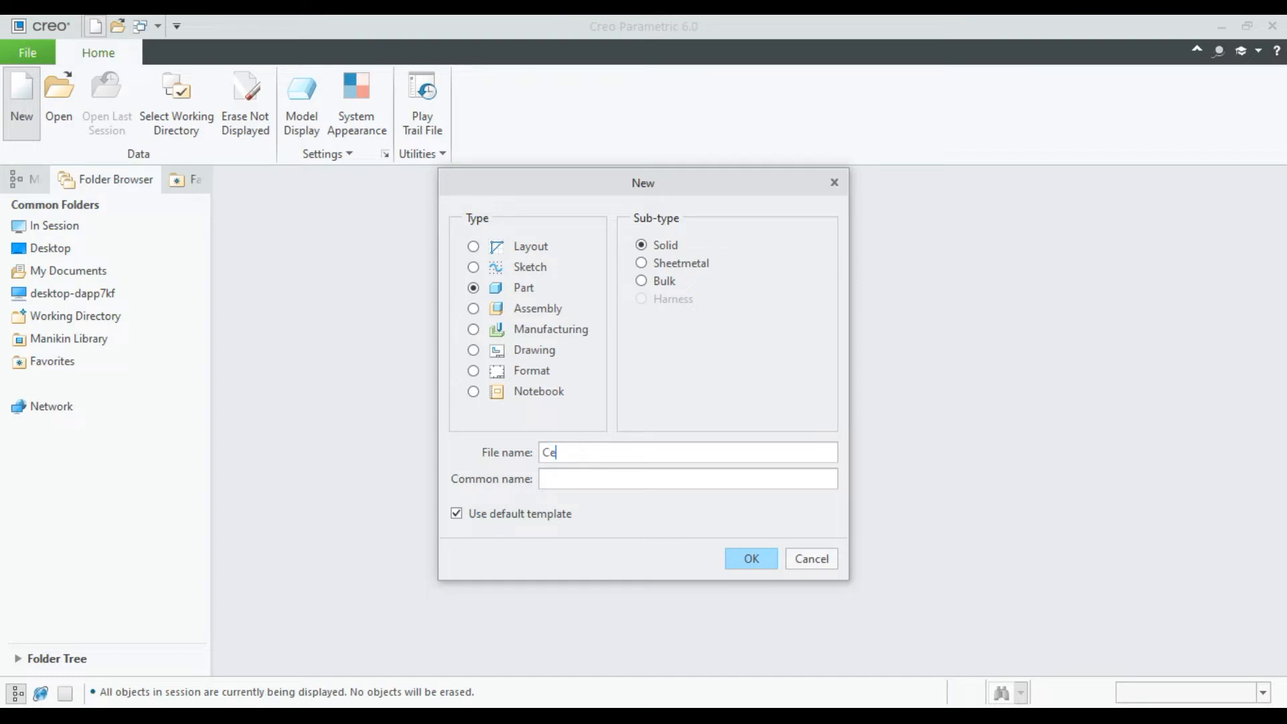
Step: Create a new solid part named Creo_practice_exercise using the default template
key(BackSpace)
text(reo_practice_exercise)
click(752, 562)
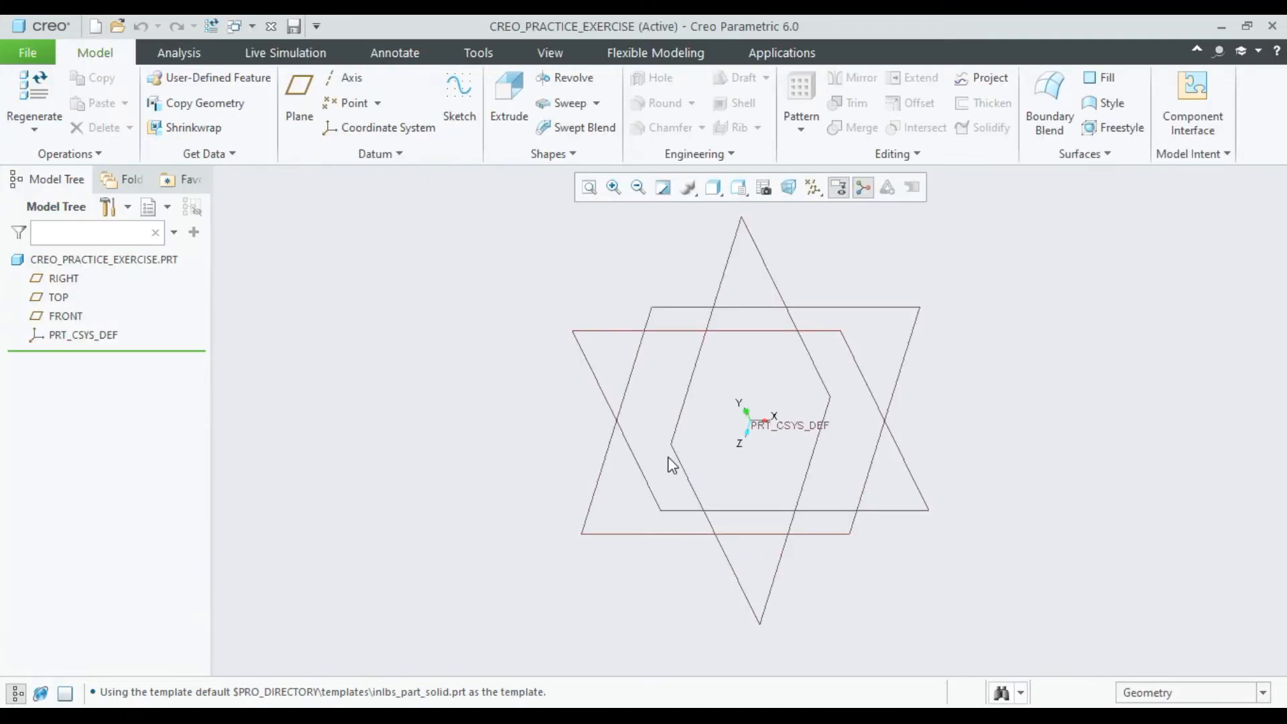
Step: Start a sketch on the RIGHT plane and draw horizontal and vertical centerlines through the origin
click(67, 274)
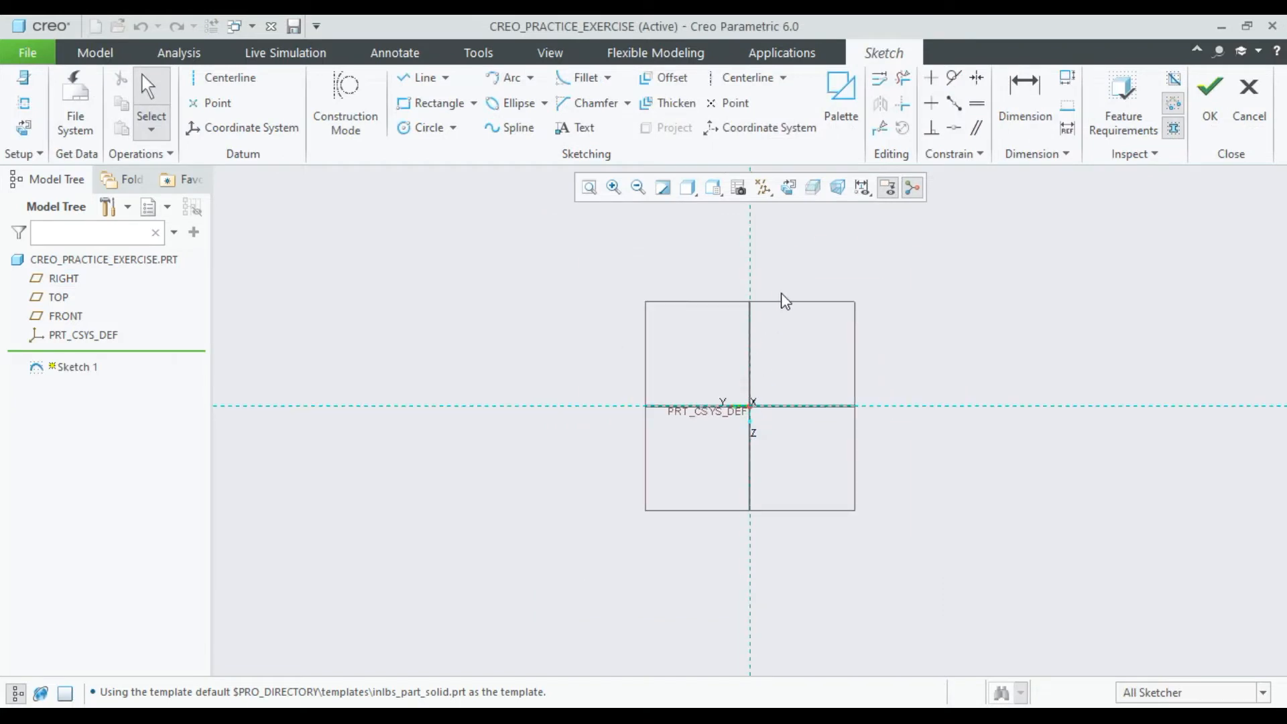
click(230, 77)
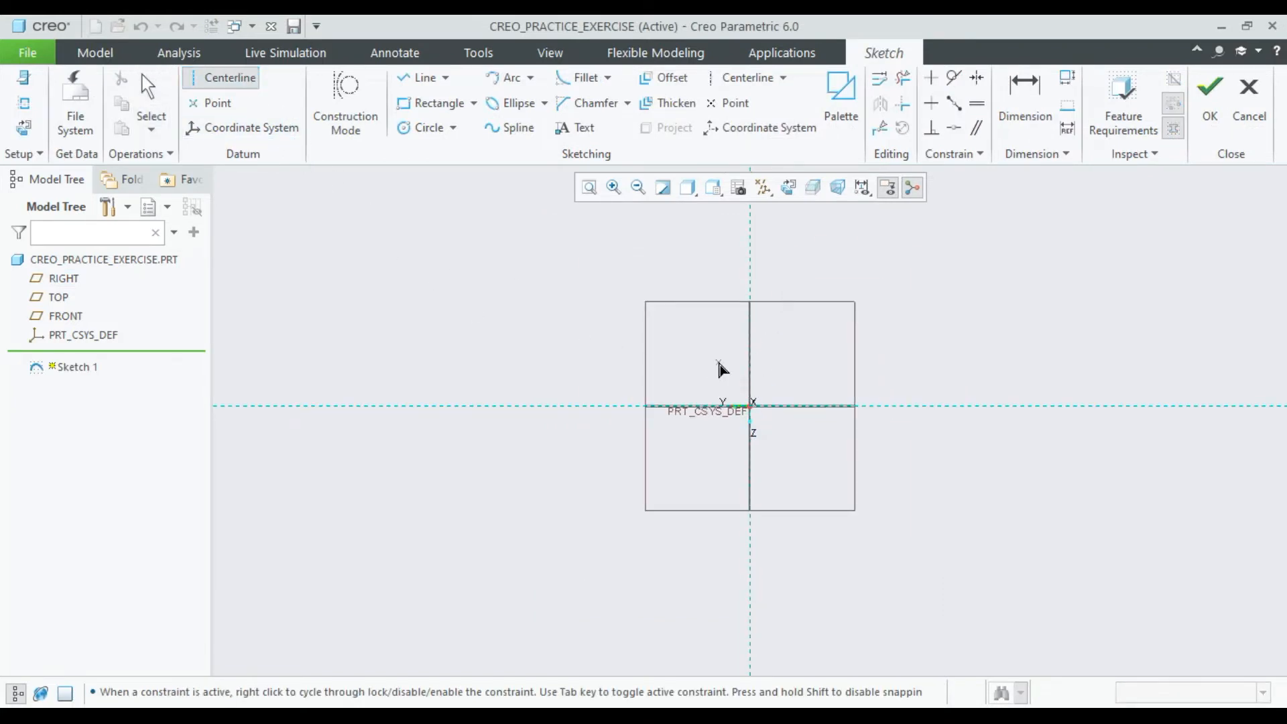
click(751, 405)
click(910, 408)
middle_click(937, 465)
scroll(872, 340, up, 2)
scroll(927, 295, down, 2)
scroll(606, 392, down, 2)
scroll(681, 329, up, 3)
scroll(679, 227, down, 3)
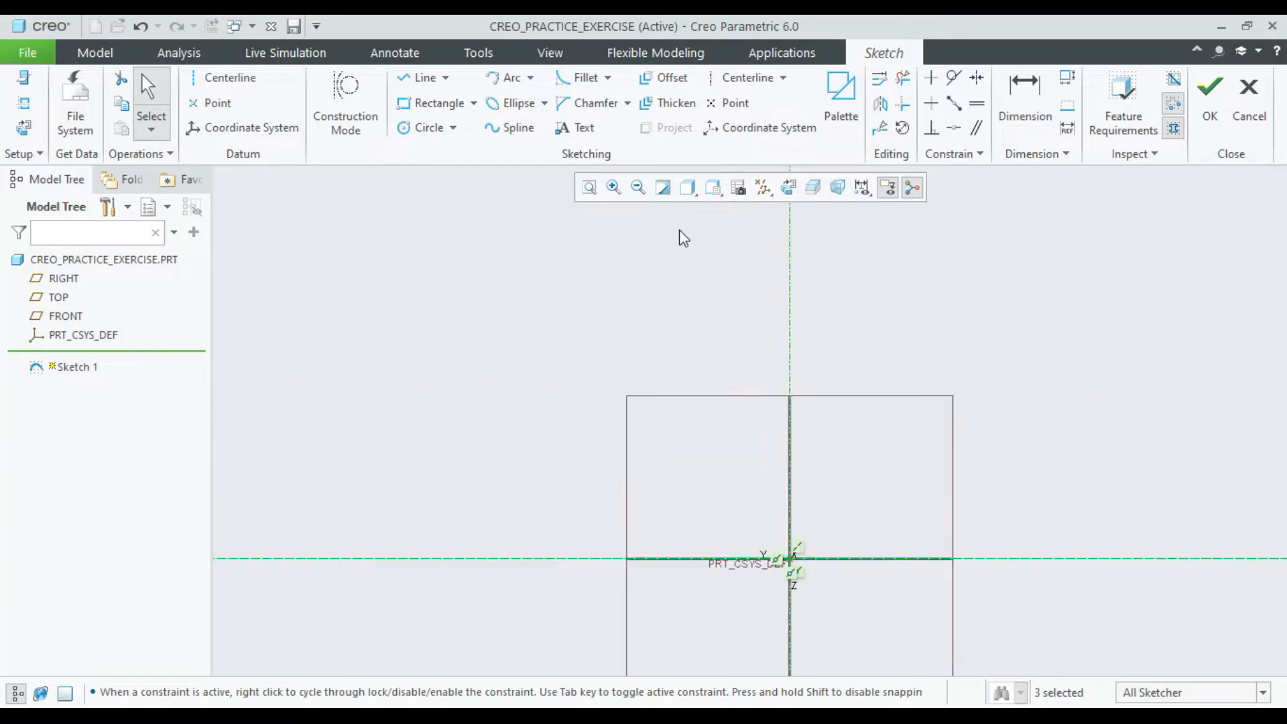
Step: Sketch an open three-line profile from the horizontal centerline: a vertical line about 82.7 long, an outward diagonal, and a horizontal line about 27.8 long
click(422, 78)
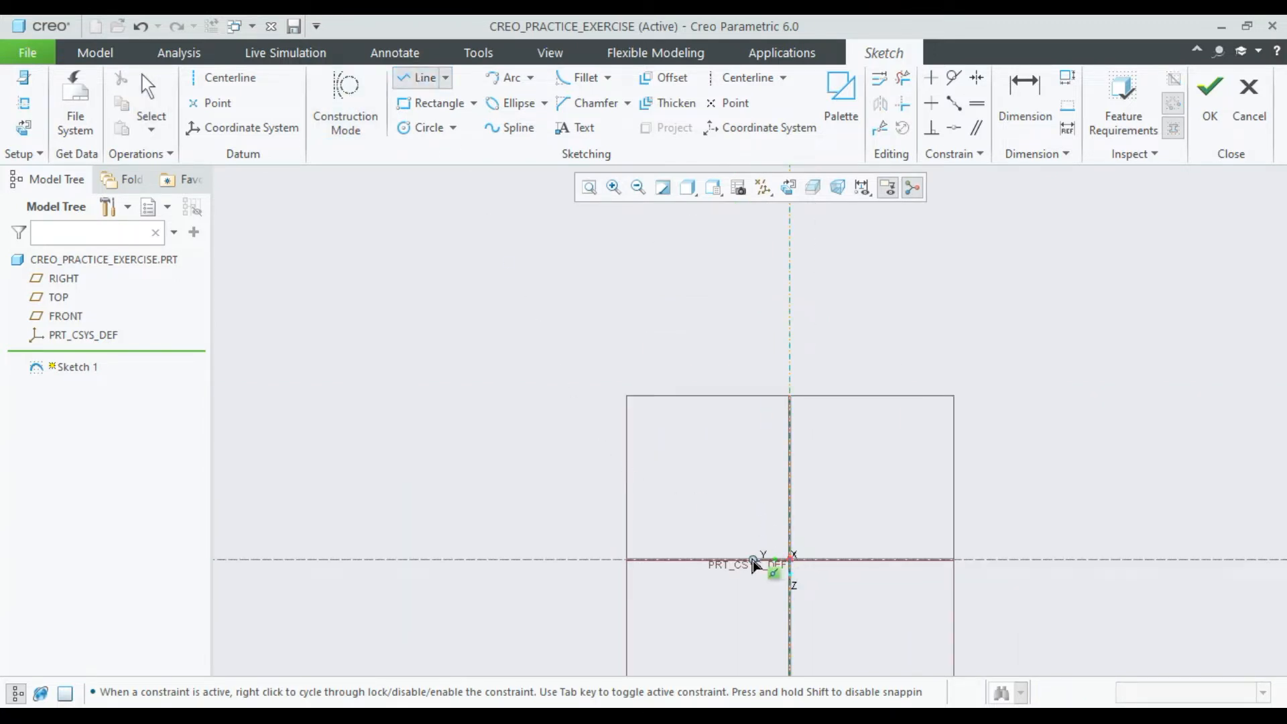
middle_click(753, 522)
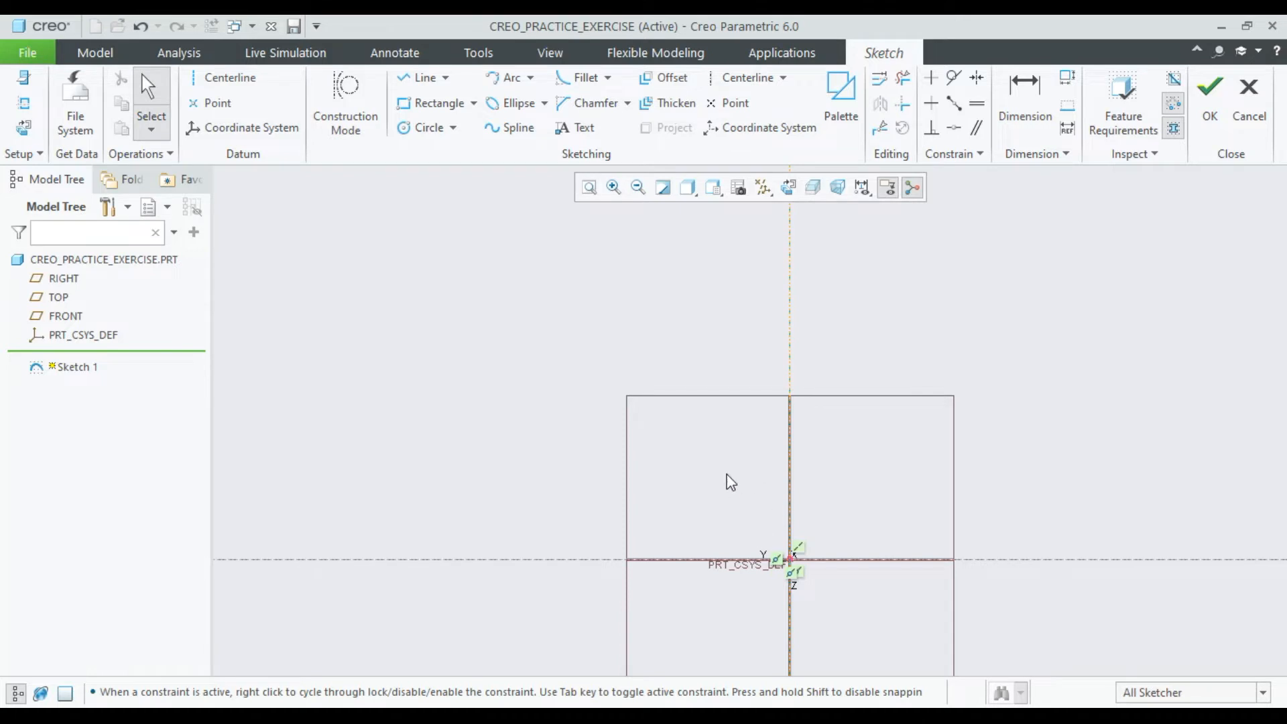
scroll(727, 480, up, 1)
click(422, 77)
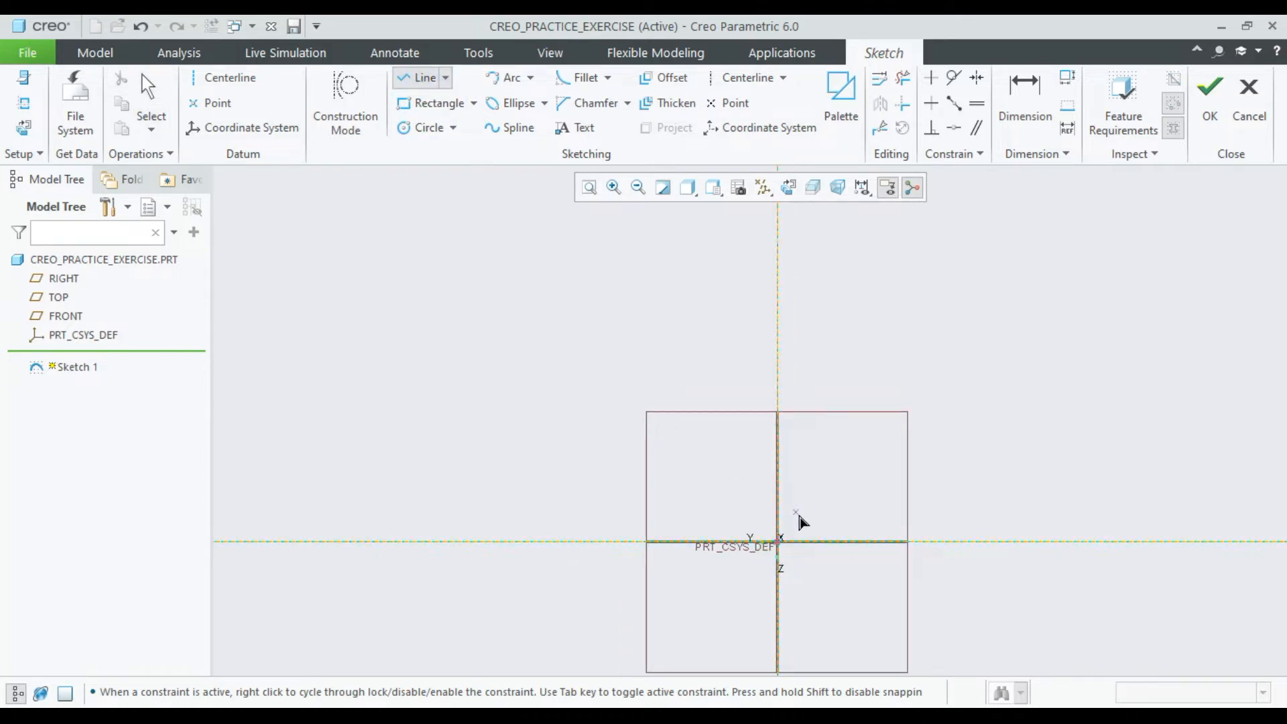
scroll(801, 521, down, 2)
click(698, 580)
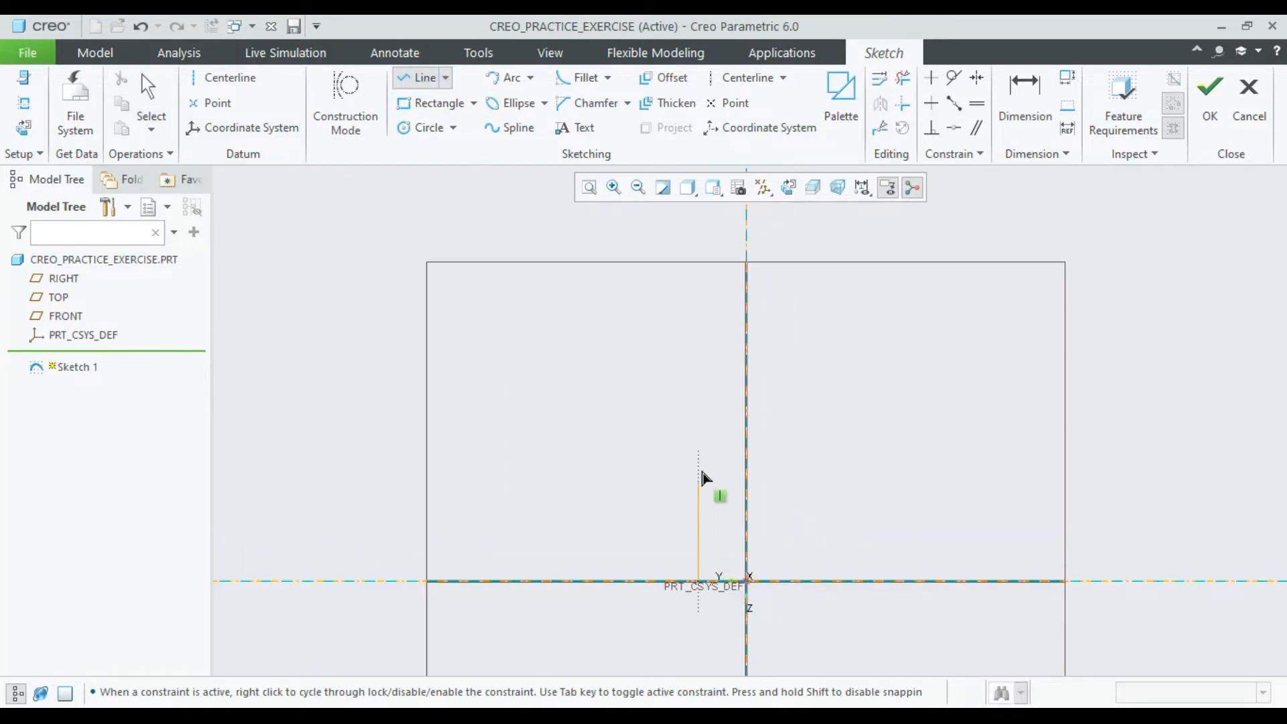
click(699, 477)
click(564, 353)
click(528, 351)
middle_click(545, 319)
middle_click(546, 316)
click(929, 440)
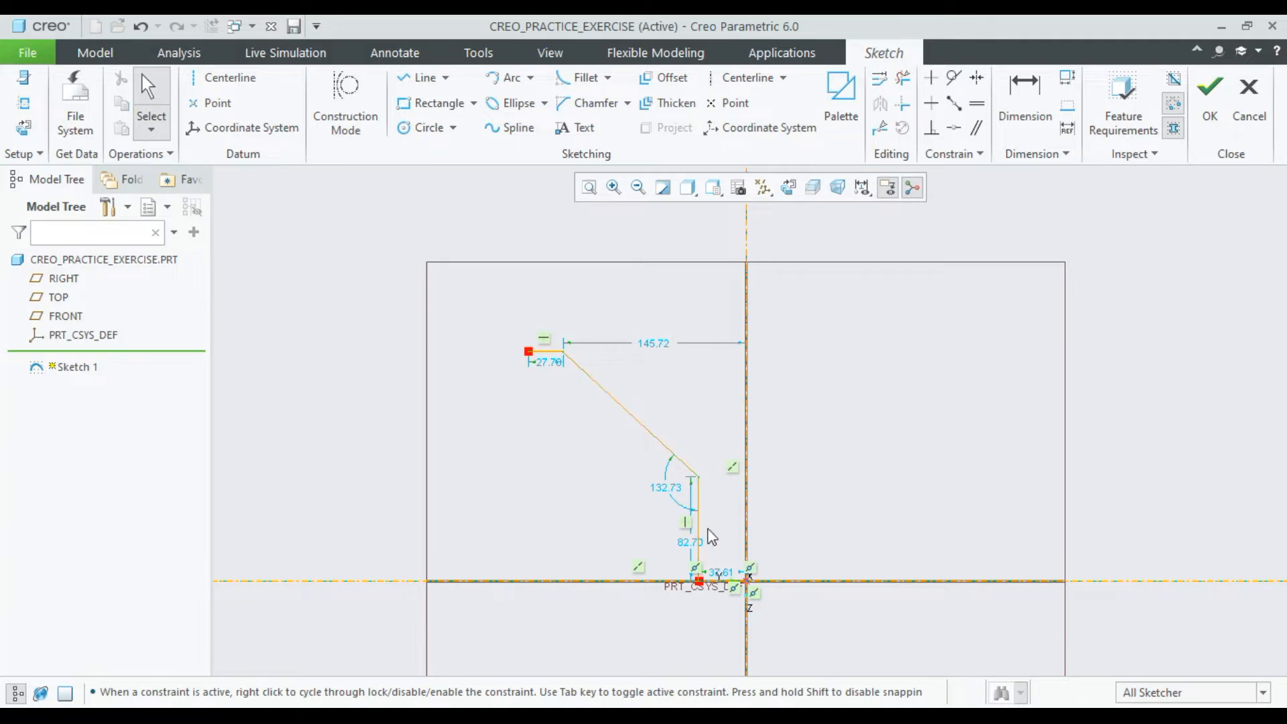
Step: Set the vertical line's length to 24 and its distance from the vertical centerline to 7.5
scroll(700, 530, down, 3)
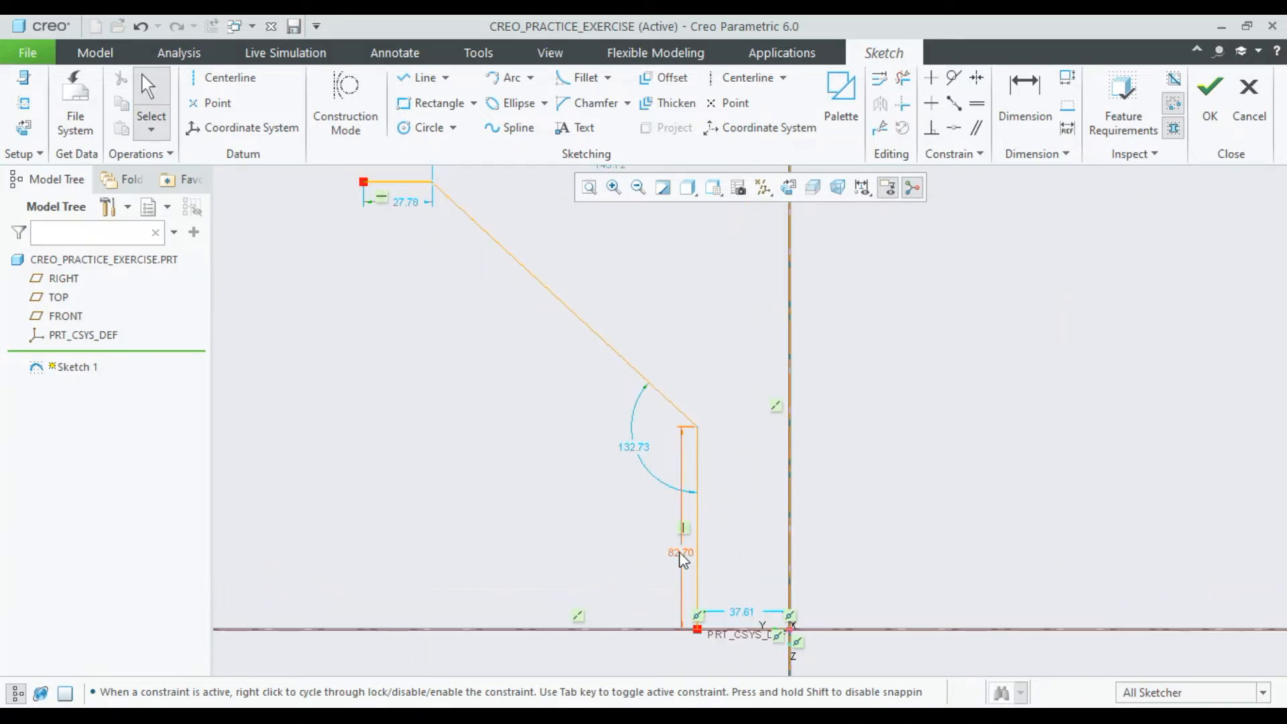
double_click(679, 552)
text(24)
key(Return)
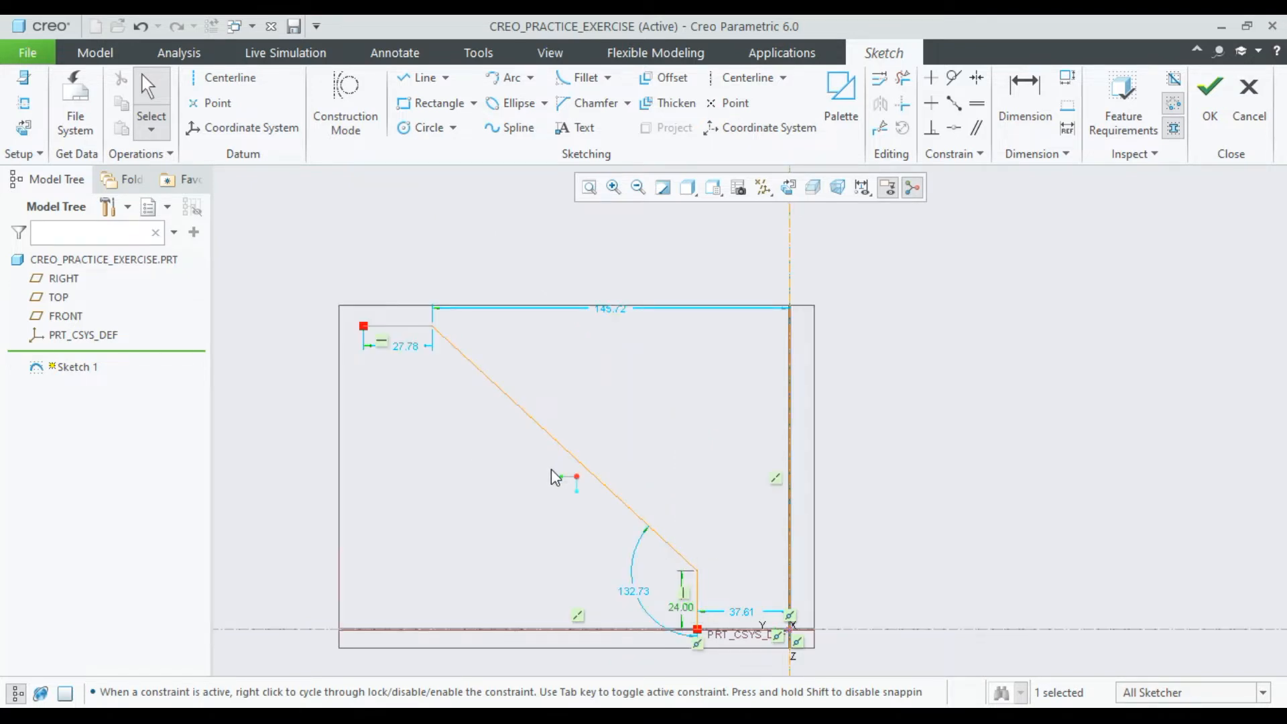
double_click(745, 613)
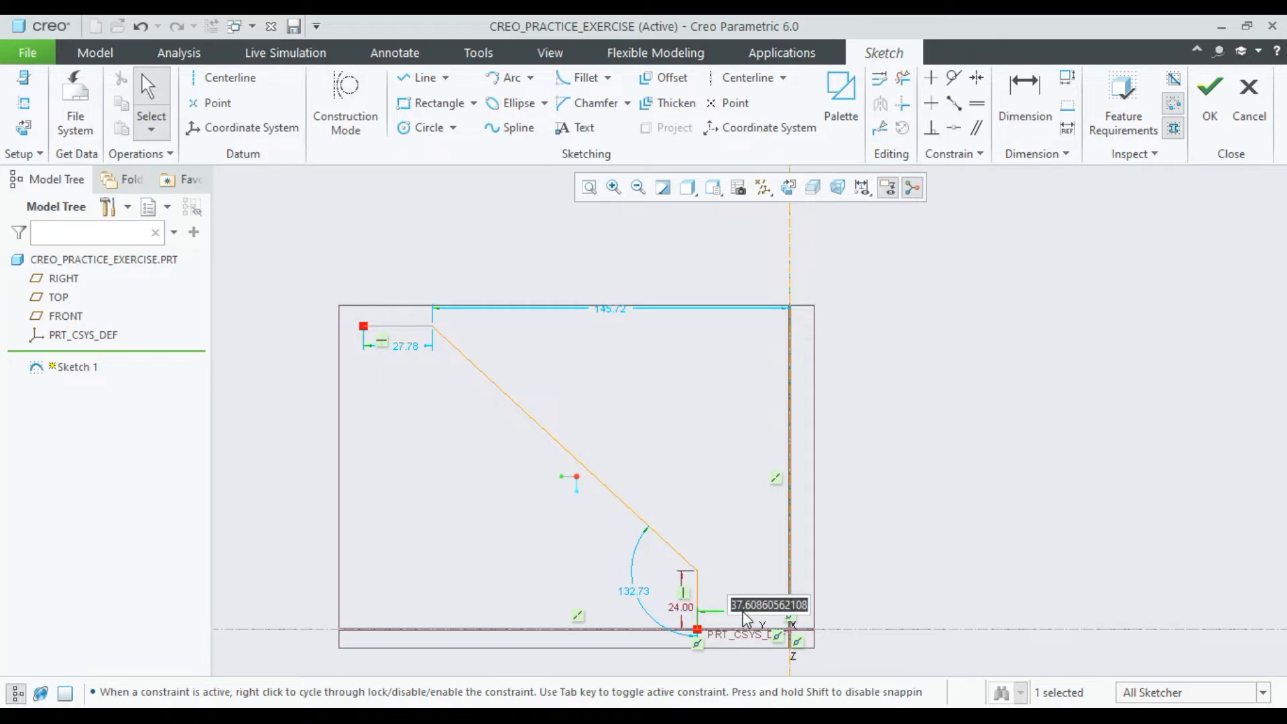
text(7.5)
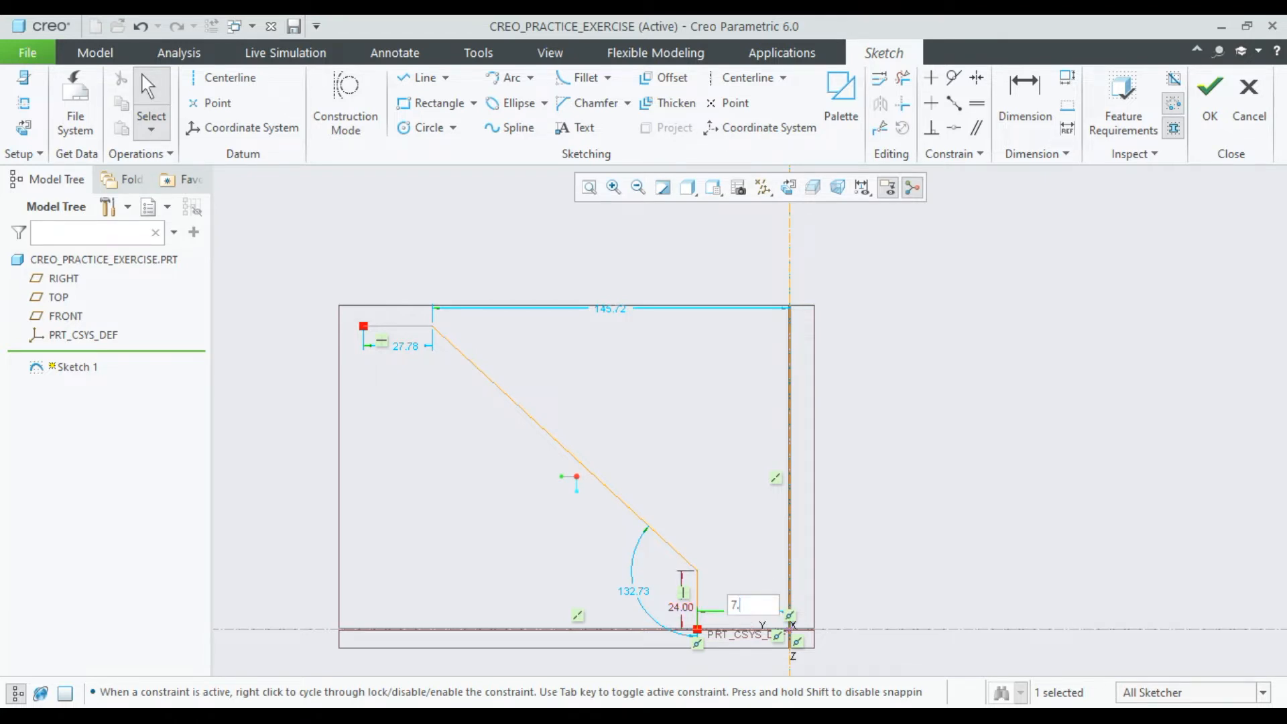
key(Return)
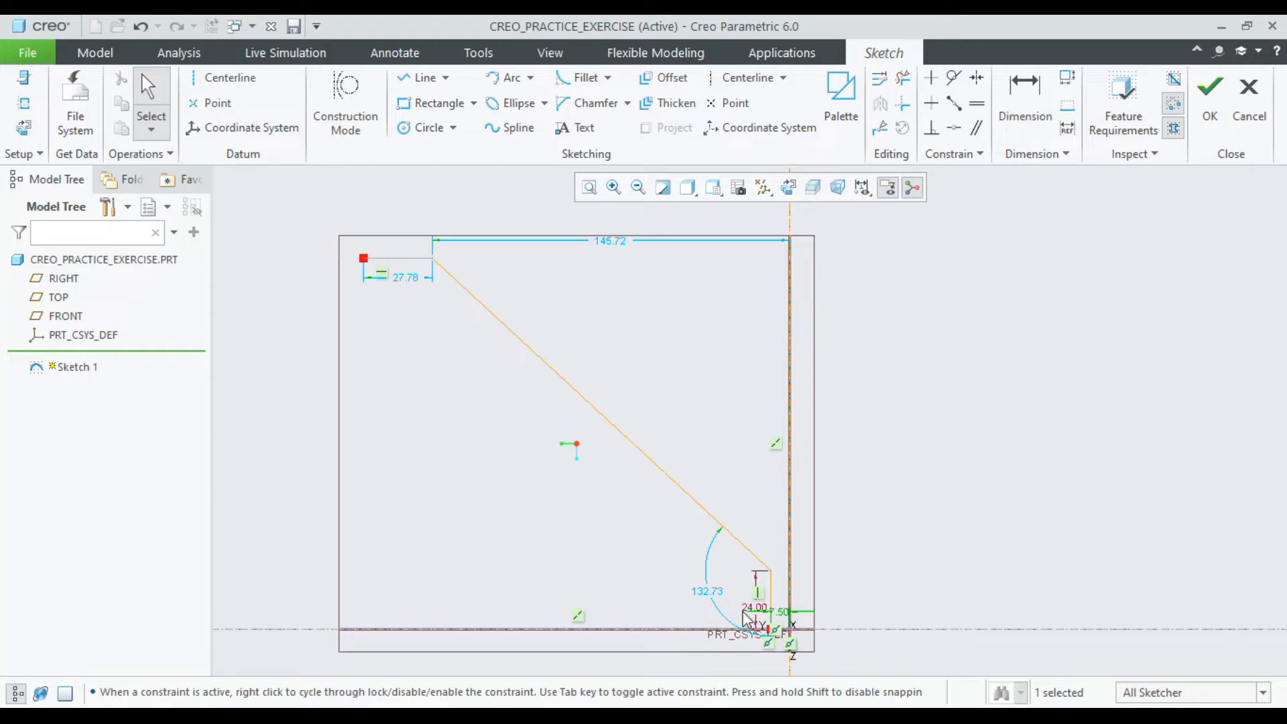
click(894, 526)
Step: Dimension the upper horizontal line's height above the horizontal centerline and set it to 56
click(1006, 98)
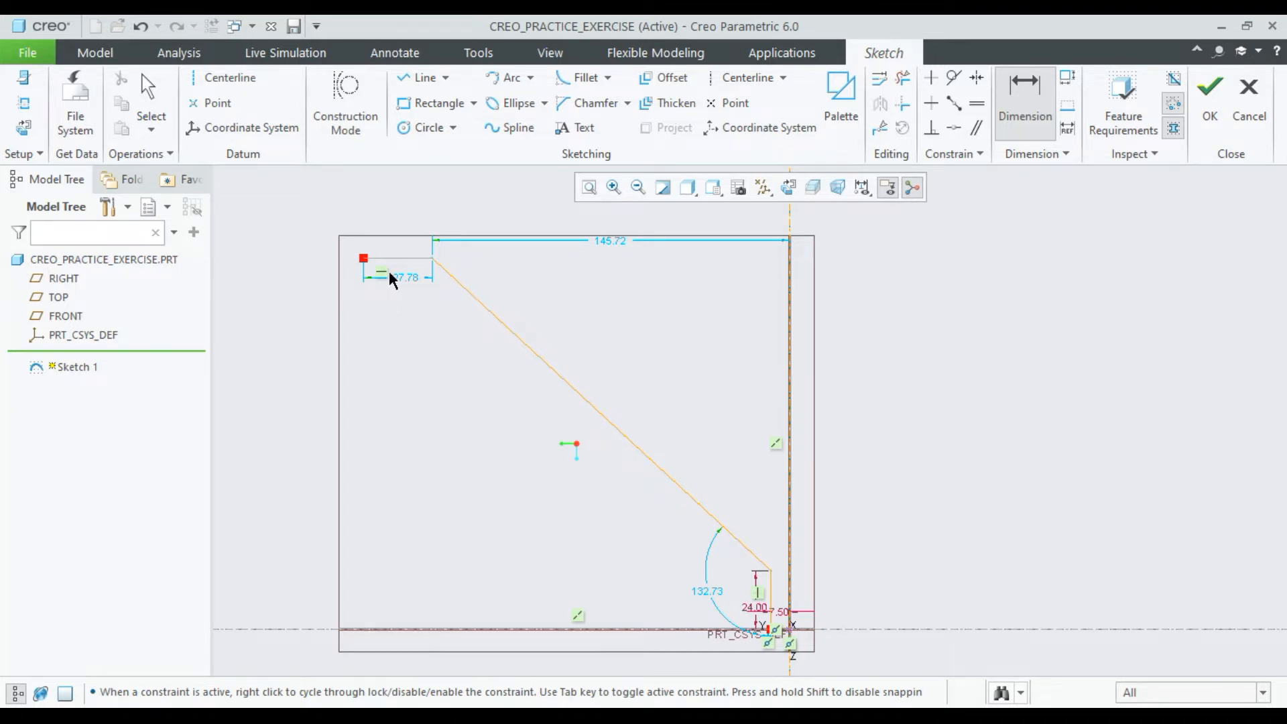
scroll(377, 238, up, 2)
scroll(439, 391, down, 5)
click(389, 543)
middle_click(382, 448)
text(56)
key(Return)
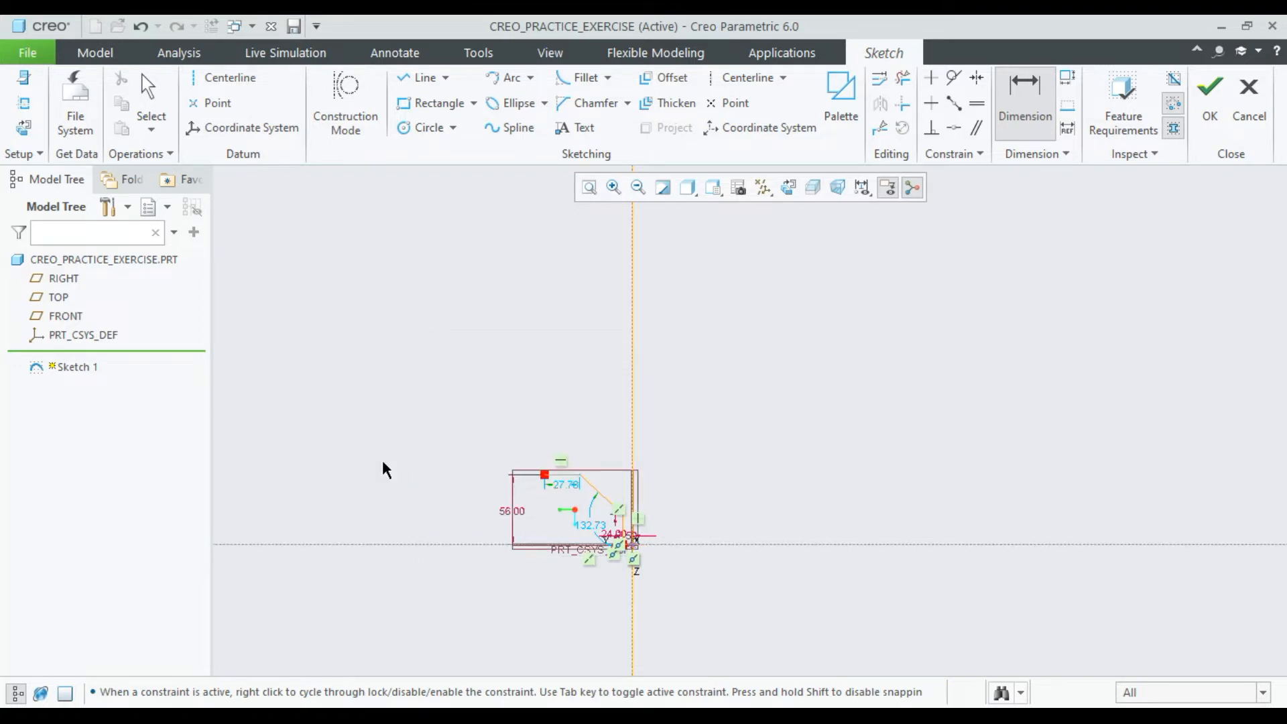
Step: Dimension the upper line's free endpoint from the vertical centerline and set the distance to 83/2
click(589, 187)
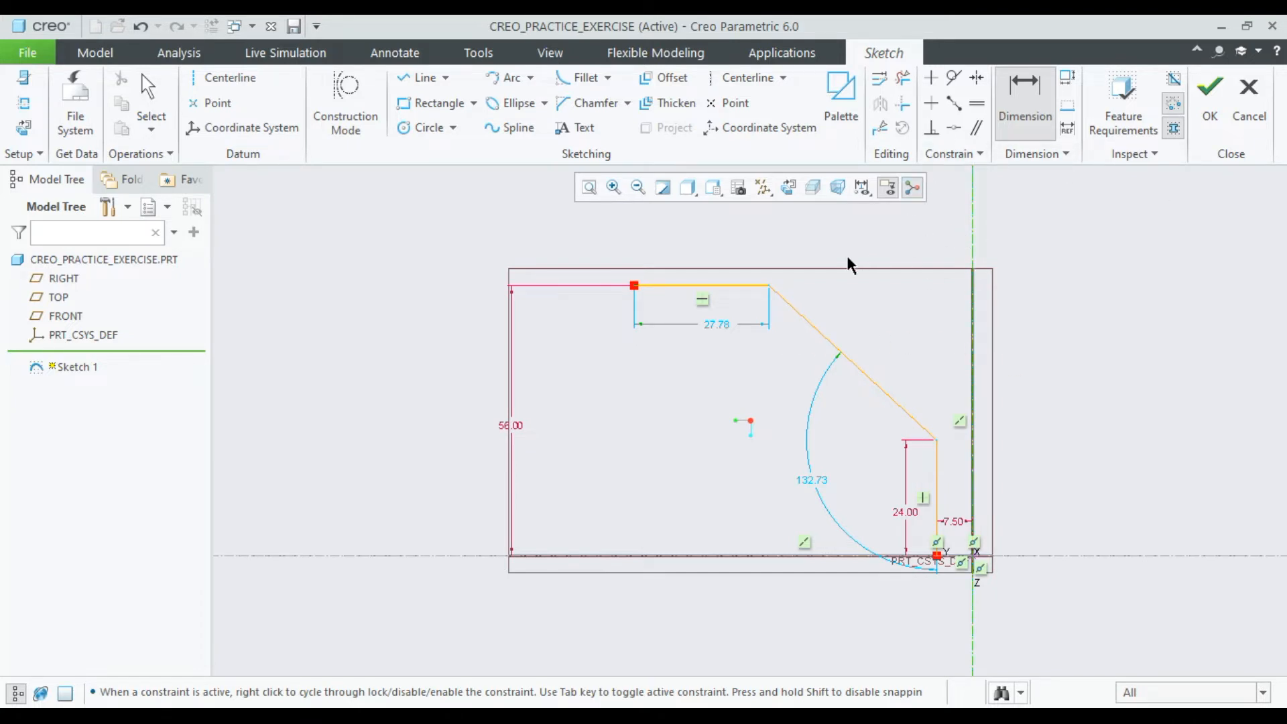
click(635, 287)
middle_click(767, 252)
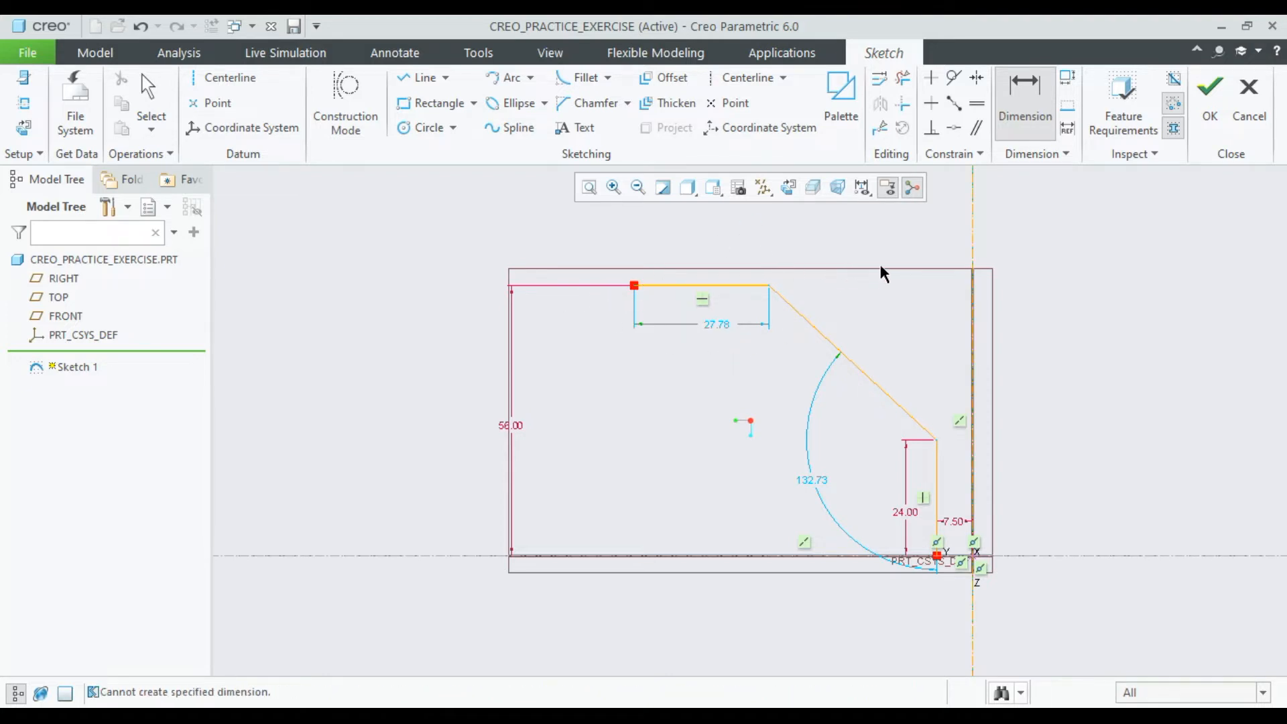
click(1025, 94)
click(973, 204)
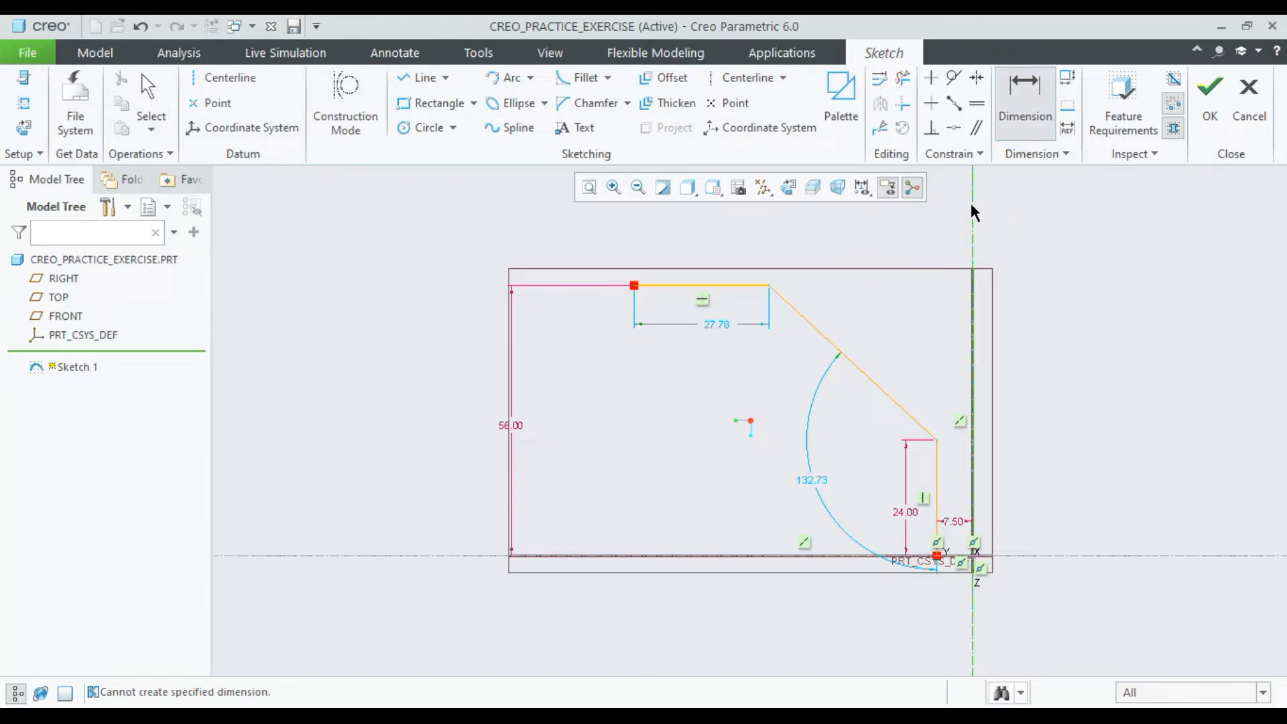
click(634, 285)
middle_click(712, 225)
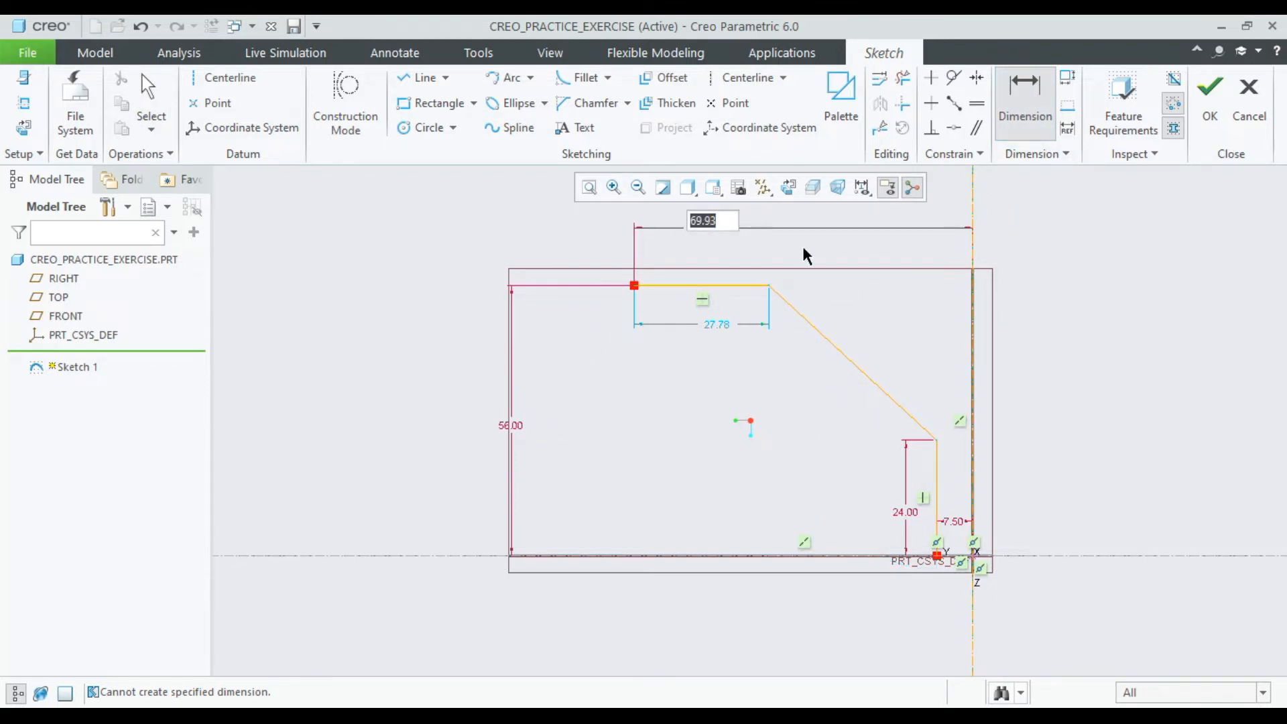
text(83/2)
key(Return)
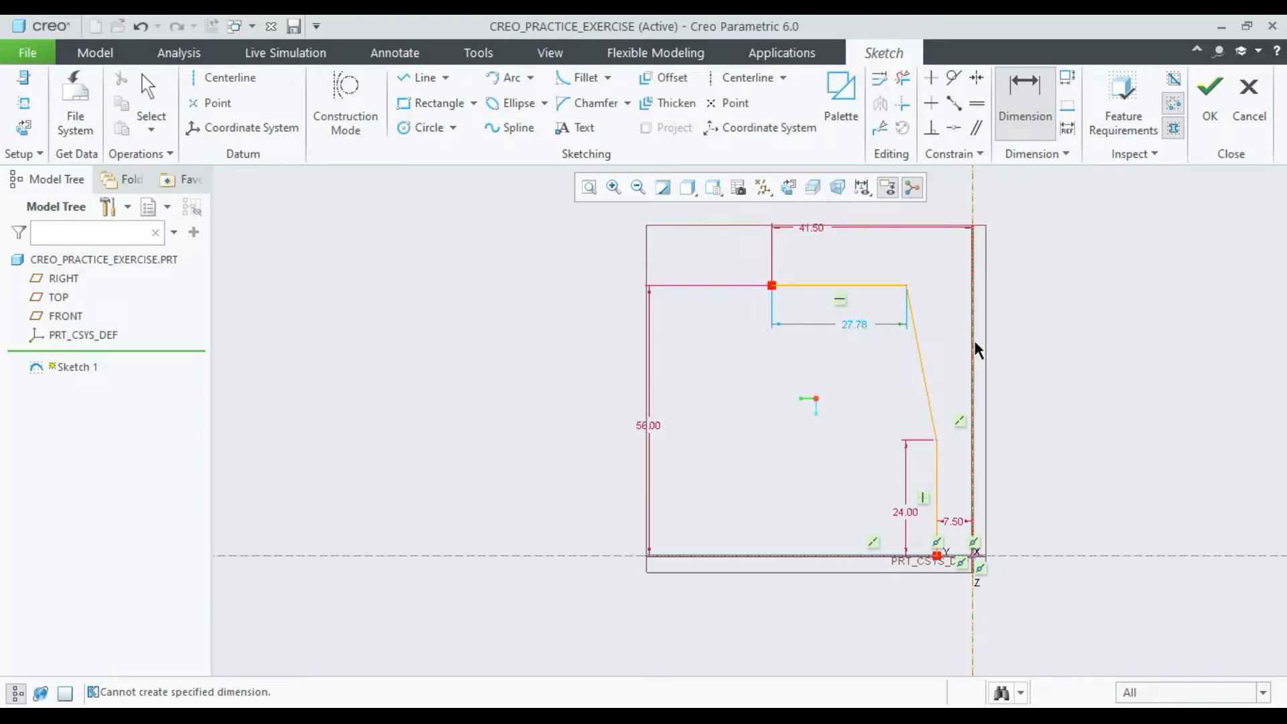
Step: Dimension the angle between the diagonal line and the vertical centerline and set it to 86/2
click(923, 348)
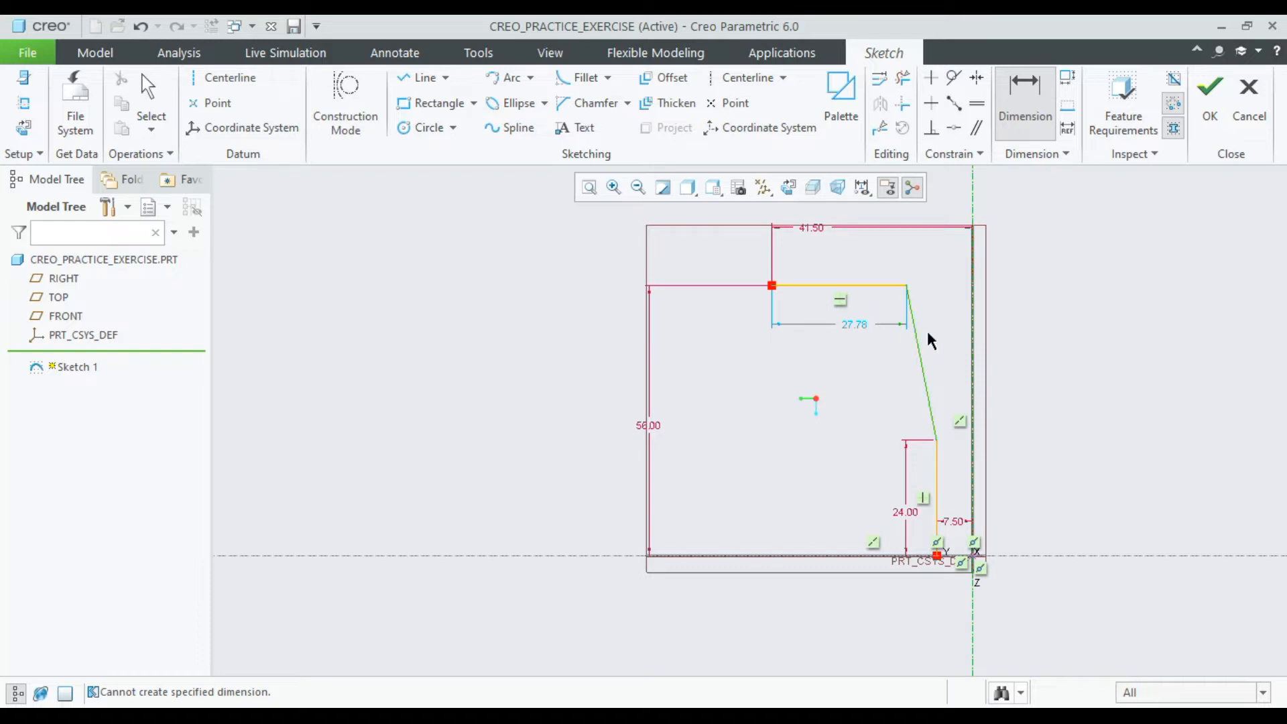
middle_click(933, 327)
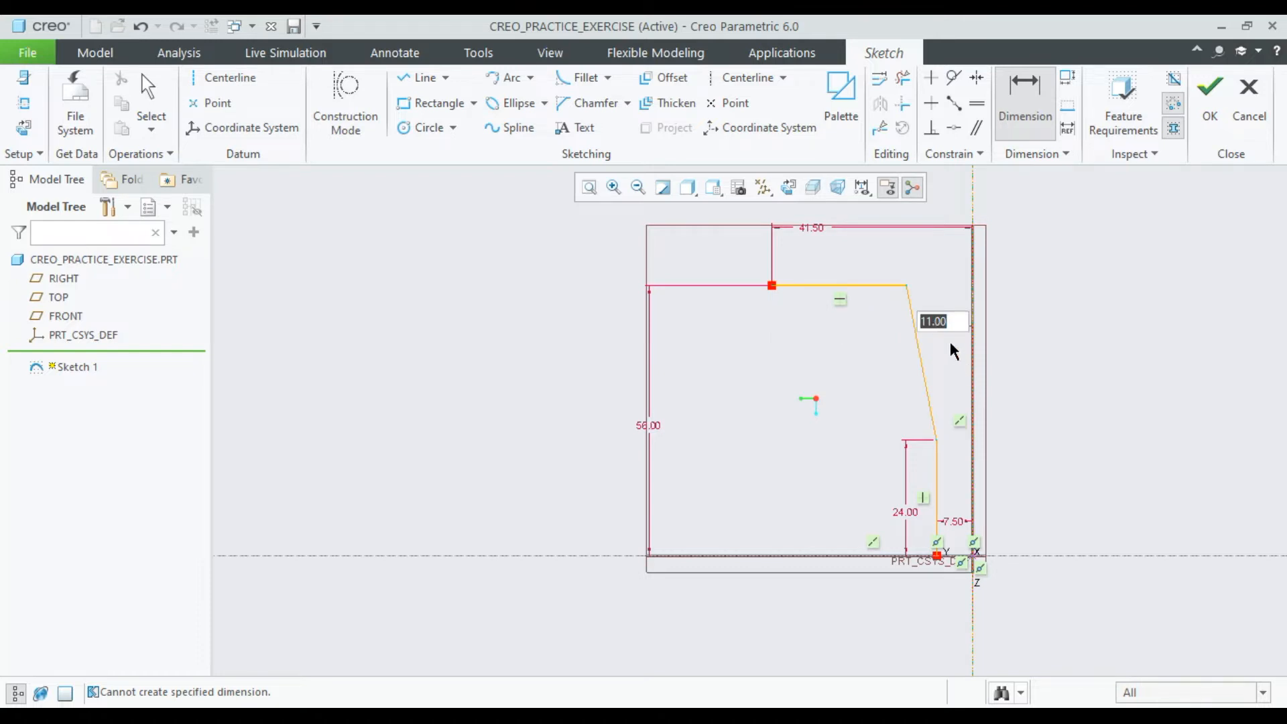
scroll(948, 340, down, 3)
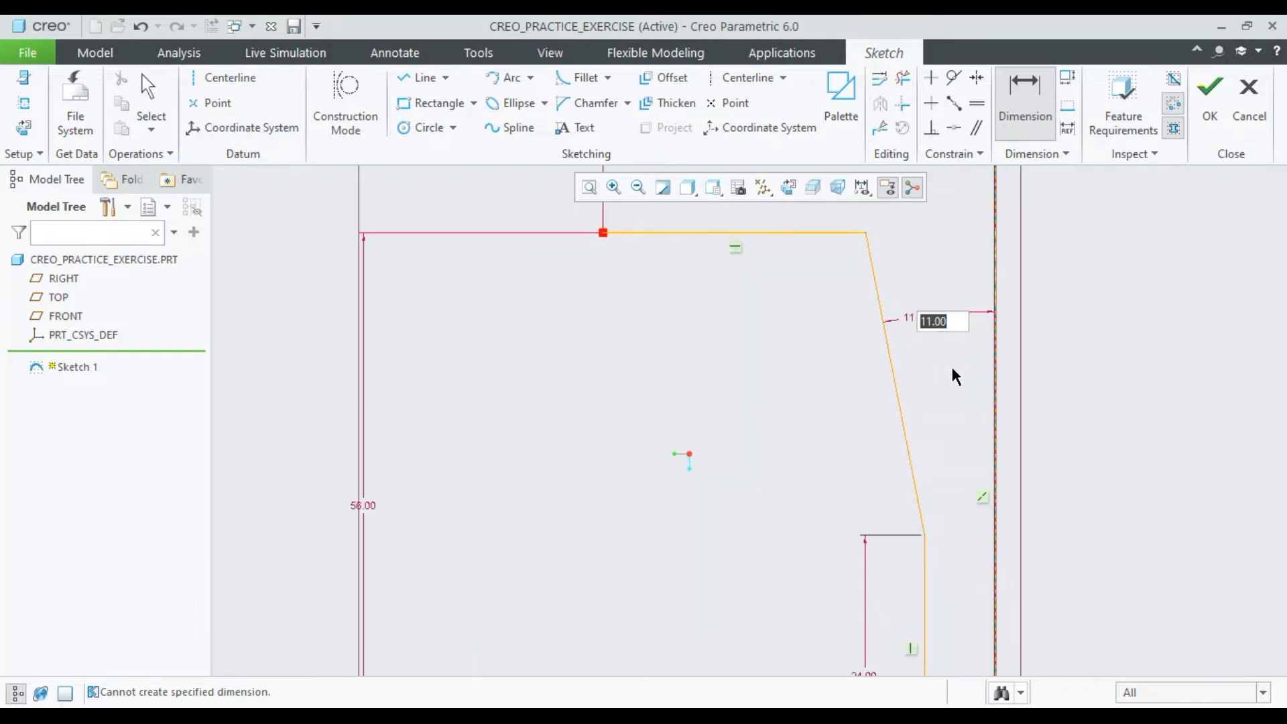
text(86/2)
key(Return)
scroll(568, 393, down, 4)
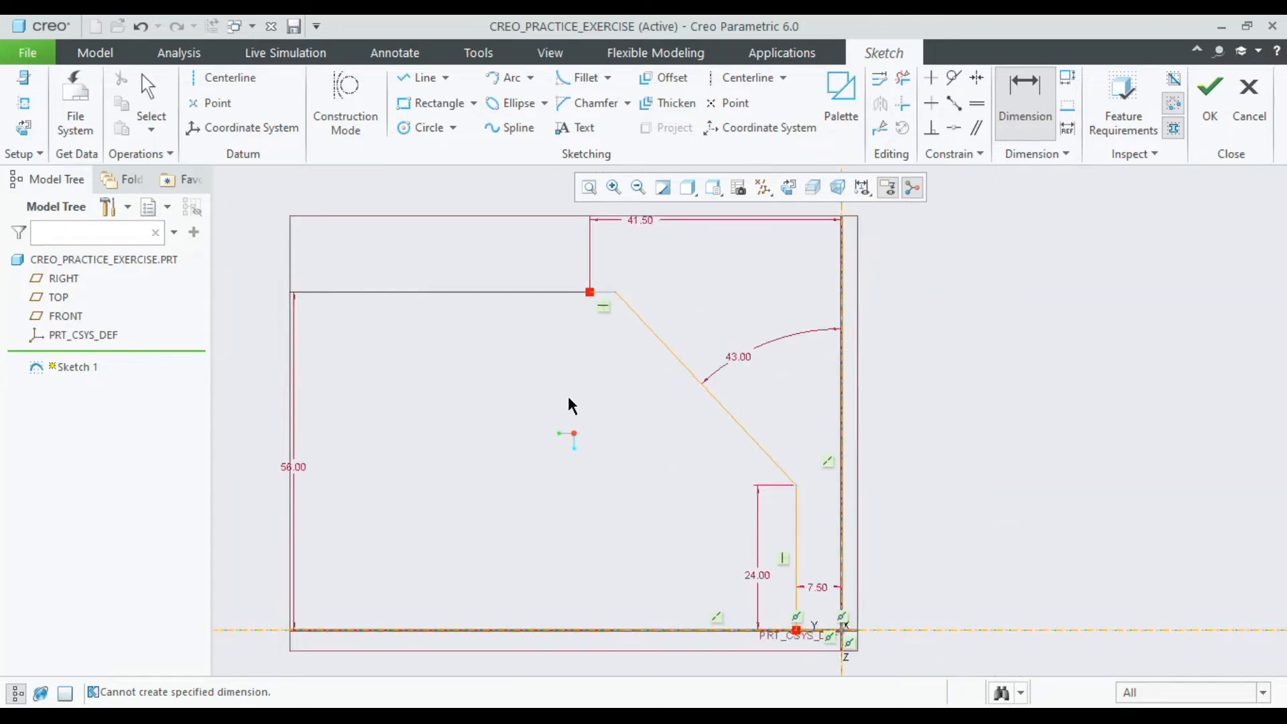
scroll(711, 503, up, 1)
shift+middle_drag(724, 529, 729, 536)
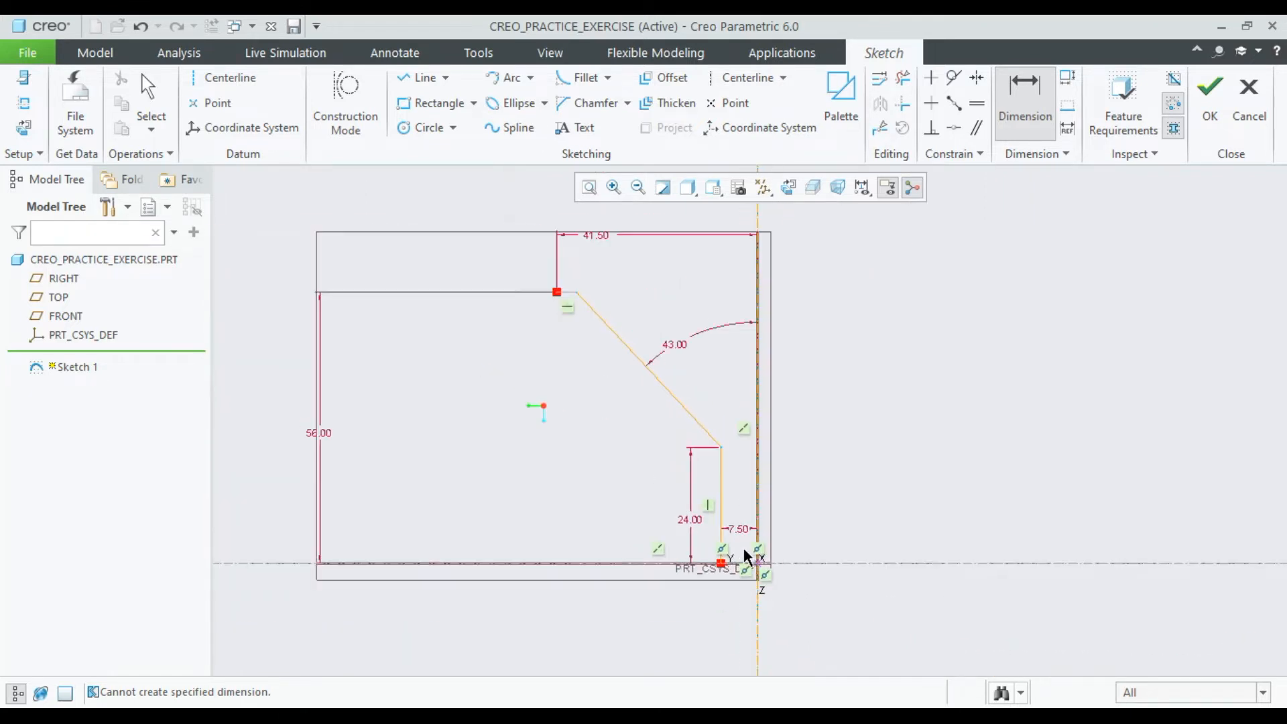
middle_click(1037, 310)
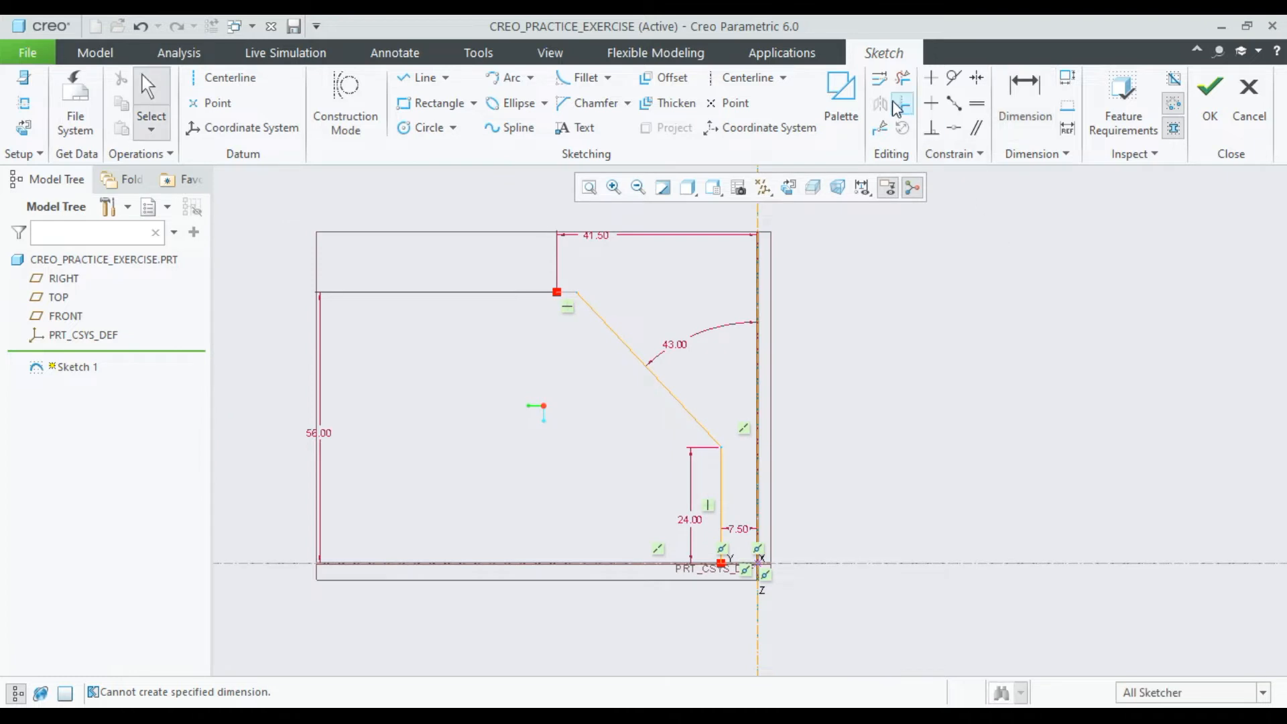
Step: Offset the chain of the upper horizontal line and the diagonal outward by 2
click(691, 84)
scroll(583, 303, up, 3)
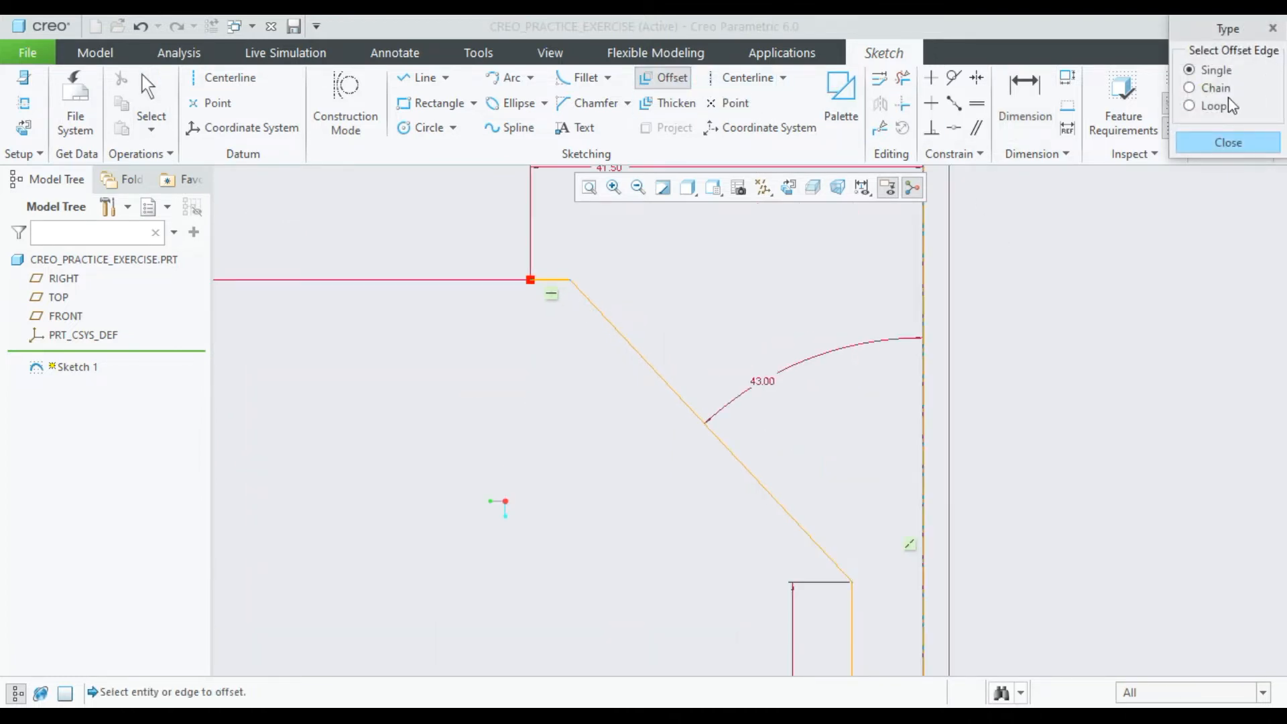
click(1205, 89)
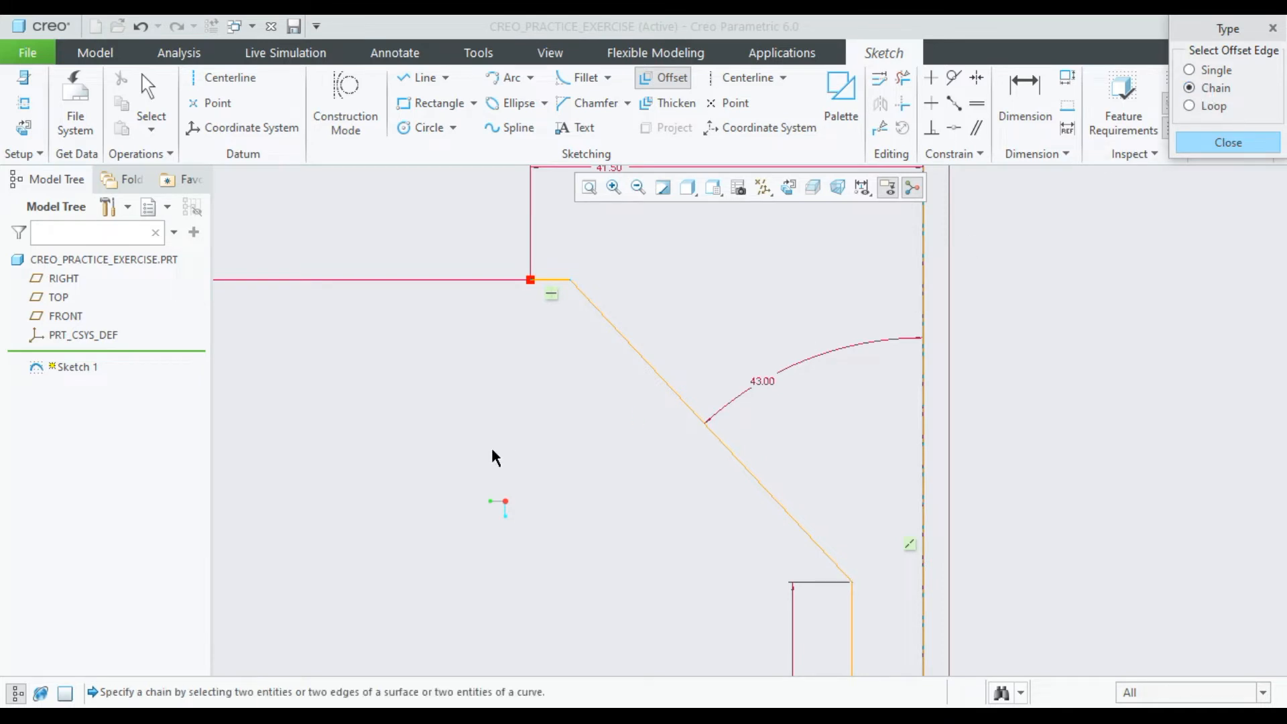
click(548, 279)
click(618, 339)
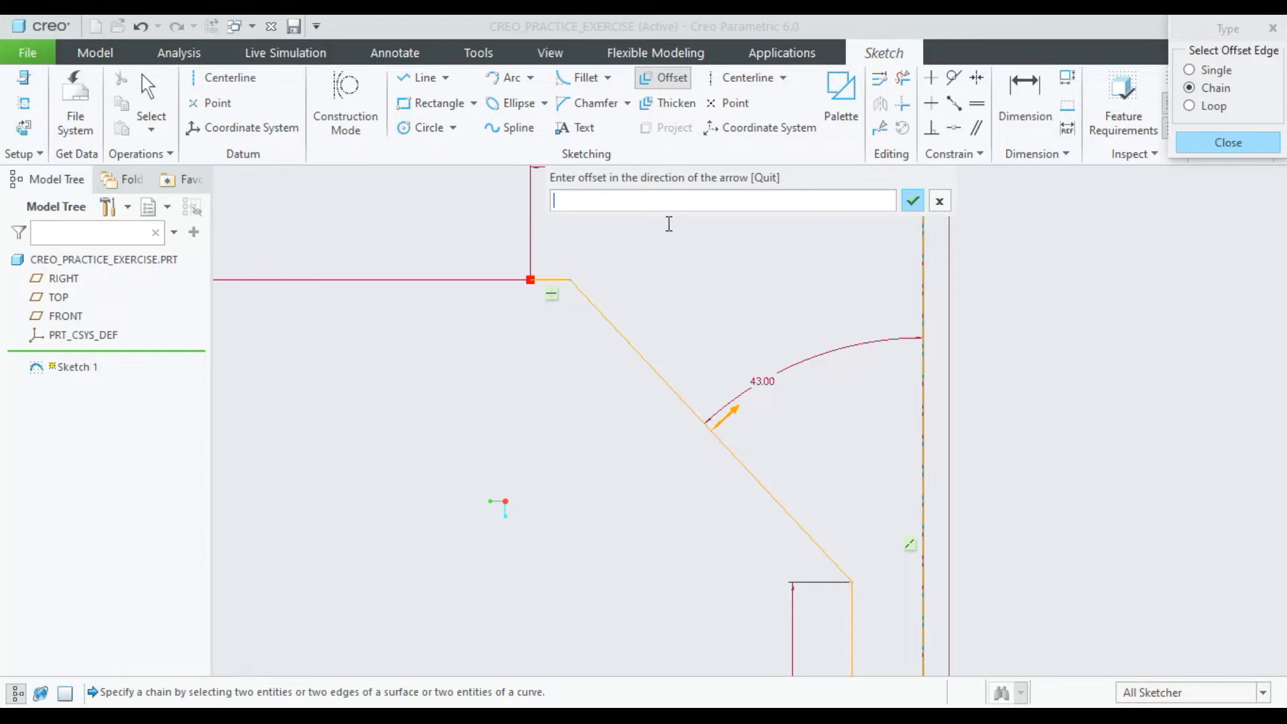
text(2)
click(913, 201)
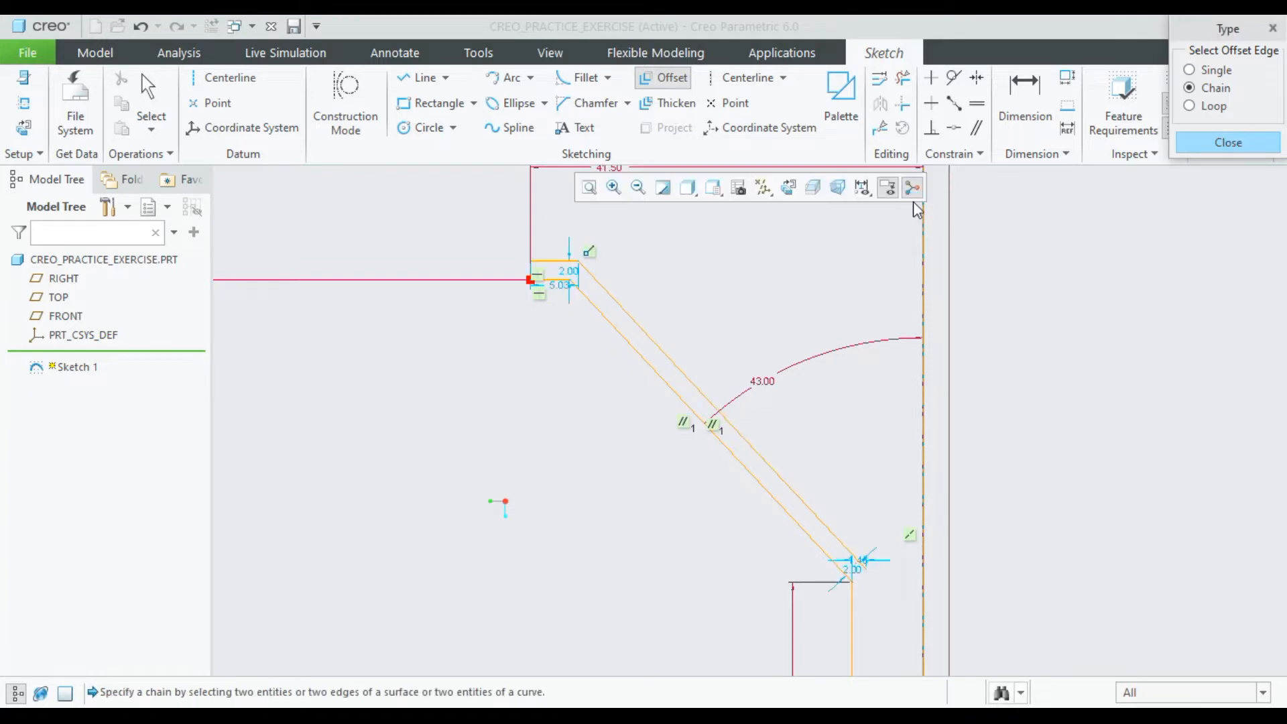
scroll(751, 328, up, 3)
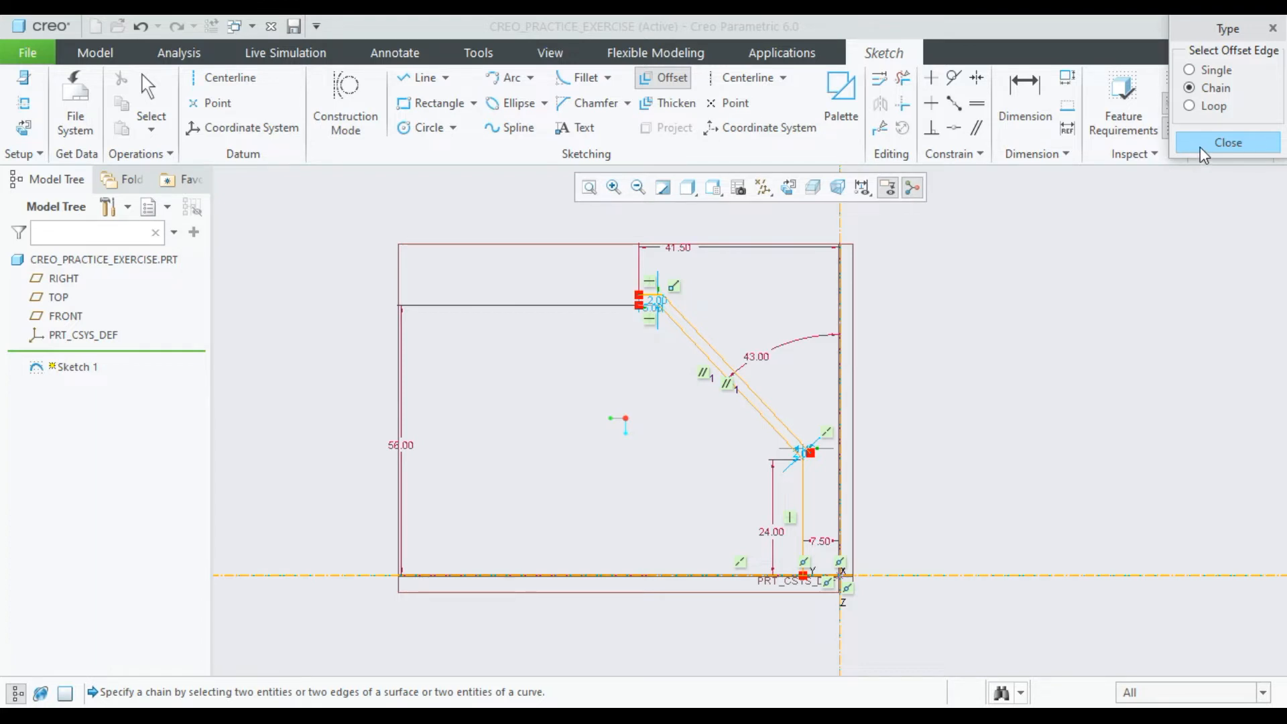
scroll(926, 512, down, 3)
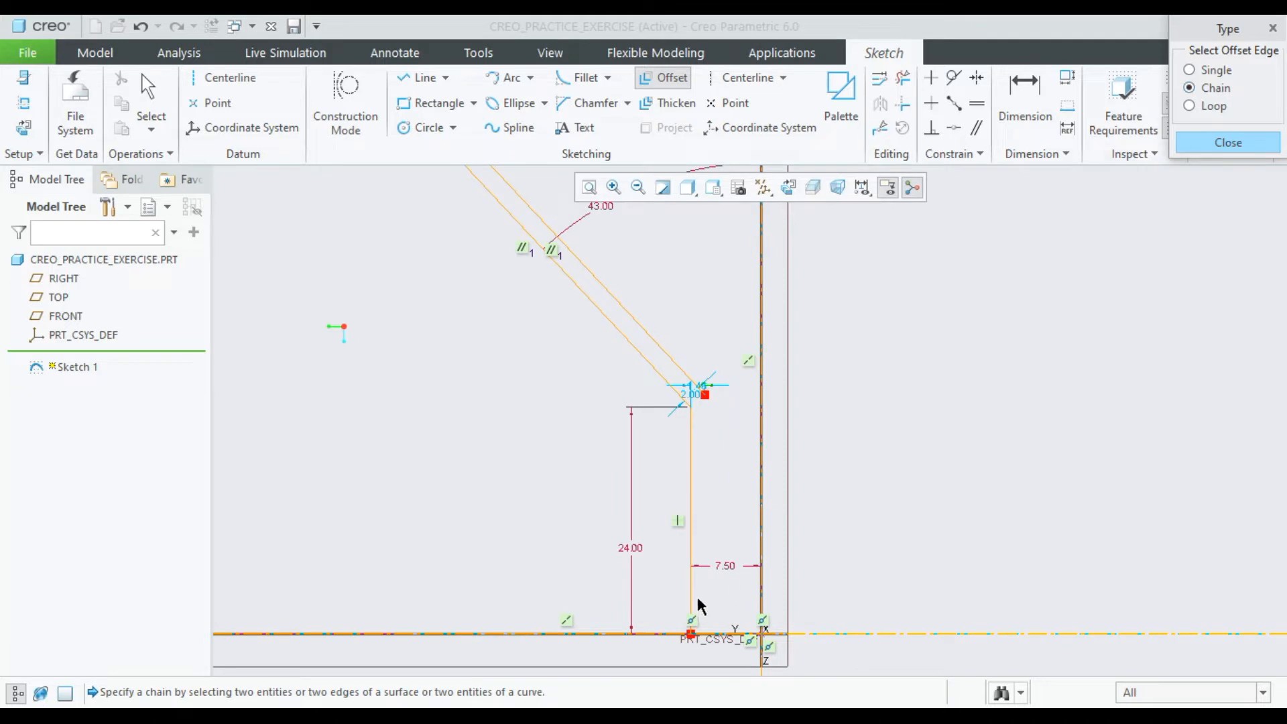
click(691, 516)
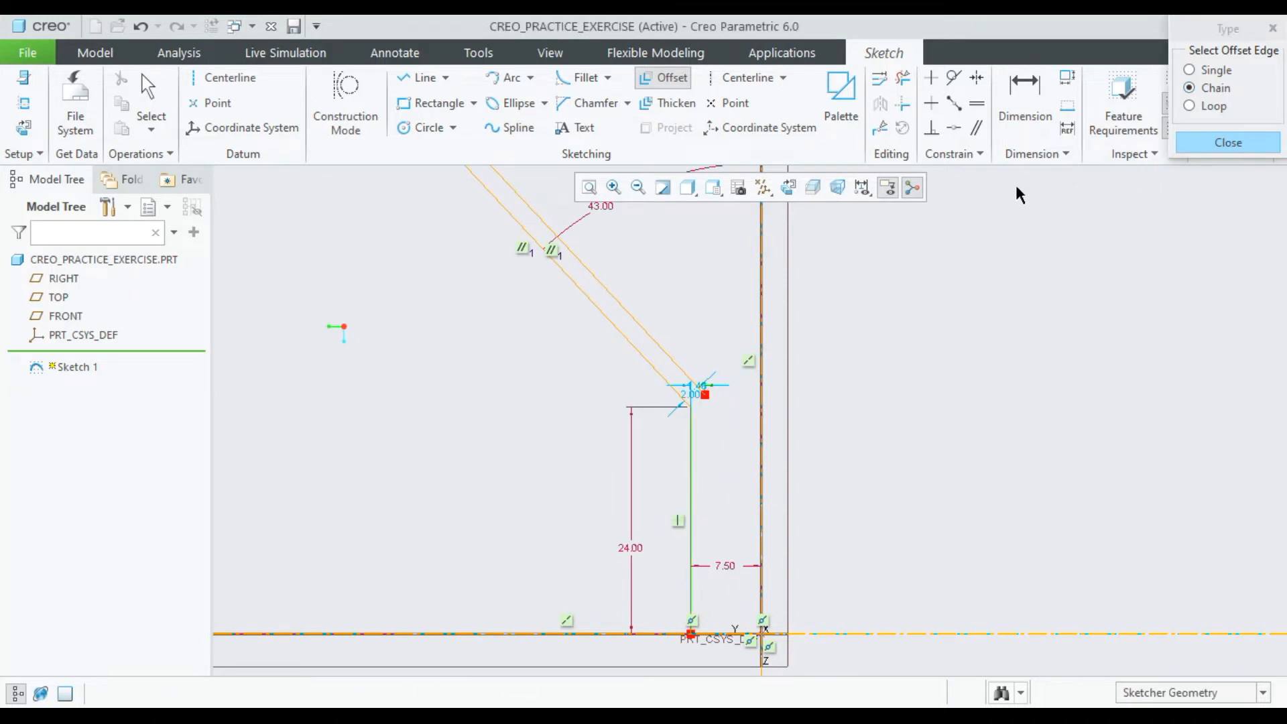
click(1217, 144)
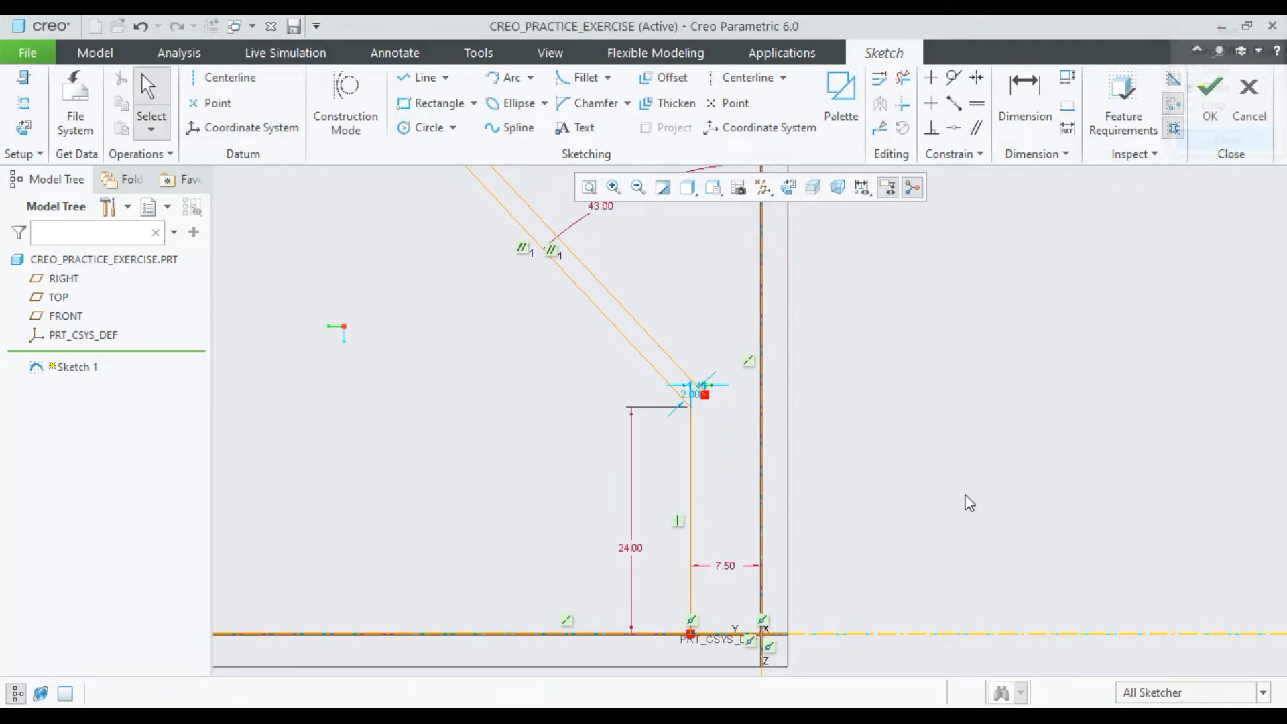
Step: Offset the lower vertical profile line by 2 toward the vertical centerline
click(664, 78)
click(691, 459)
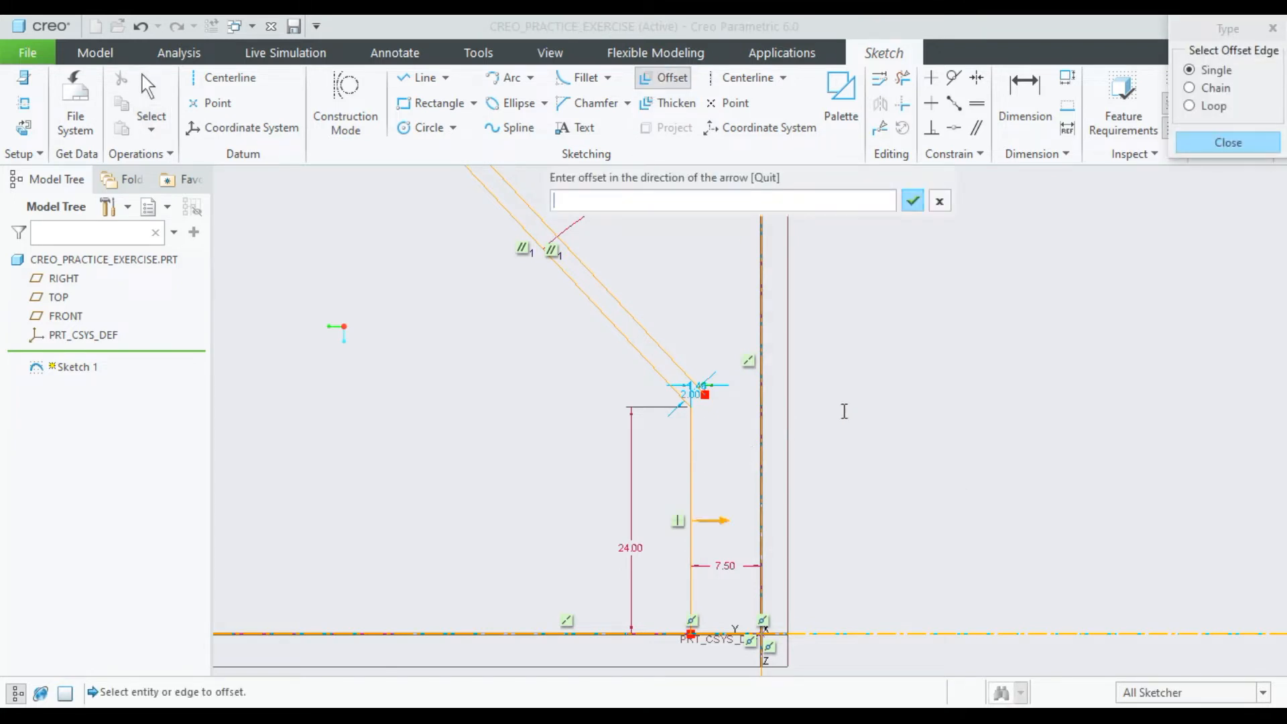
text(2)
click(915, 203)
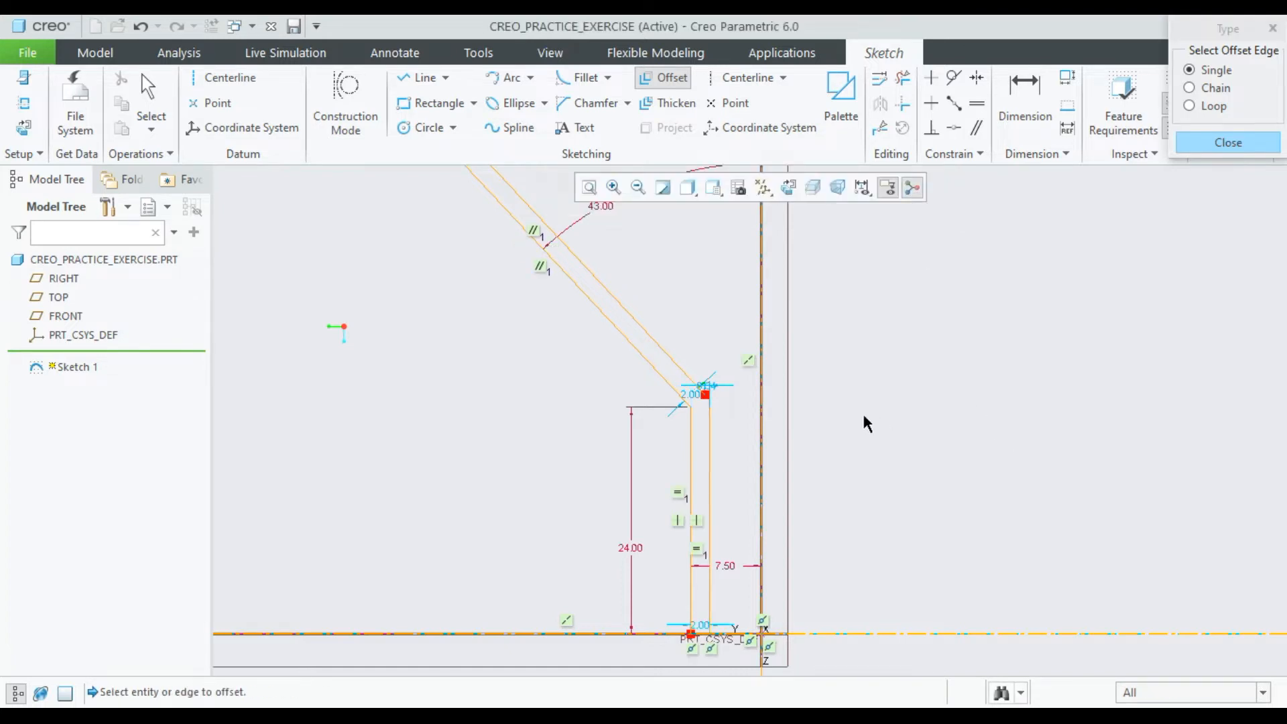
scroll(677, 396, up, 3)
scroll(802, 352, up, 5)
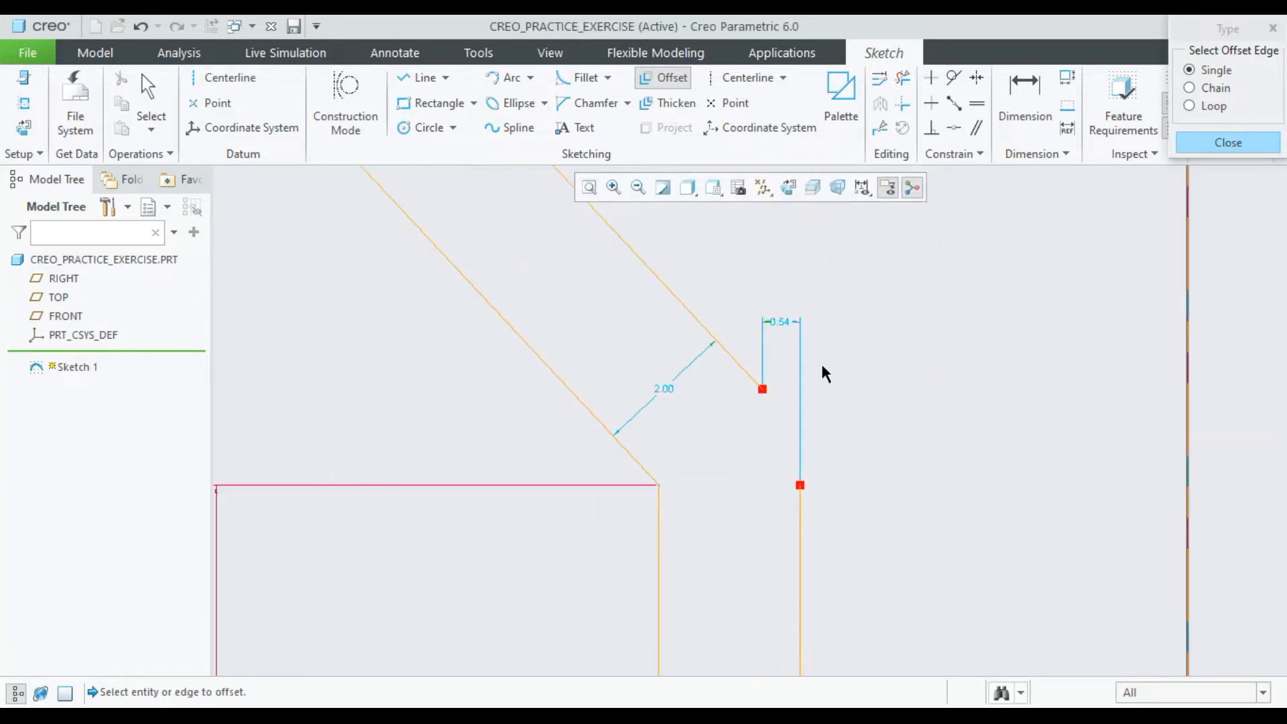
click(1222, 142)
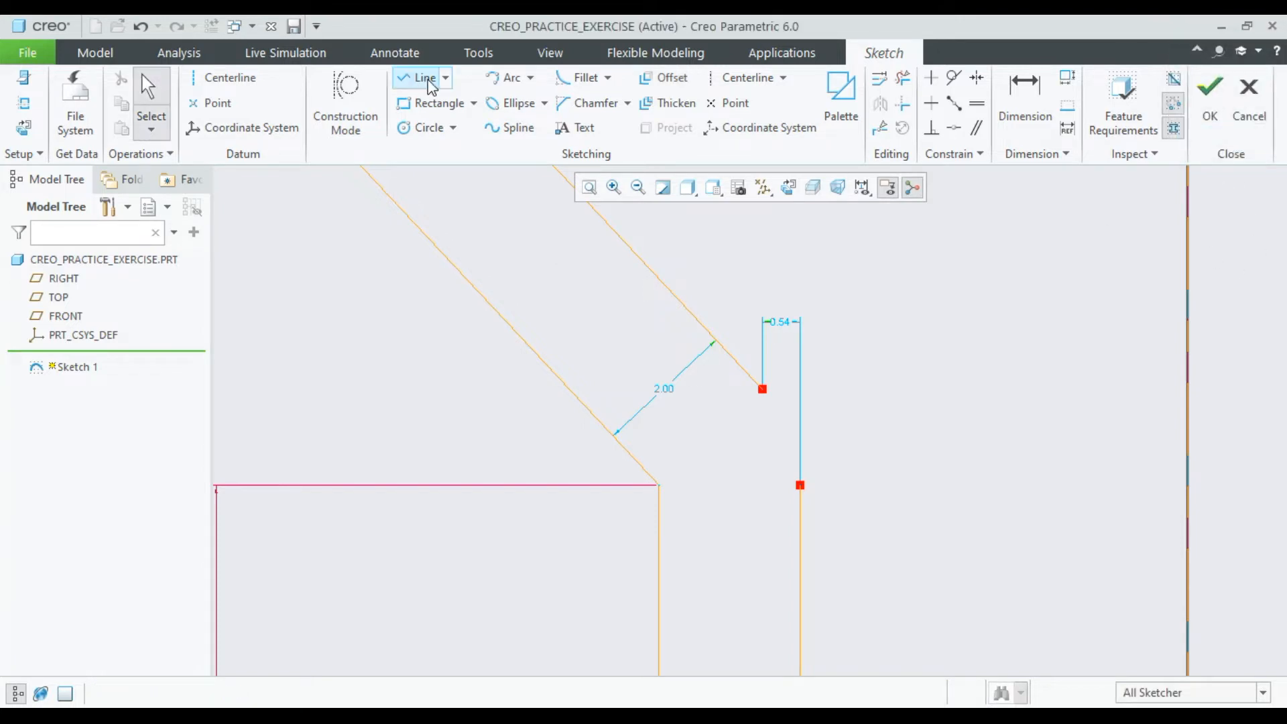
Step: Try to stretch the offset vertical line's upper endpoint up toward the end of the offset diagonal
drag(800, 485, 805, 337)
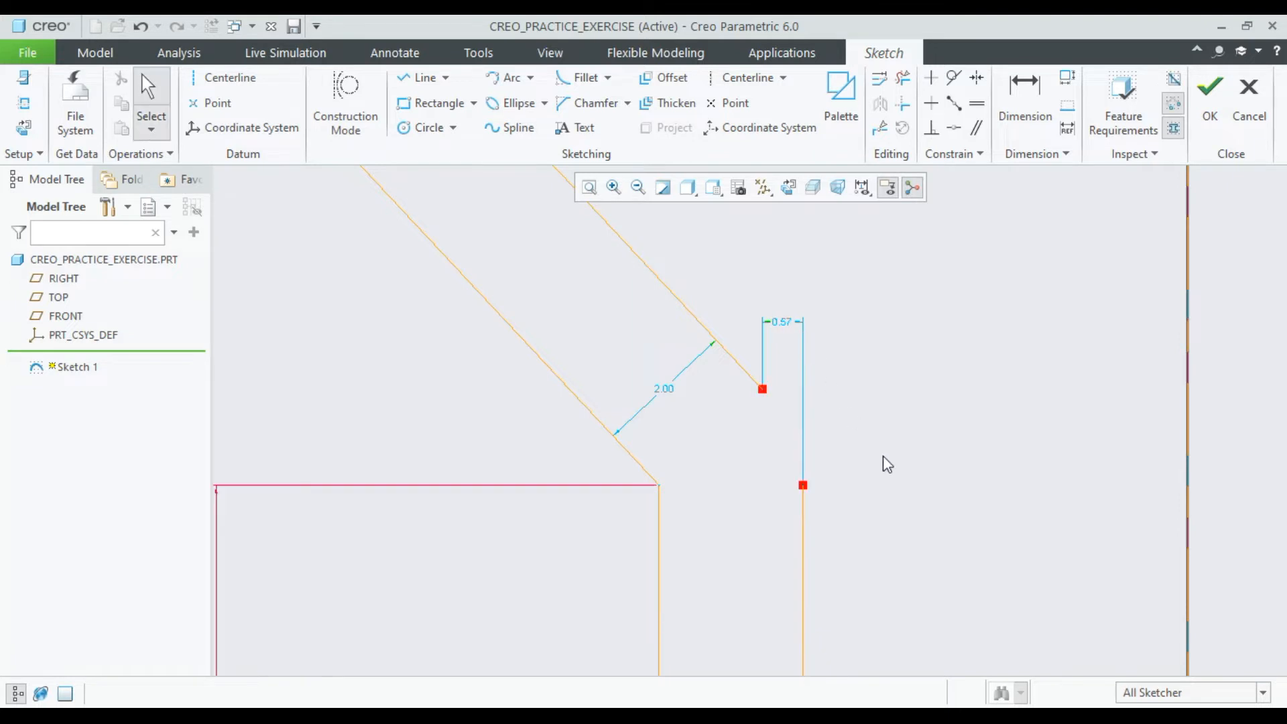
scroll(865, 445, up, 5)
scroll(867, 444, up, 1)
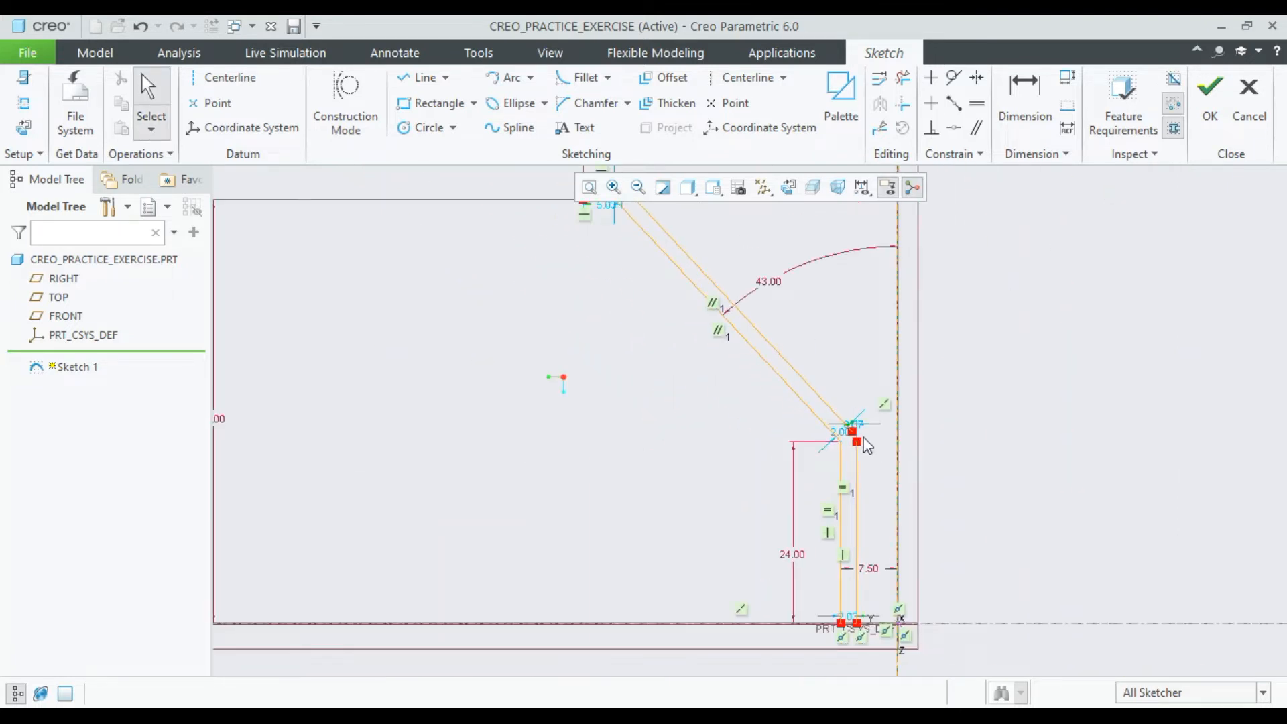
scroll(867, 445, down, 1)
scroll(866, 444, up, 4)
scroll(699, 231, down, 3)
scroll(648, 235, down, 4)
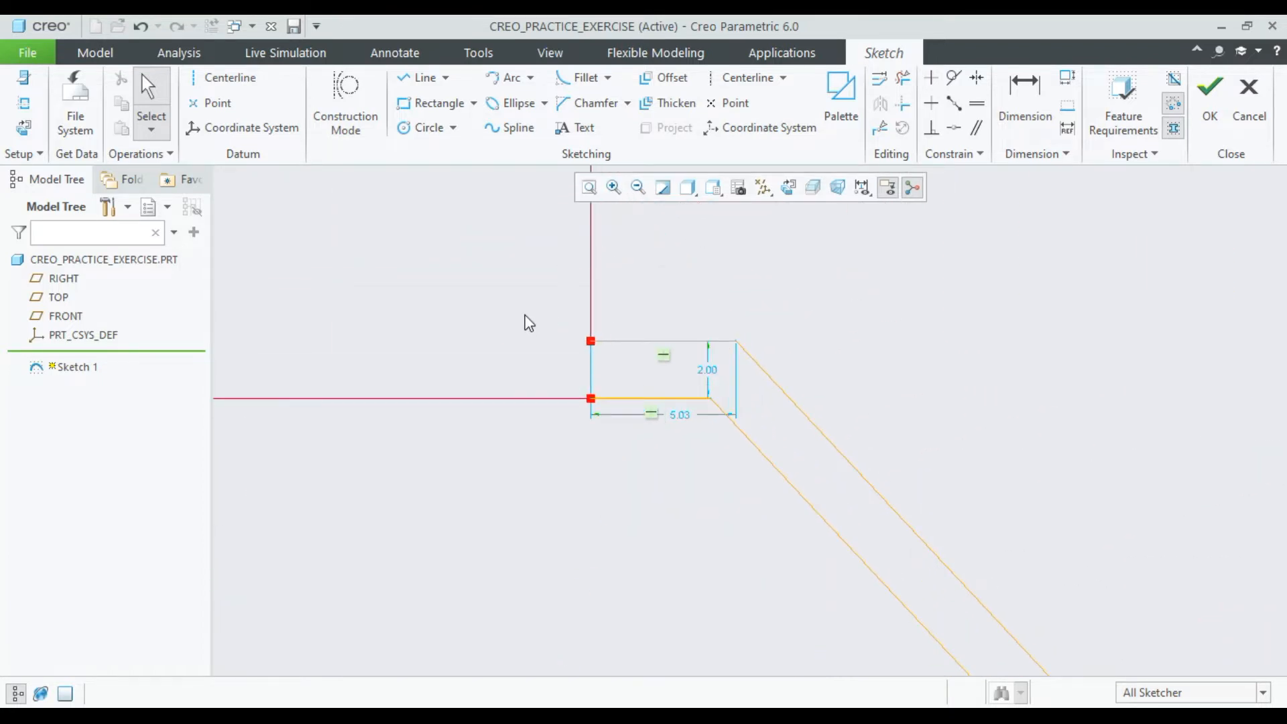
click(423, 76)
click(591, 341)
click(590, 398)
middle_click(590, 488)
middle_click(590, 484)
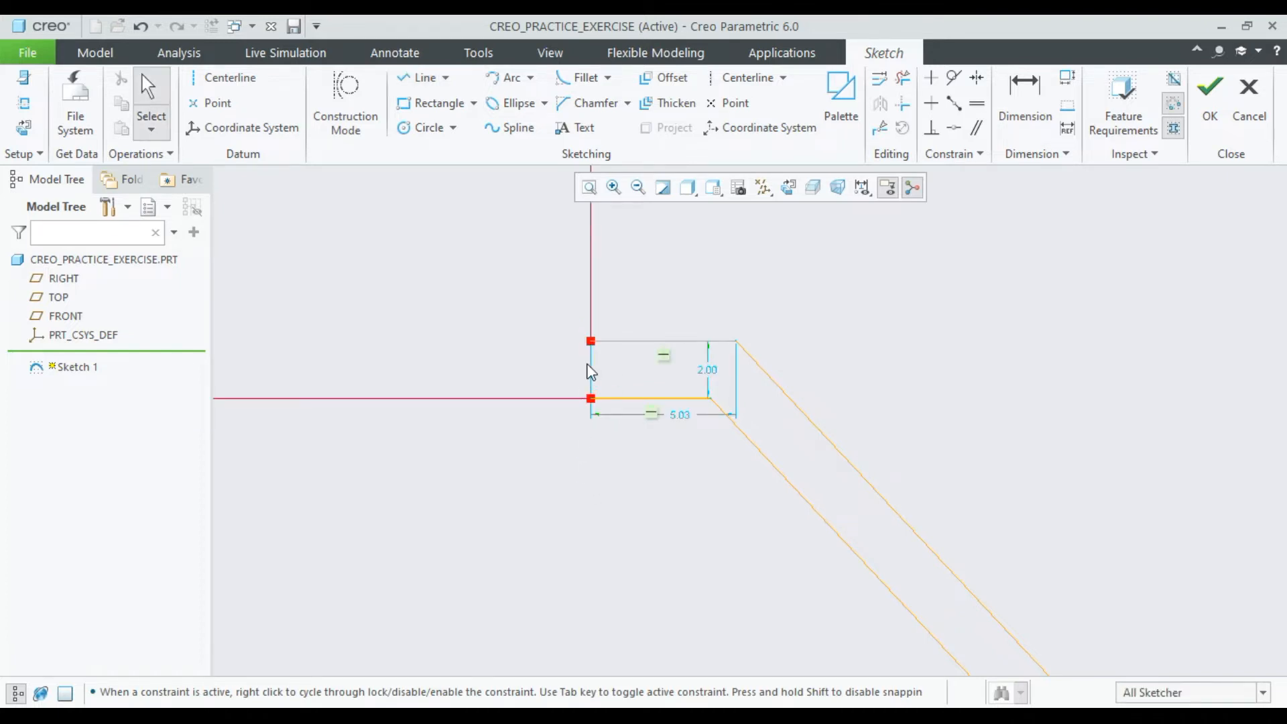
Step: Close the free end of the upper horizontal flange with a vertical line between its two open endpoints
click(423, 77)
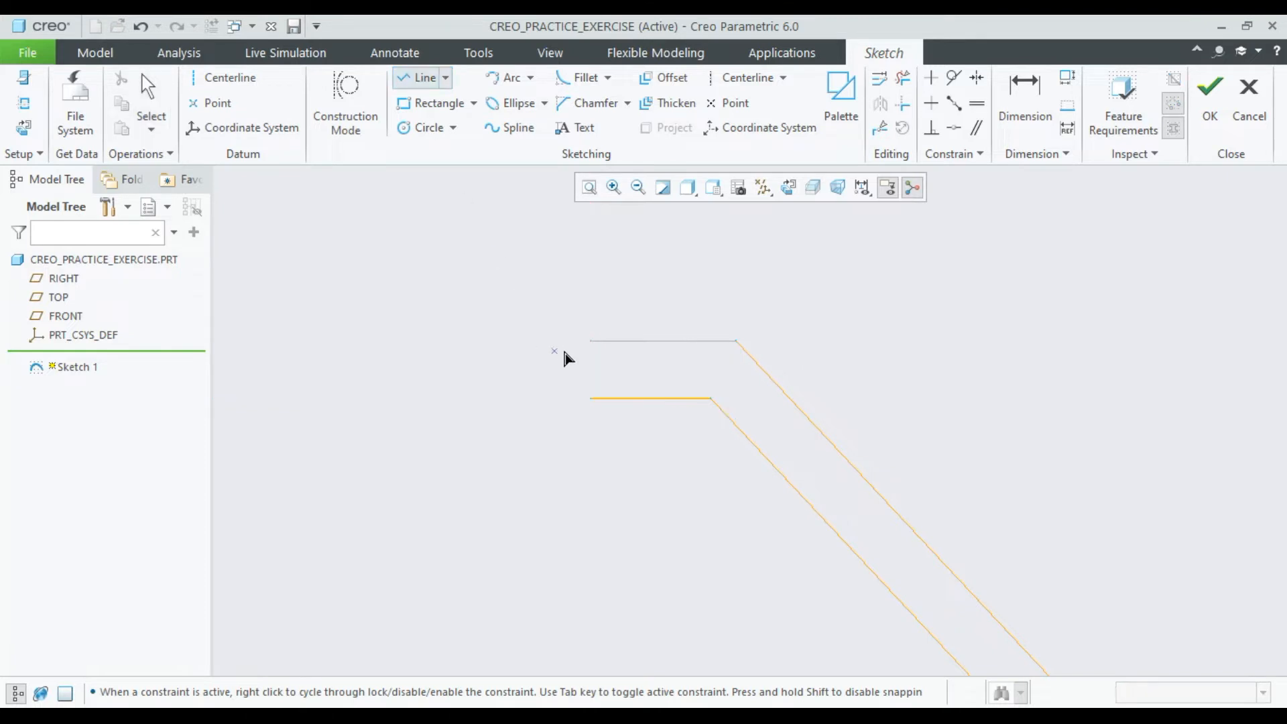
click(591, 342)
click(591, 398)
middle_click(599, 427)
middle_click(623, 483)
Step: Close the base of the vertical wall with a line along the horizontal centerline between its two lower endpoints
scroll(622, 482, up, 8)
scroll(719, 630, down, 4)
scroll(718, 630, down, 1)
scroll(583, 234, down, 4)
scroll(583, 236, up, 2)
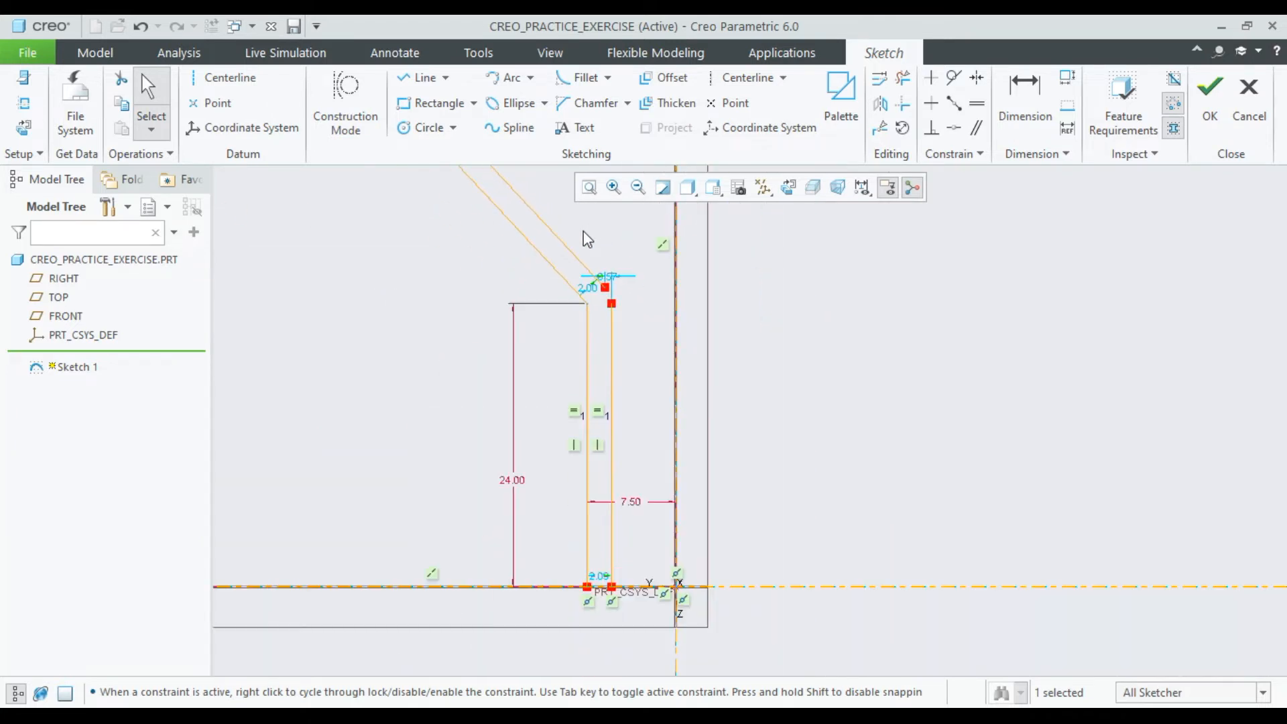
scroll(596, 441, down, 1)
click(420, 77)
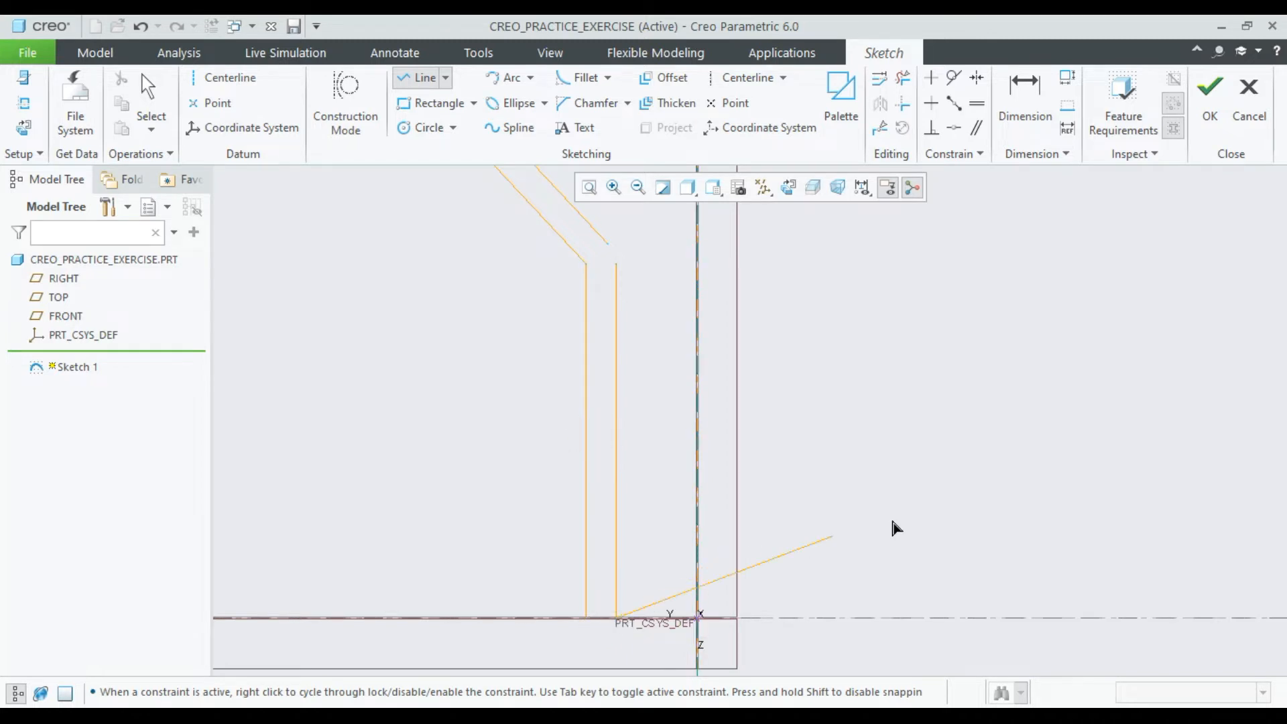
middle_click(921, 522)
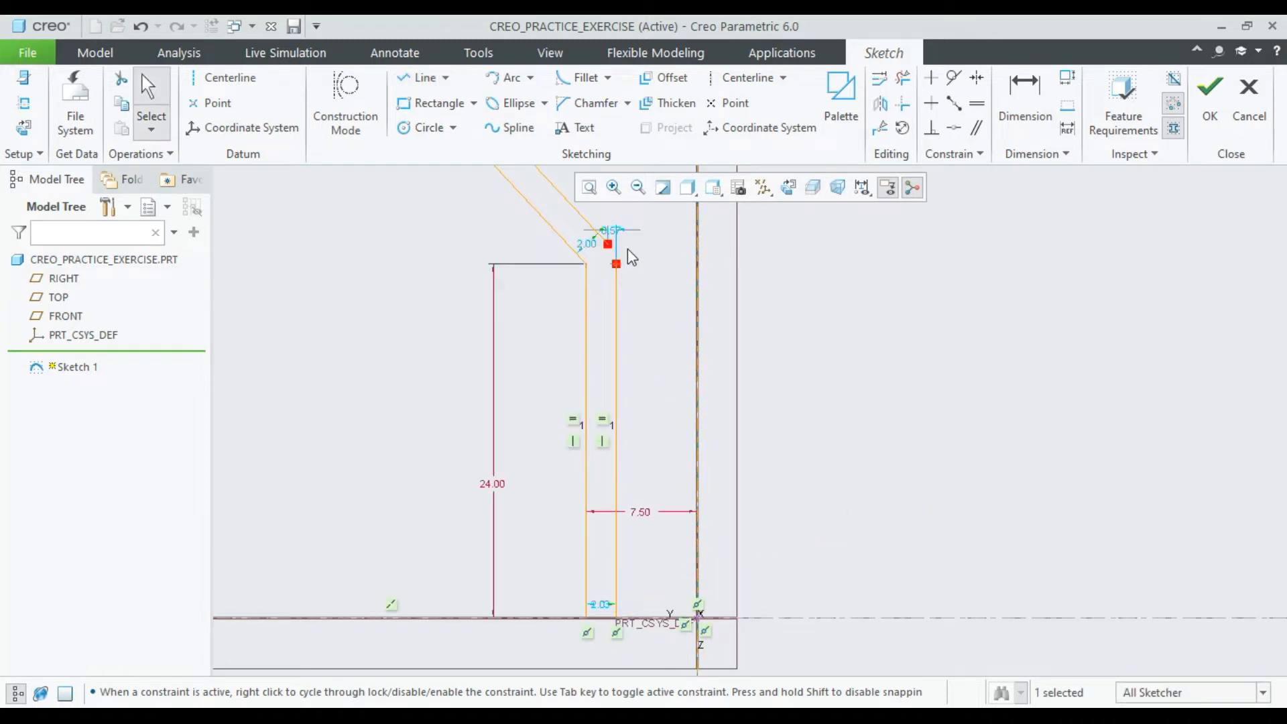
Step: Bridge the gap at the bend with a short line from the offset diagonal's end to the offset vertical line
scroll(605, 221, up, 5)
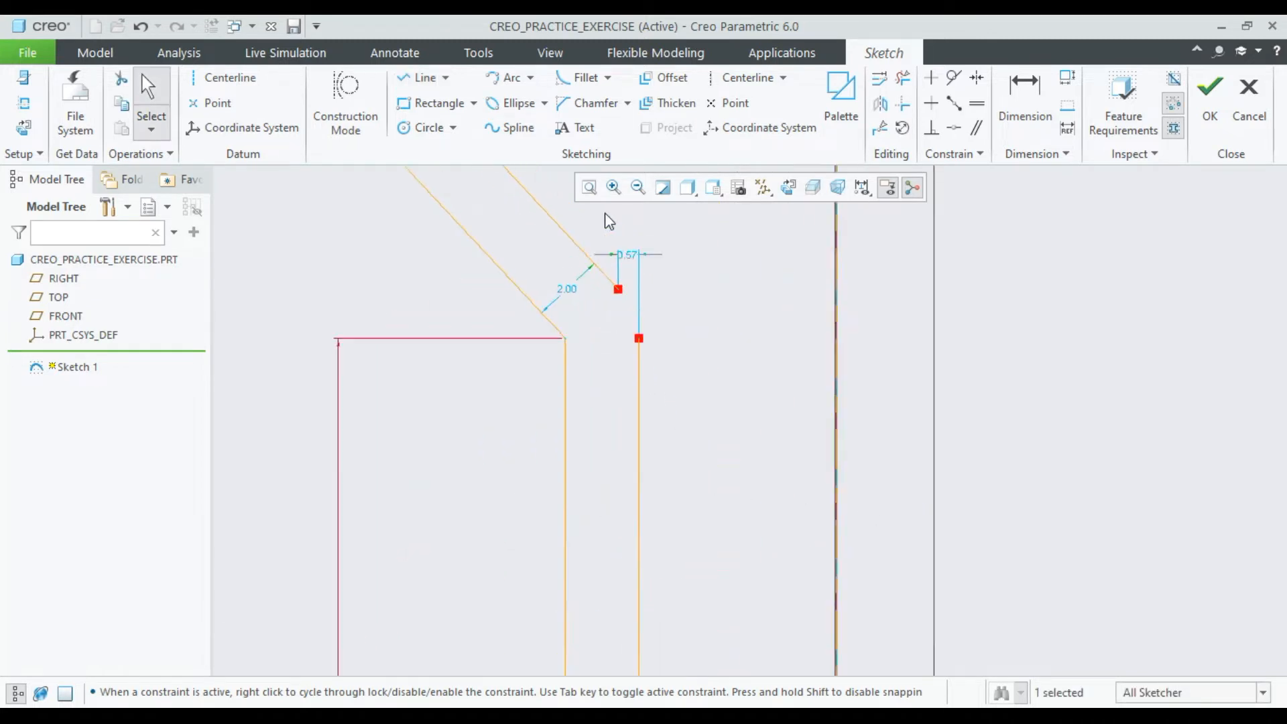
click(414, 79)
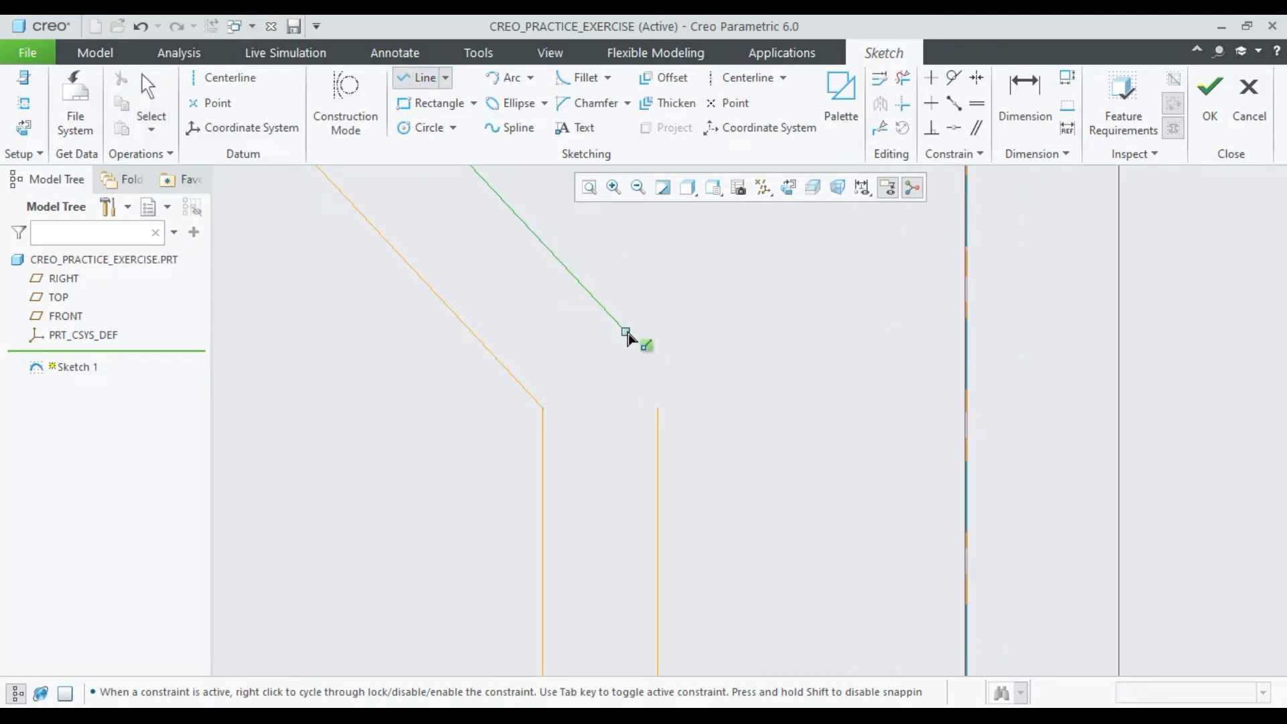
click(626, 332)
click(662, 408)
middle_click(752, 409)
middle_click(752, 408)
scroll(694, 356, down, 1)
scroll(695, 356, up, 8)
scroll(694, 355, up, 3)
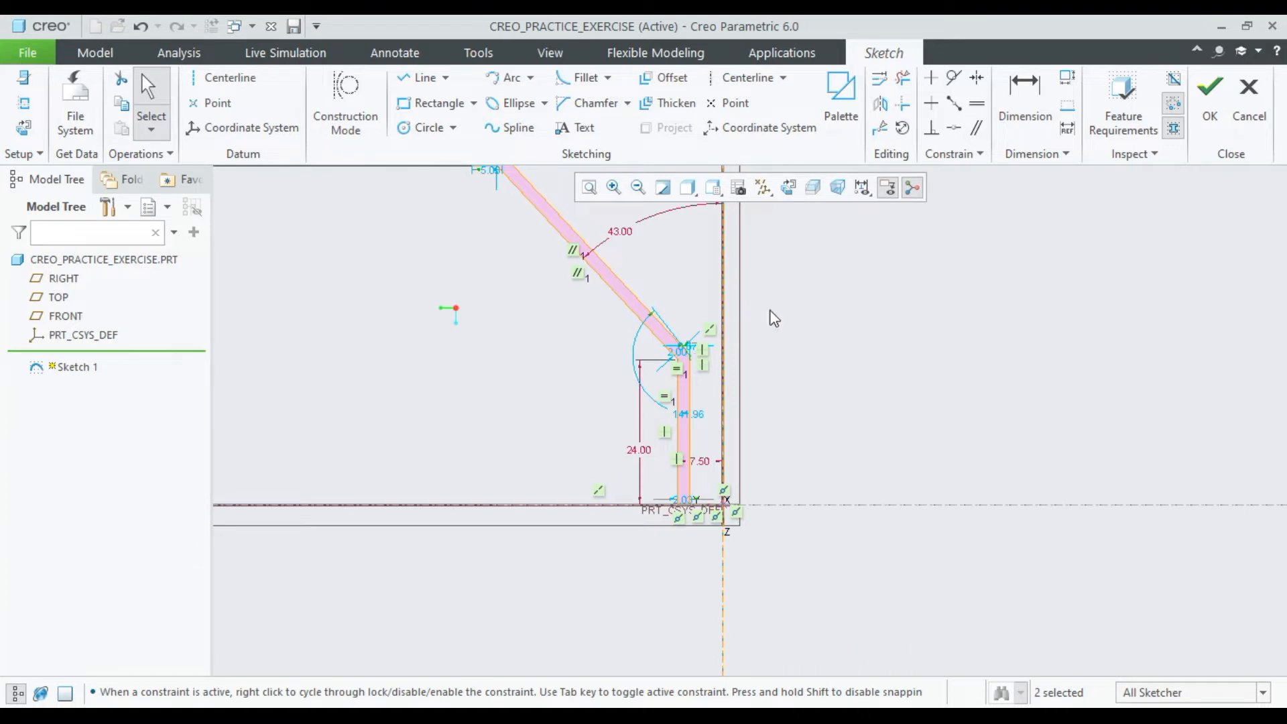
scroll(916, 270, up, 4)
scroll(915, 226, down, 3)
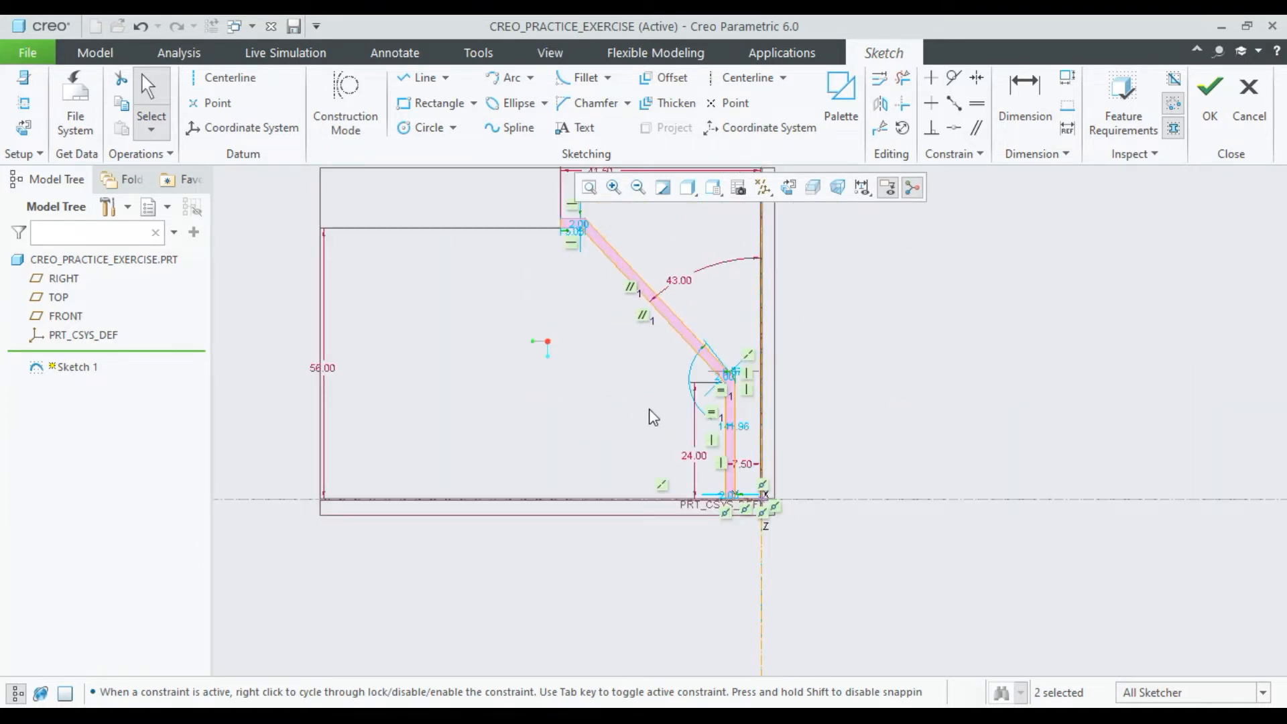
Step: Confirm the diagonal wall's thickness at 2.00 and keep the small horizontal offset at the bend as strong dimensions
scroll(720, 379, down, 5)
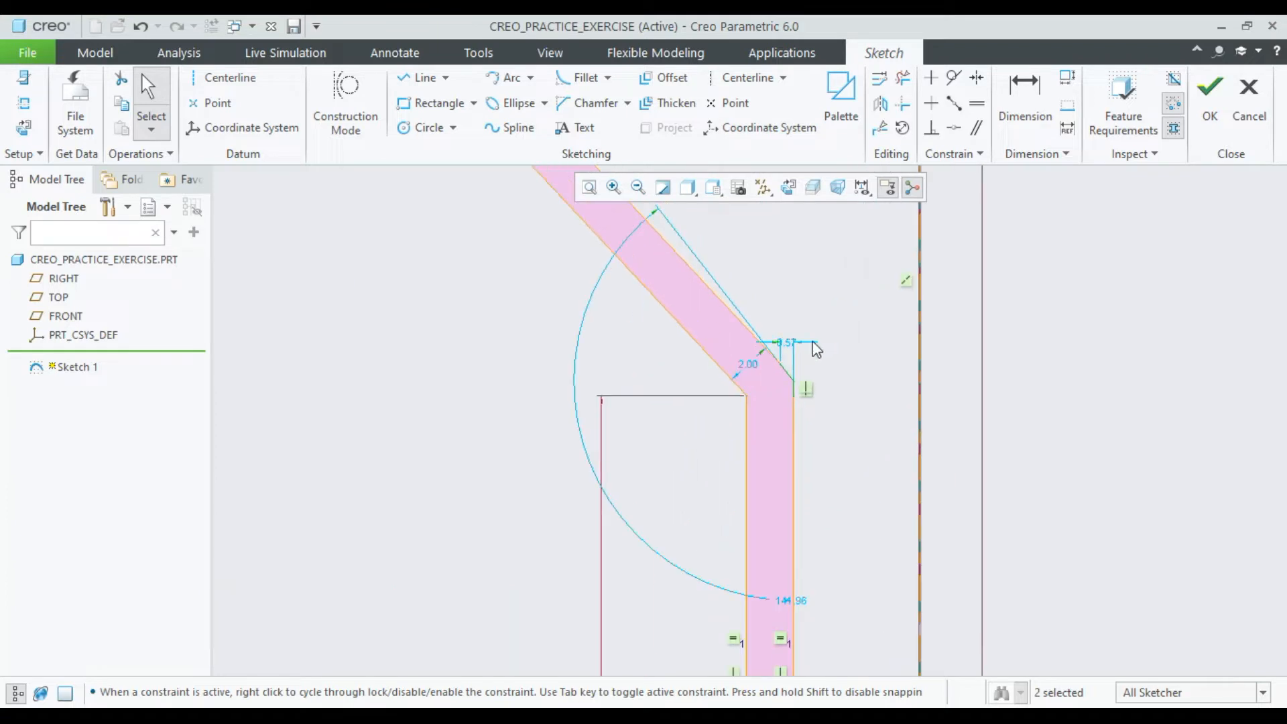
scroll(815, 348, down, 3)
click(691, 394)
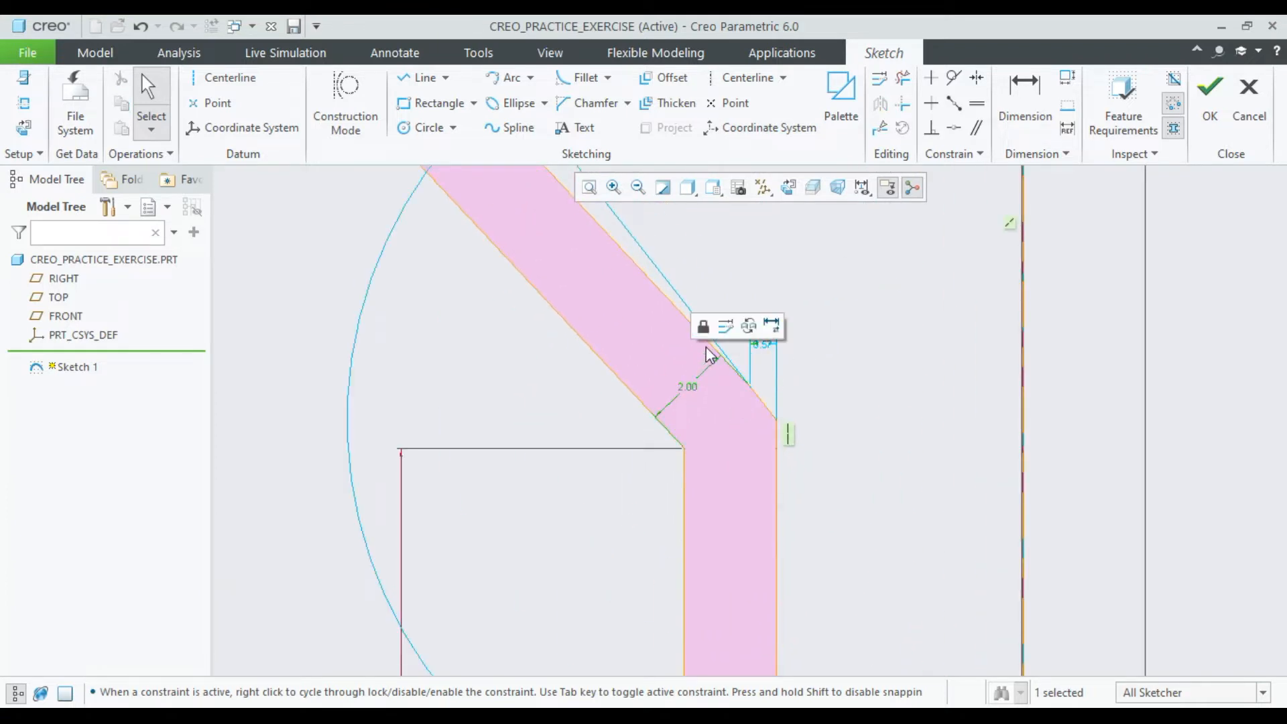
double_click(710, 359)
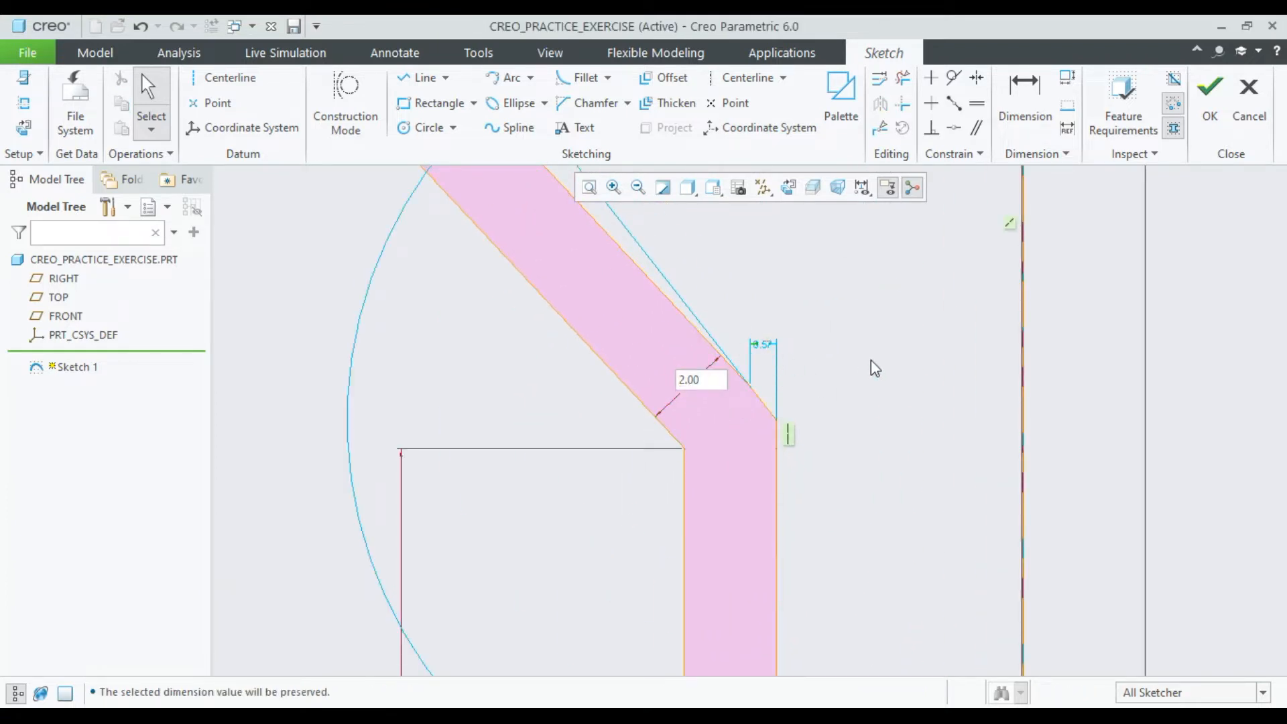
key(Return)
click(765, 349)
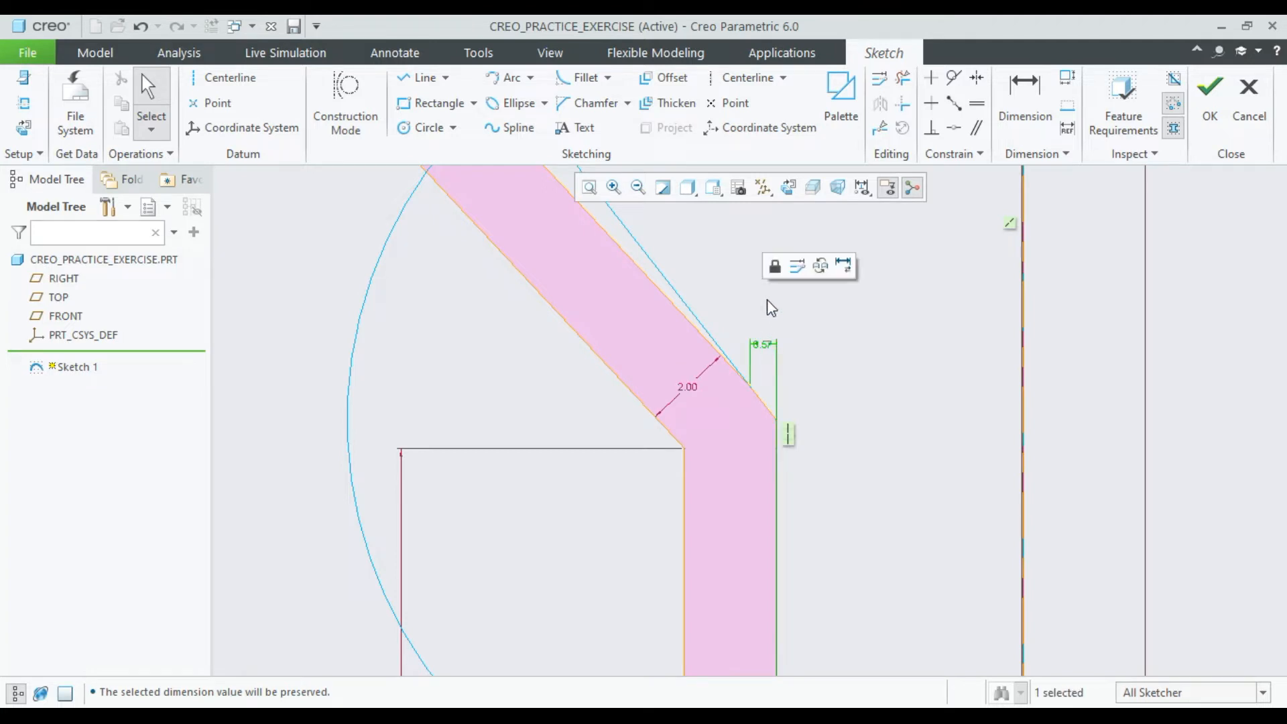
click(871, 368)
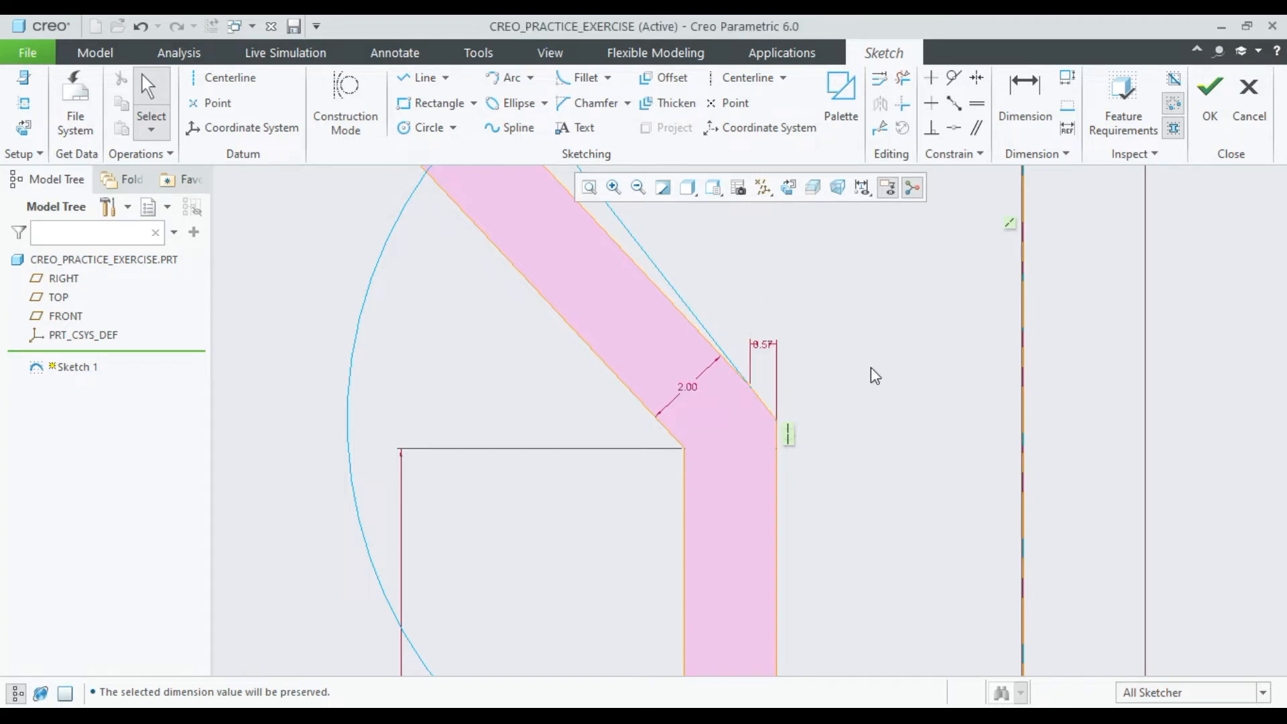
Step: Confirm the upper horizontal flange's thickness at 2.00 as a strong dimension
scroll(871, 367, up, 5)
scroll(885, 463, up, 3)
scroll(865, 473, down, 2)
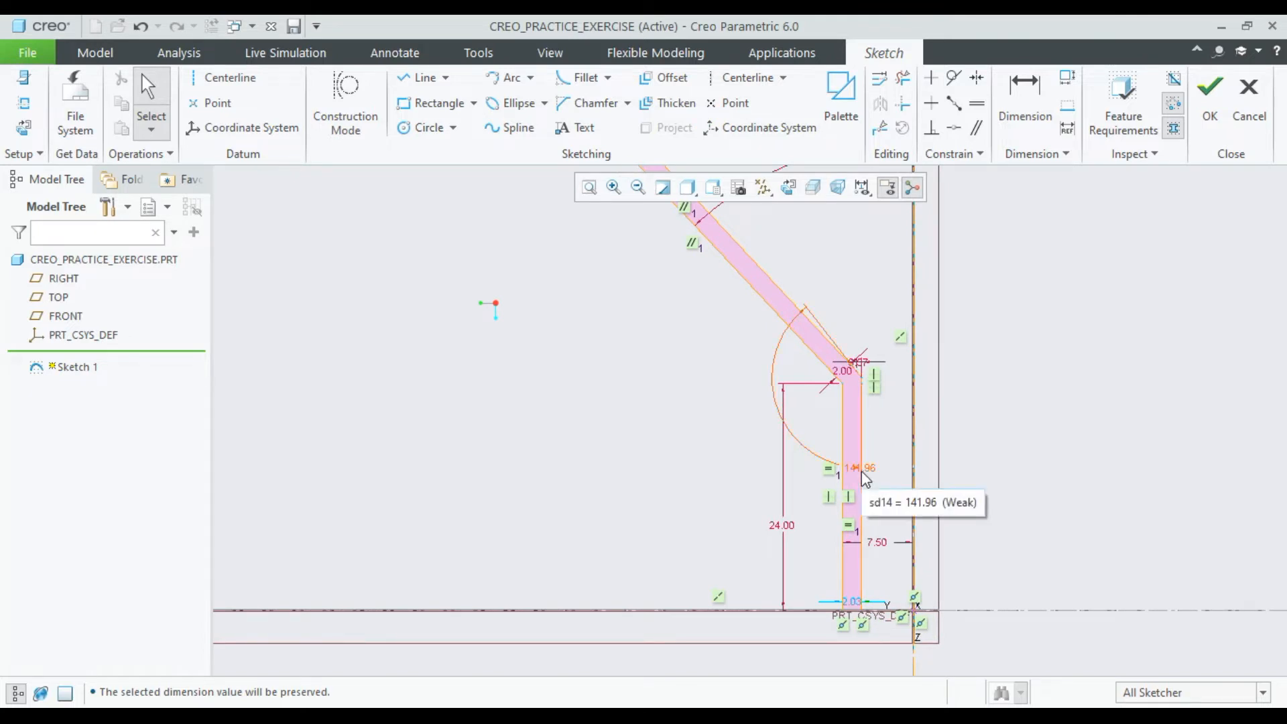
scroll(860, 471, up, 2)
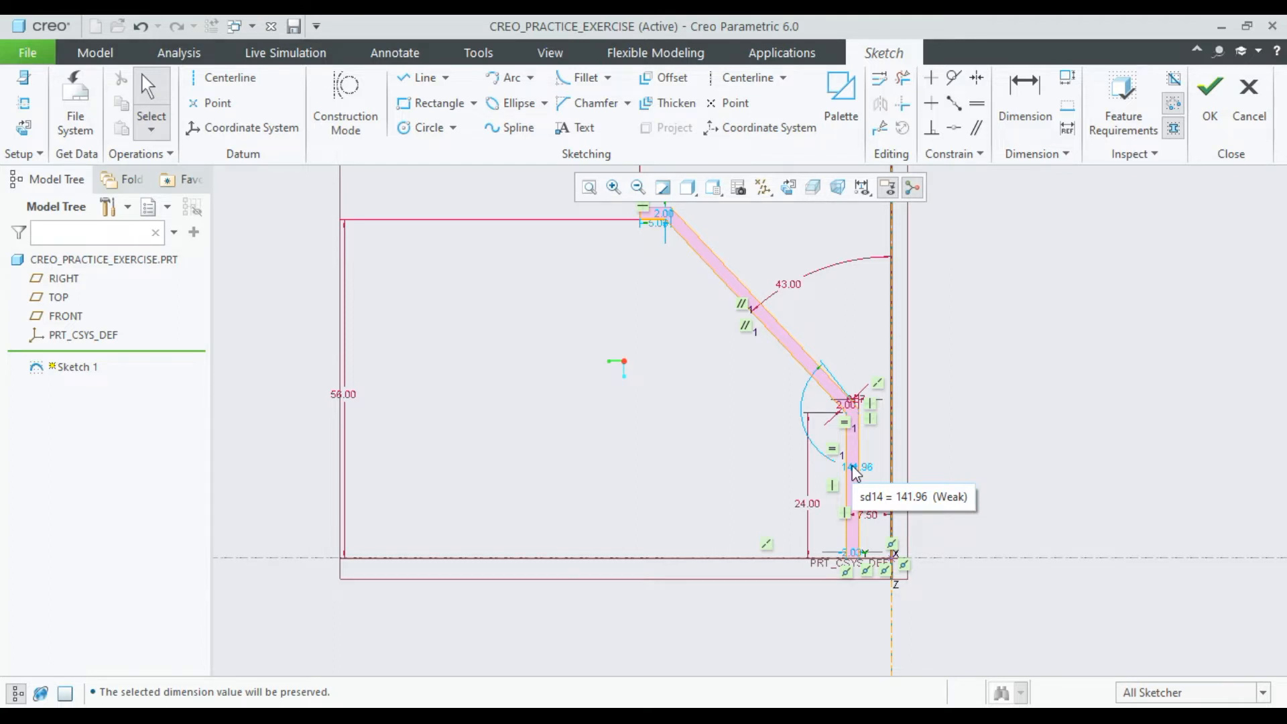
scroll(850, 468, up, 1)
scroll(892, 368, down, 3)
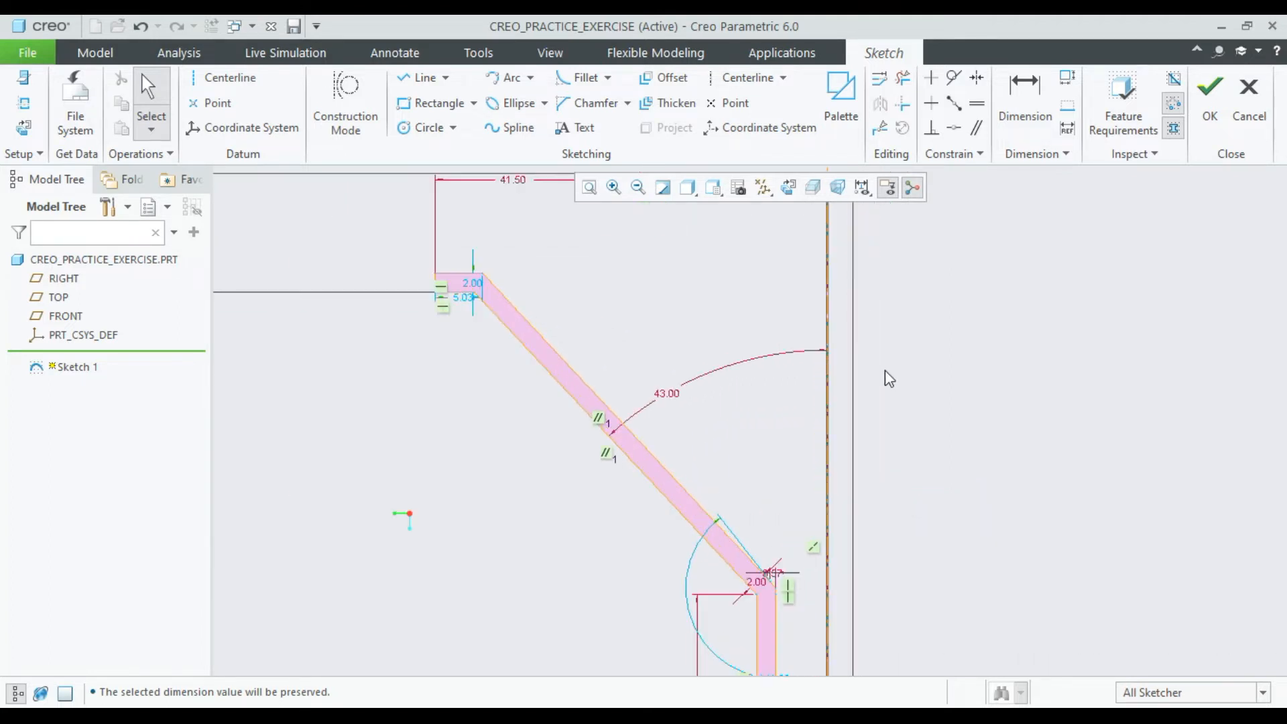
scroll(442, 293, down, 5)
click(728, 280)
click(739, 213)
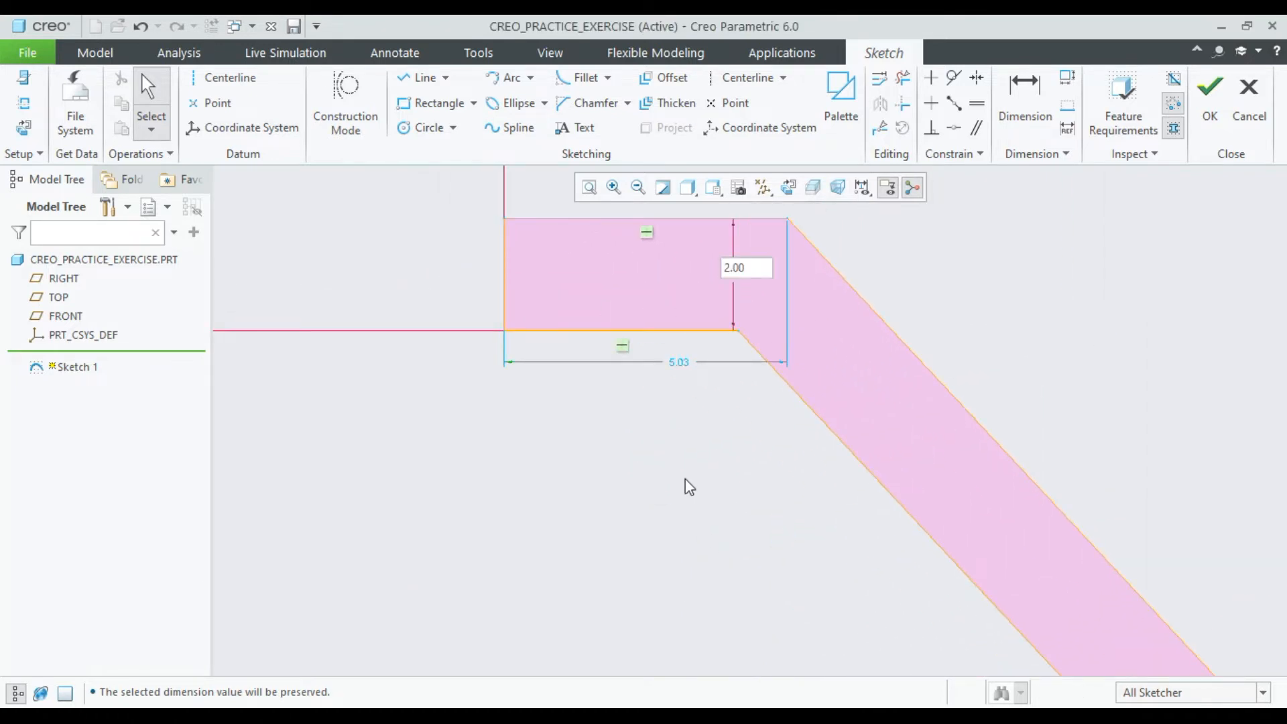
key(Return)
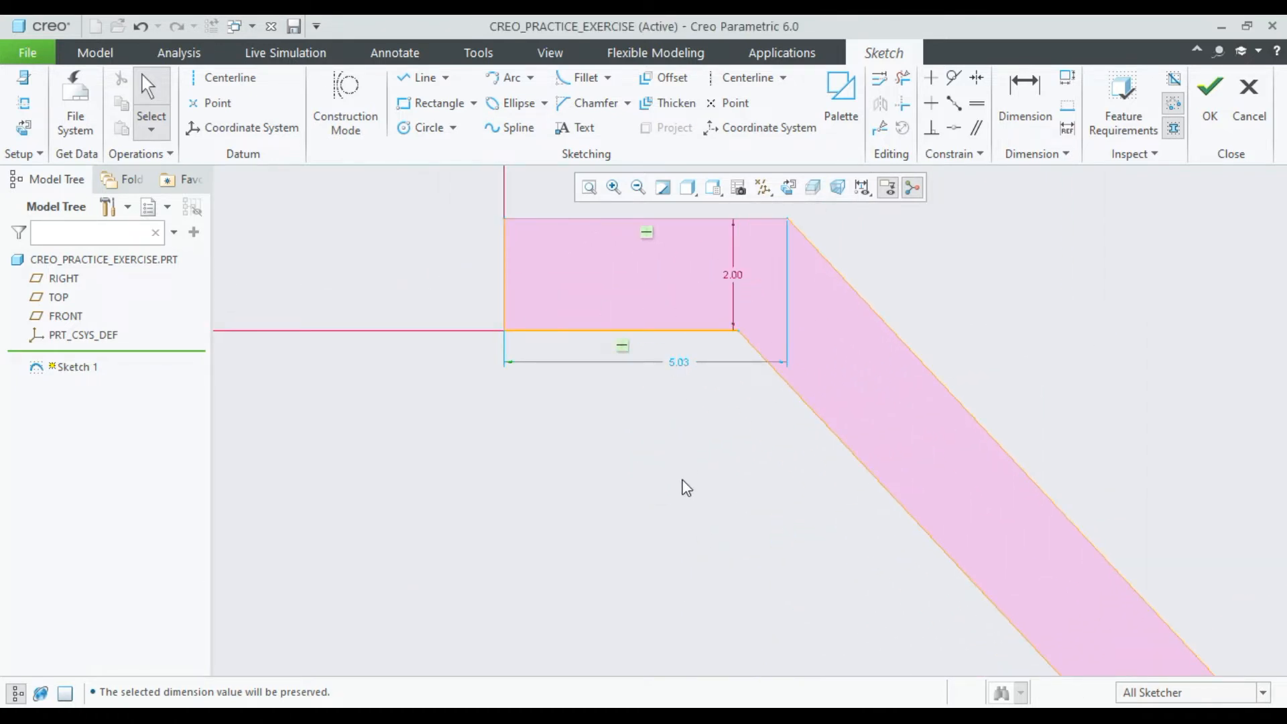
Step: Set the length of the upper flange's offset top edge to 5
double_click(678, 365)
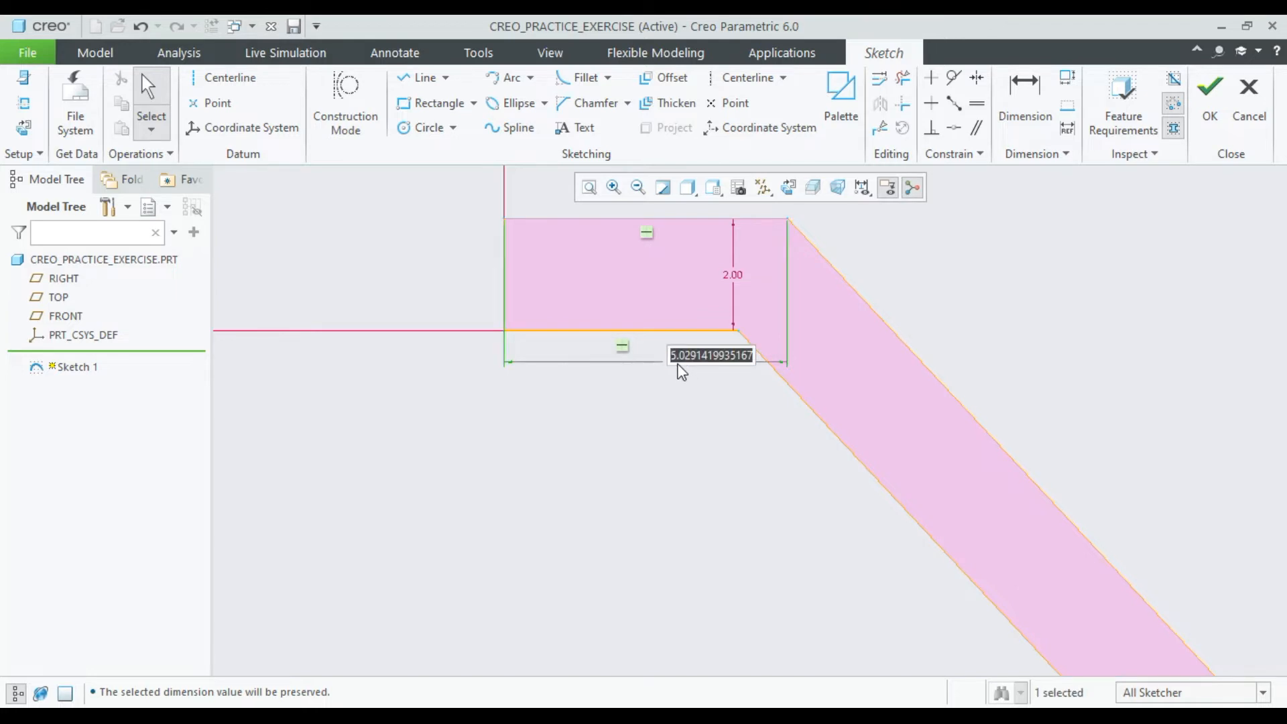
text(5)
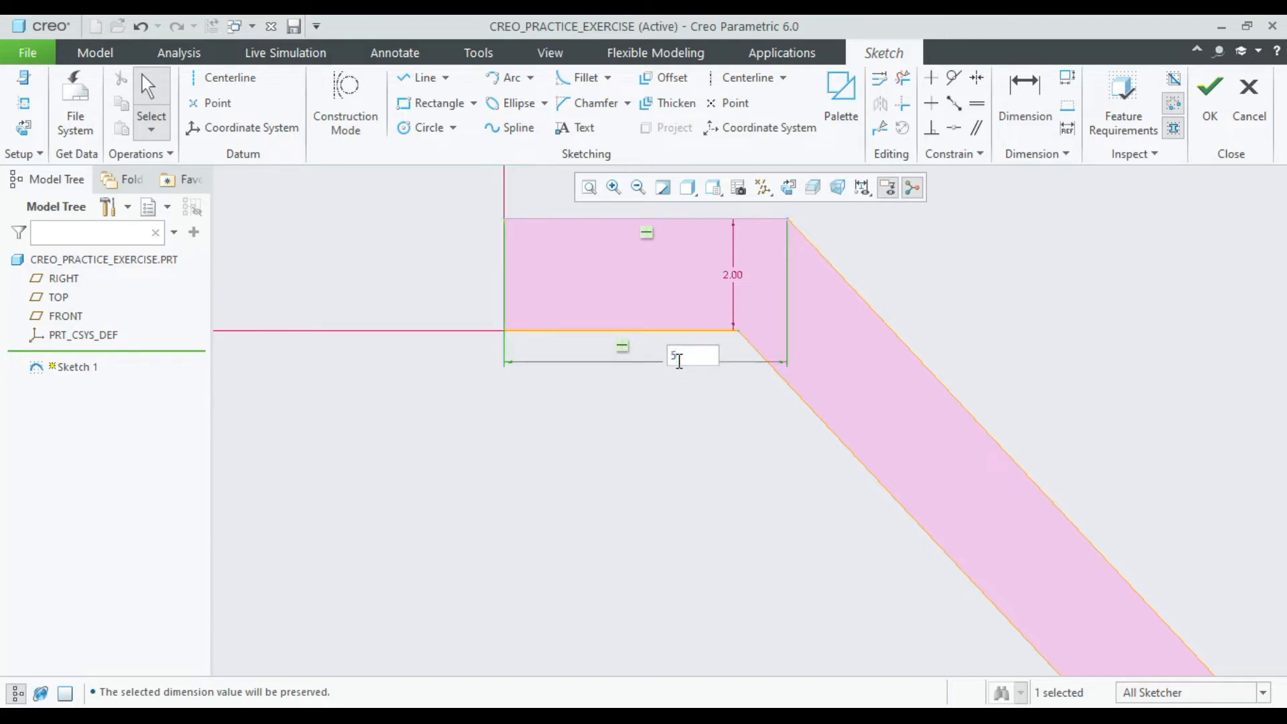
key(Return)
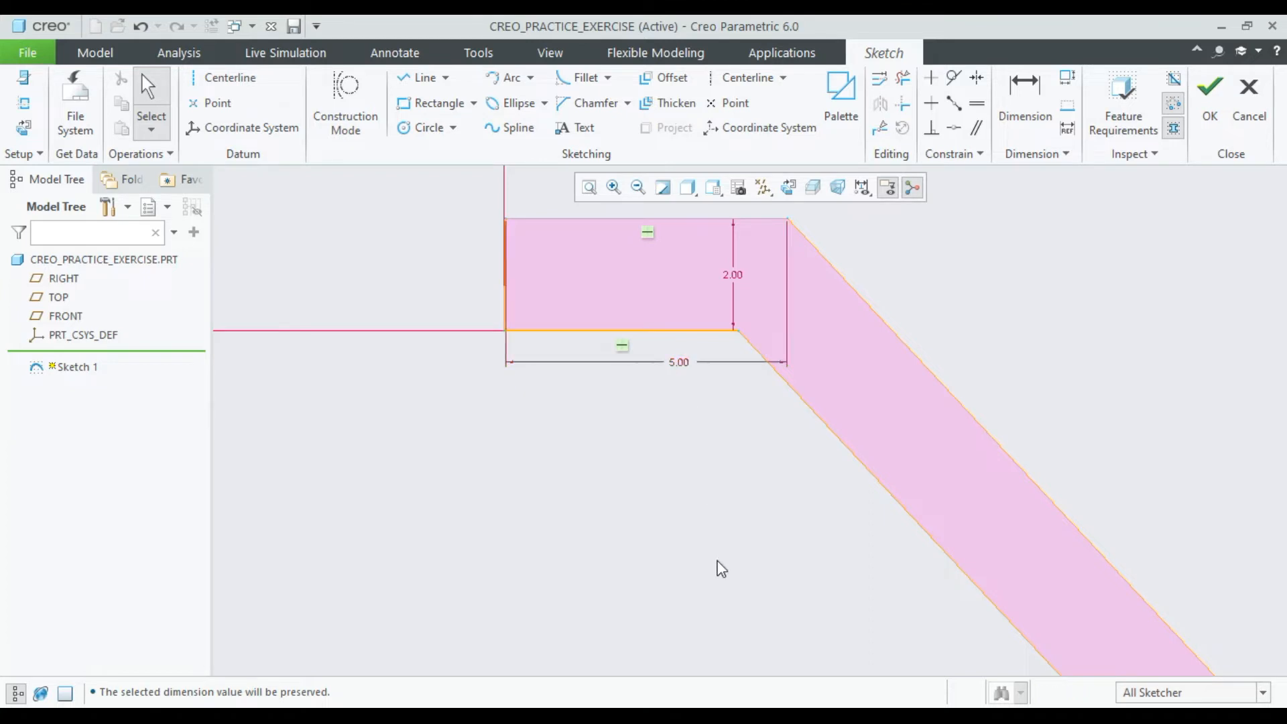
Step: Move the bend's angle dimension clear of the profile and set the angle to 140 degrees
scroll(718, 568, down, 5)
scroll(799, 657, up, 3)
scroll(798, 651, down, 4)
click(590, 187)
scroll(946, 523, up, 4)
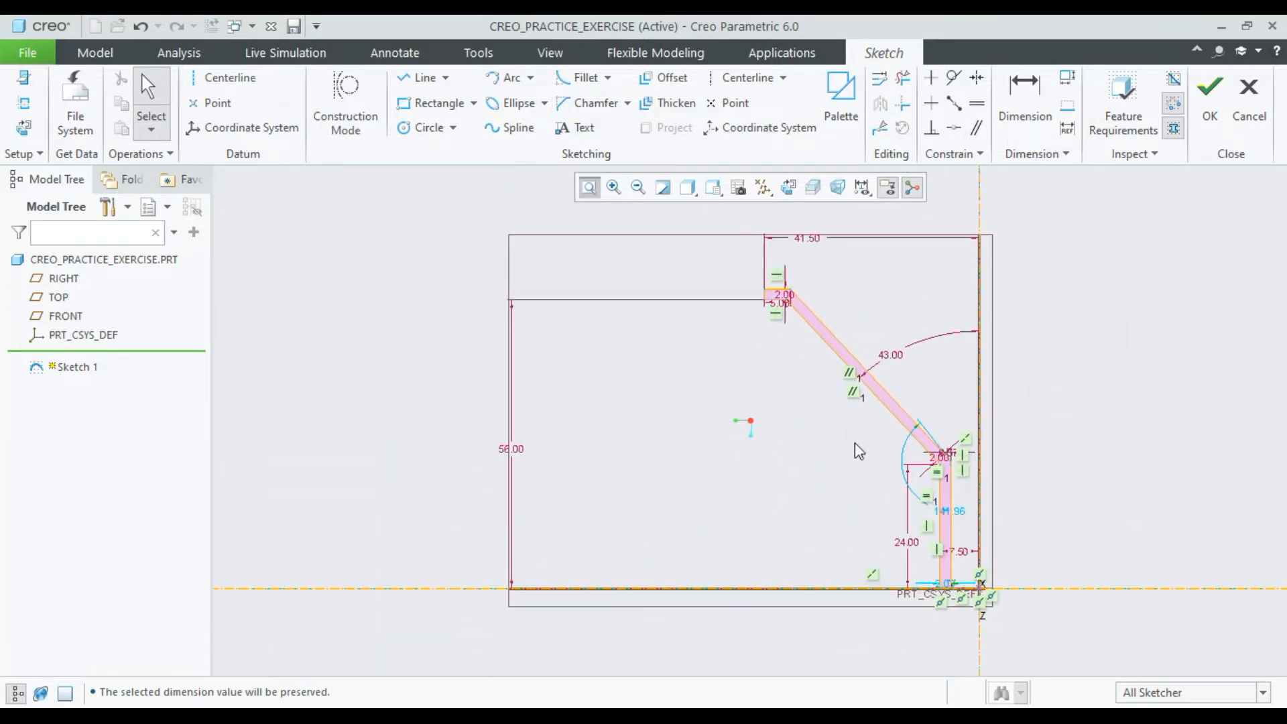
mouse_move(951, 578)
mouse_down()
mouse_move(782, 509)
mouse_move(748, 461)
mouse_up()
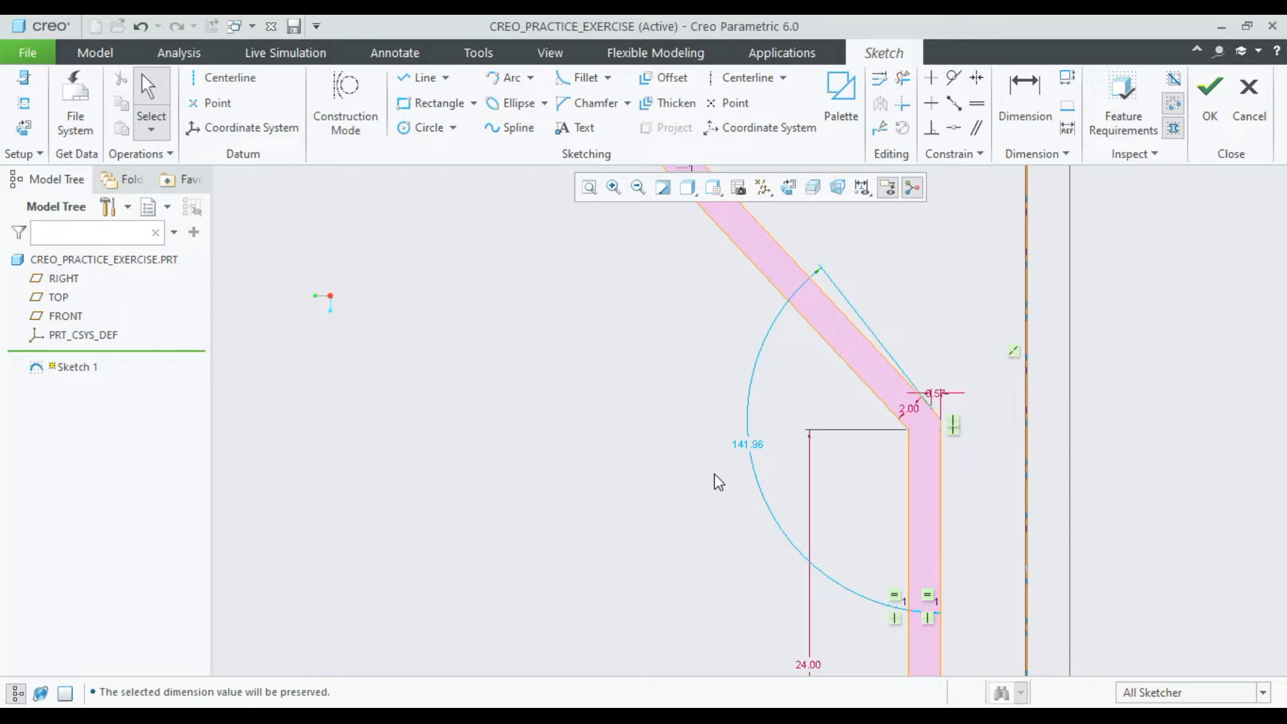
double_click(749, 451)
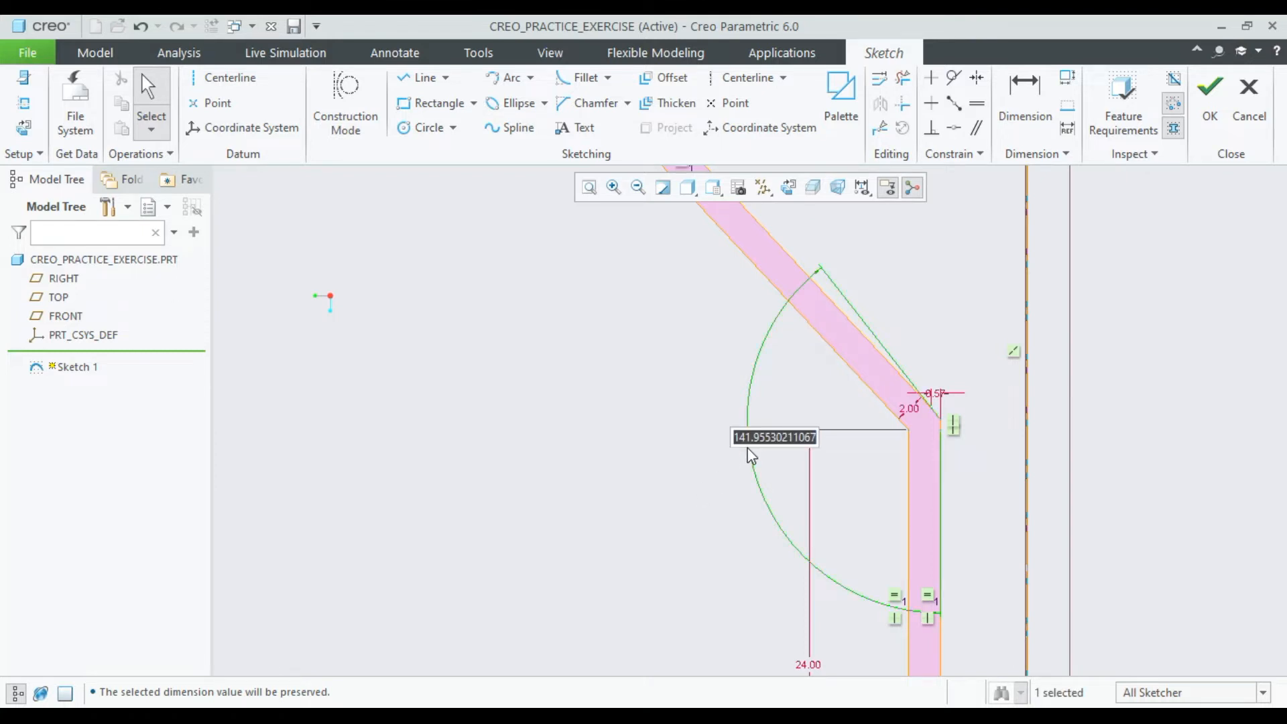
text(140)
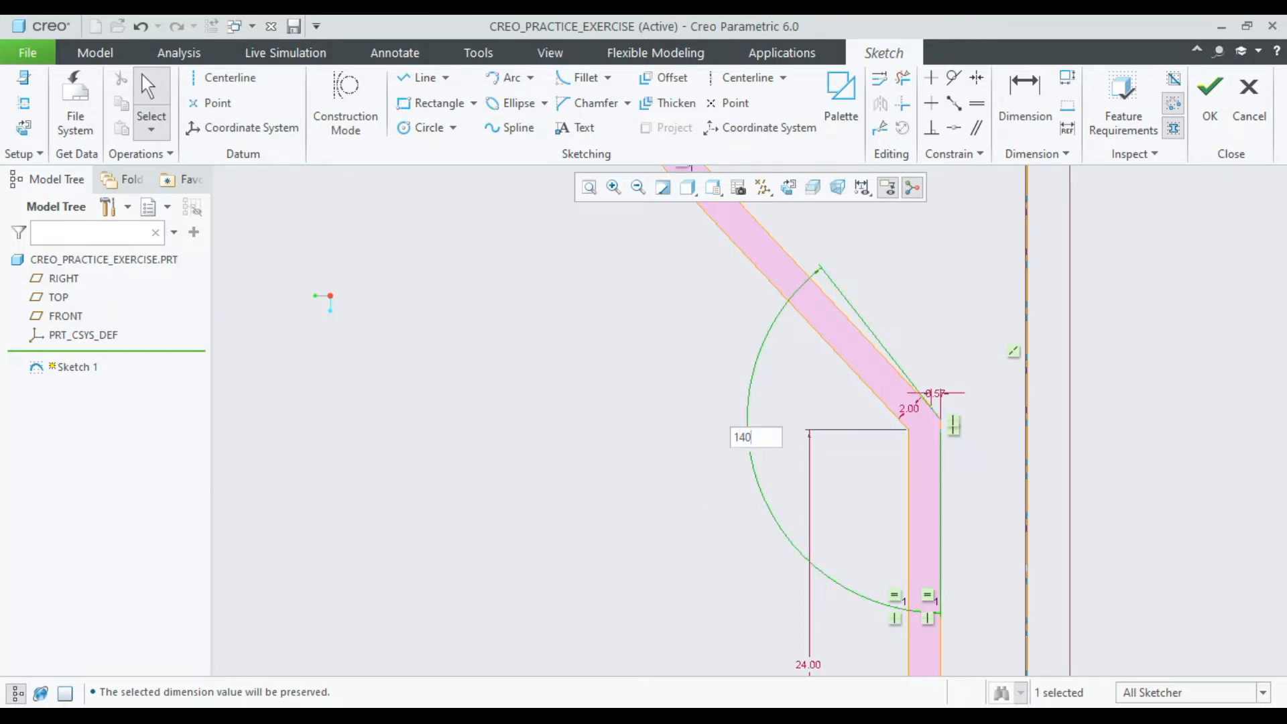
key(Return)
Step: Set the thickness of the vertical wall at the profile's base to 2
scroll(721, 497, down, 3)
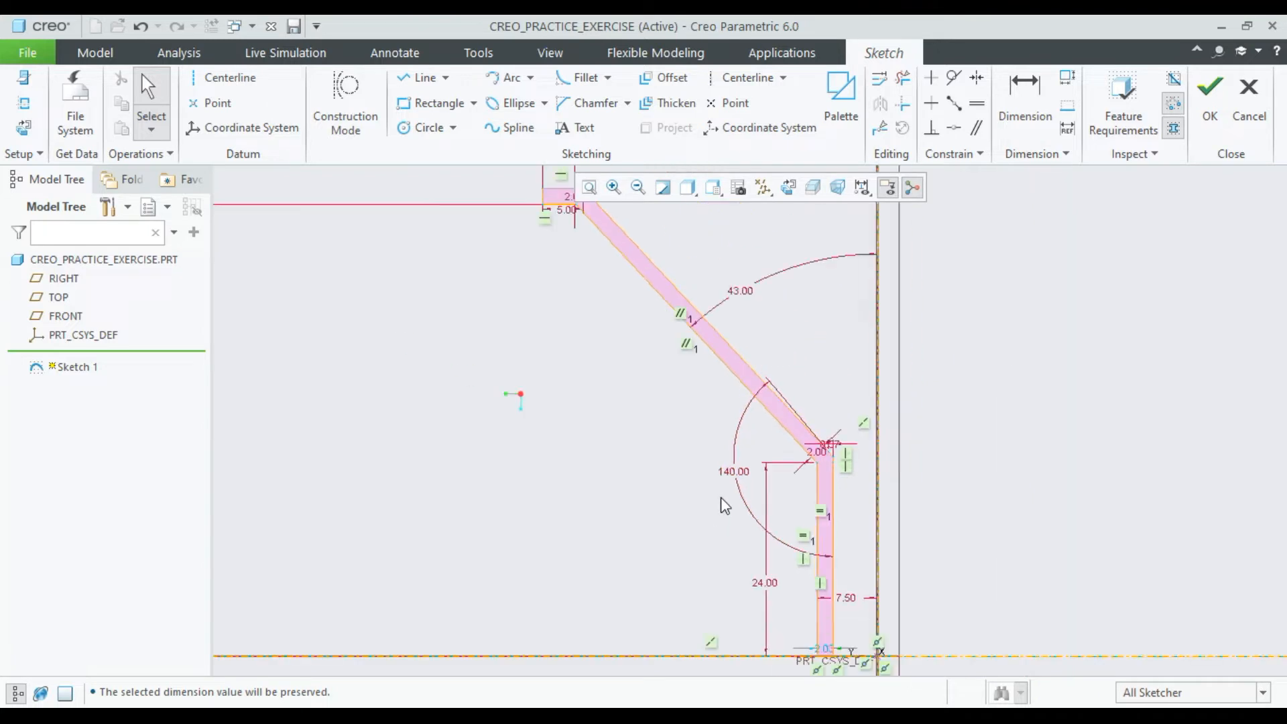
scroll(915, 575, up, 5)
scroll(911, 568, up, 5)
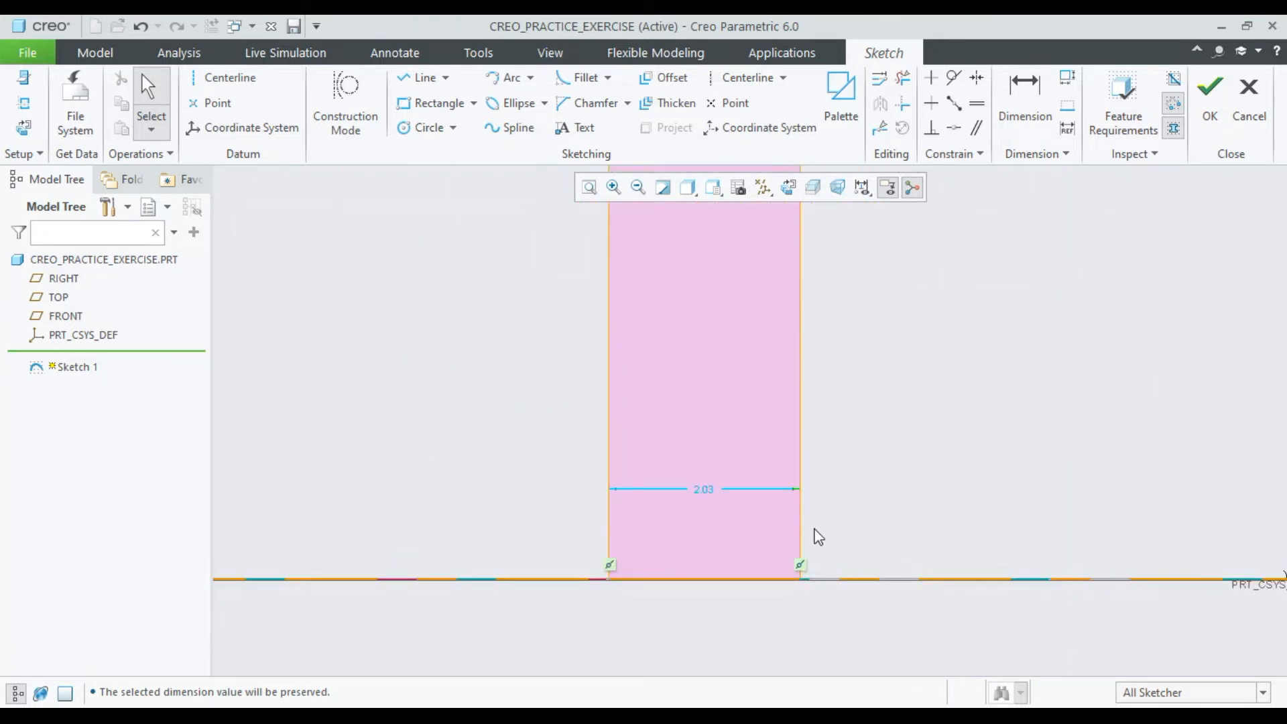
double_click(706, 489)
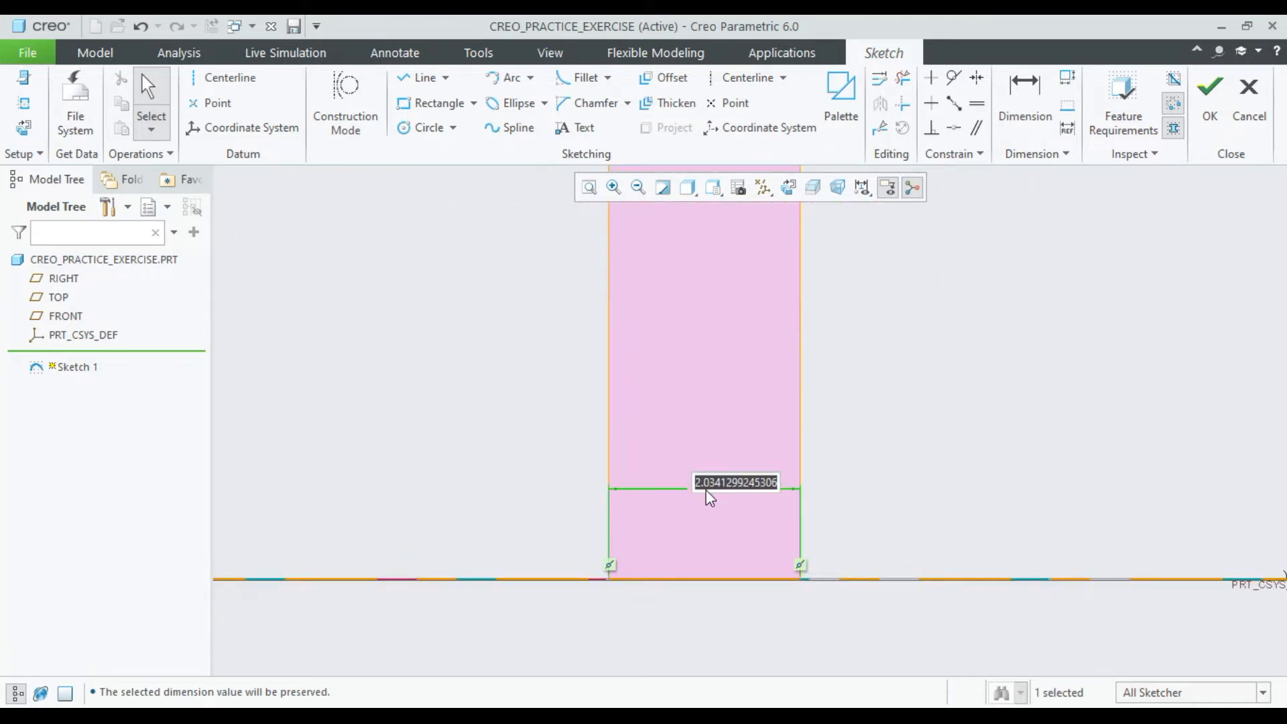
text(2)
key(Return)
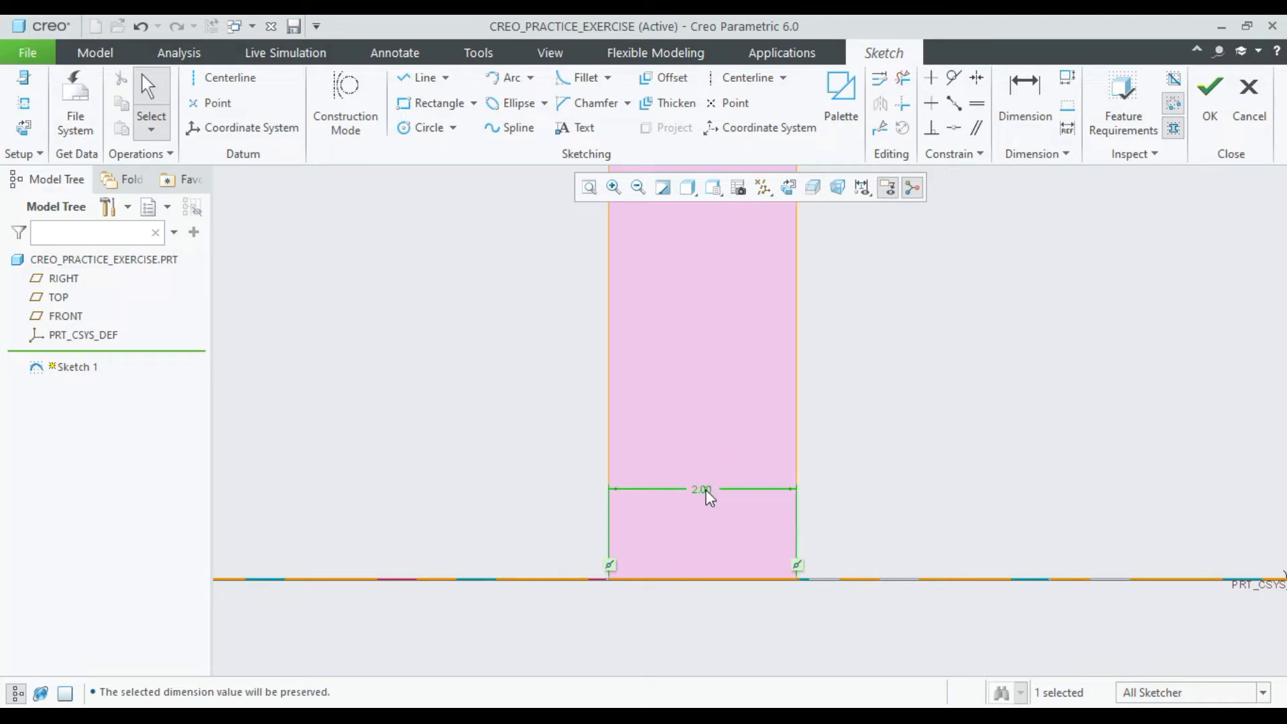
Step: Finish the thin-walled profile sketch
scroll(488, 440, down, 10)
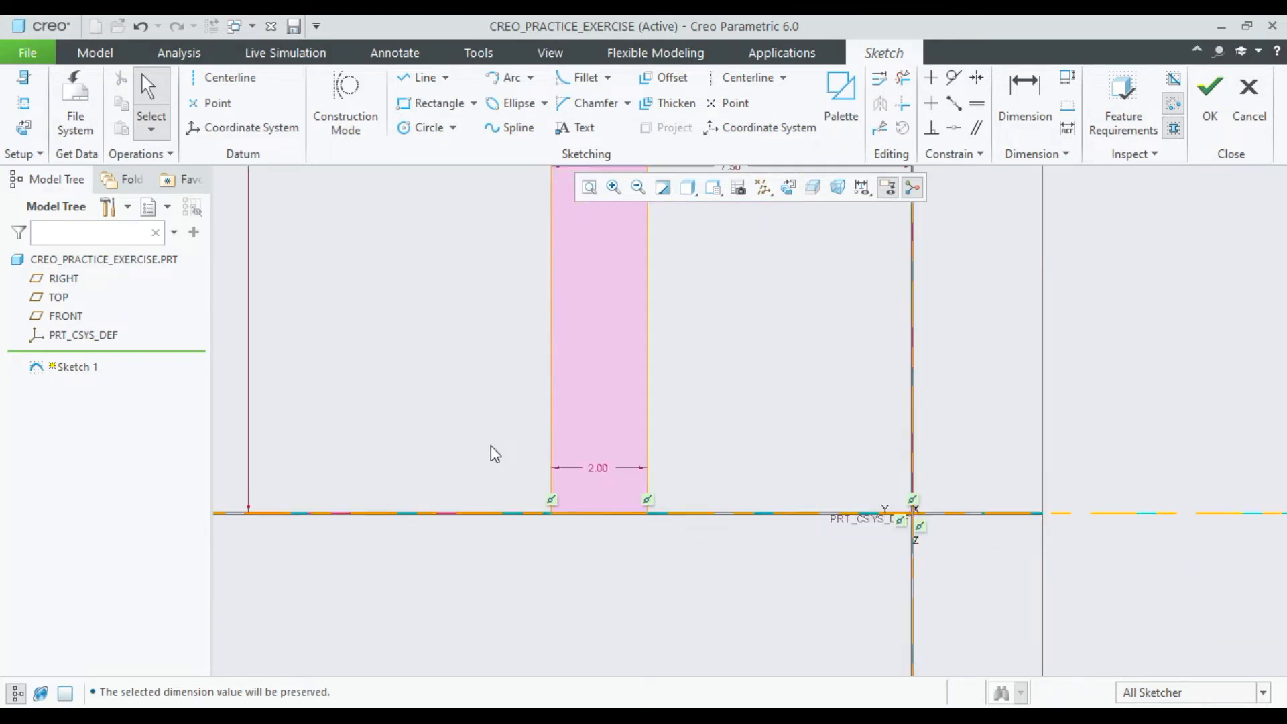
scroll(533, 456, up, 2)
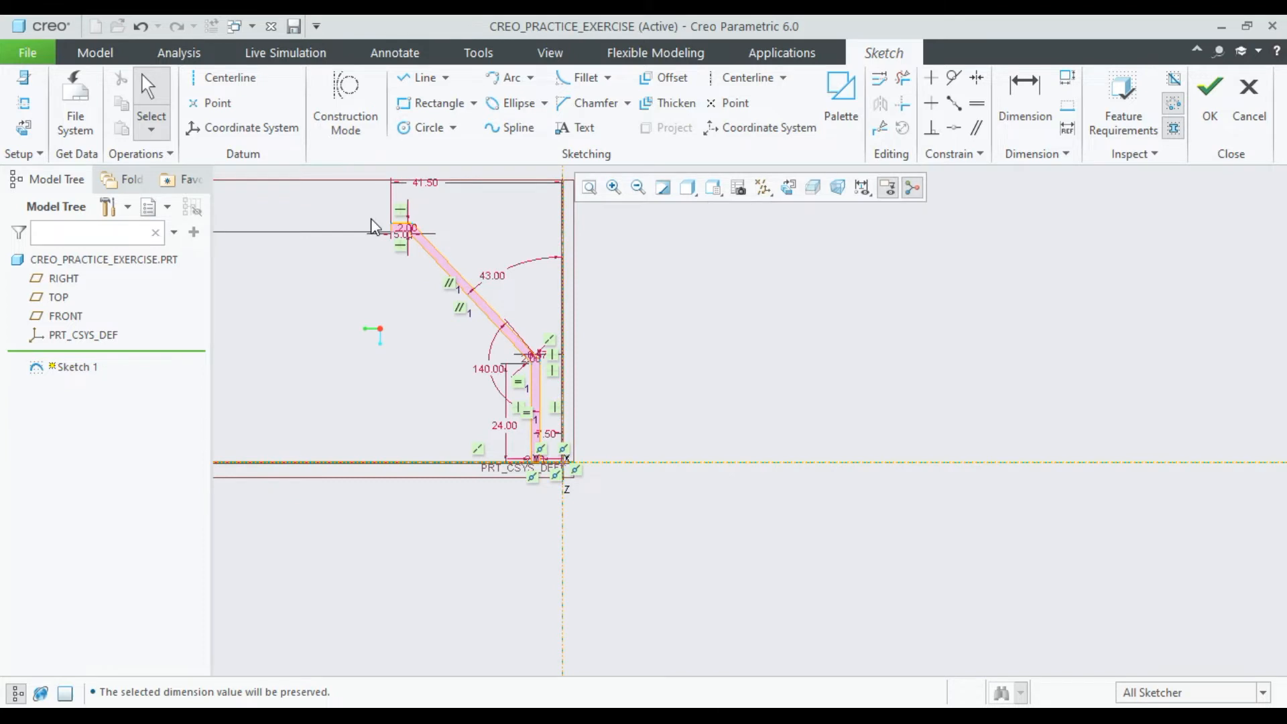
scroll(373, 223, down, 5)
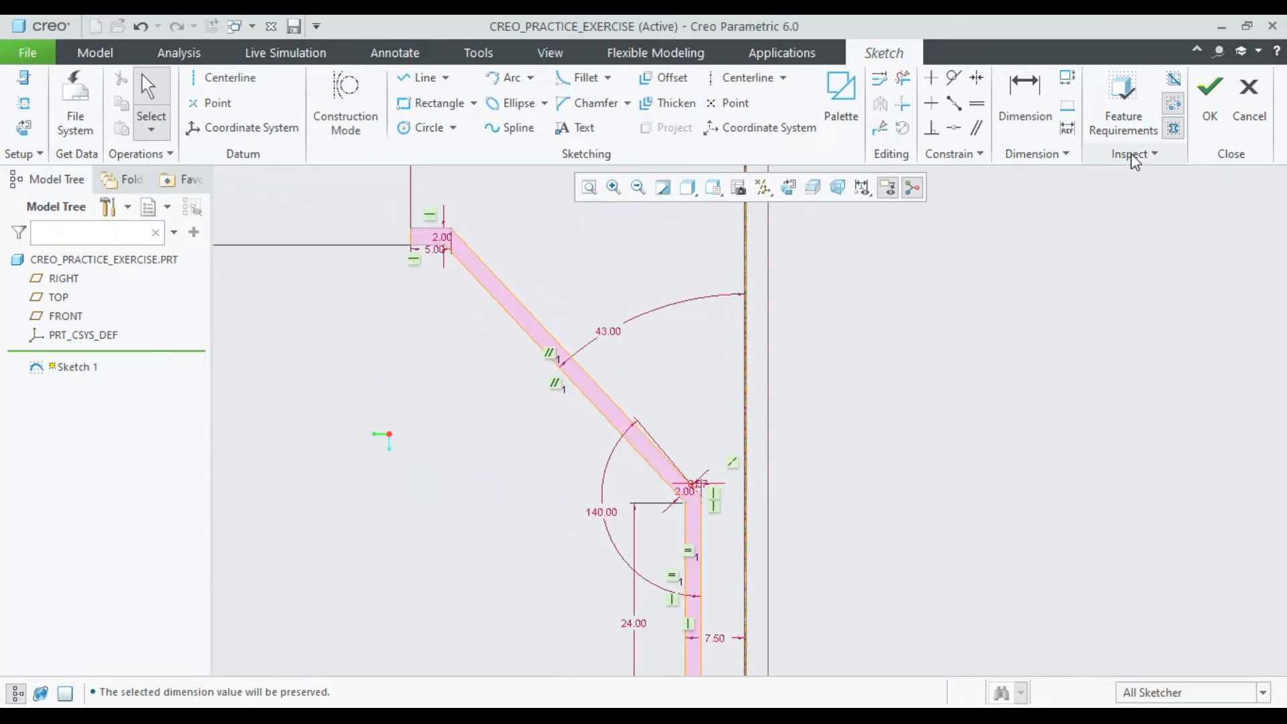
click(1205, 106)
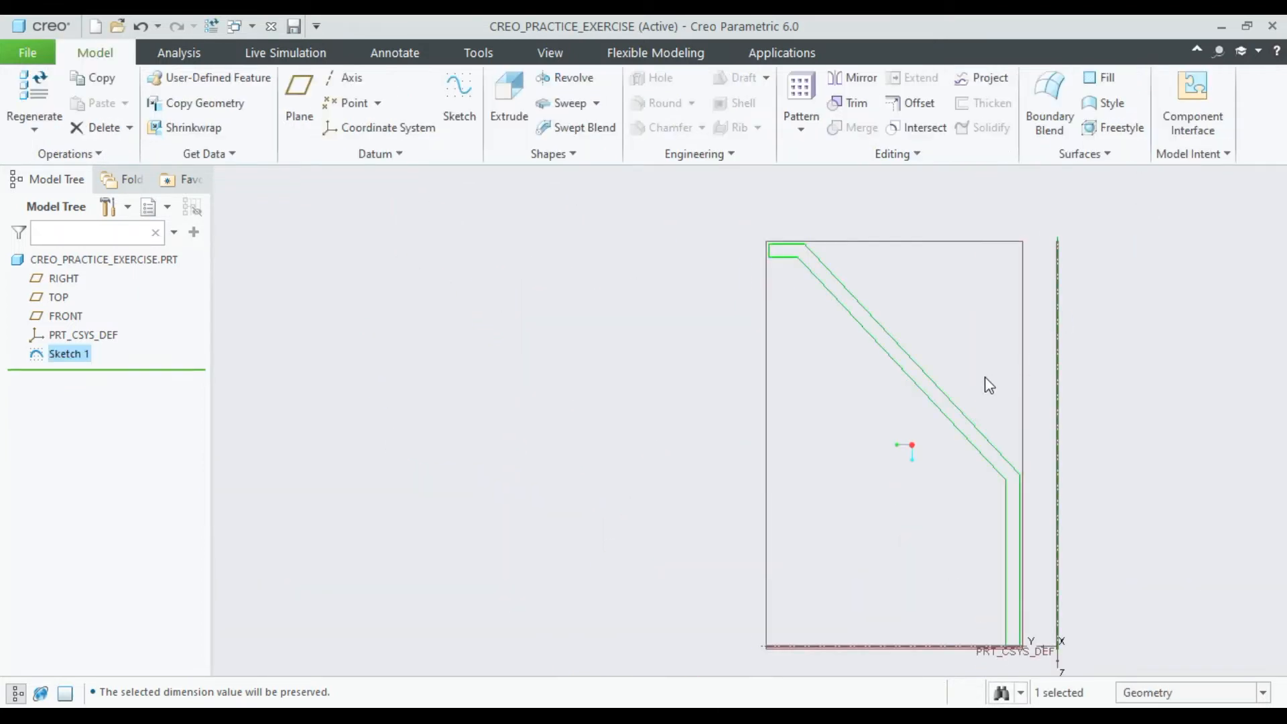
Step: Revolve the profile sketch 360 degrees as a solid about its internal centerline
scroll(963, 390, up, 4)
scroll(1101, 375, down, 3)
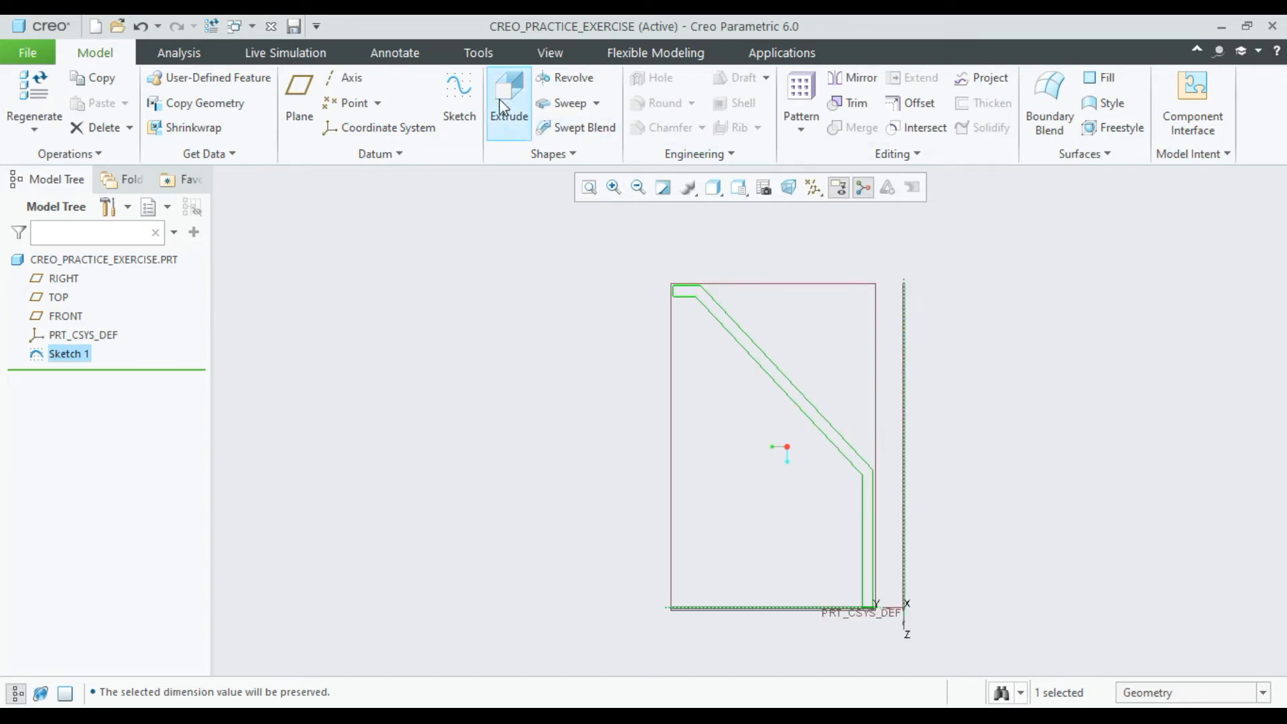
click(567, 78)
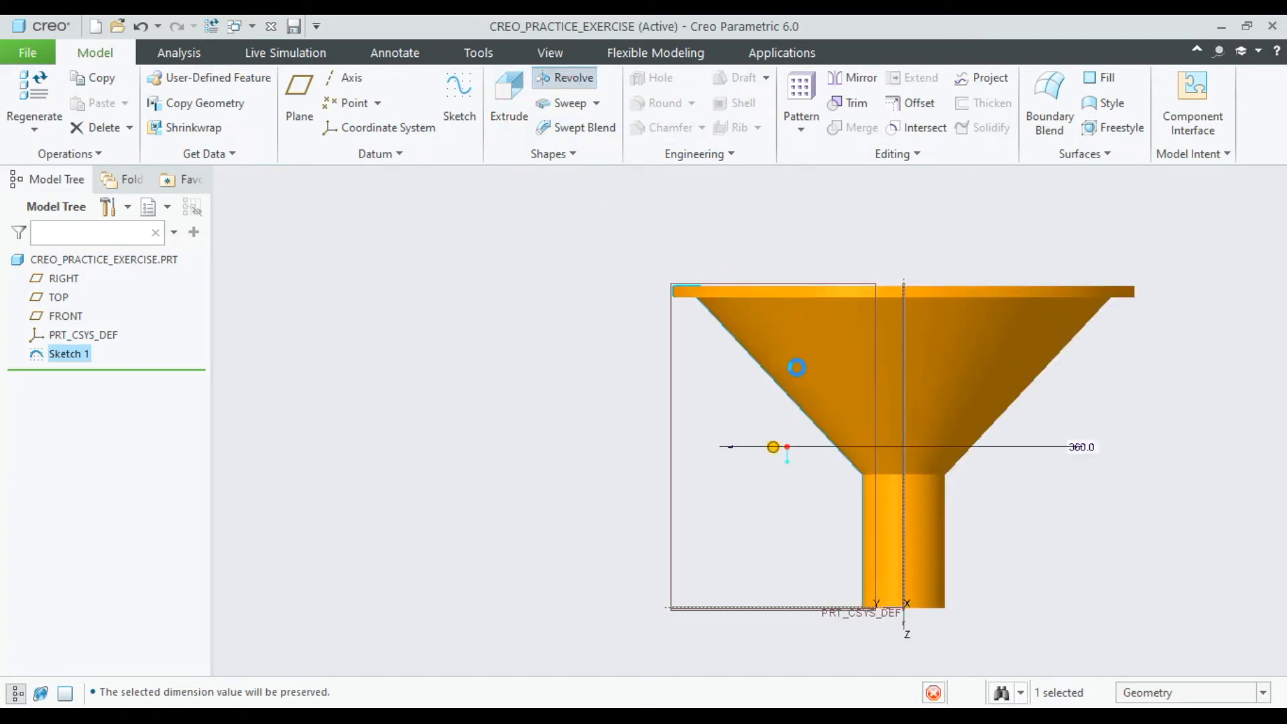
middle_drag(791, 346, 812, 421)
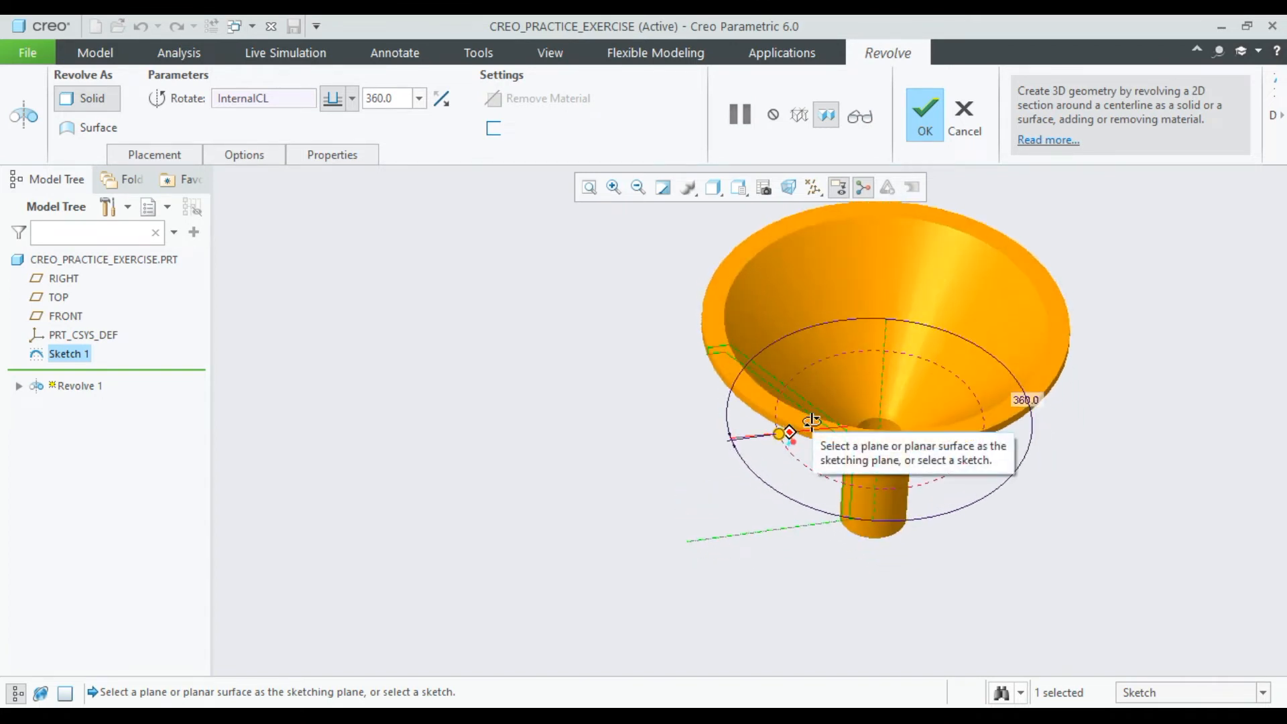
middle_drag(812, 421, 819, 345)
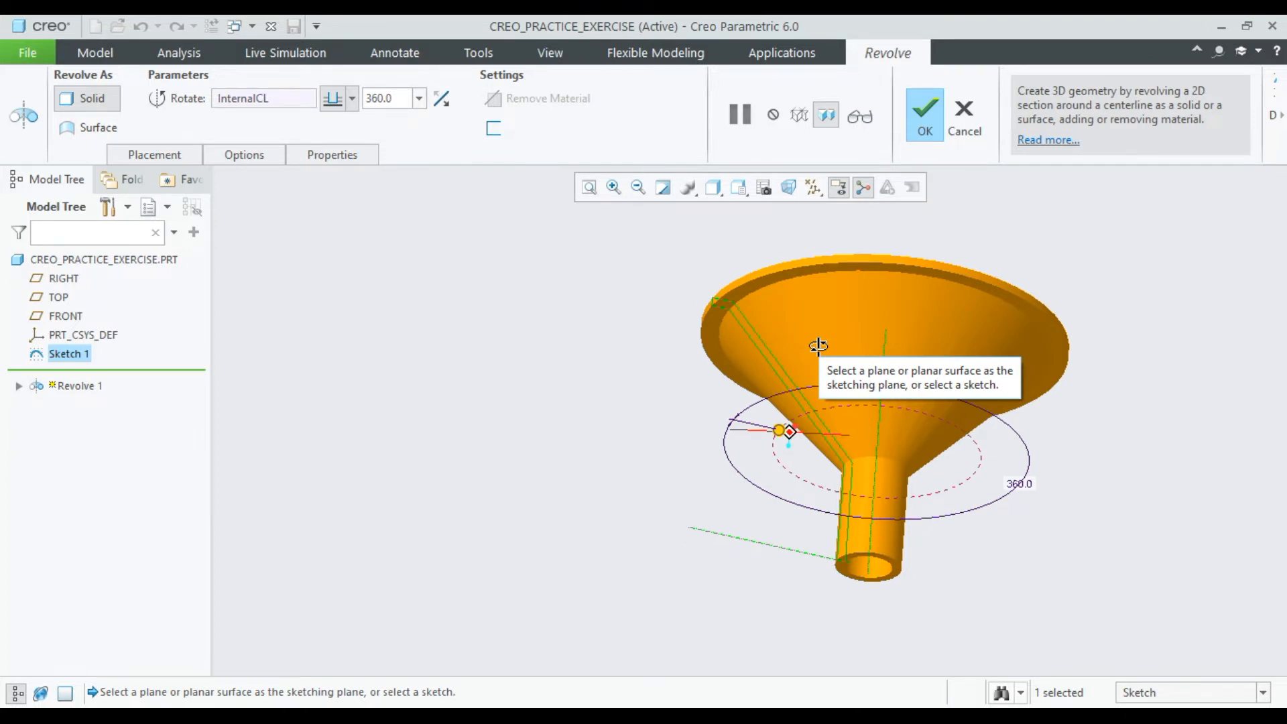
key(ctrl+d)
click(913, 97)
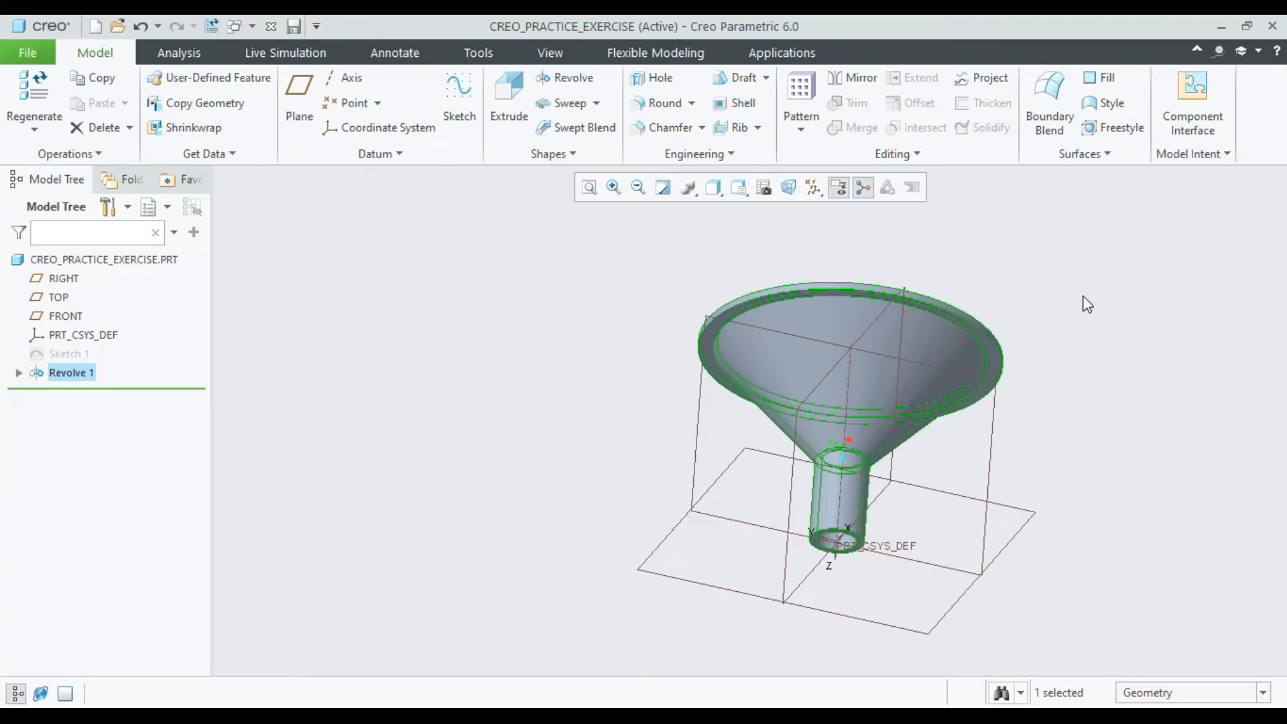
Step: Clear the selection of the revolved funnel and display the model shaded with edges
scroll(952, 354, up, 4)
middle_drag(952, 354, 983, 374)
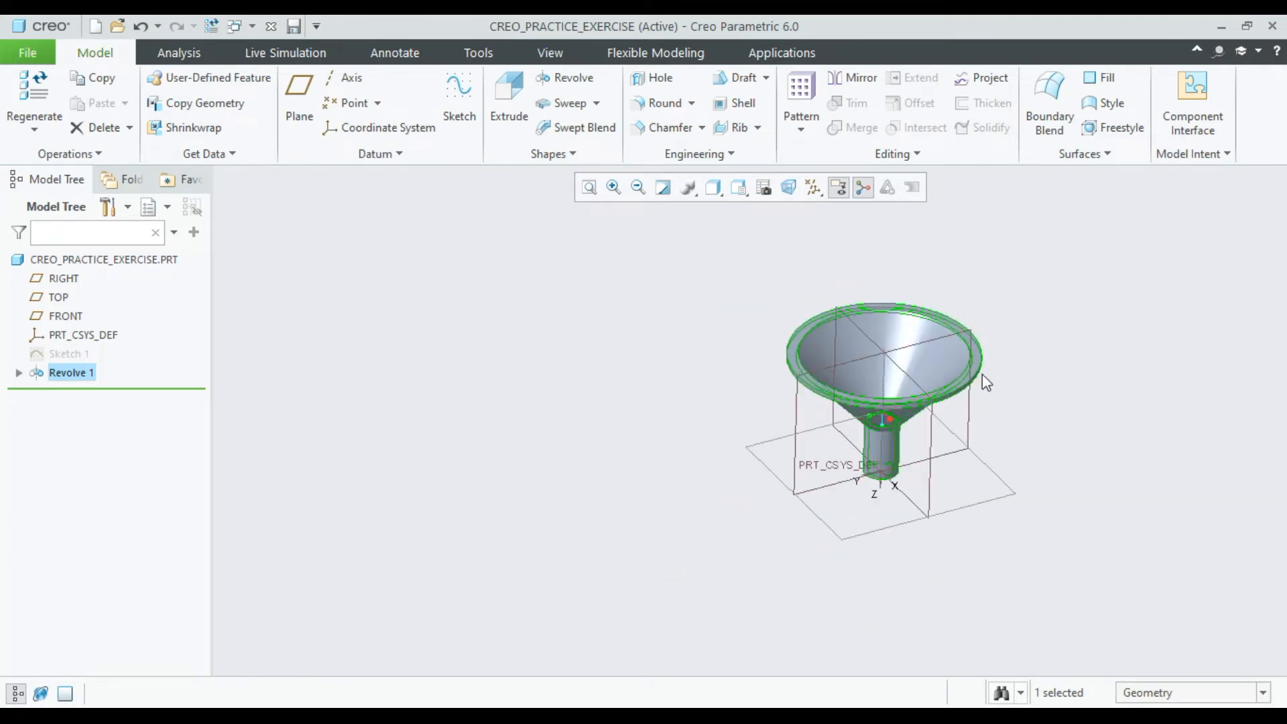
scroll(1000, 315, down, 3)
click(1015, 322)
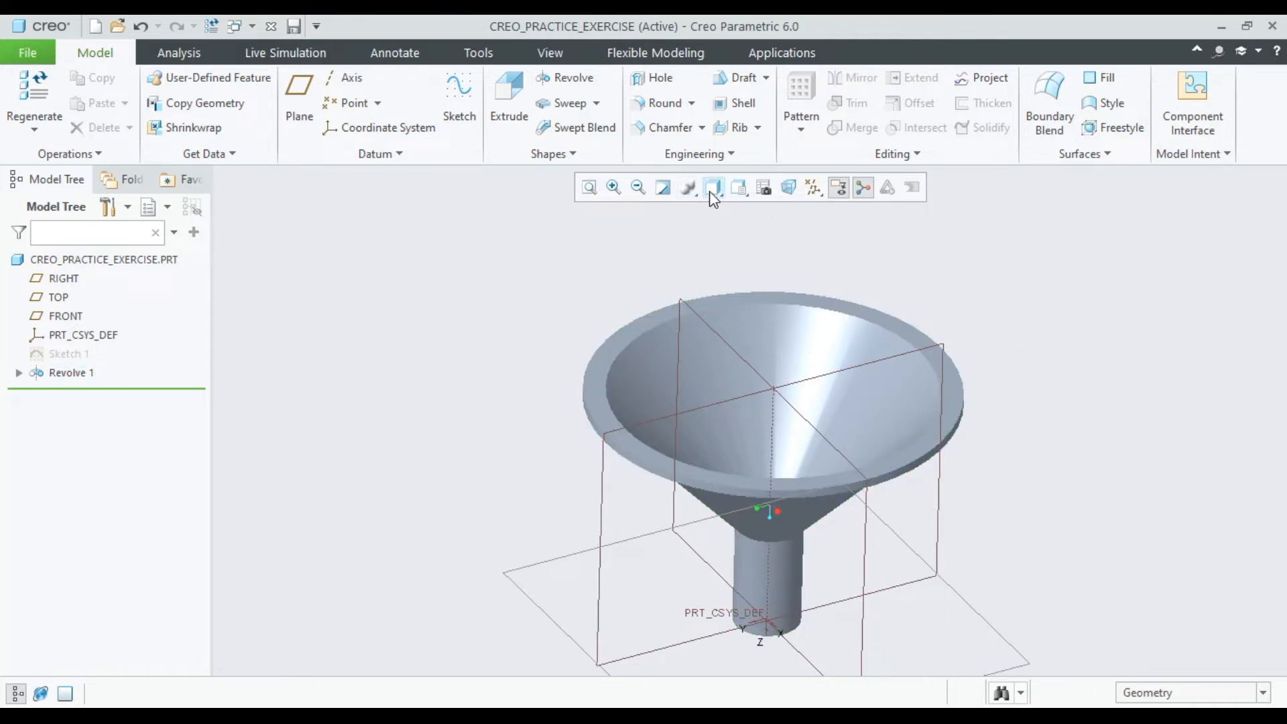
click(713, 190)
click(757, 230)
Step: Start a new sketch on the RIGHT plane through the funnel's axis
scroll(1038, 360, up, 3)
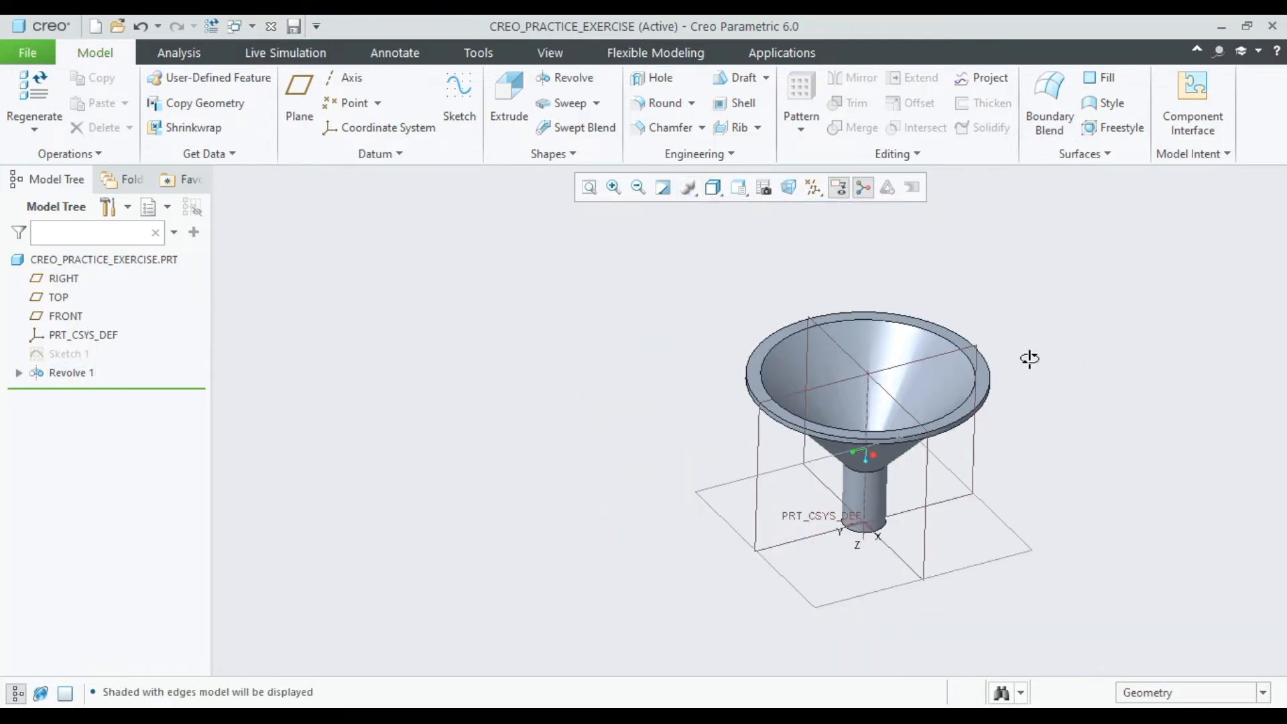
scroll(1038, 359, down, 3)
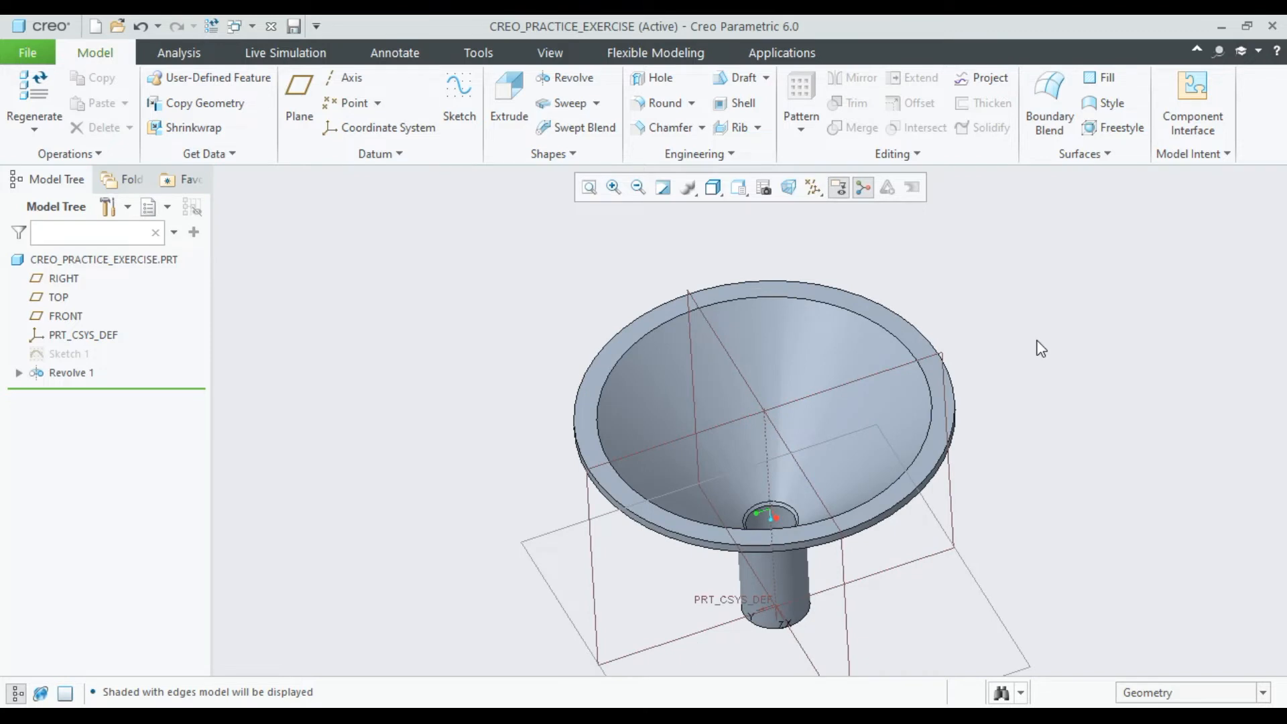
middle_drag(977, 436, 968, 411)
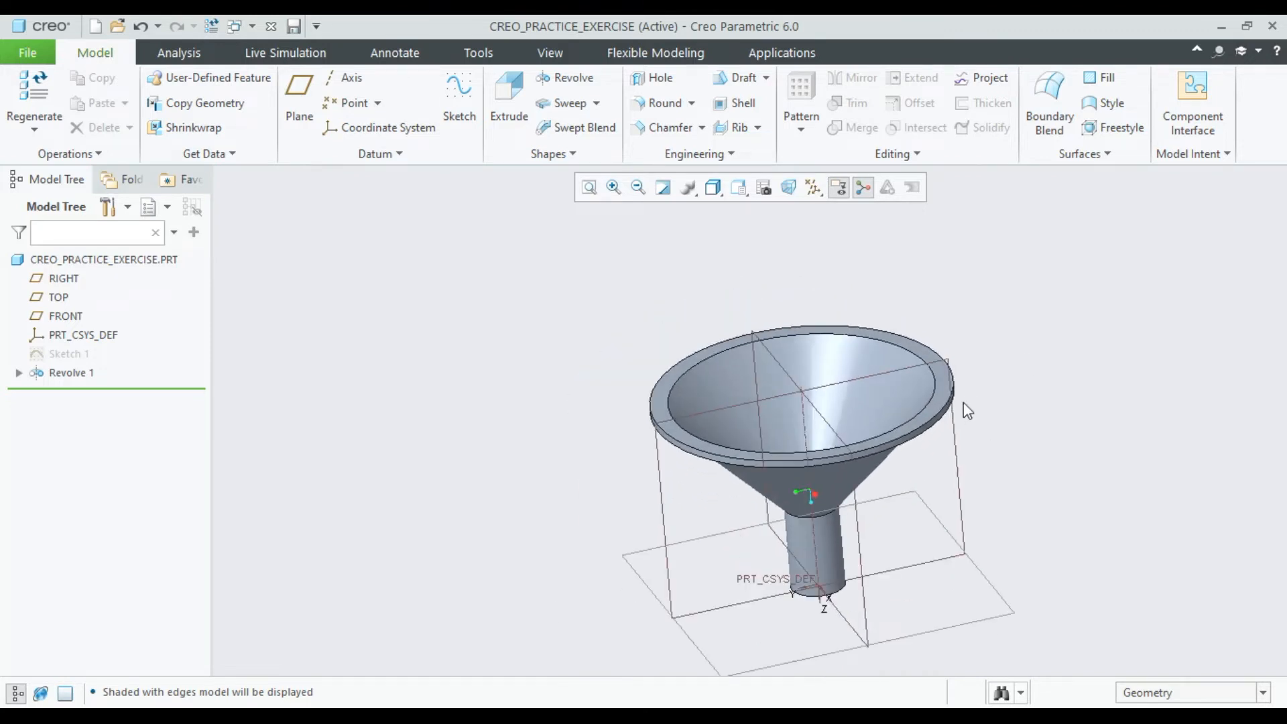
click(873, 375)
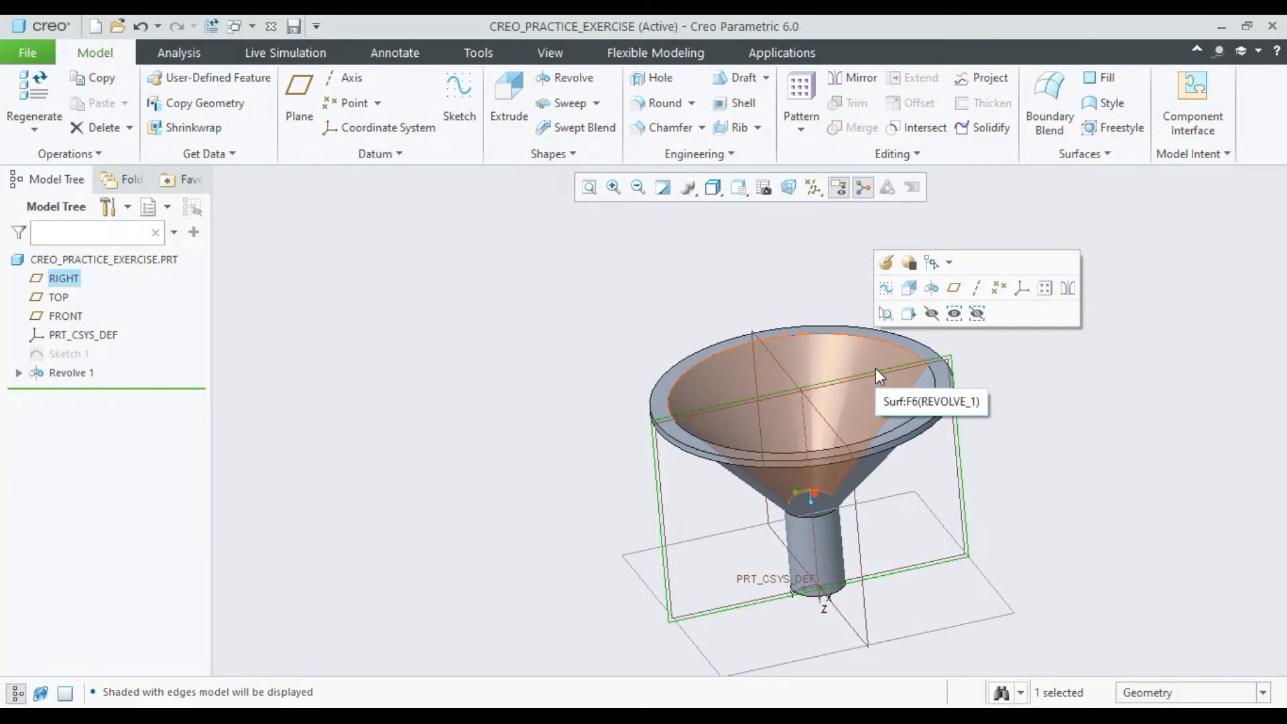
click(885, 289)
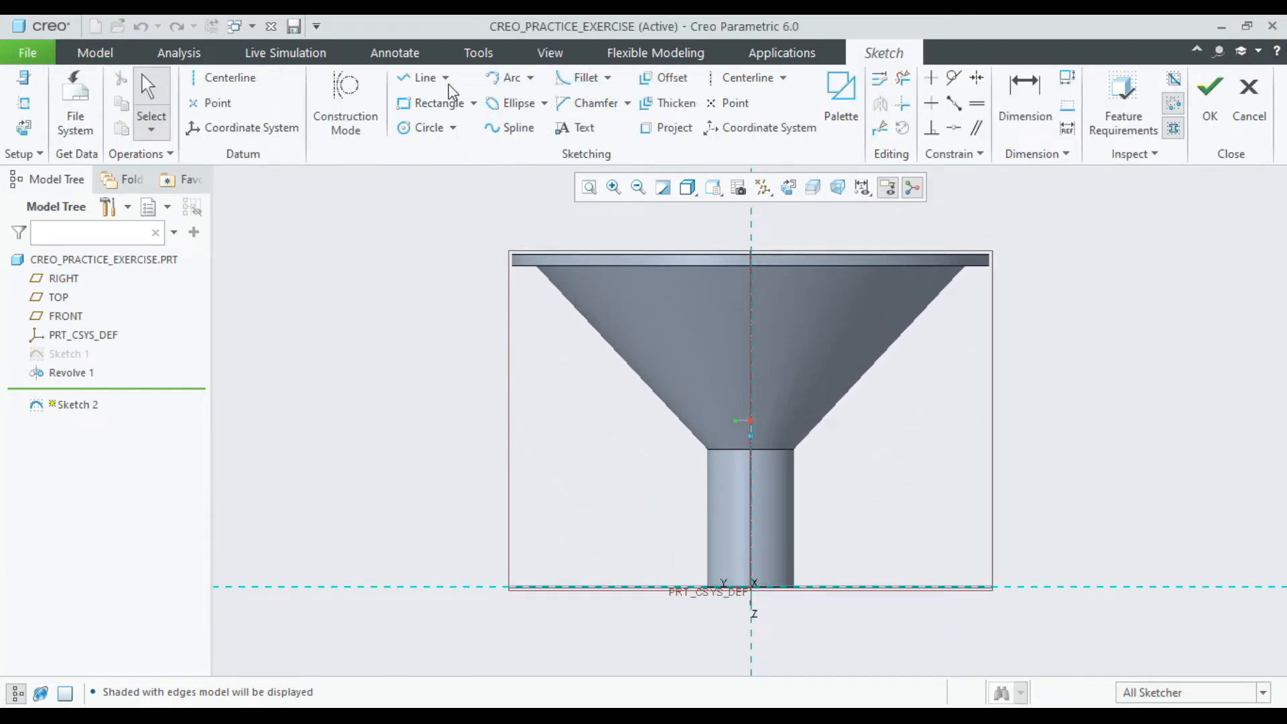
Step: Sketch a slanted line from the cone's outer silhouette edge down to the tube's outer edge on the same side
click(400, 77)
click(655, 395)
click(707, 505)
middle_click(603, 471)
middle_click(630, 438)
scroll(654, 419, up, 3)
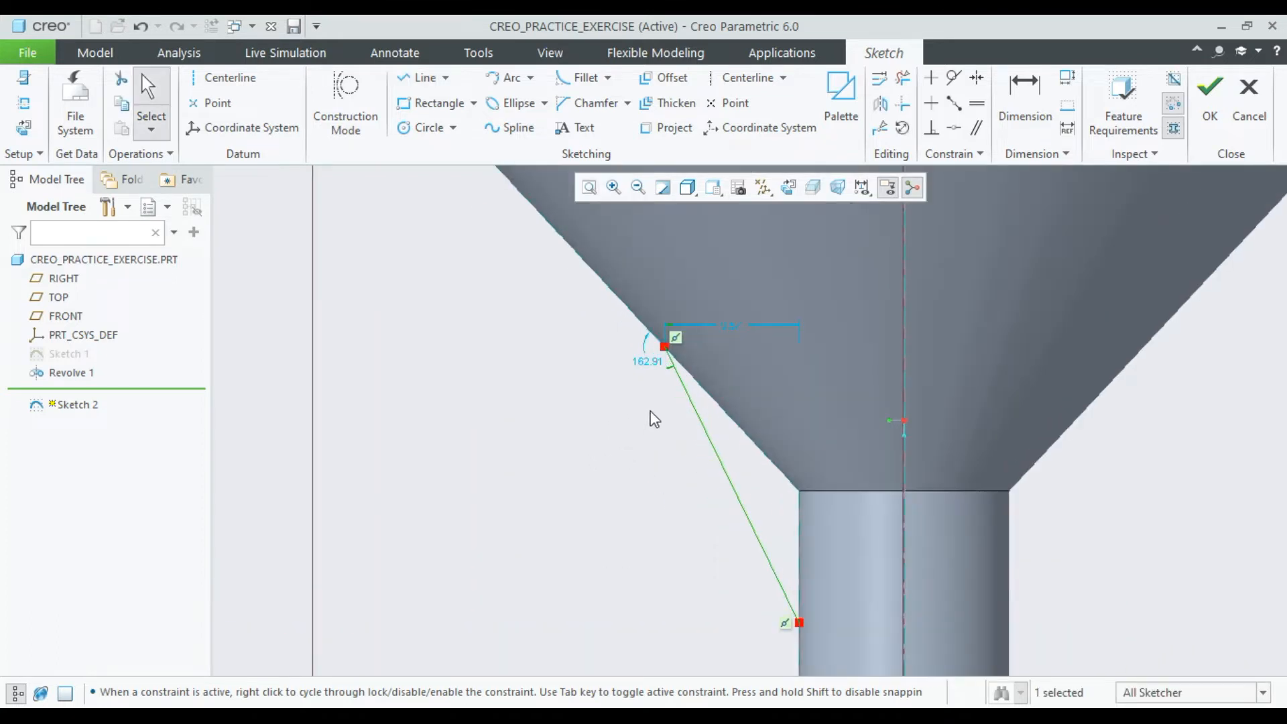
Step: Set the horizontal distance from the line's upper end to the tube's outer edge to 10
double_click(731, 329)
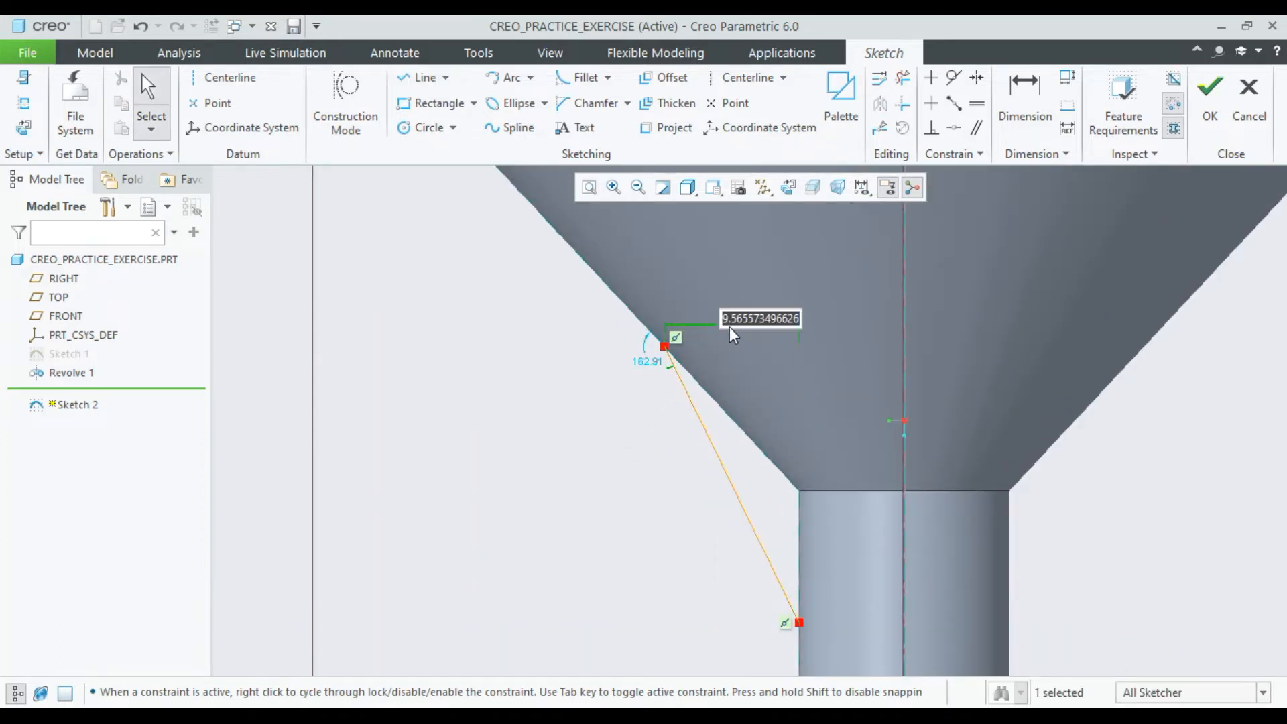
text(10)
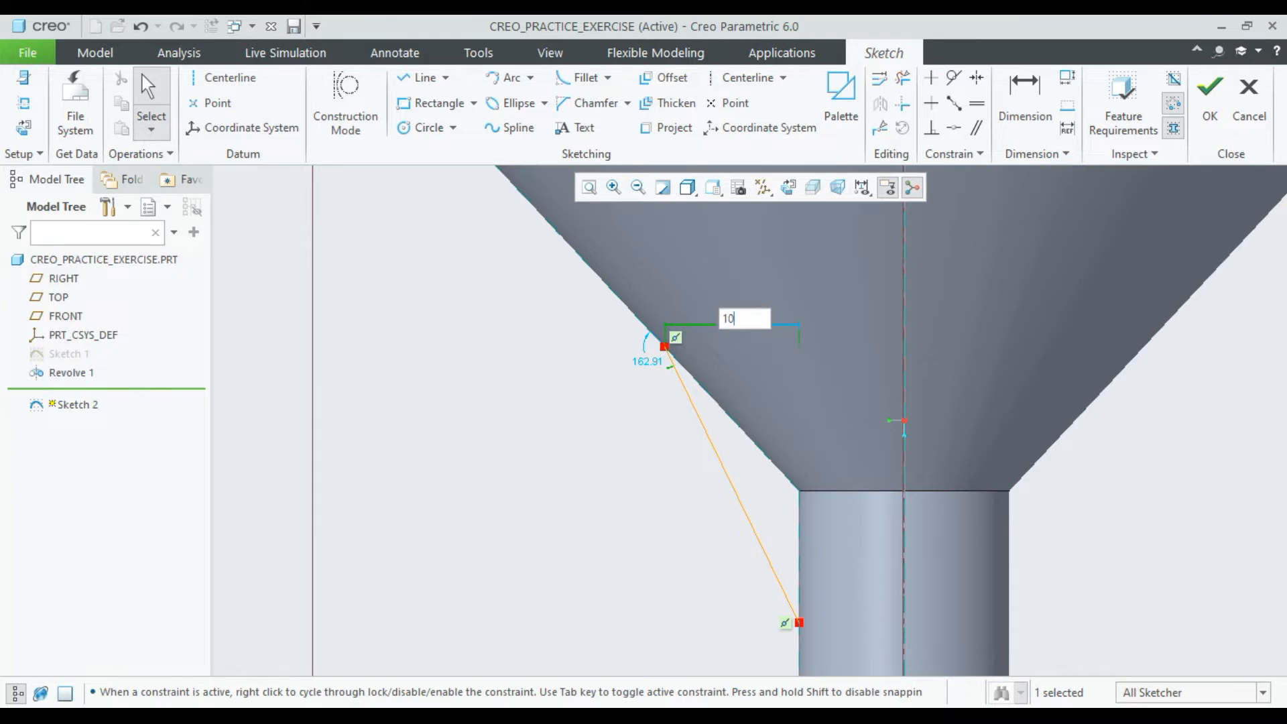
key(Return)
click(586, 514)
scroll(588, 514, down, 2)
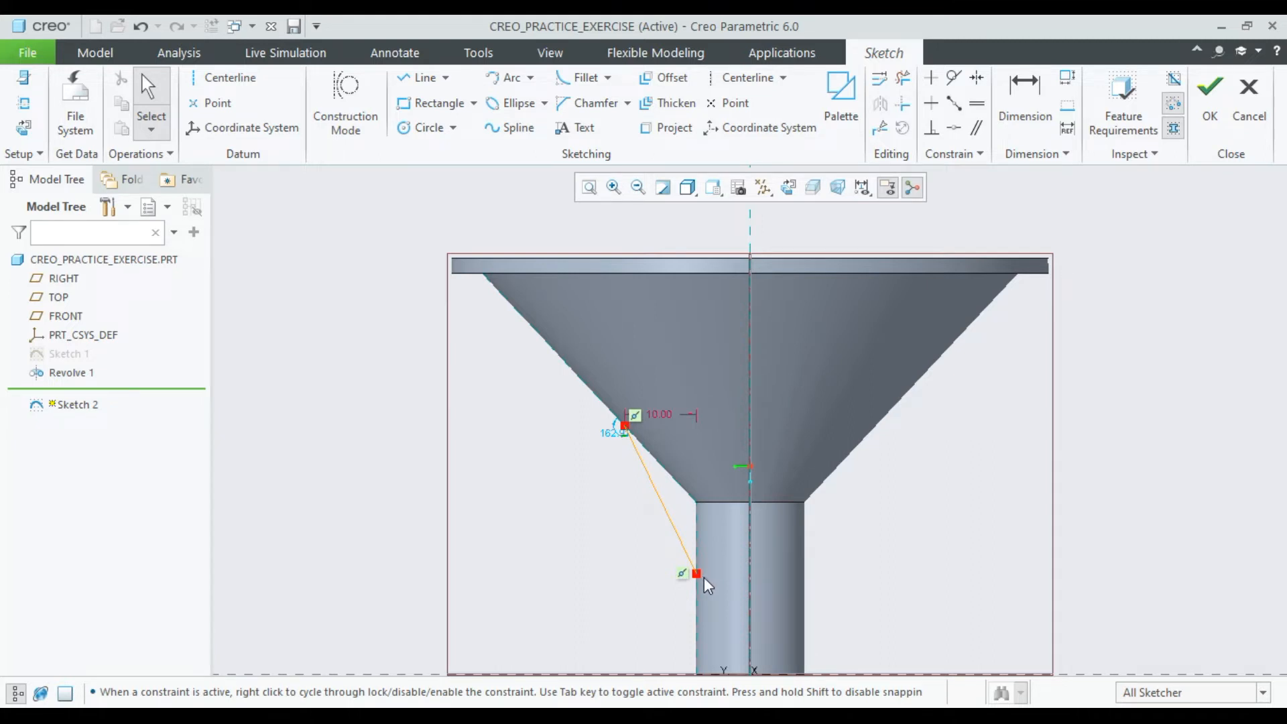
Step: Set the horizontal distance from the line's upper end to the tube's outer edge to 12
scroll(660, 433, up, 2)
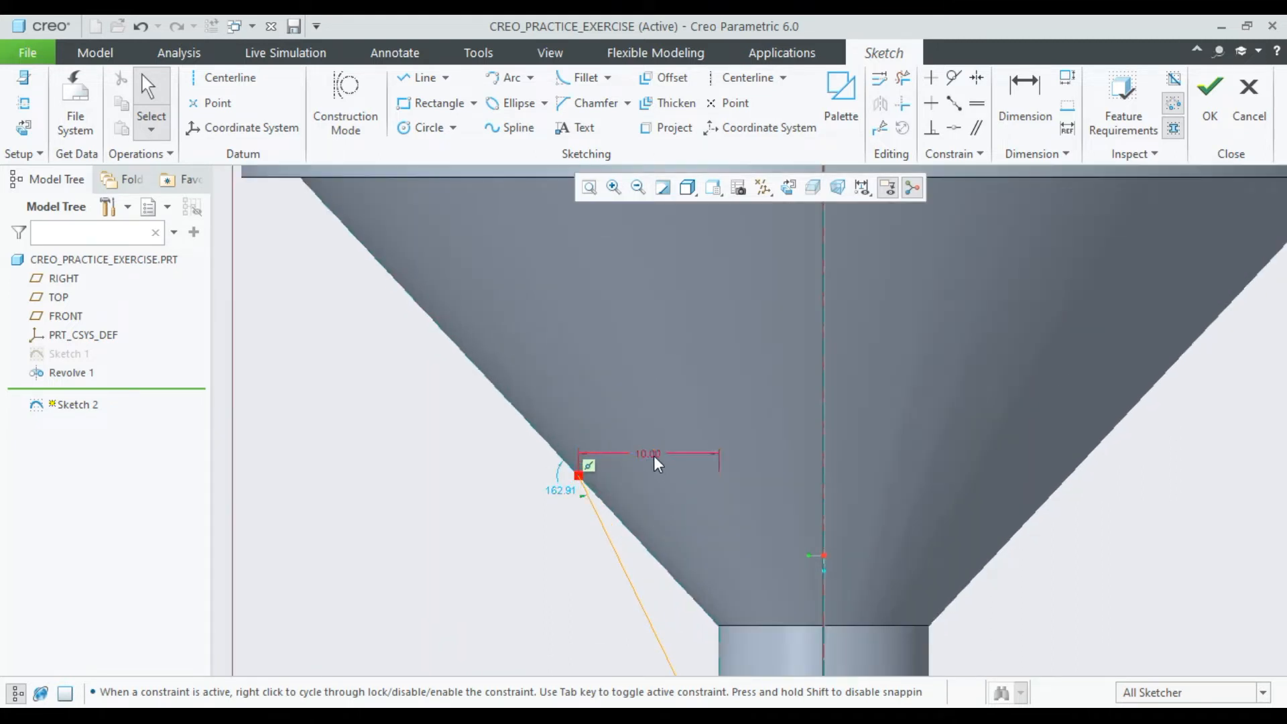
double_click(654, 457)
text(12)
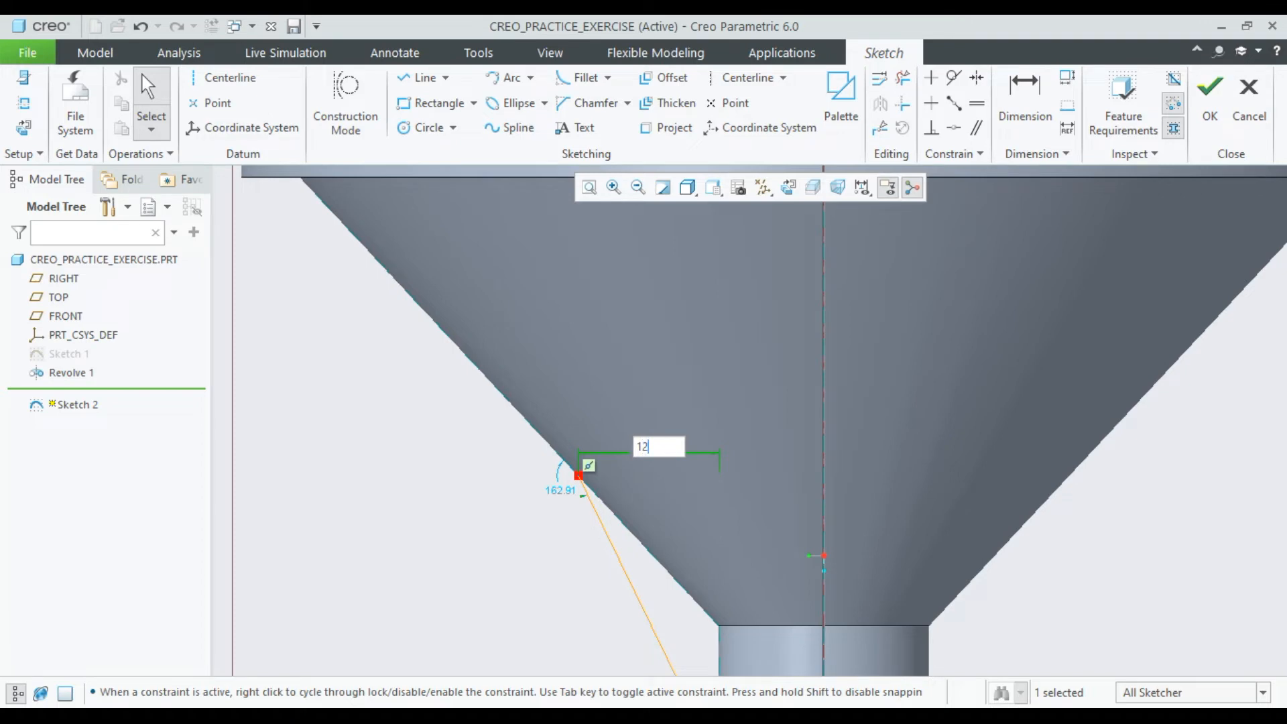
key(Return)
scroll(499, 518, down, 3)
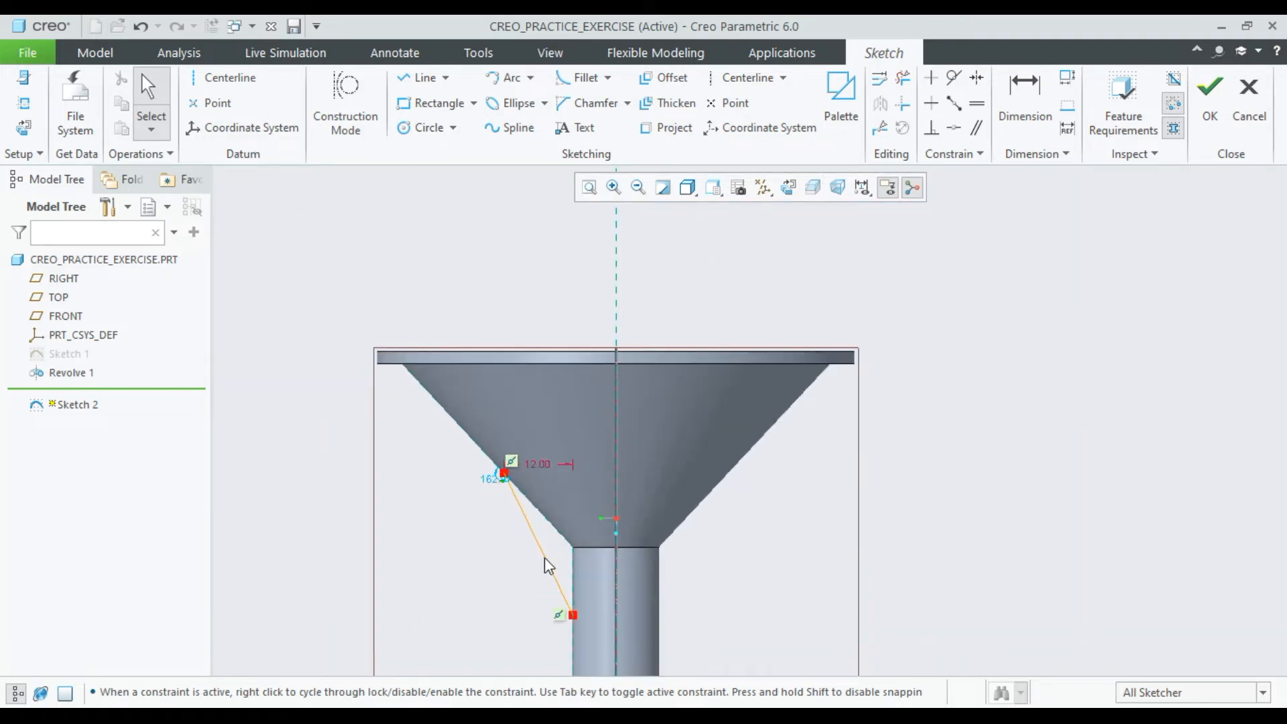
Step: Dimension the line's lower end 12 below the edge where cone and tube meet, and finish the sketch
scroll(536, 568, up, 2)
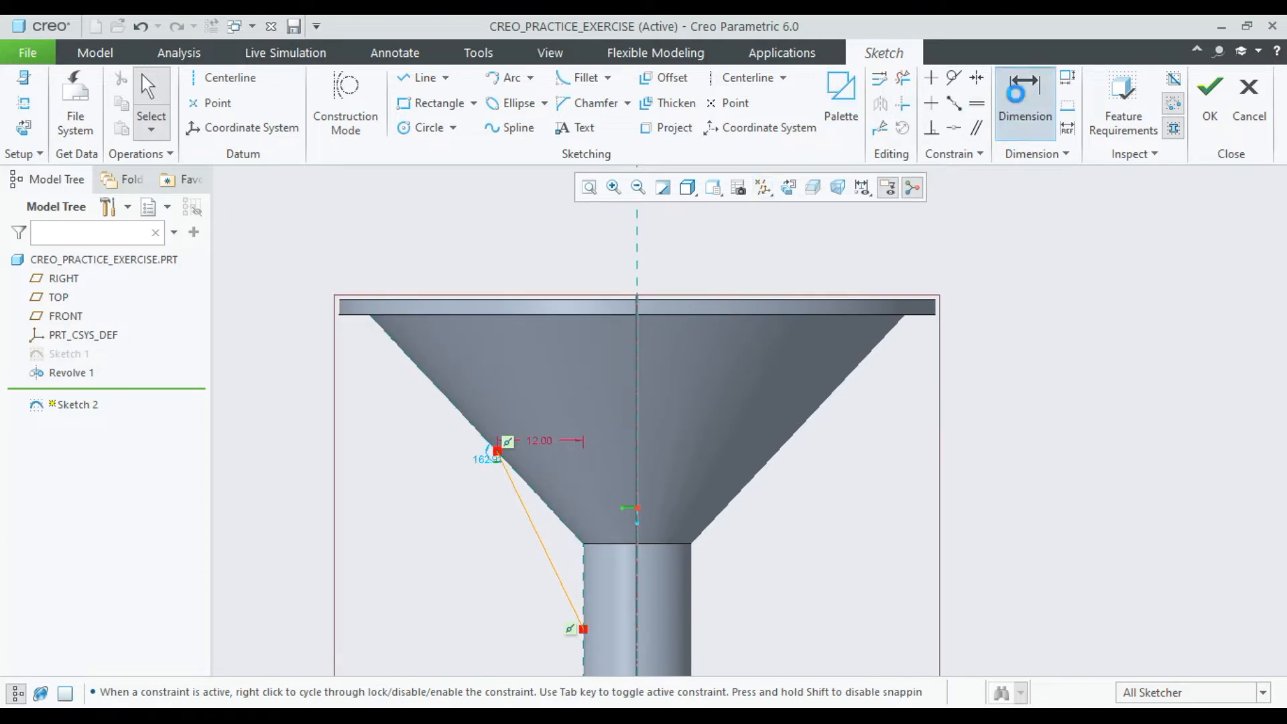
click(1024, 101)
click(610, 544)
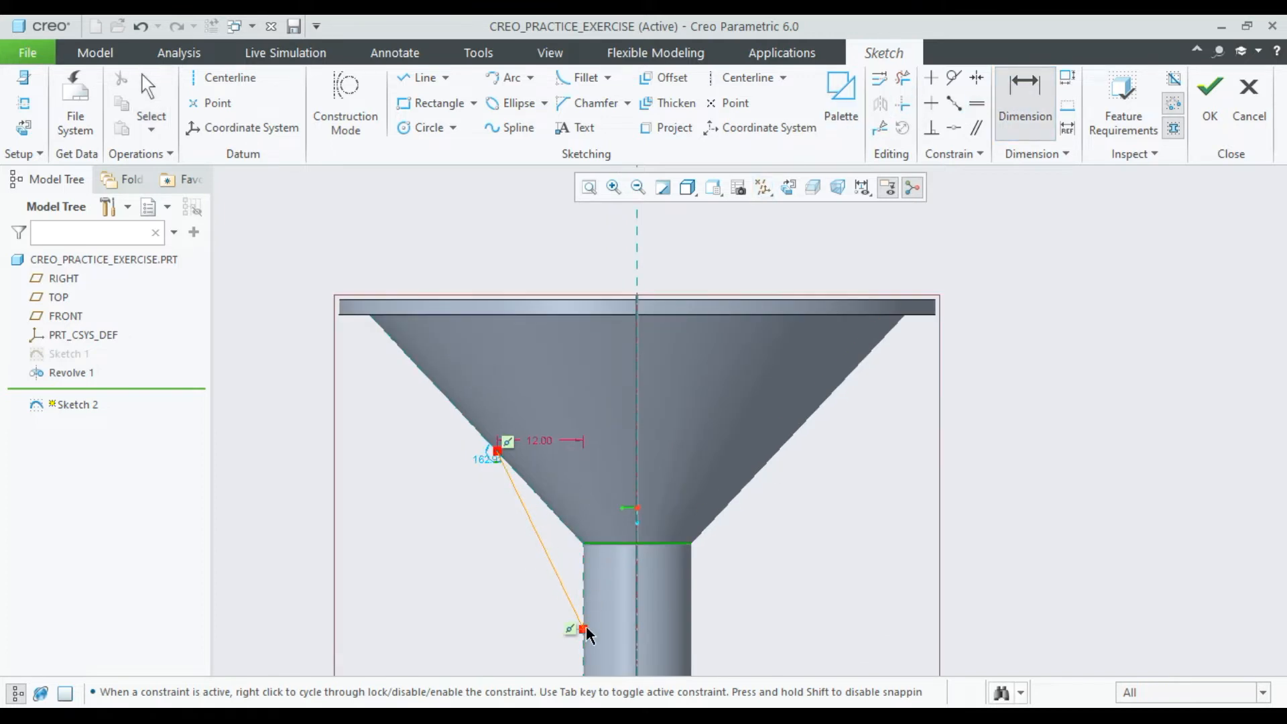
click(585, 631)
middle_click(855, 583)
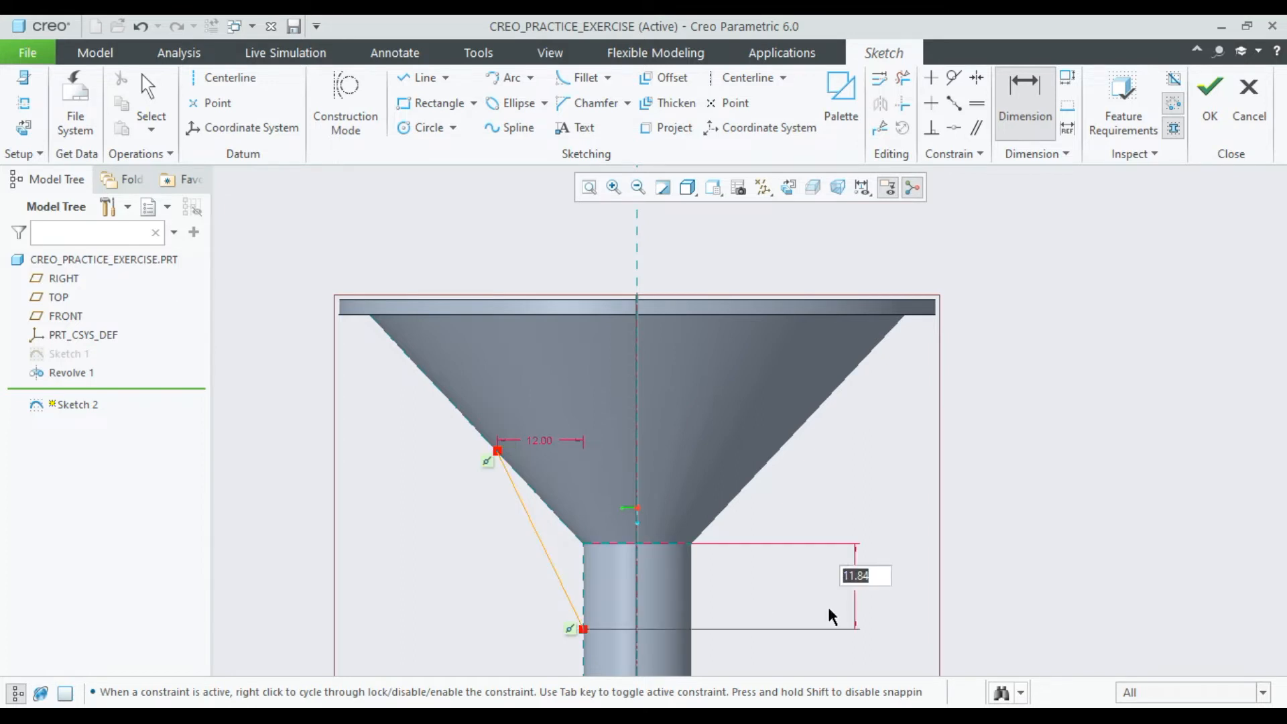
text(12)
key(Return)
middle_click(1110, 461)
click(1210, 98)
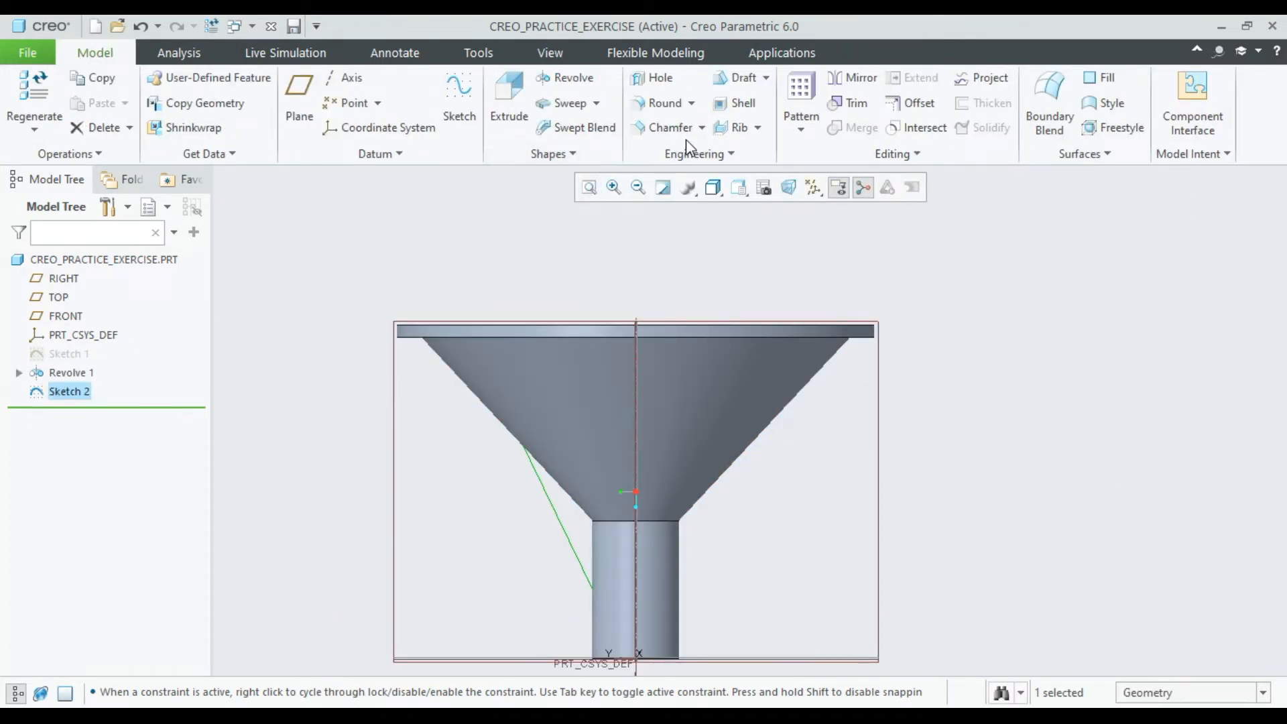
Step: Create a profile rib from the slanted line sketch with a thickness of 2
click(757, 127)
click(764, 171)
middle_drag(637, 496, 692, 514)
scroll(690, 516, down, 2)
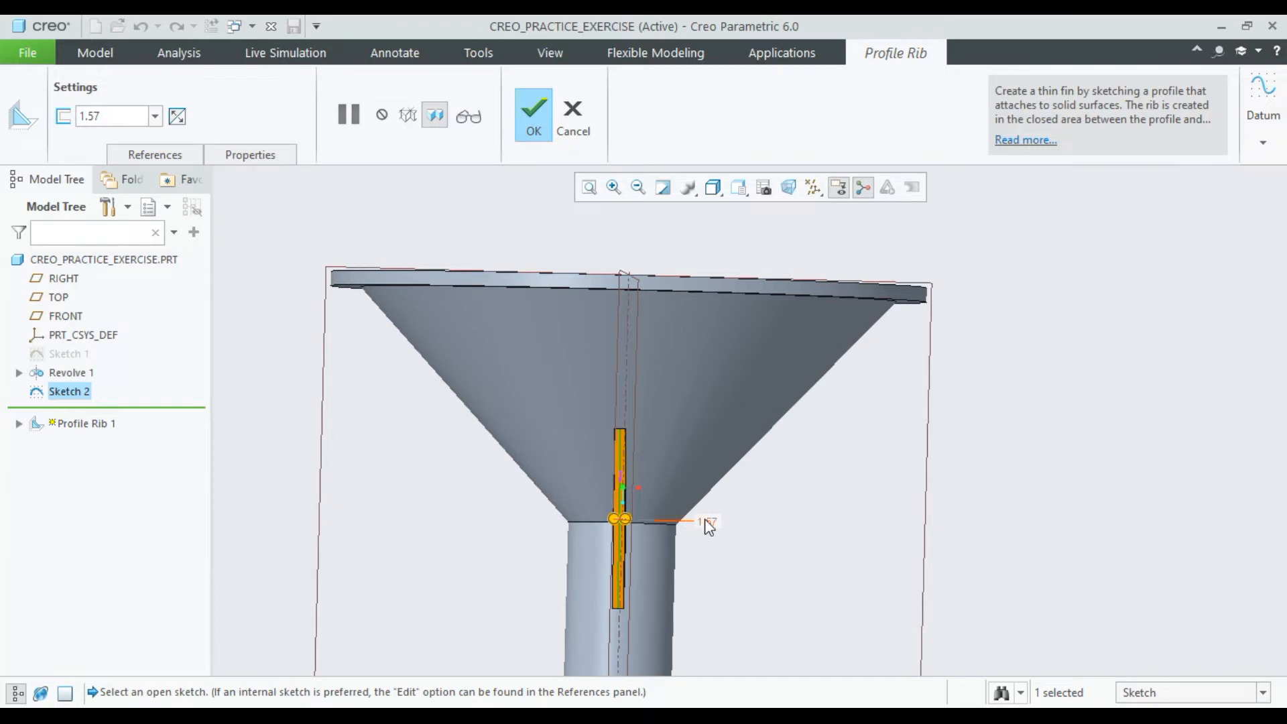
double_click(137, 116)
text(2)
key(Return)
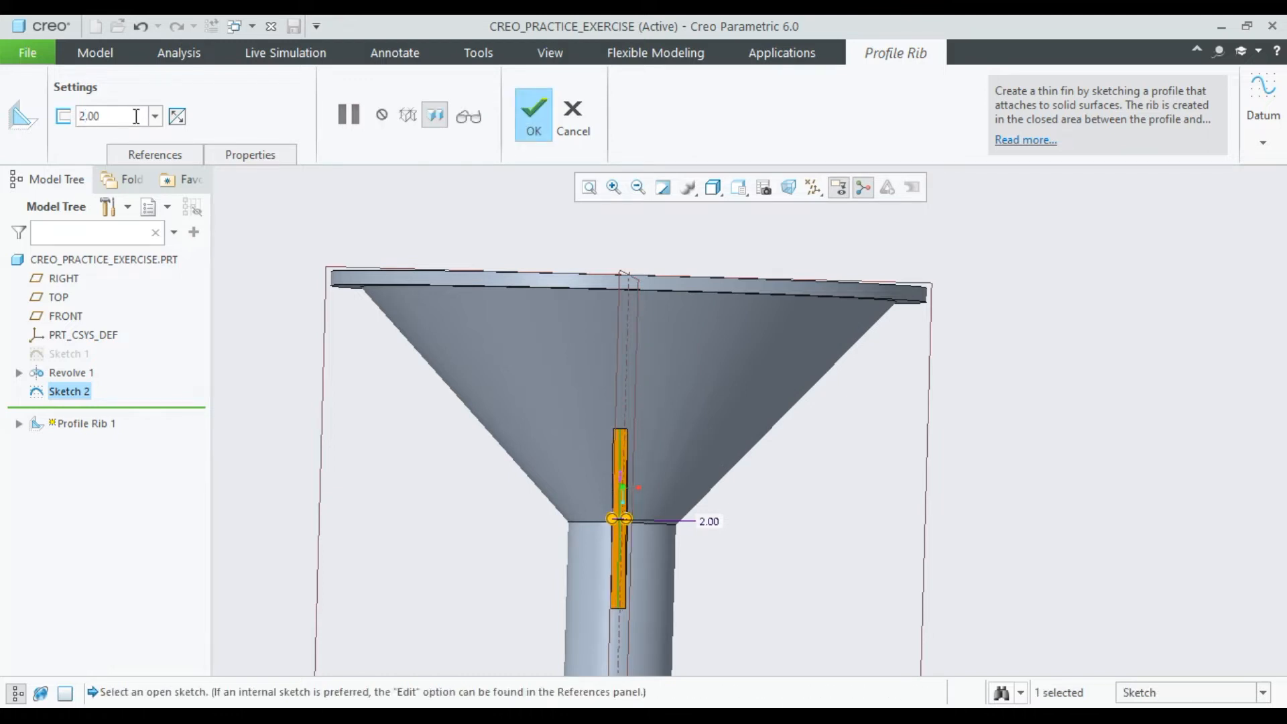
middle_drag(571, 447, 539, 199)
click(534, 114)
Step: Start an axis pattern of the profile rib about the funnel's central axis
middle_drag(954, 454, 629, 403)
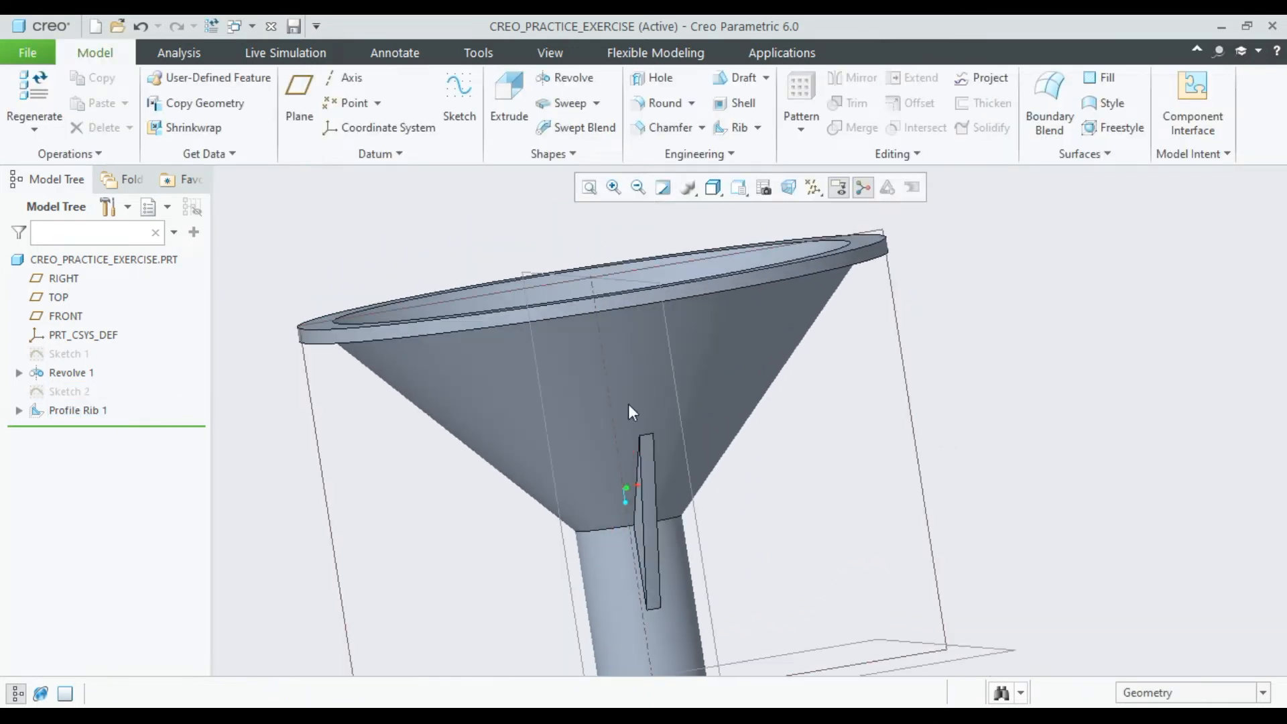
click(72, 410)
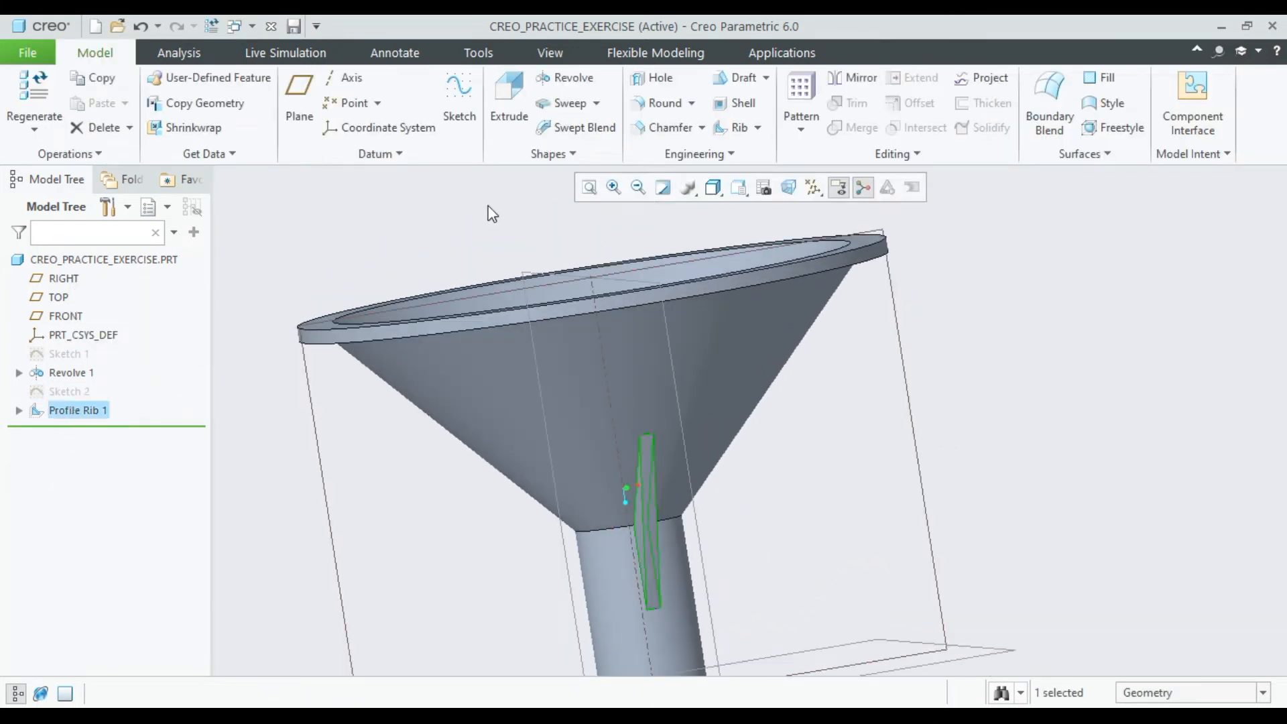
click(802, 91)
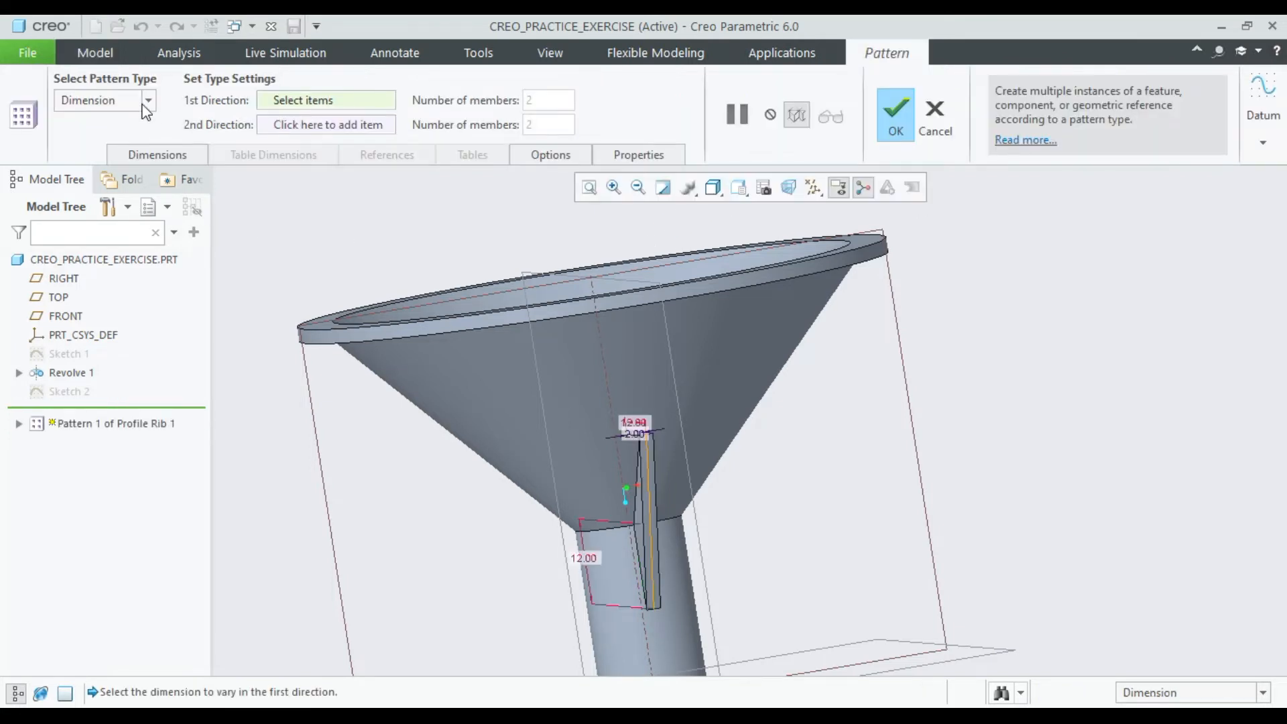
click(145, 106)
click(71, 155)
middle_drag(685, 387, 641, 342)
click(593, 292)
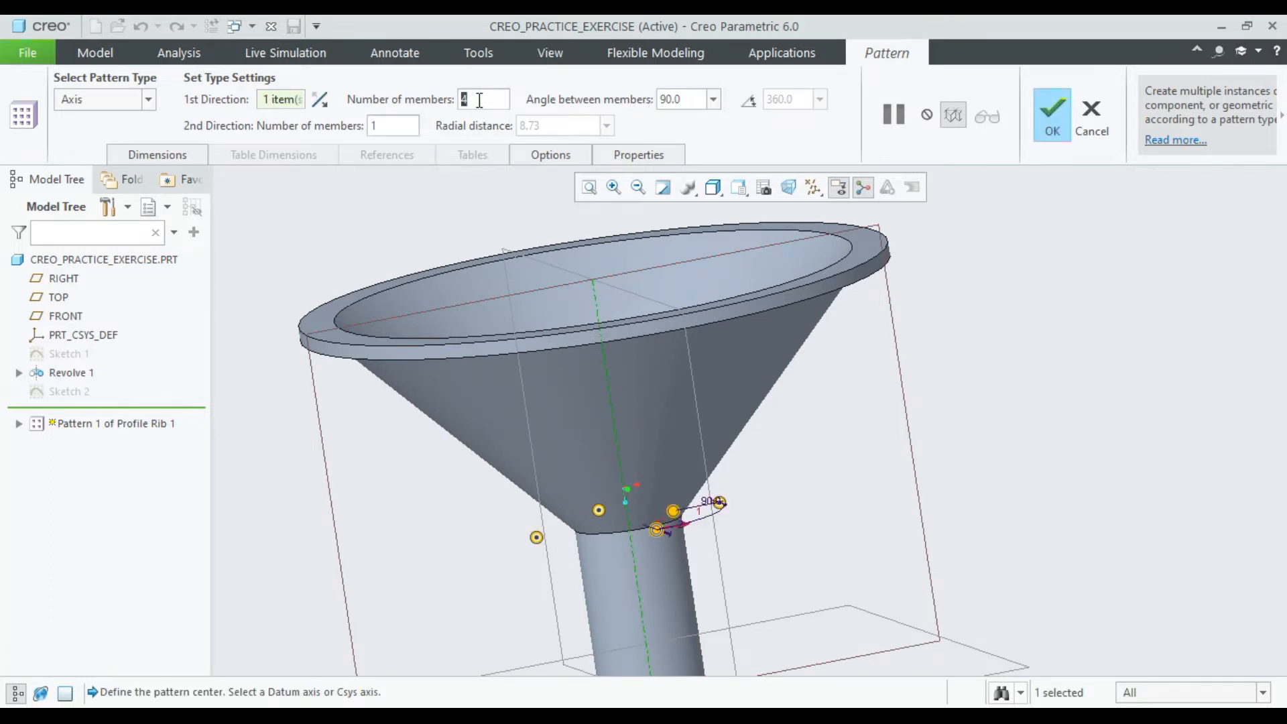
Step: Set the rib pattern to 3 members with 120 degrees between members, and create it
text(3)
key(Return)
double_click(688, 98)
text(12)
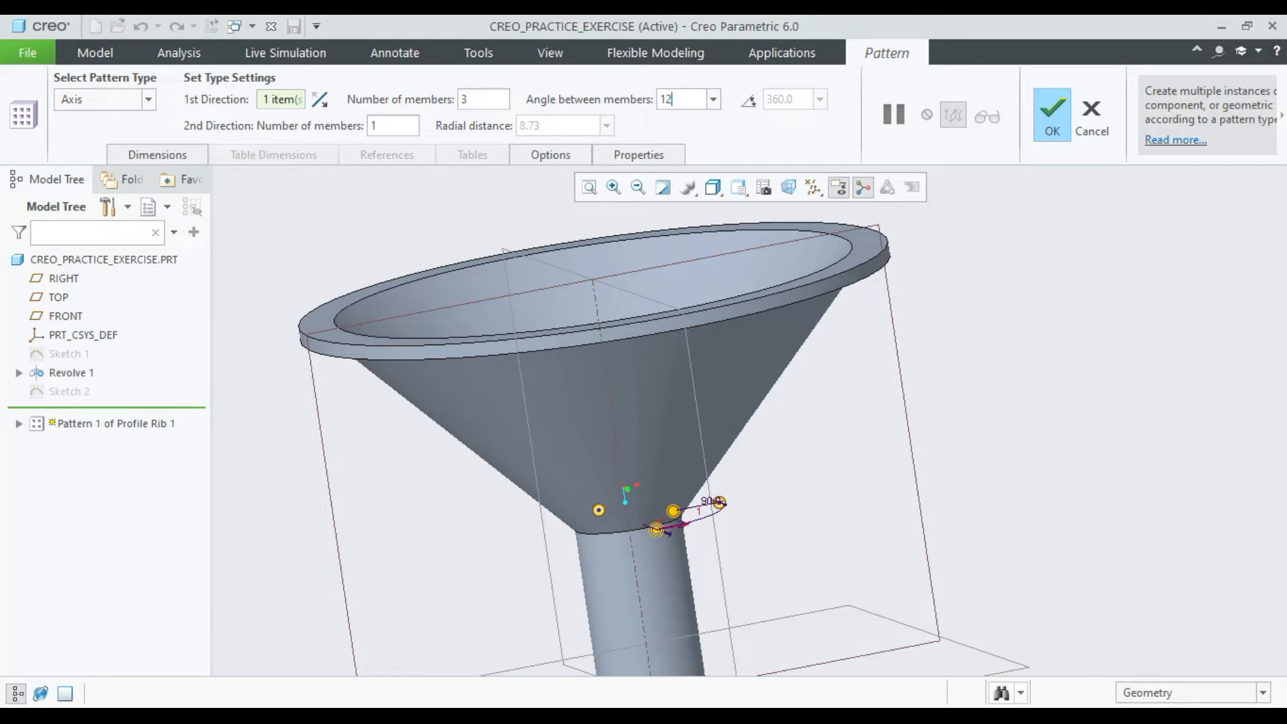
text(0)
key(Return)
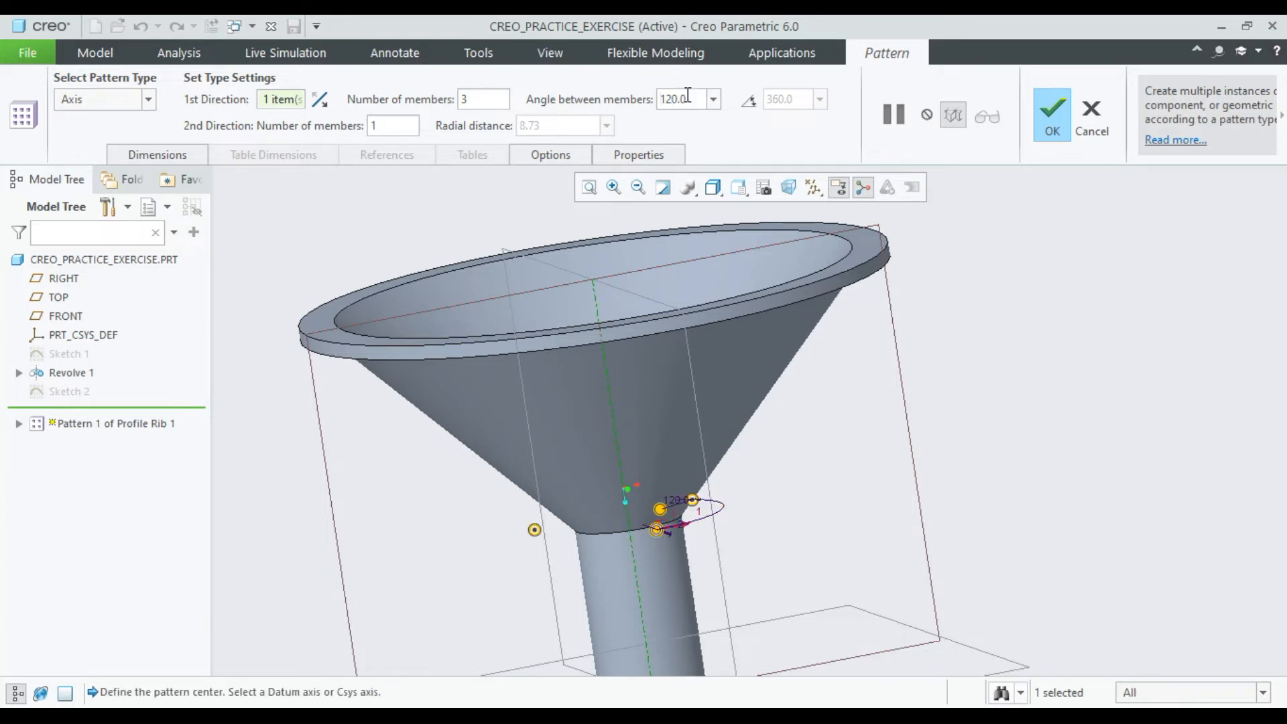
middle_drag(708, 406, 749, 417)
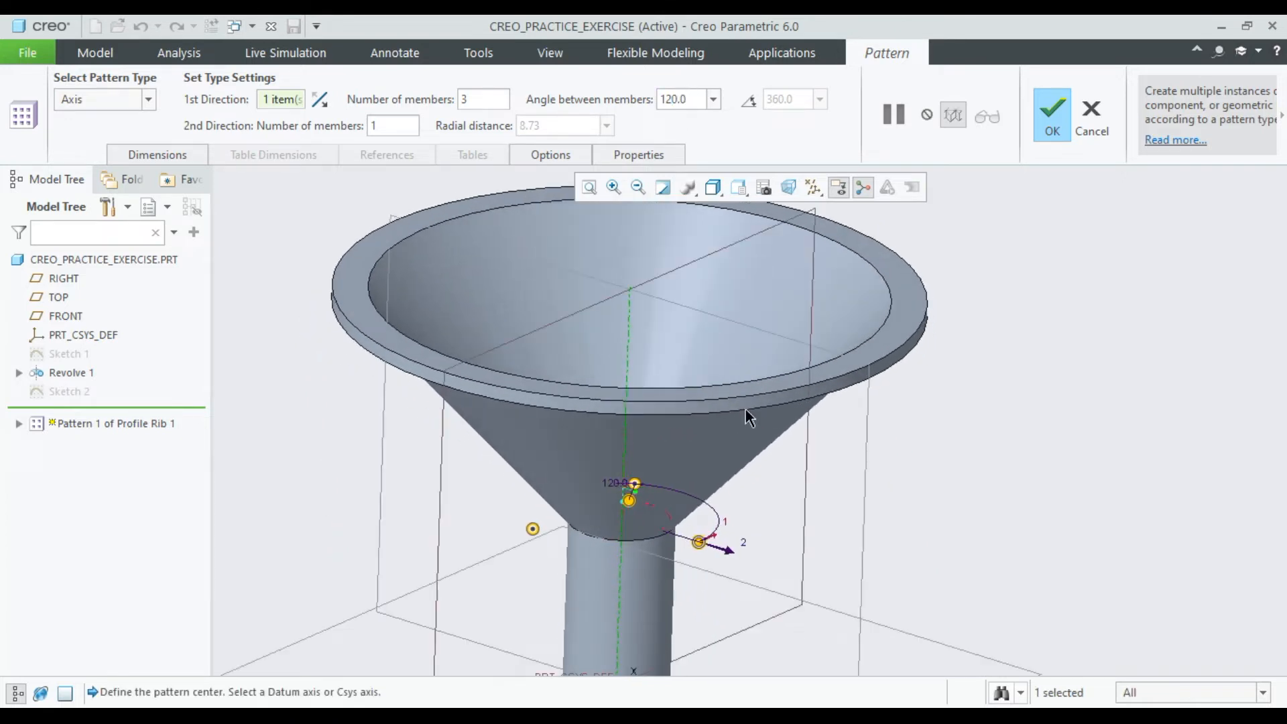
click(1053, 110)
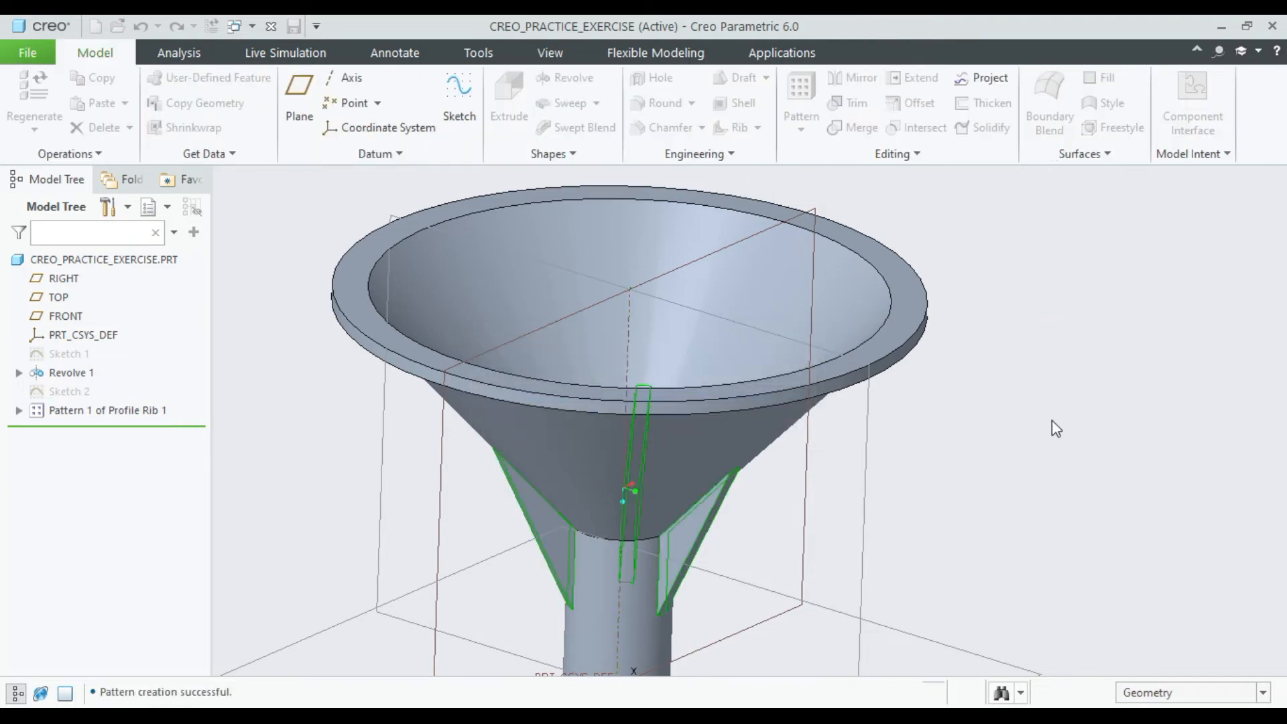
scroll(995, 419, down, 2)
middle_drag(995, 419, 849, 433)
scroll(855, 367, up, 1)
scroll(859, 430, down, 3)
scroll(859, 433, up, 2)
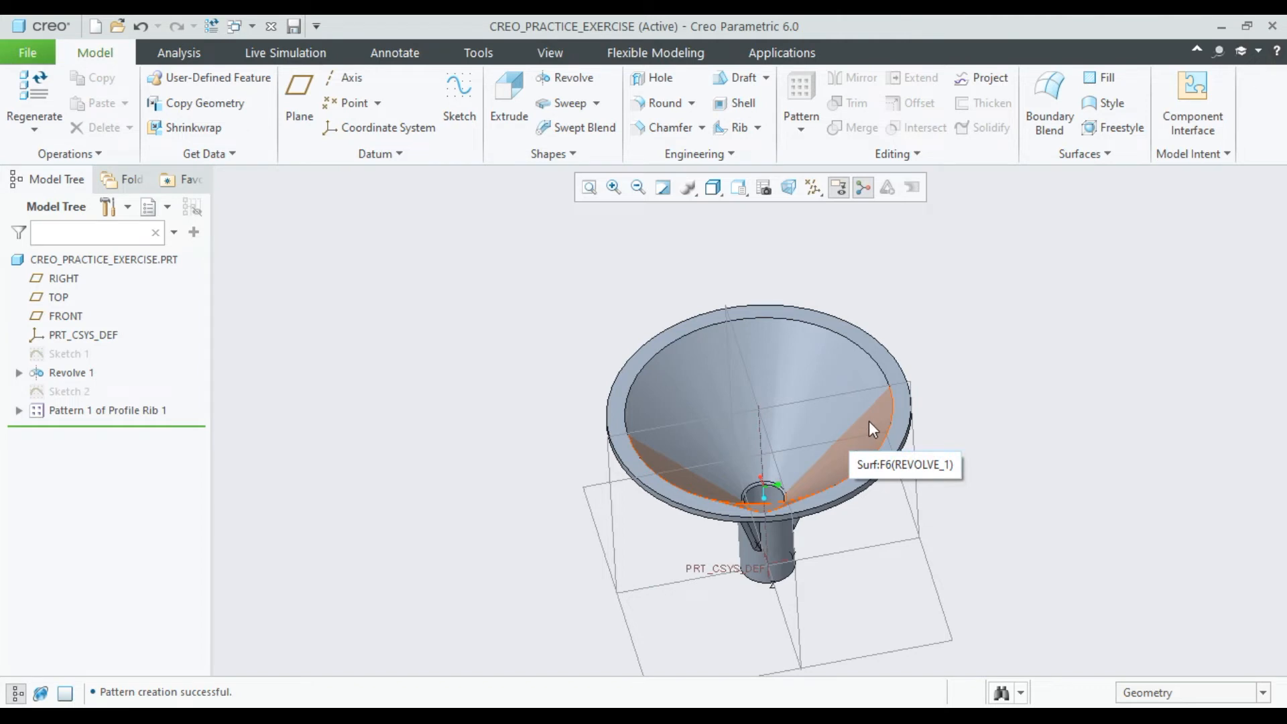
scroll(864, 393, down, 1)
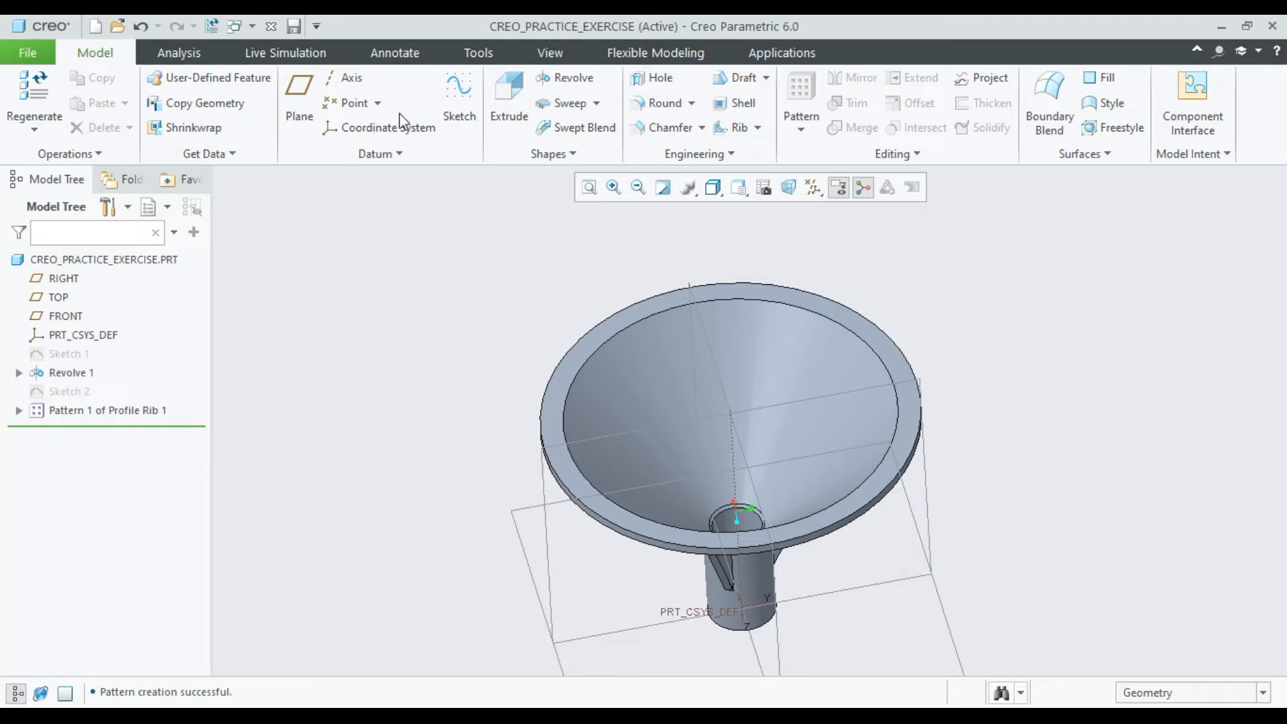
click(287, 103)
scroll(979, 426, down, 2)
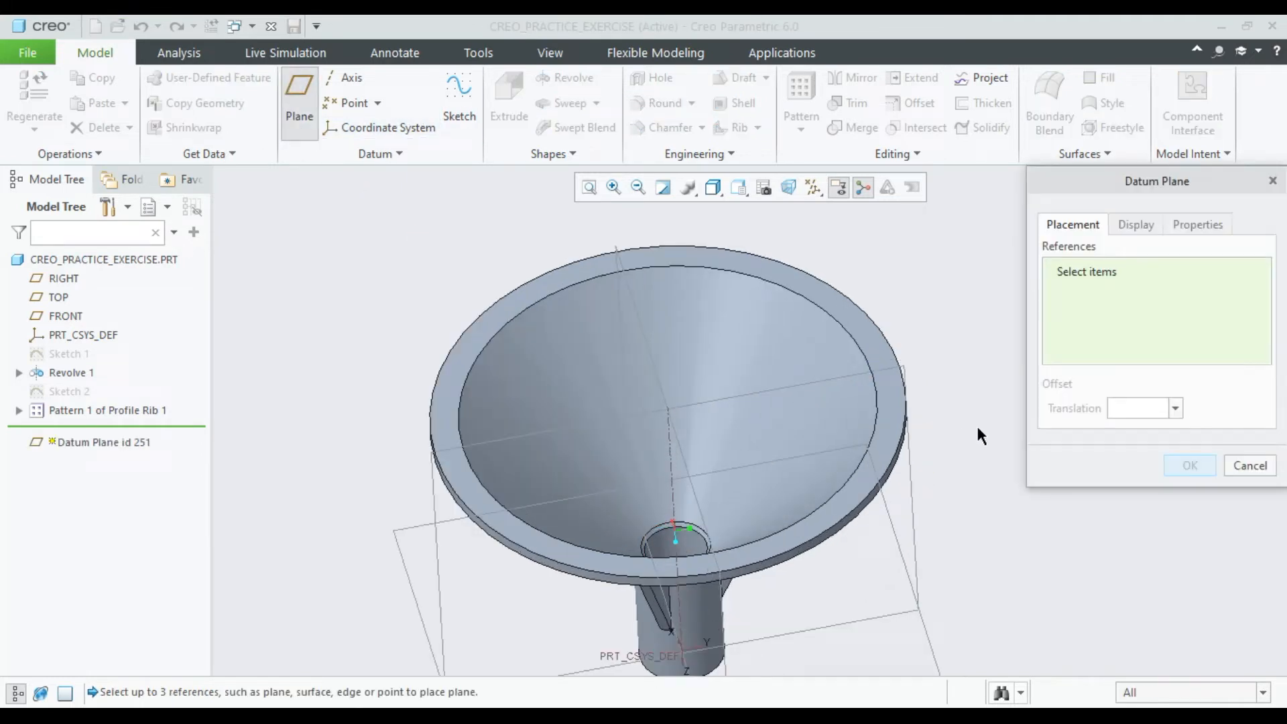
click(808, 354)
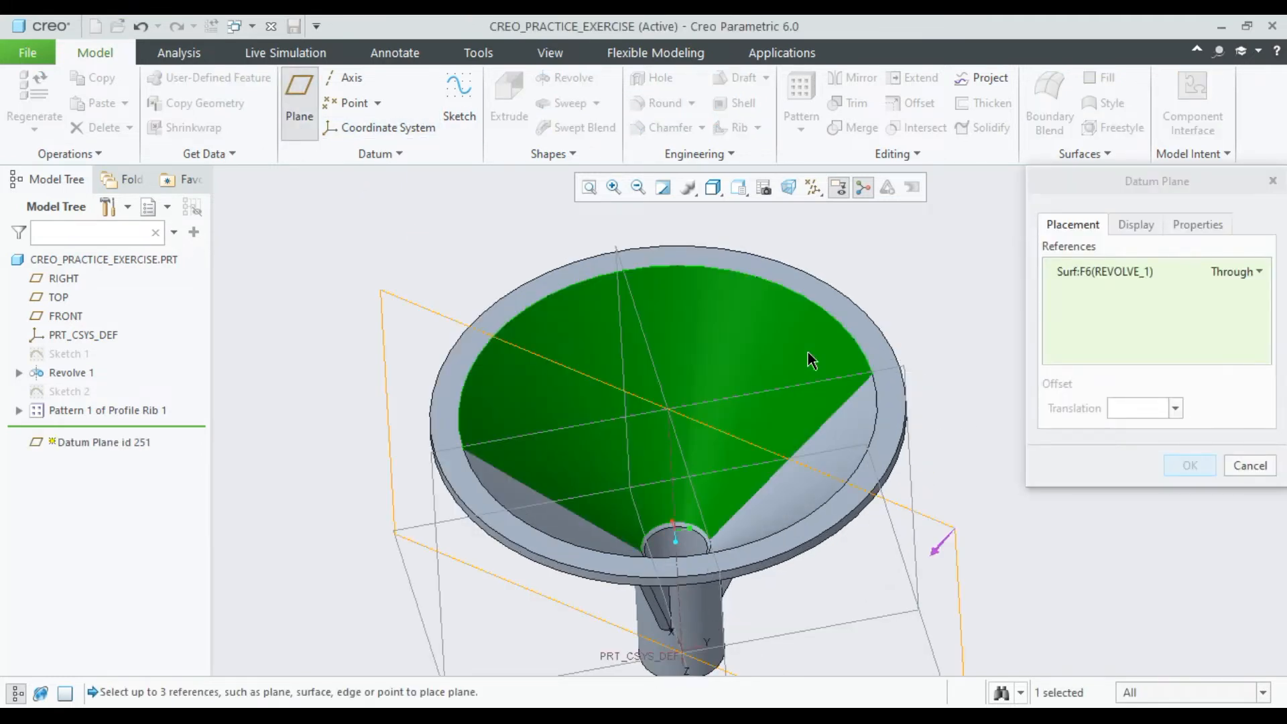
scroll(826, 510, up, 2)
middle_drag(825, 506, 811, 510)
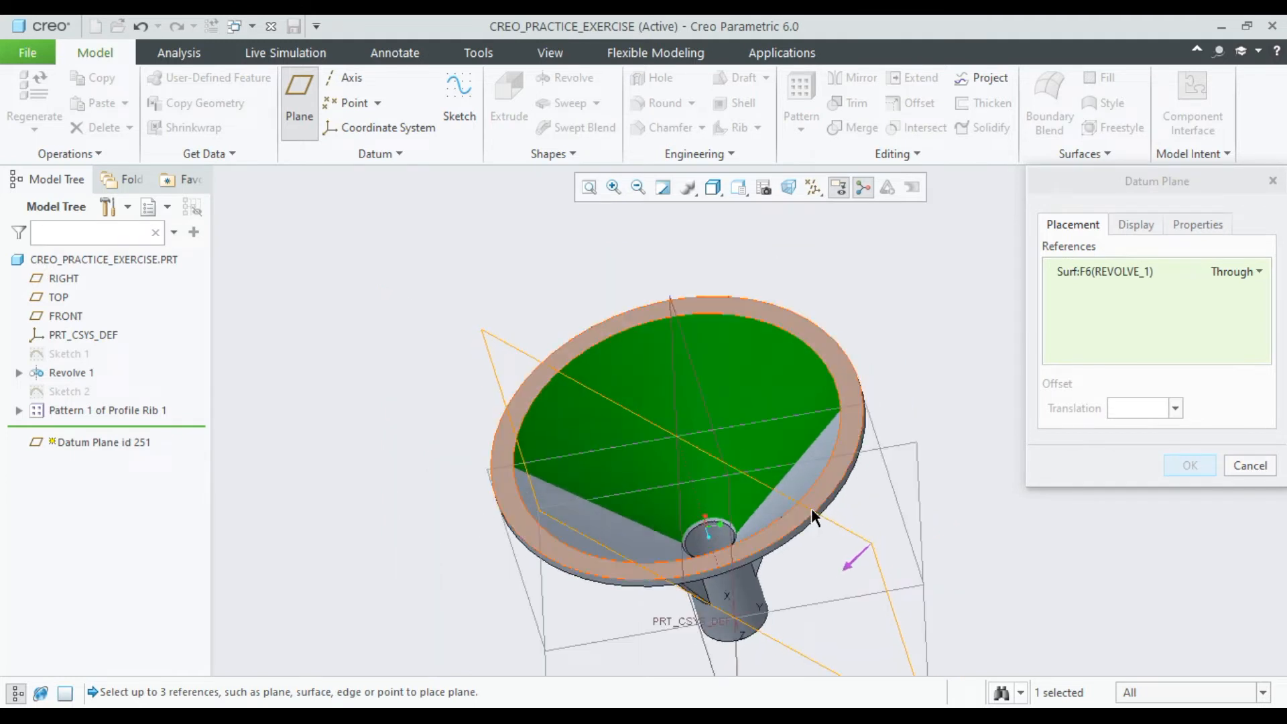
scroll(849, 485, down, 1)
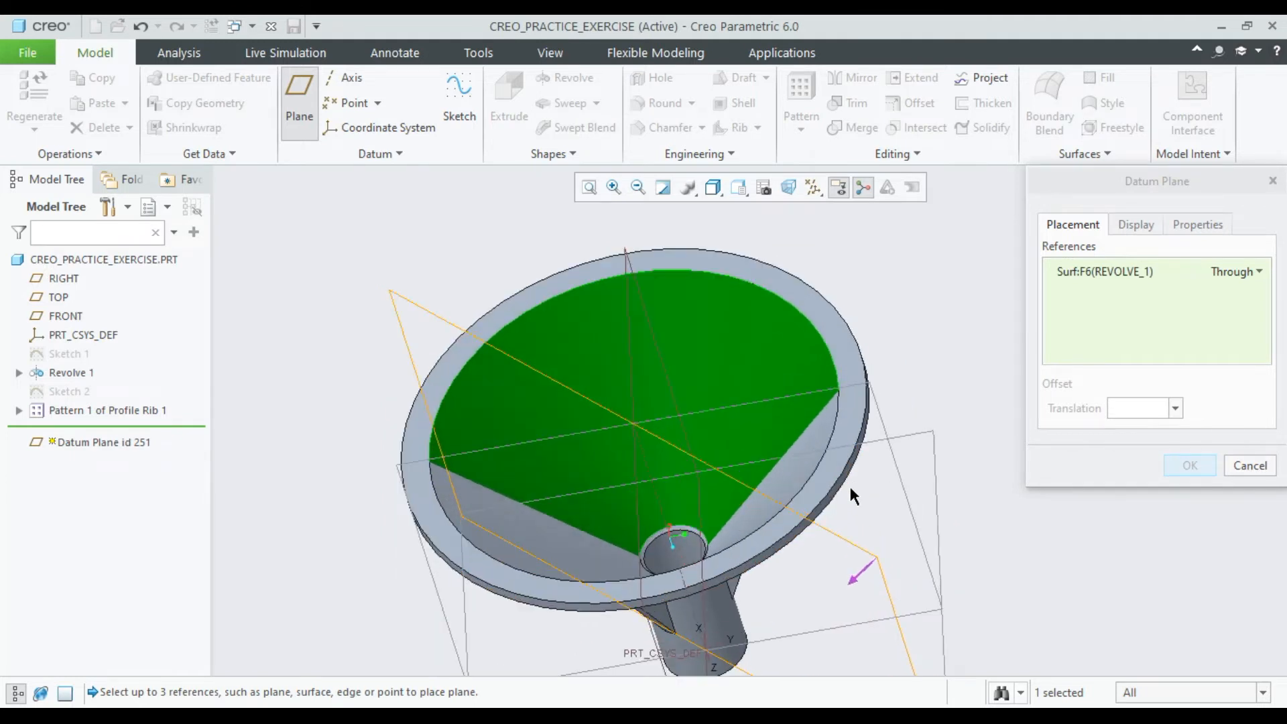
click(895, 462)
middle_drag(894, 463, 857, 494)
click(1250, 465)
click(634, 405)
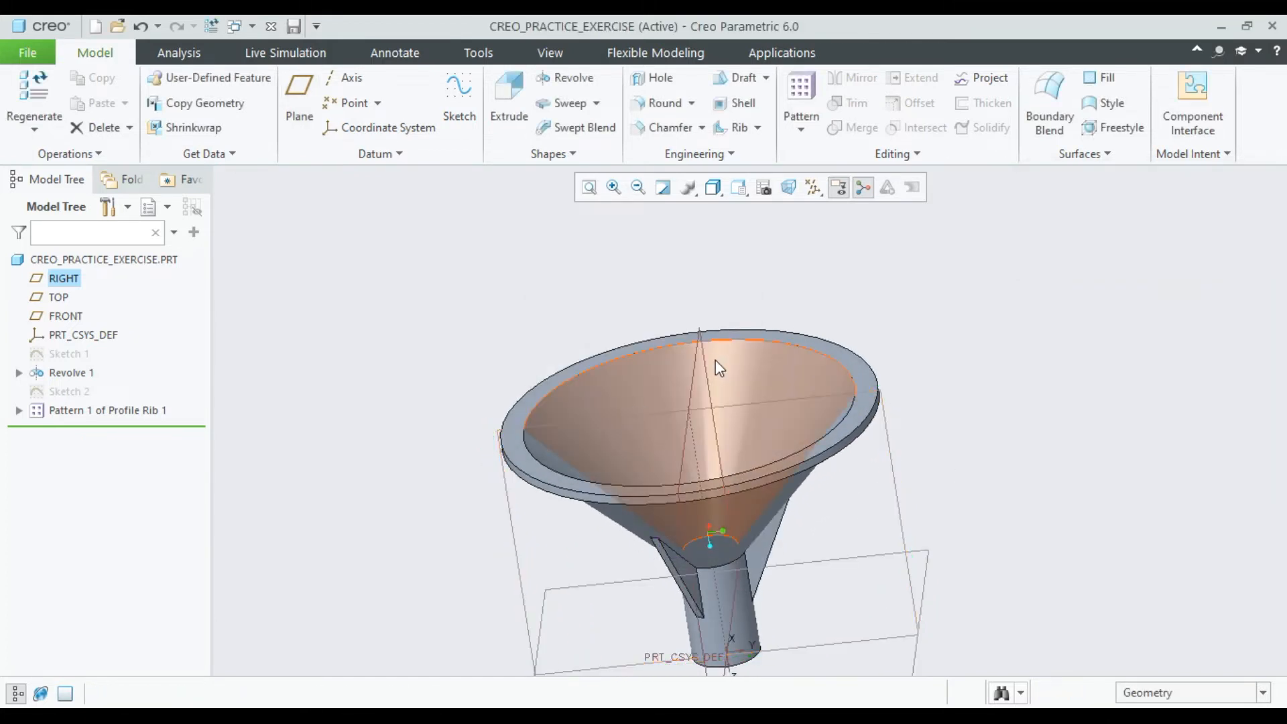
Step: Start a datum plane using the cone's inner surface and the RIGHT plane as references
click(310, 95)
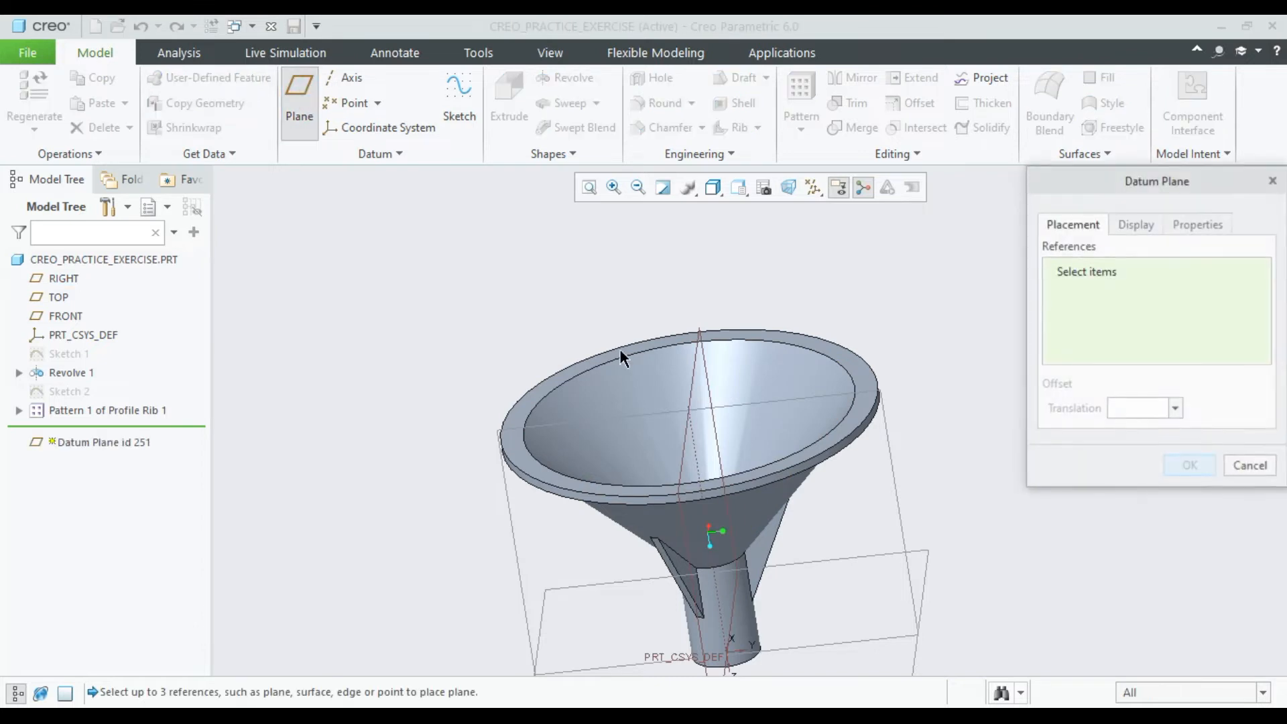
scroll(753, 465, up, 3)
middle_drag(800, 482, 815, 442)
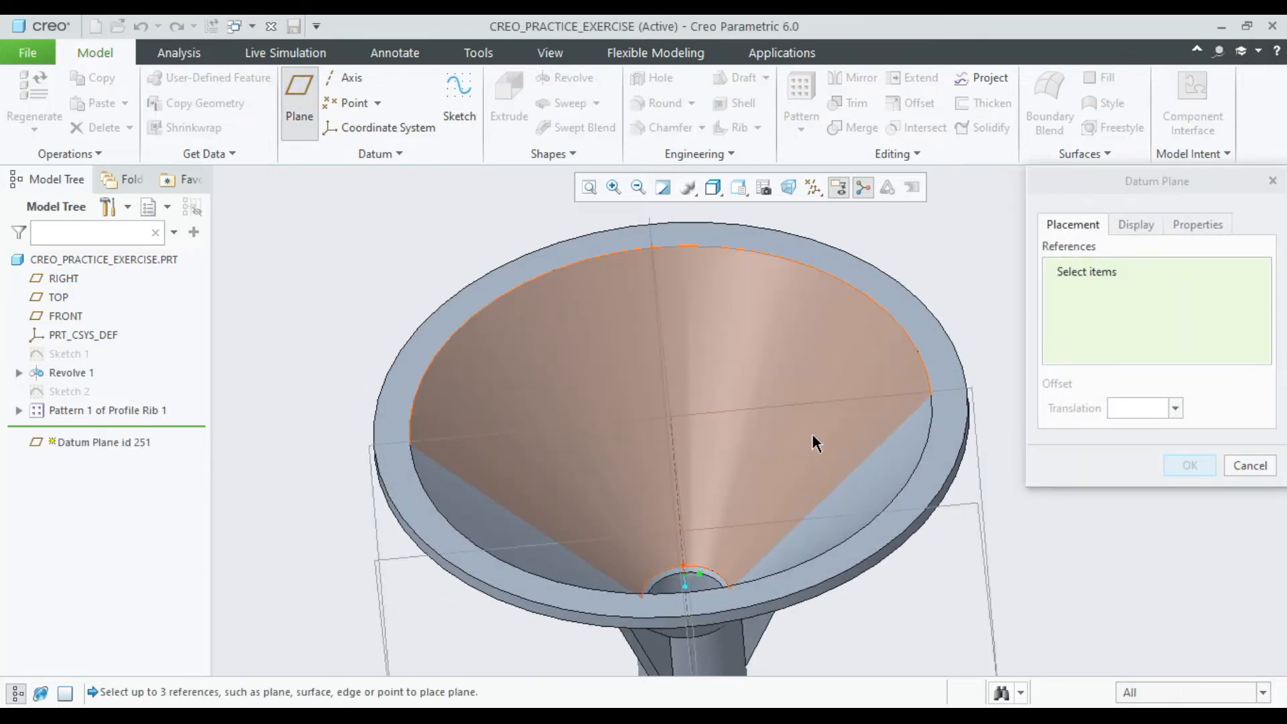
click(802, 354)
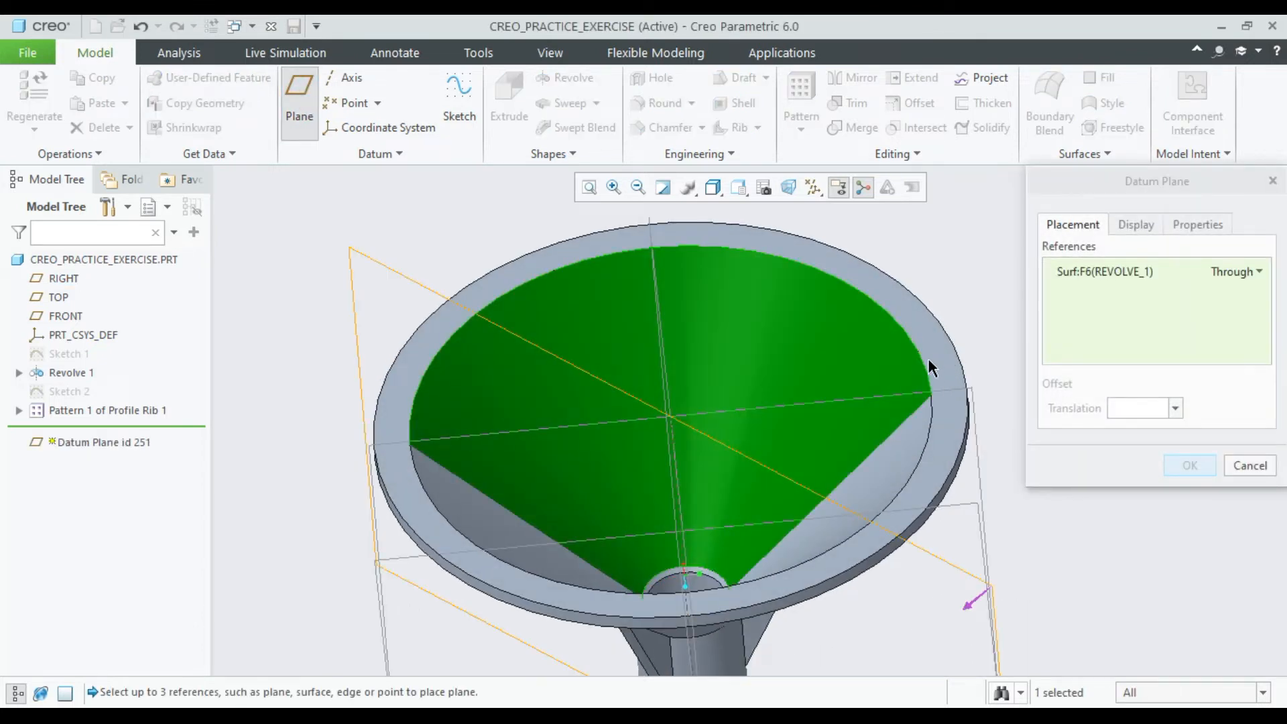
scroll(904, 417, down, 3)
middle_drag(904, 417, 899, 373)
middle_drag(936, 445, 909, 478)
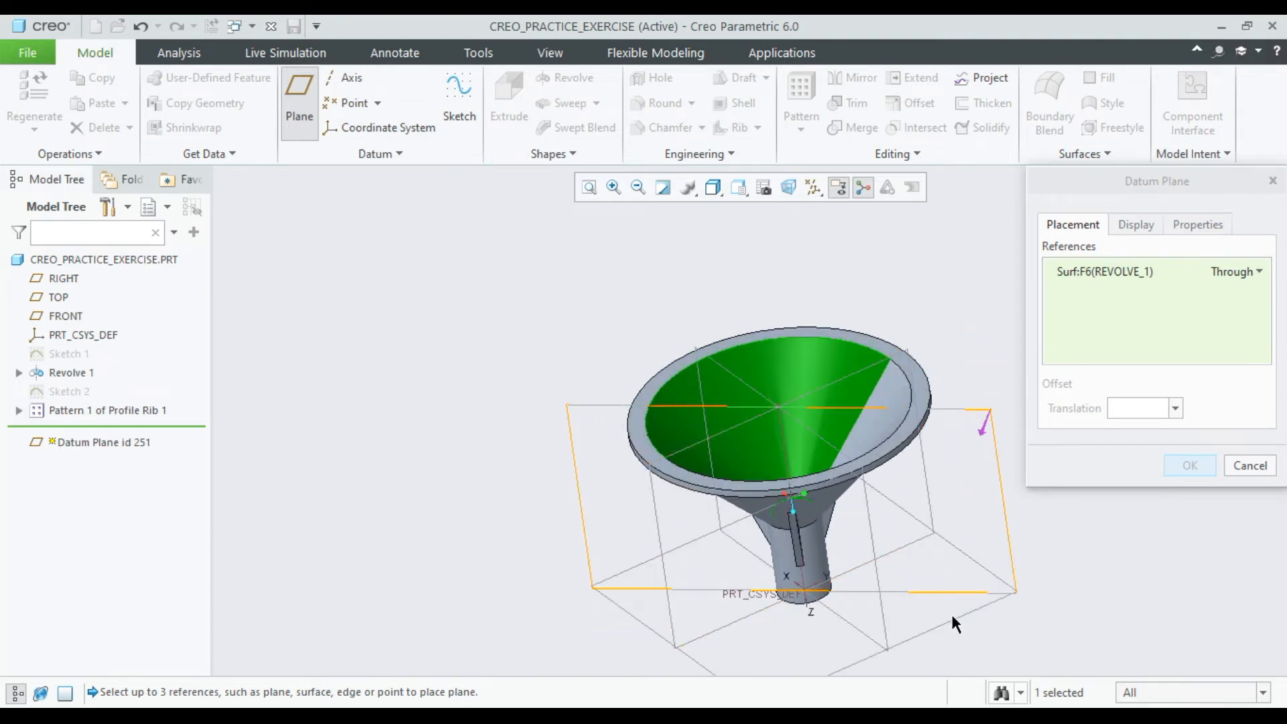
ctrl+click(922, 480)
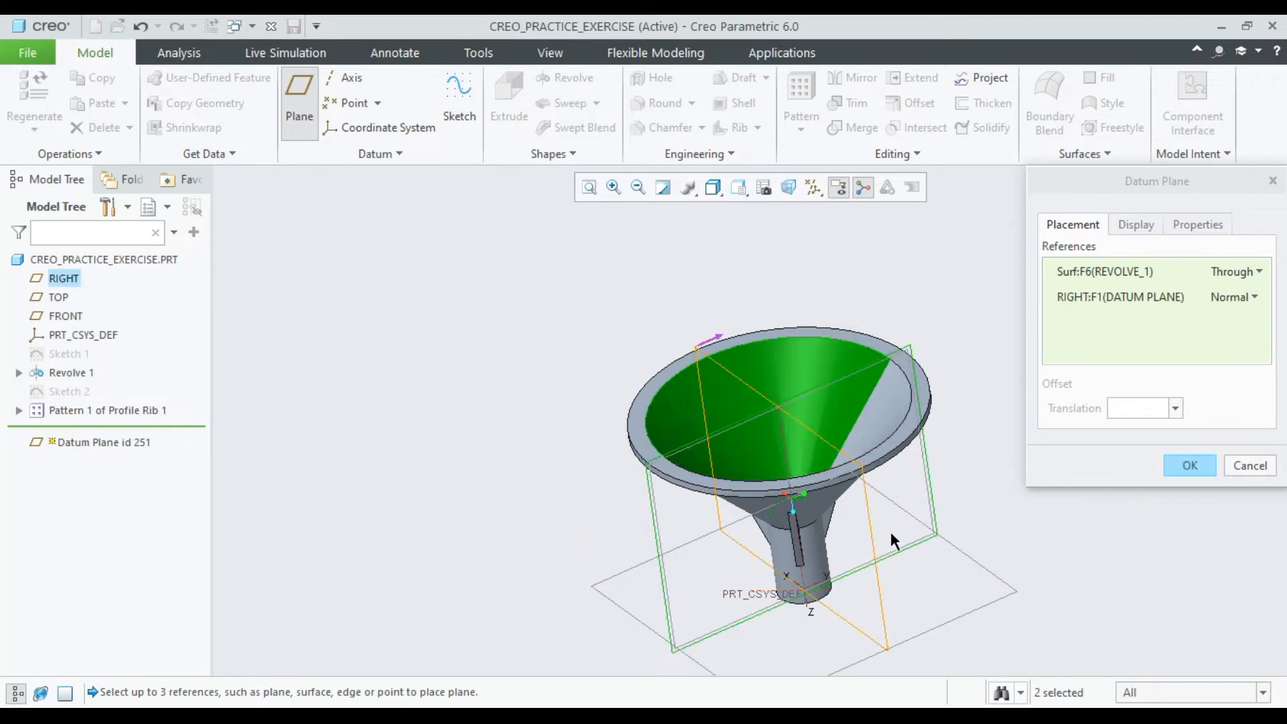
Step: Make the datum plane Tangent to the cone's inner surface while normal to RIGHT, and create it
click(1248, 273)
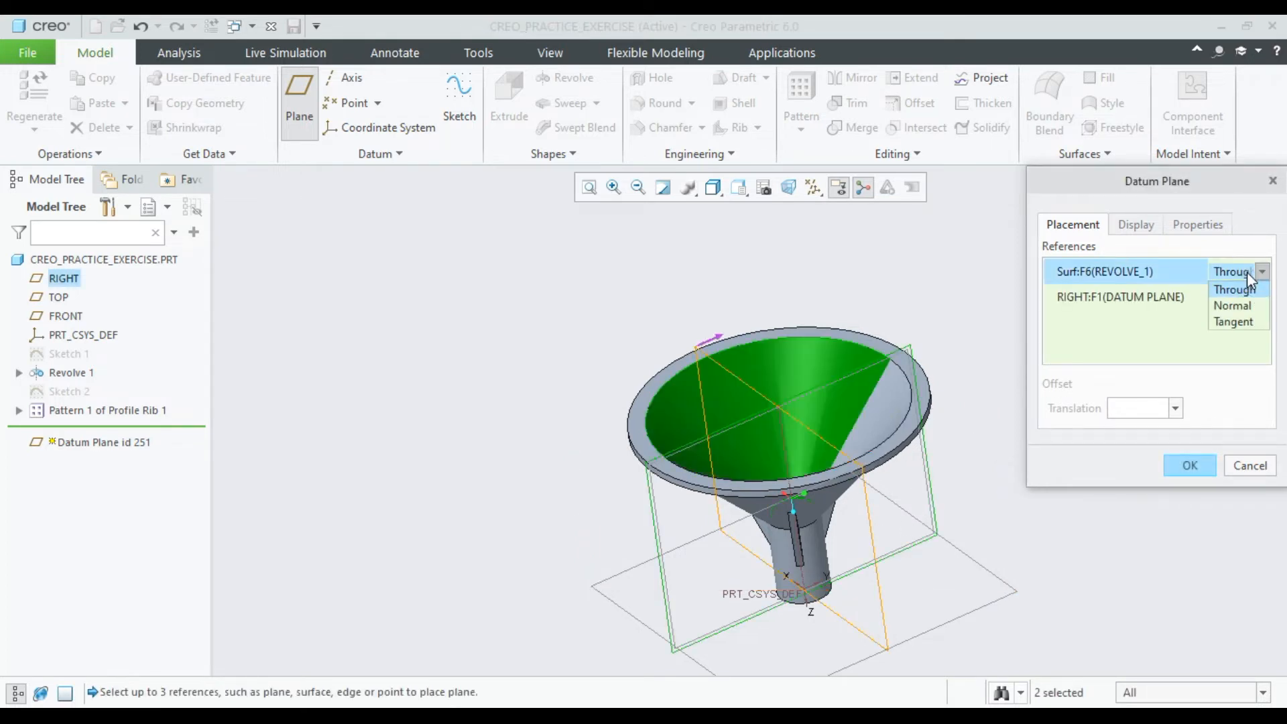
click(1234, 322)
middle_drag(913, 431, 940, 417)
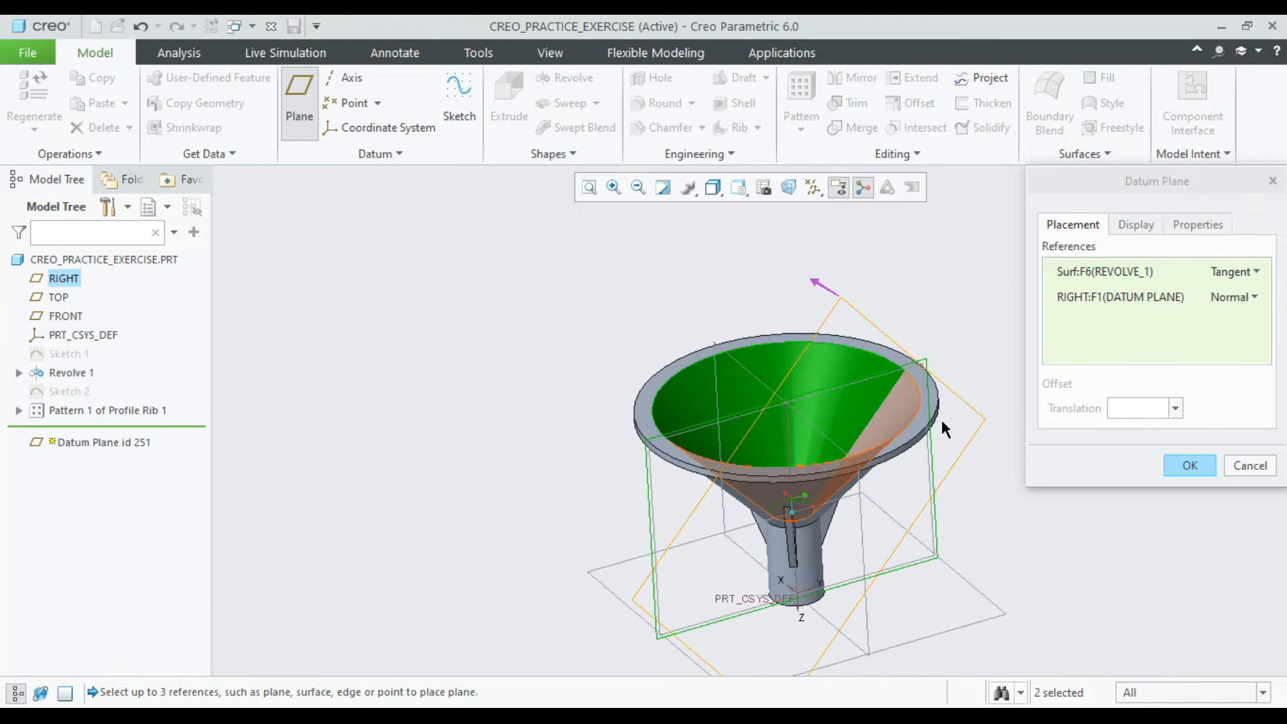
click(1190, 466)
click(962, 303)
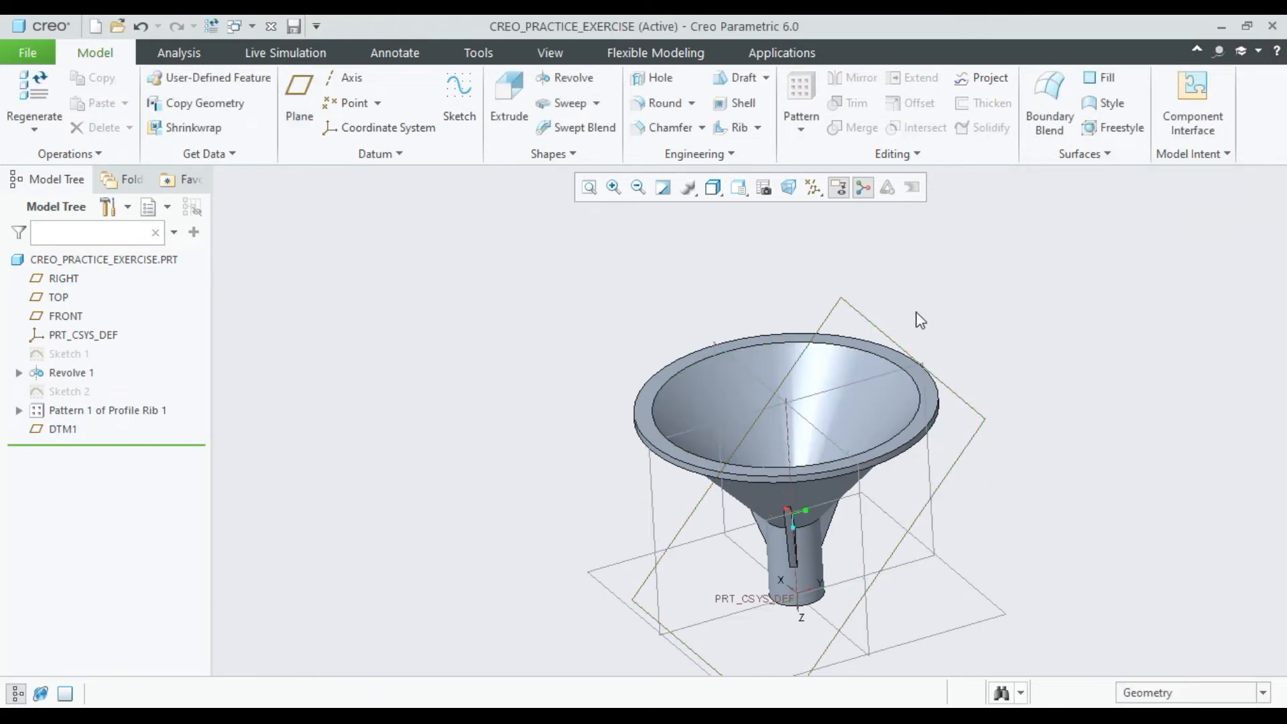
Step: Start a sketch on the tangent datum plane and add a vertical centerline along the funnel's axis, crossed by a horizontal one at the rim's inner edge
click(886, 335)
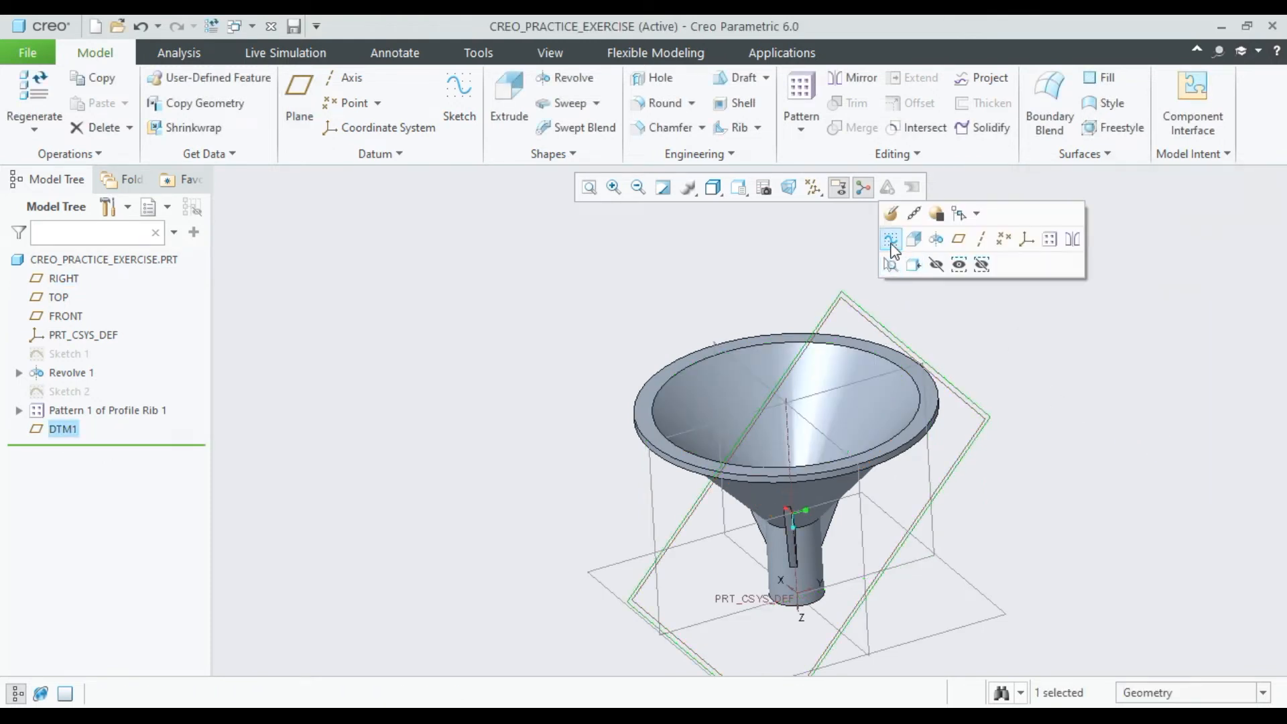
click(883, 252)
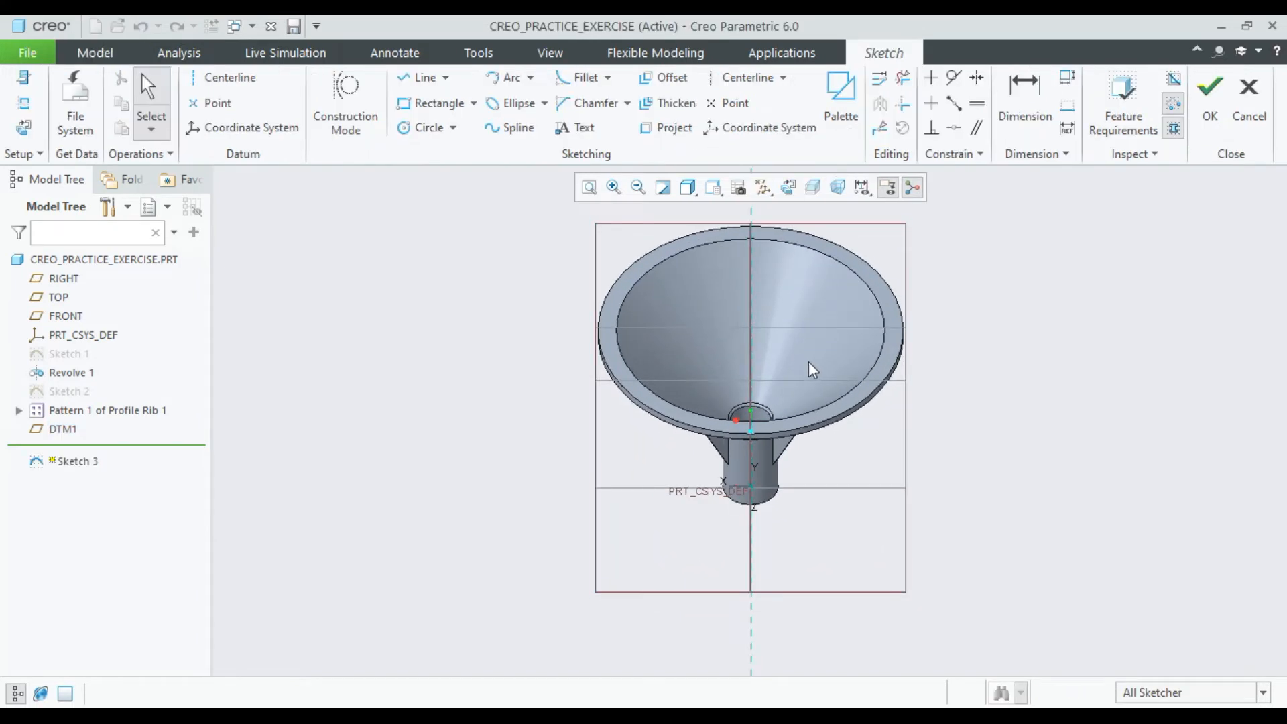
scroll(764, 274, up, 1)
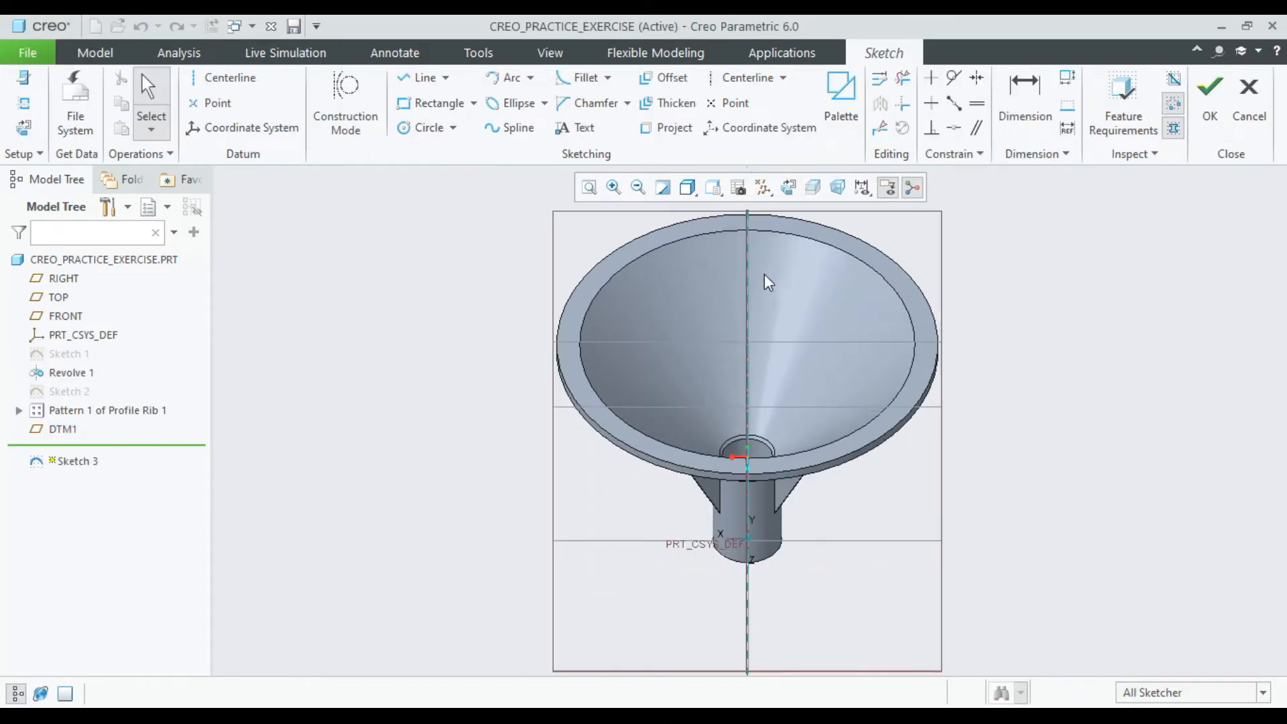
click(230, 77)
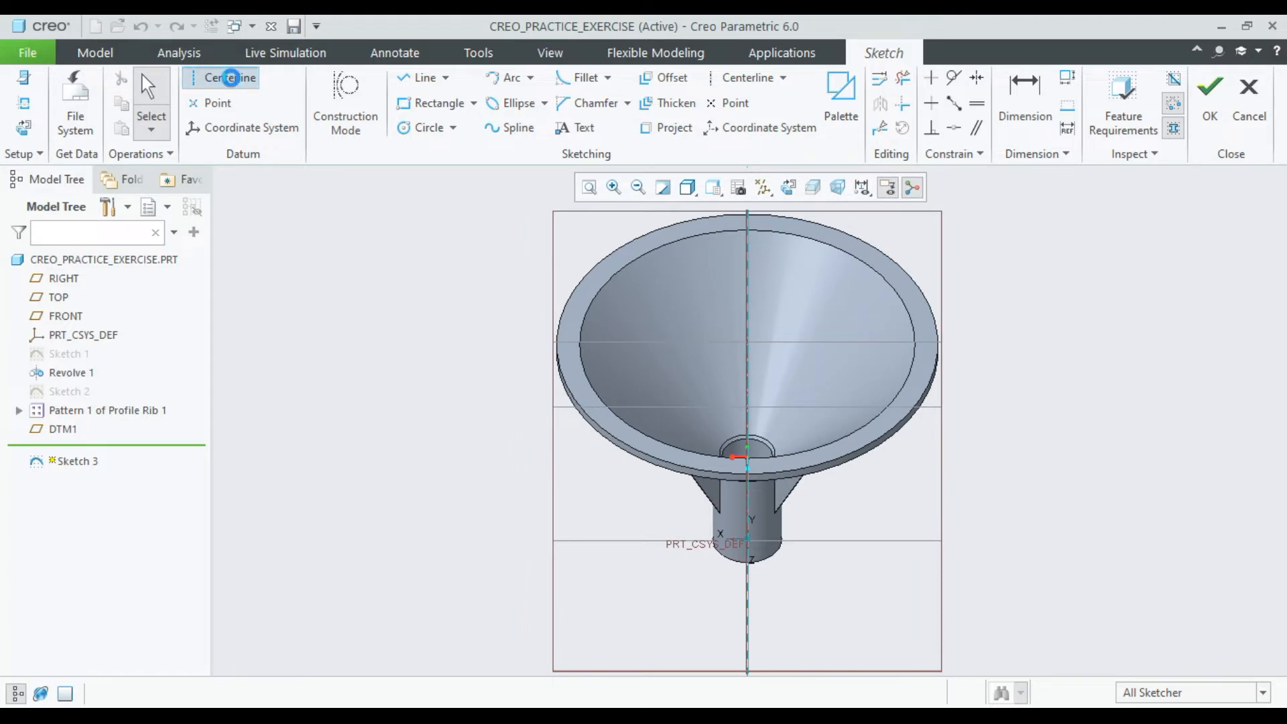
click(749, 462)
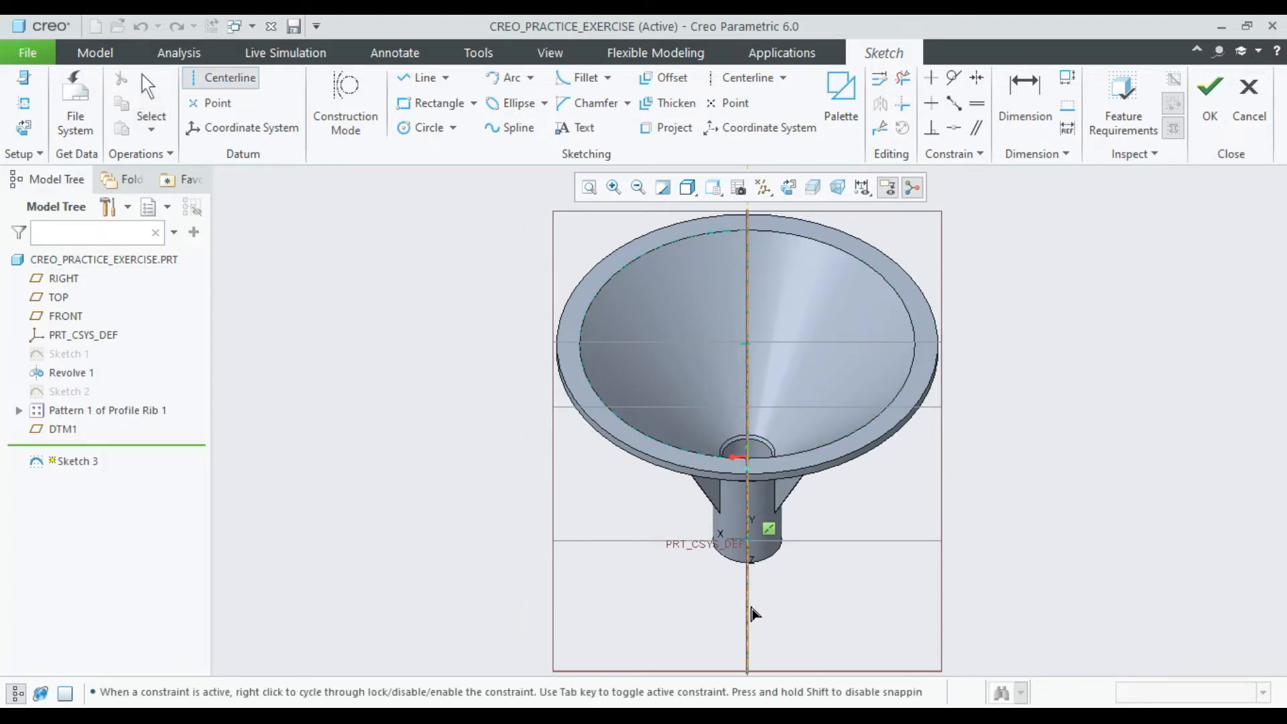
click(749, 622)
click(747, 458)
click(1078, 458)
middle_click(1069, 396)
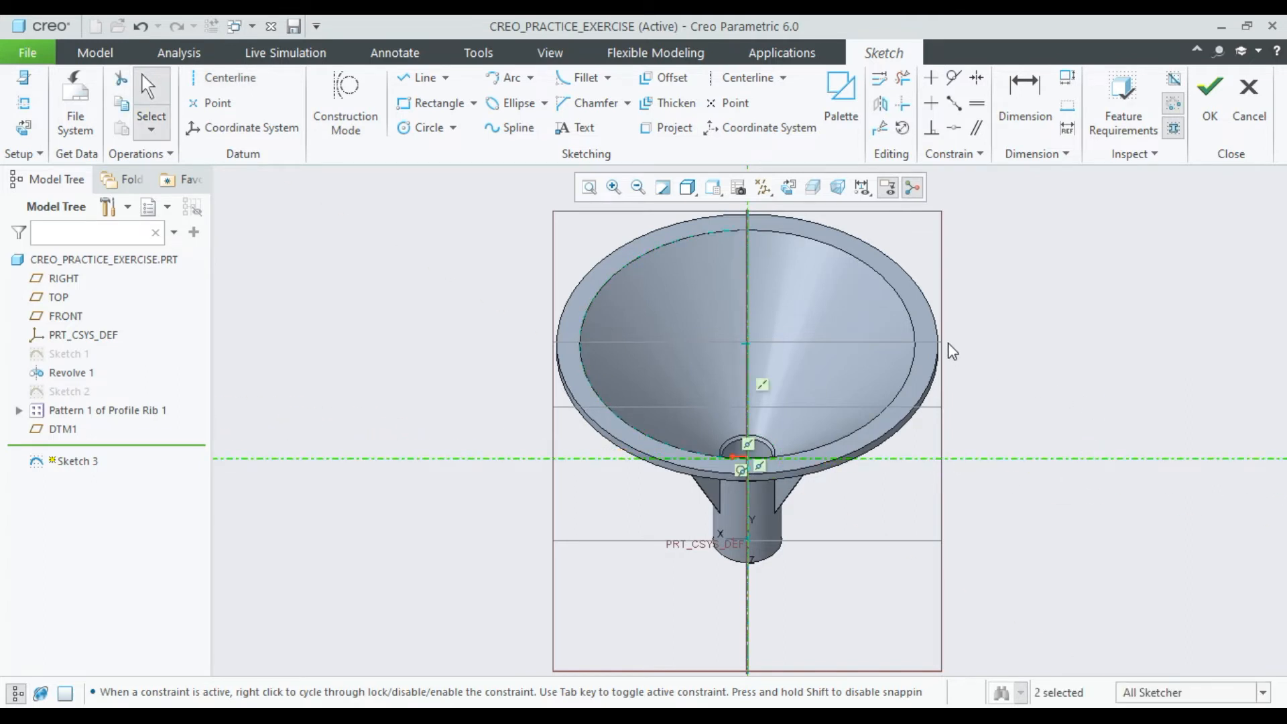
Step: Draw a circle centred on the vertical centerline above the horizontal one, and set its diameter to 8
click(419, 128)
scroll(793, 354, up, 1)
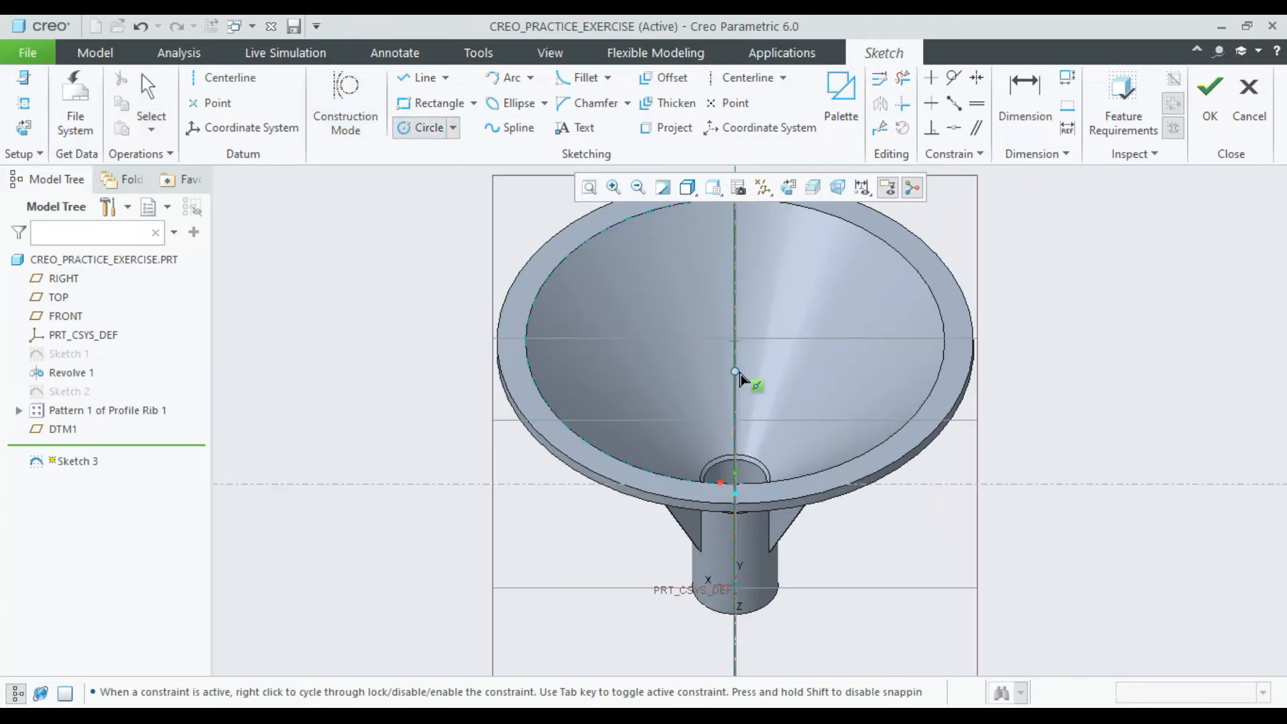
click(743, 389)
scroll(769, 397, up, 2)
click(764, 394)
middle_click(798, 350)
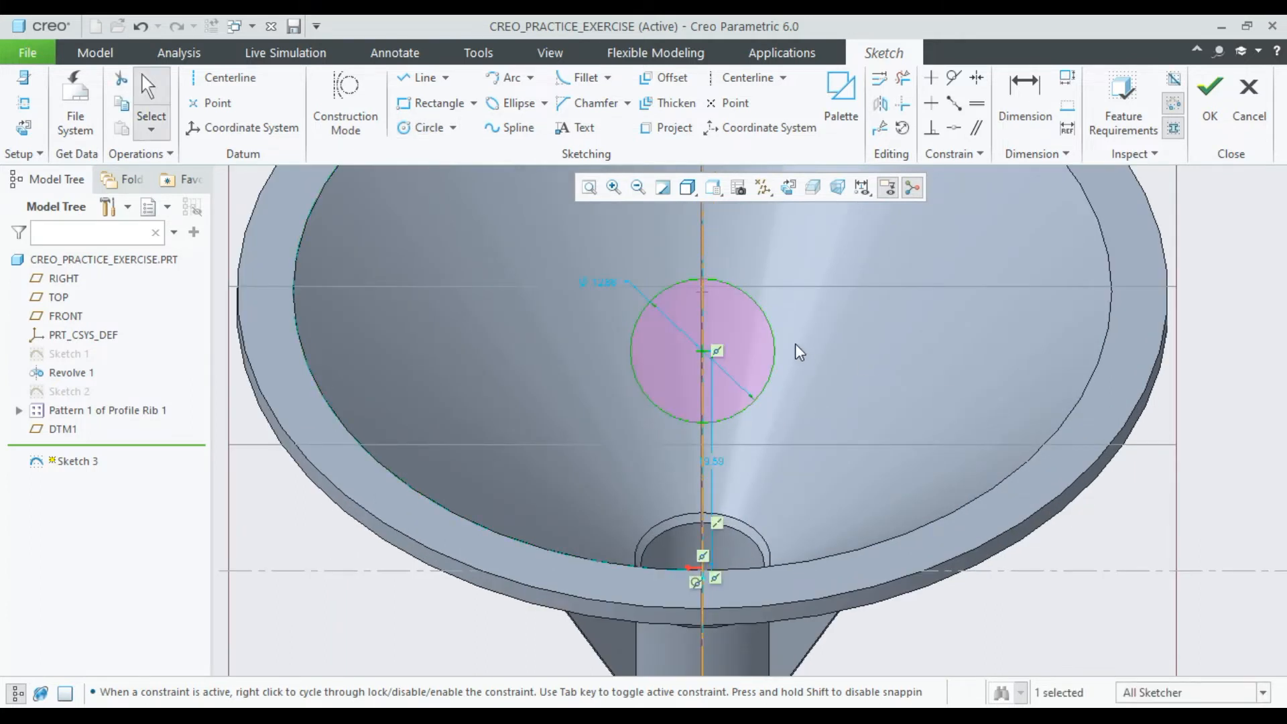
double_click(601, 284)
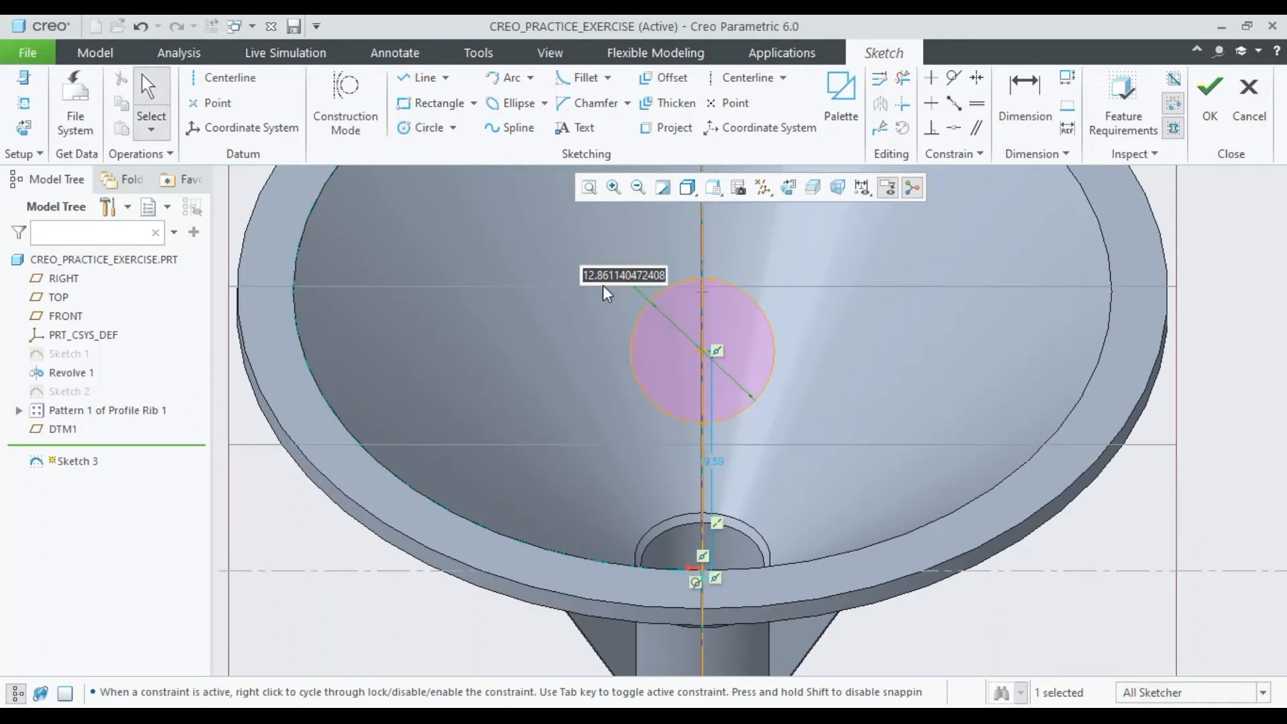
text(8)
key(Return)
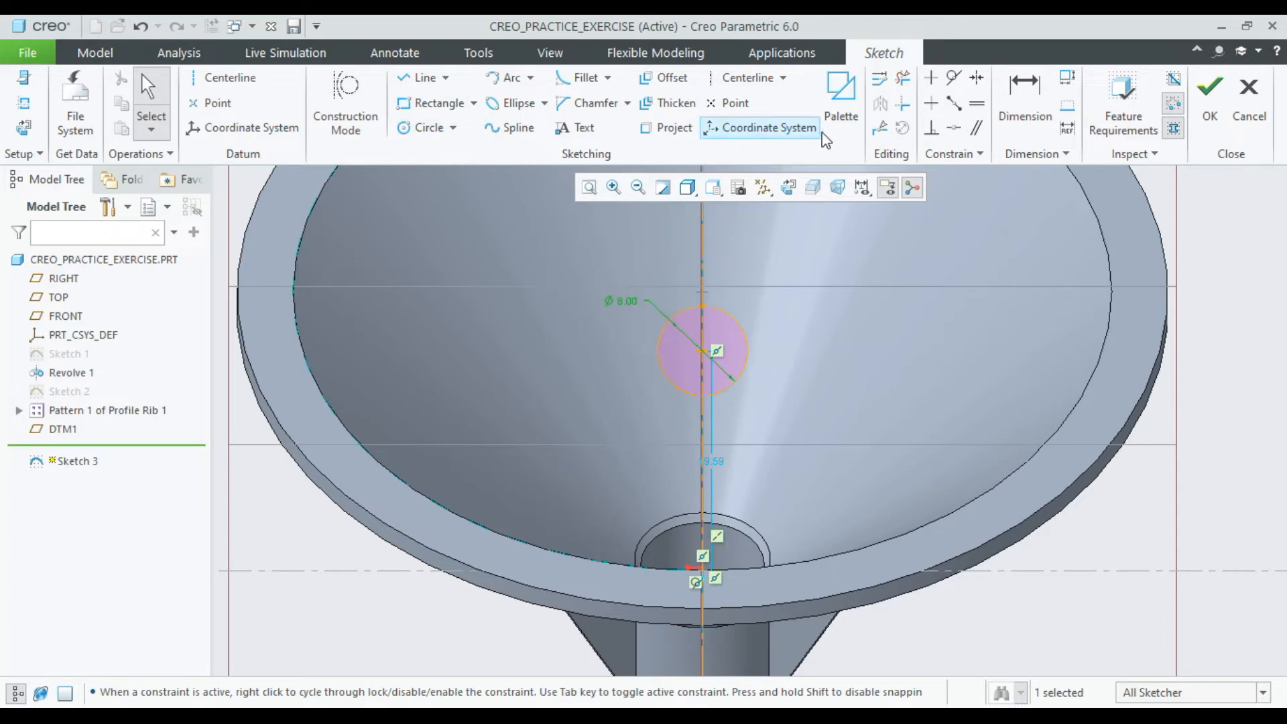
Step: Dimension the circle's centre from the horizontal centerline and set the distance to 16
click(1016, 86)
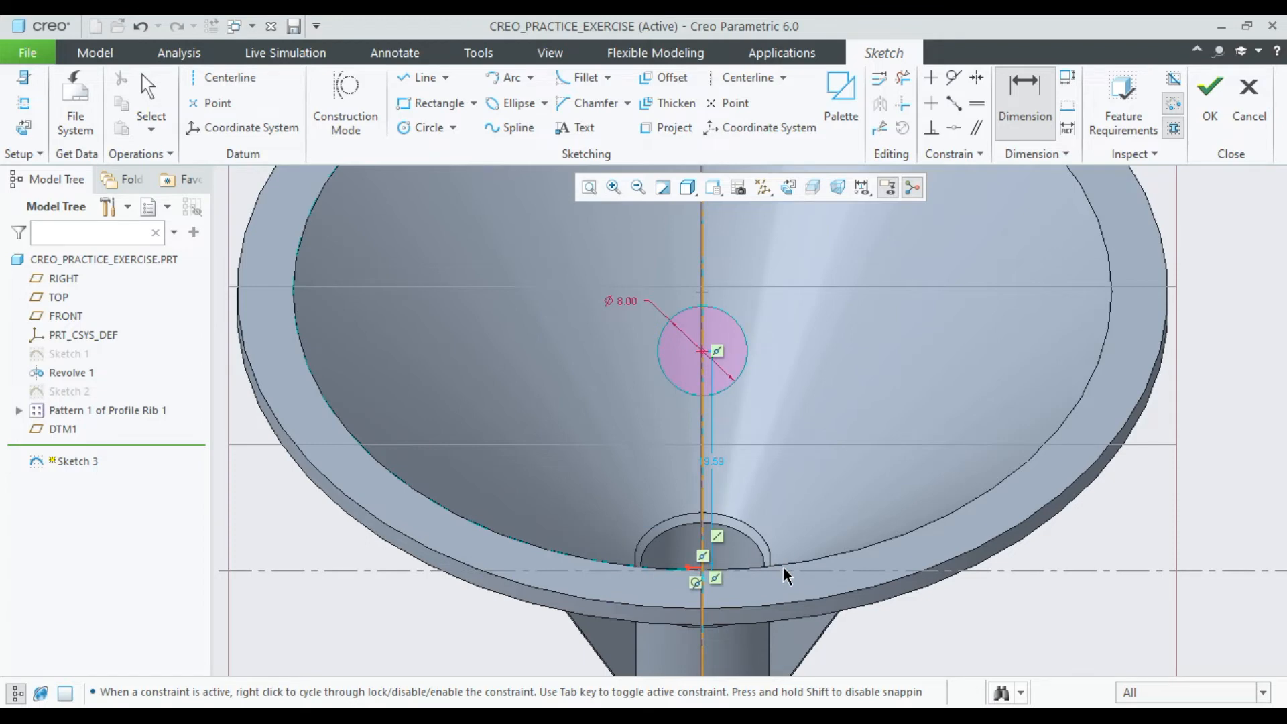
middle_click(1212, 435)
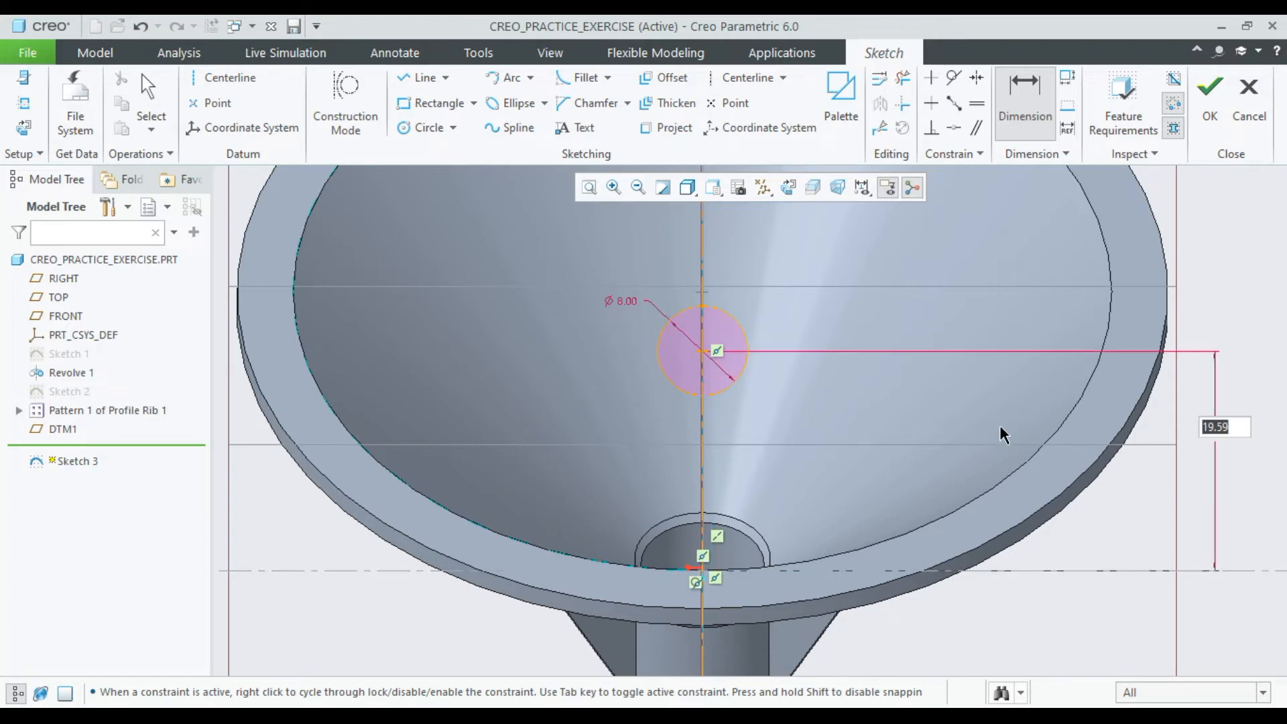
text(16)
key(Return)
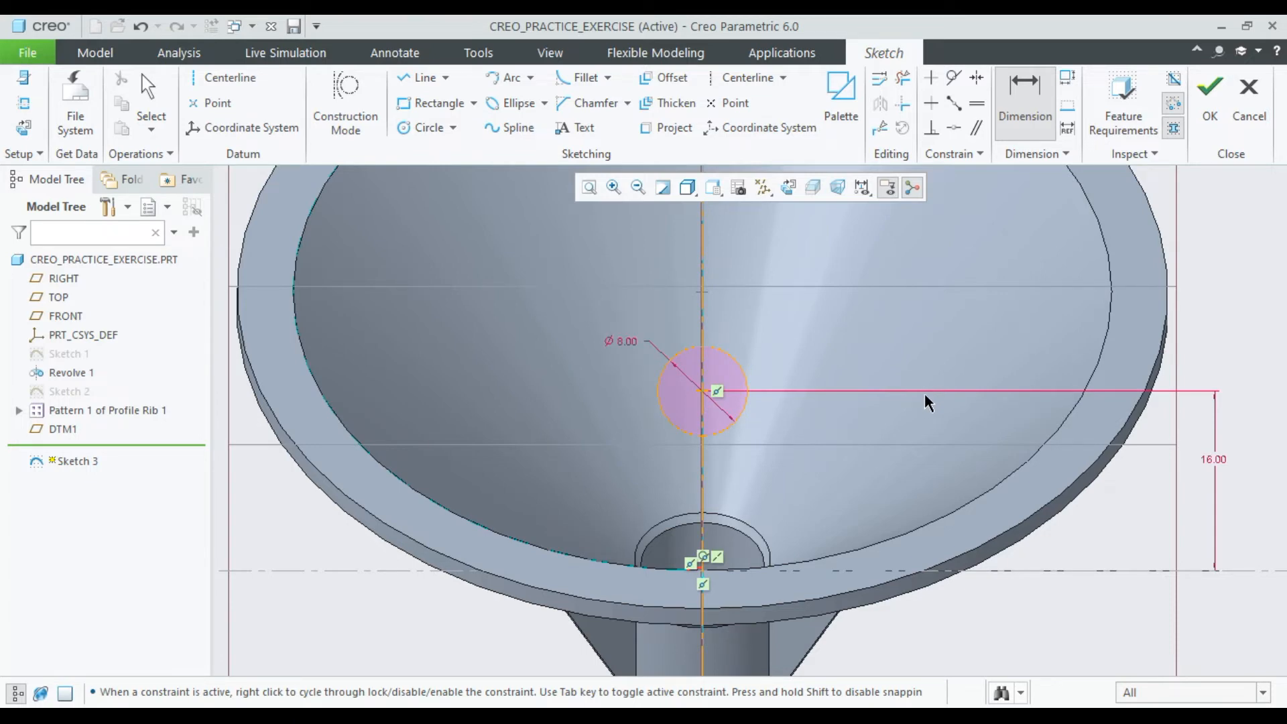
Step: Draw a vertical line about 52 long just beside the vertical centerline, from the circle's upper edge to beyond the funnel rim
scroll(924, 393, up, 10)
scroll(825, 262, up, 2)
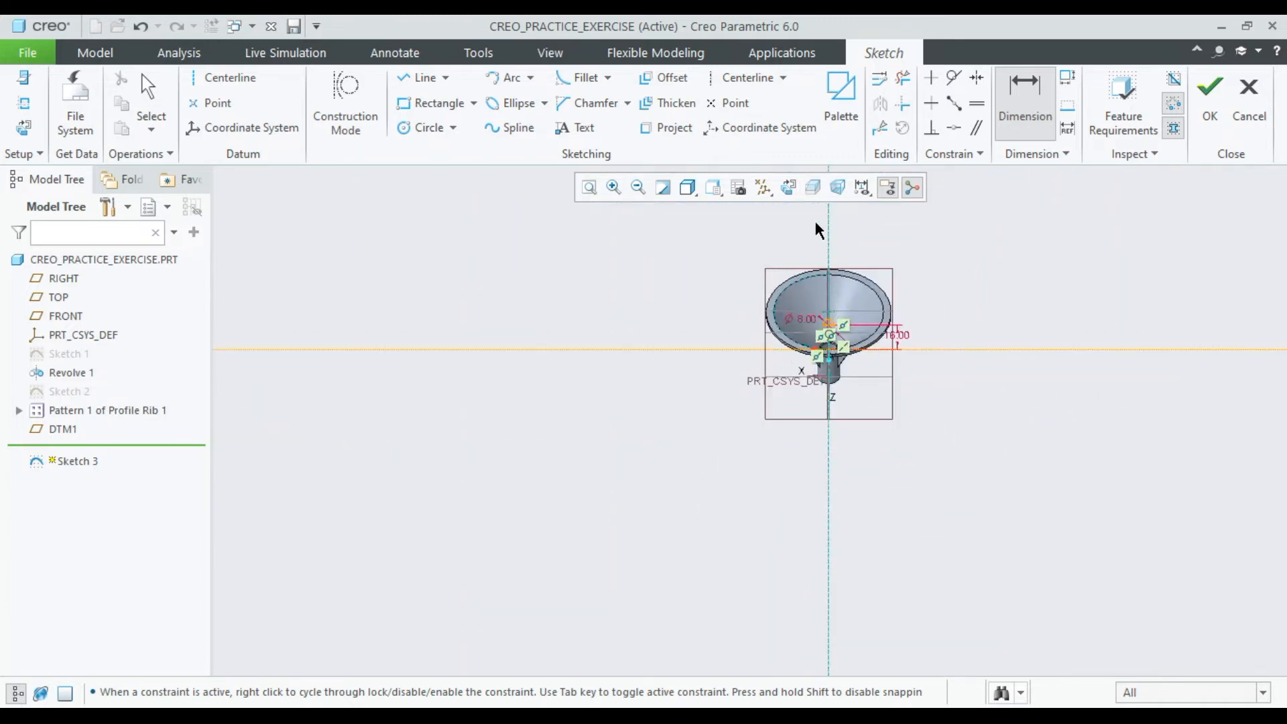
scroll(898, 349, down, 8)
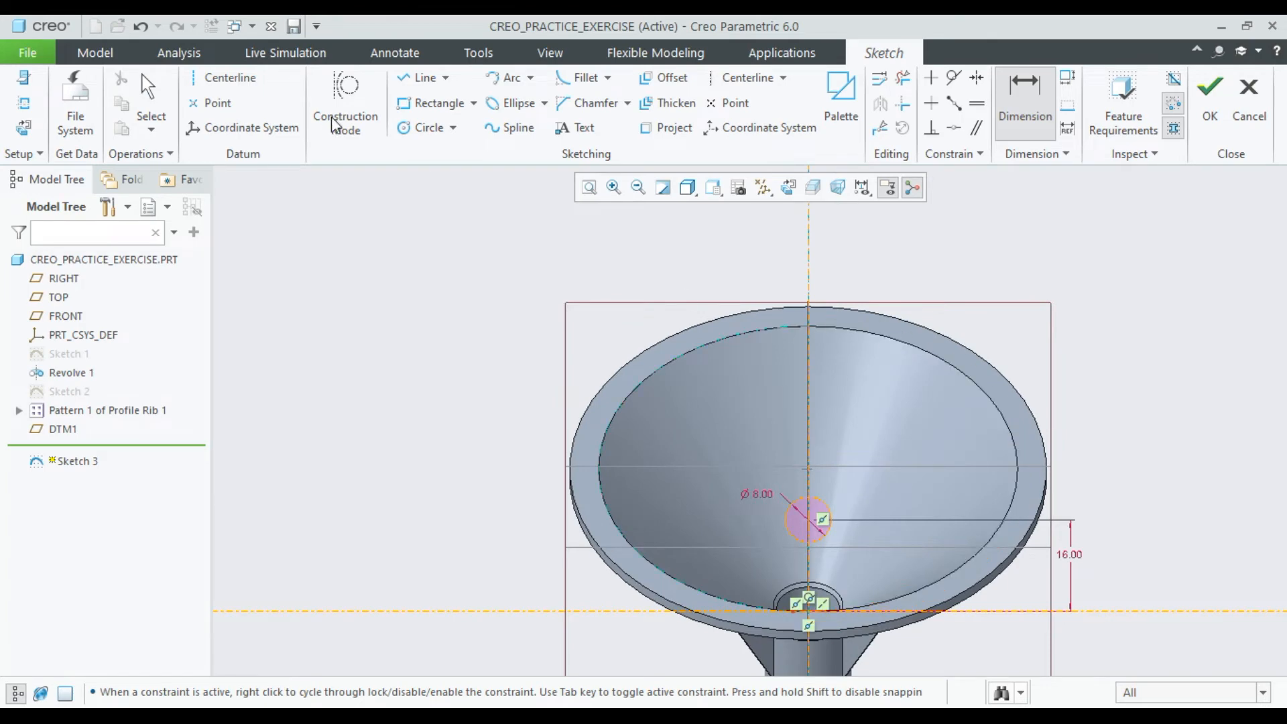
click(421, 78)
scroll(806, 513, down, 4)
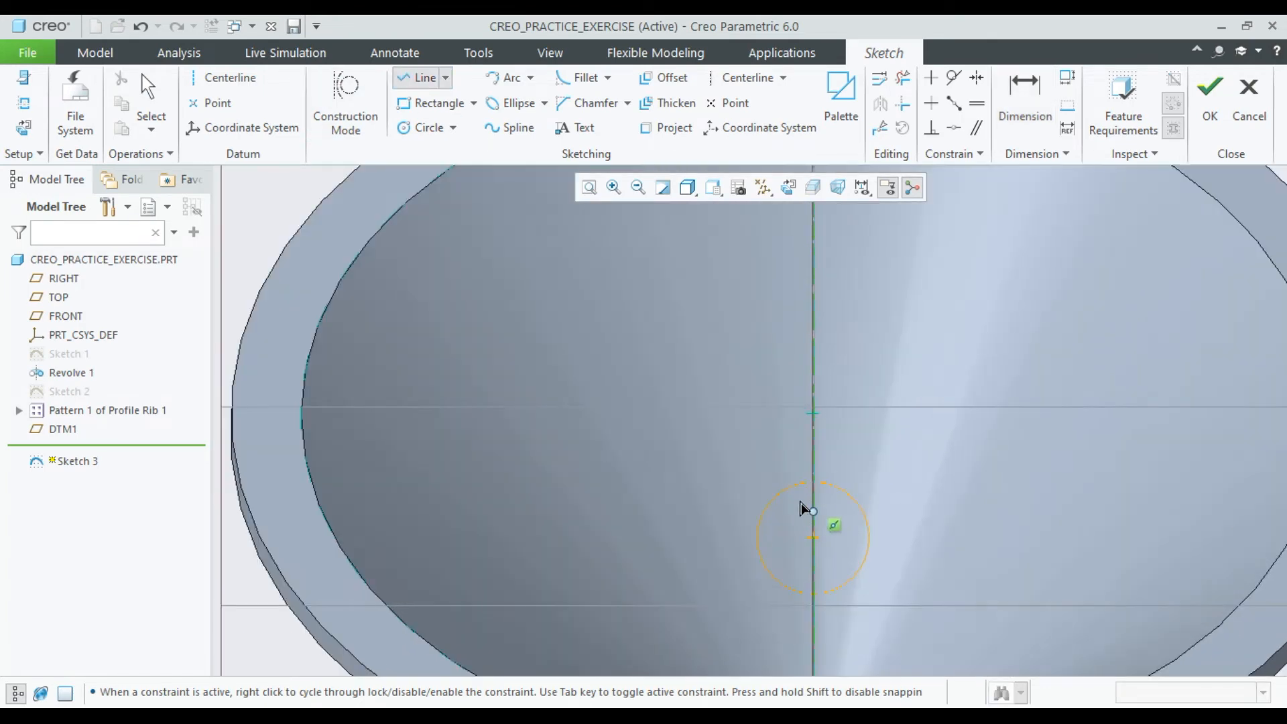
click(794, 487)
scroll(794, 487, up, 5)
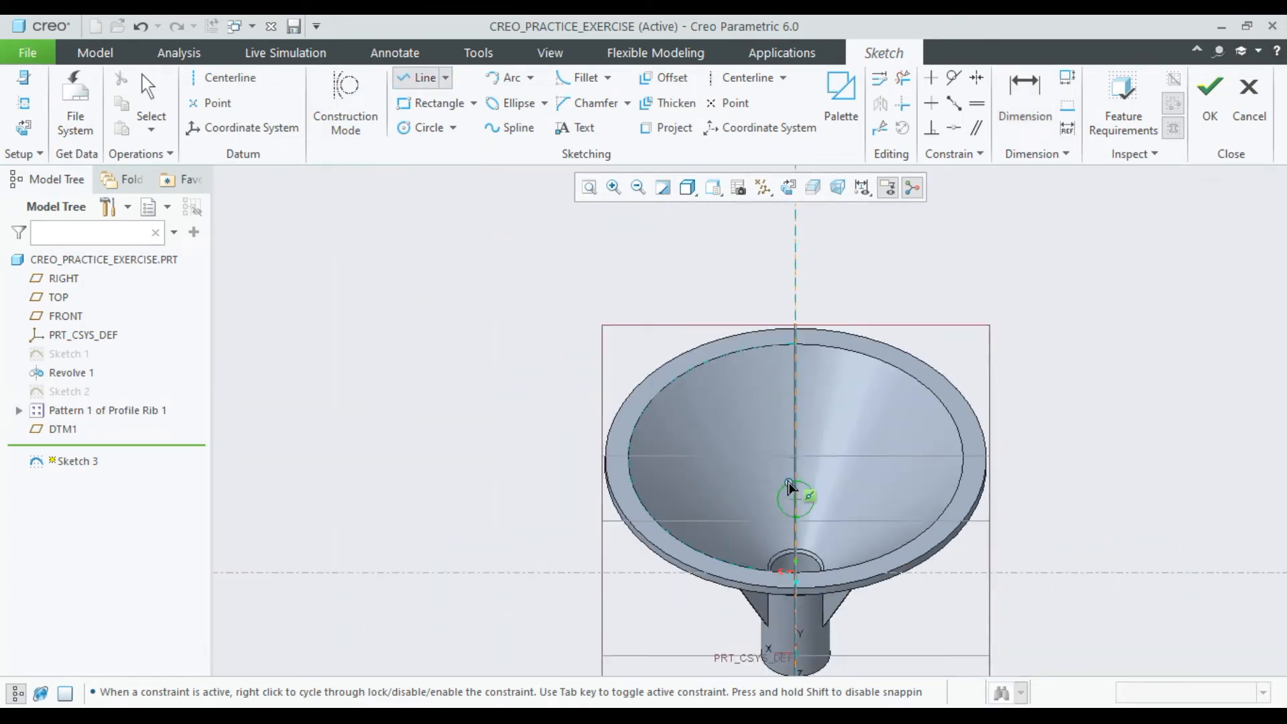
click(790, 293)
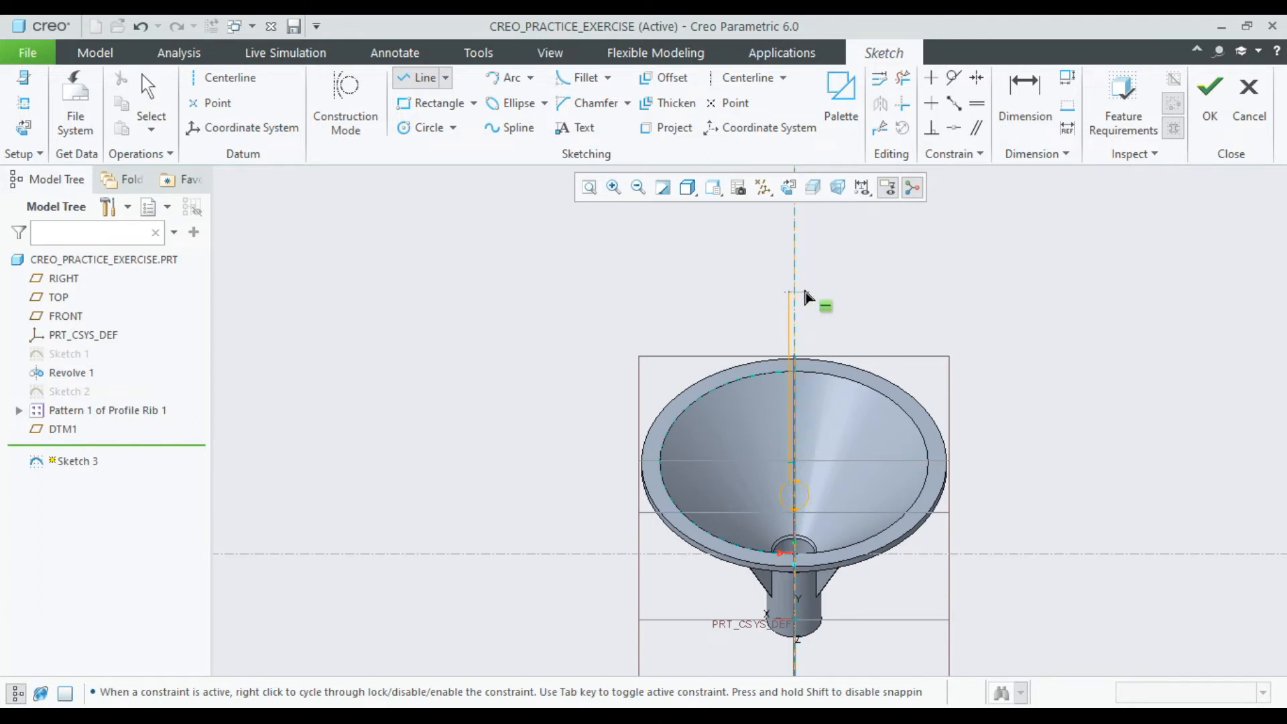
scroll(806, 298, down, 2)
middle_click(808, 297)
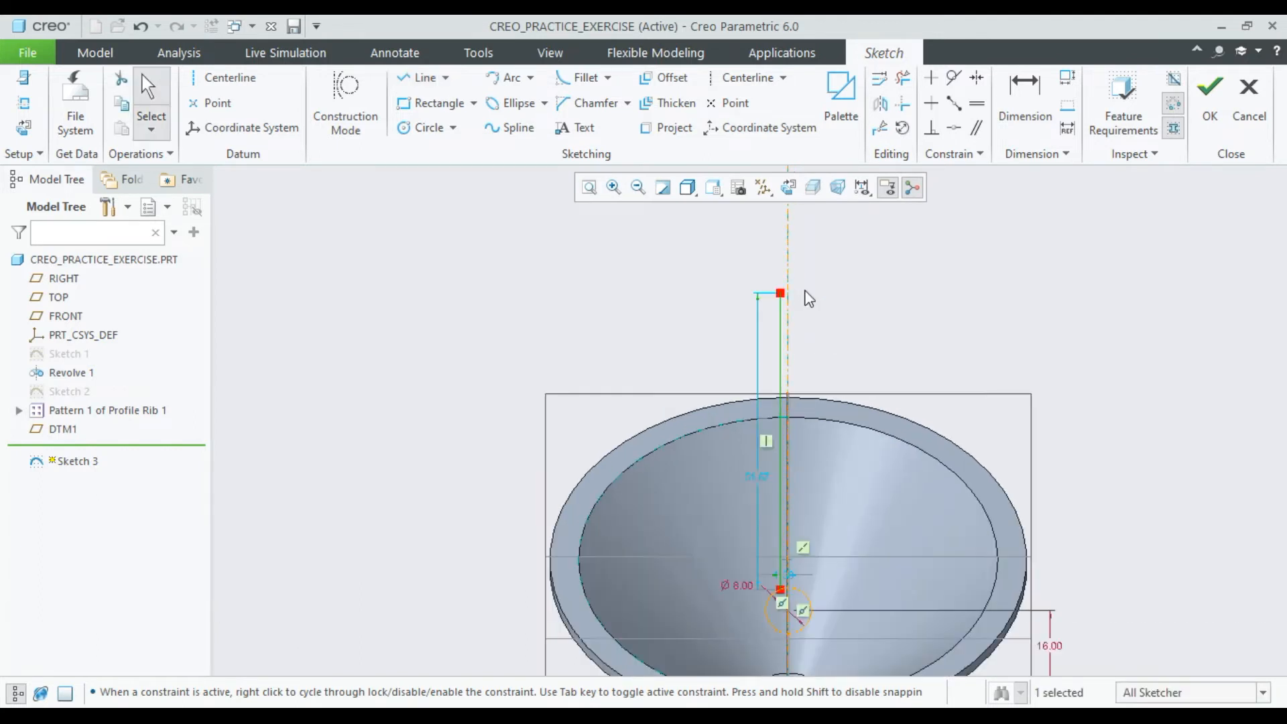
Step: Set the vertical line's distance from the vertical centerline to 1
click(1025, 91)
scroll(798, 371, up, 3)
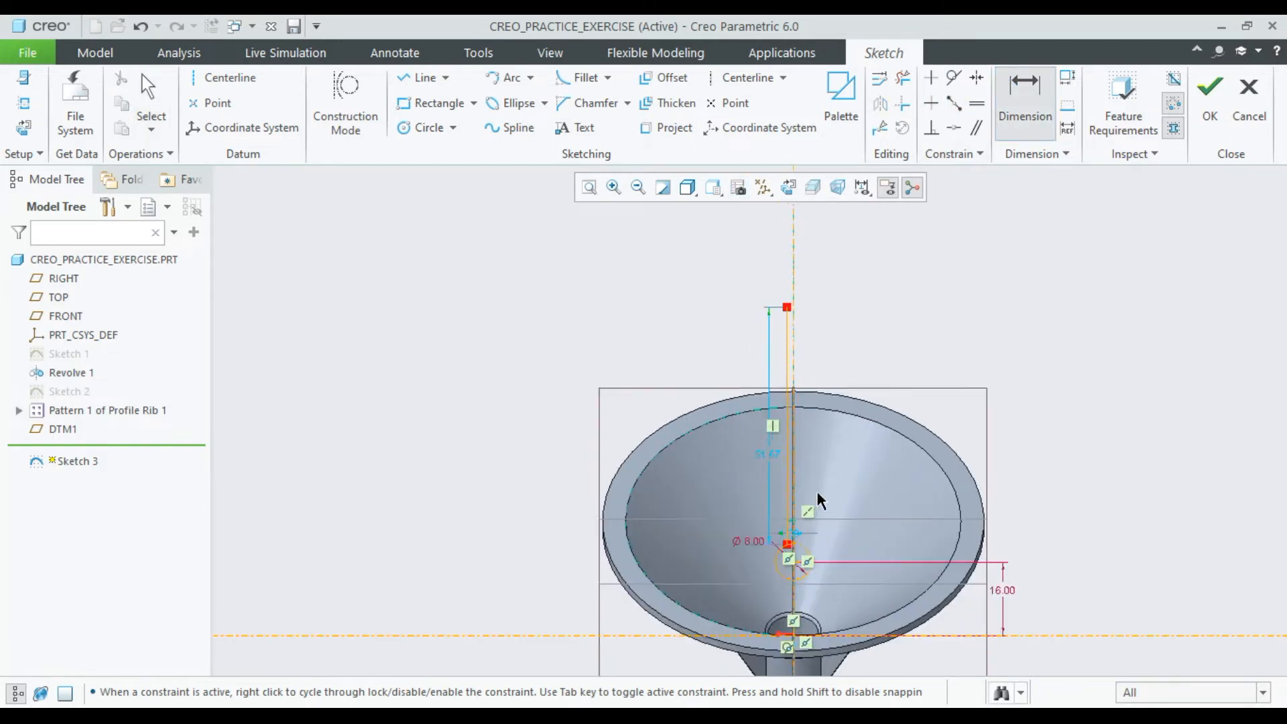
scroll(816, 490, down, 4)
middle_click(1240, 352)
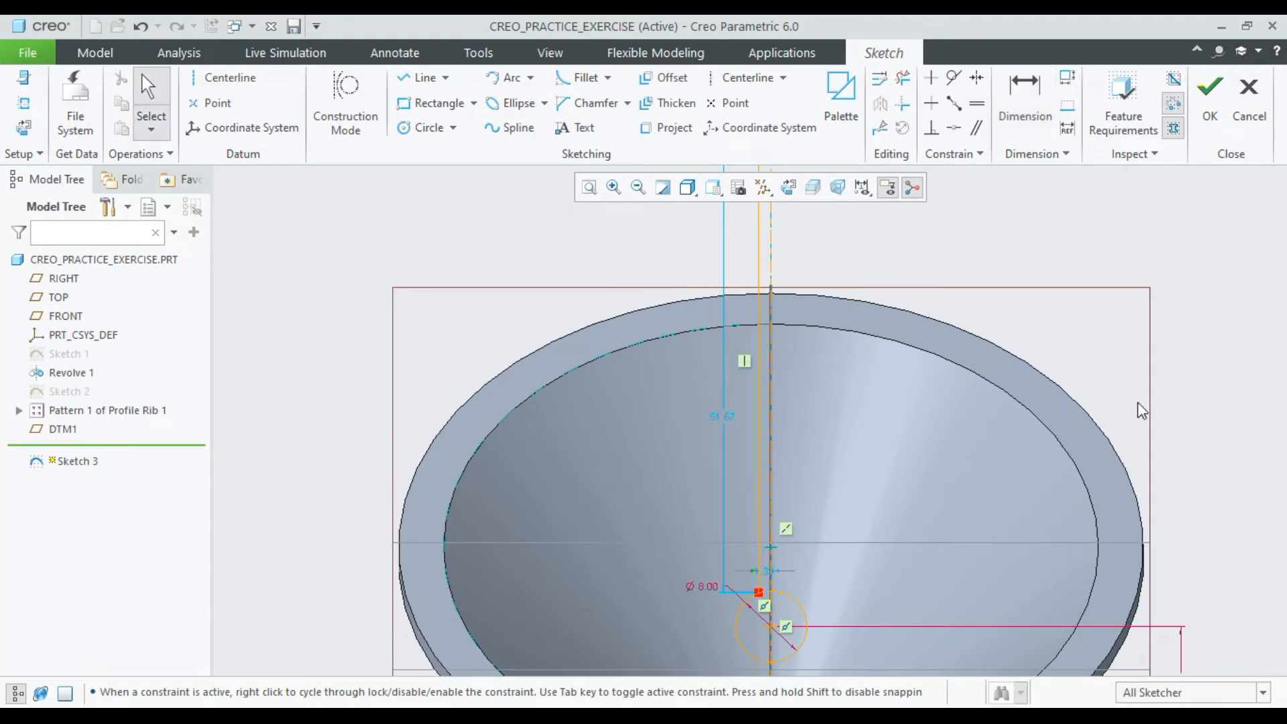
scroll(761, 605, down, 5)
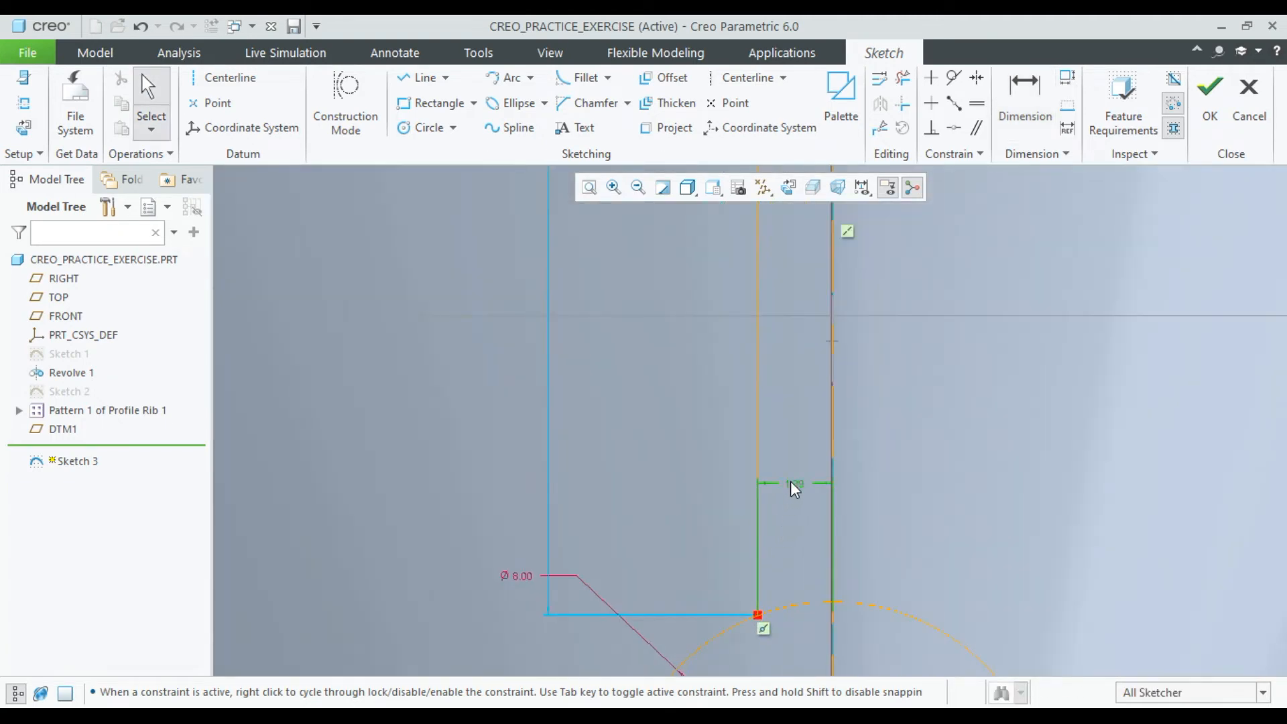
double_click(792, 483)
text(1)
key(Return)
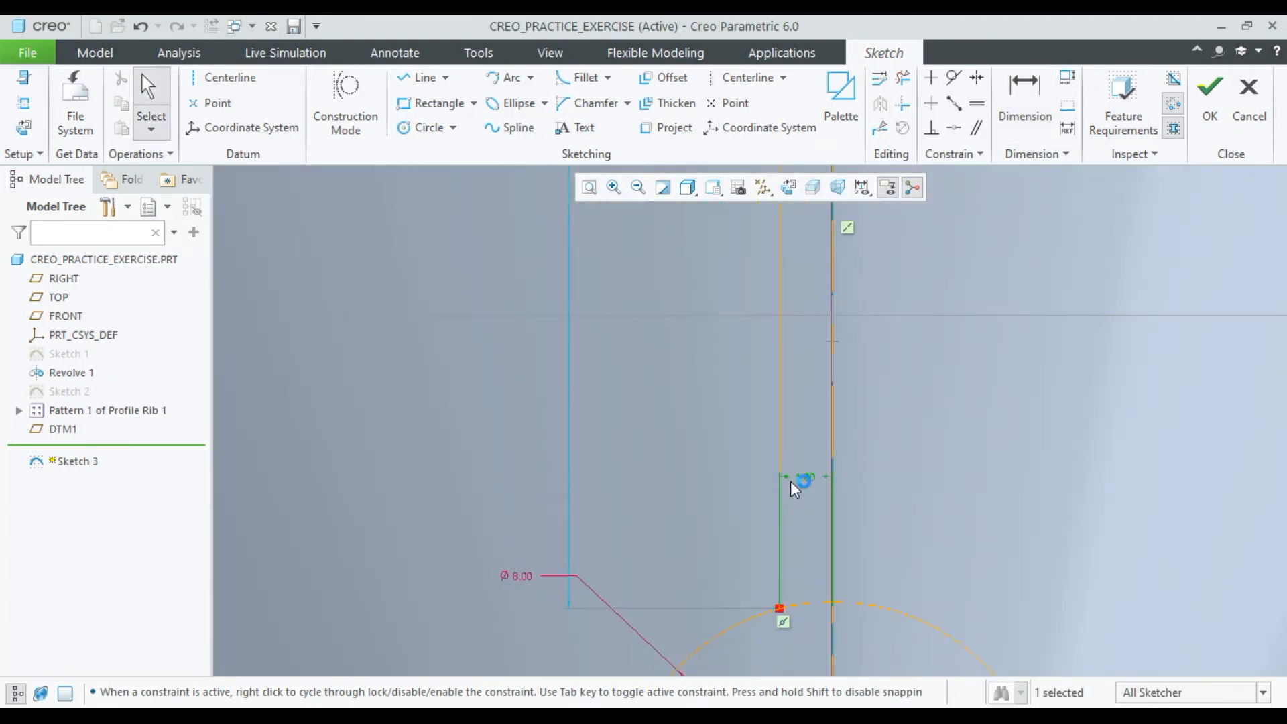
click(888, 497)
scroll(884, 493, up, 5)
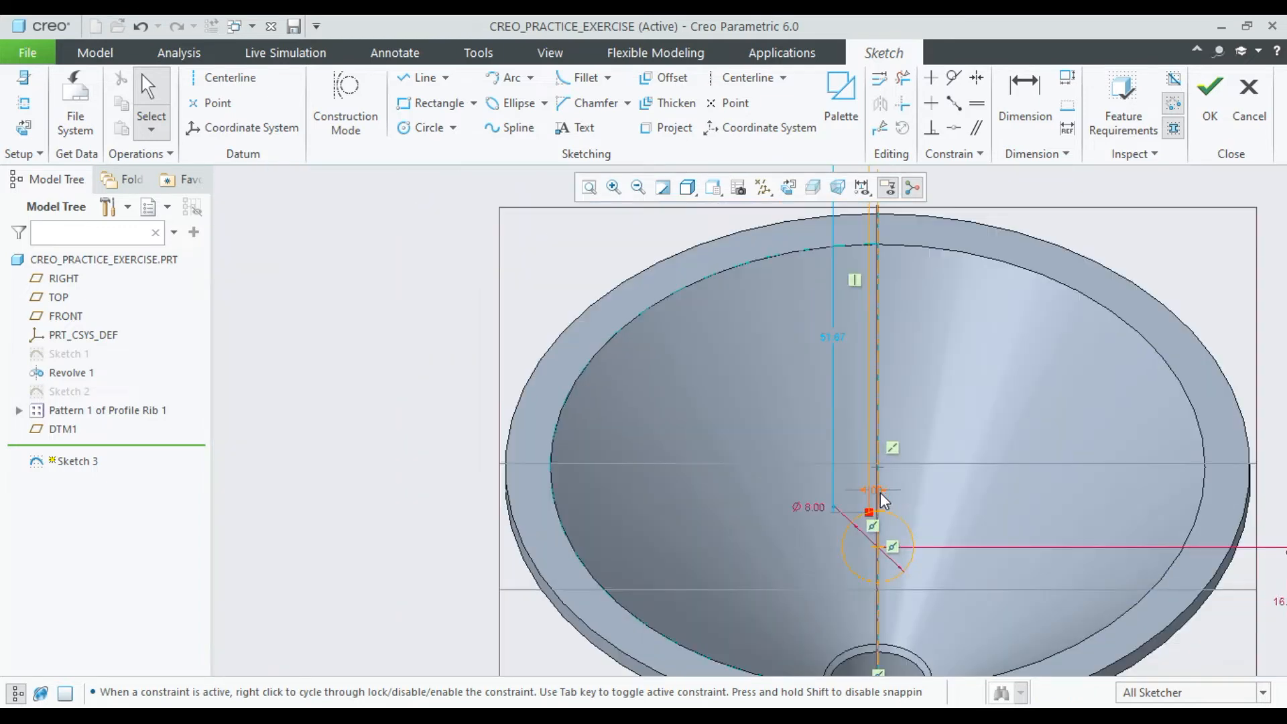
Step: Mirror the vertical line about the vertical centerline
scroll(938, 347, down, 4)
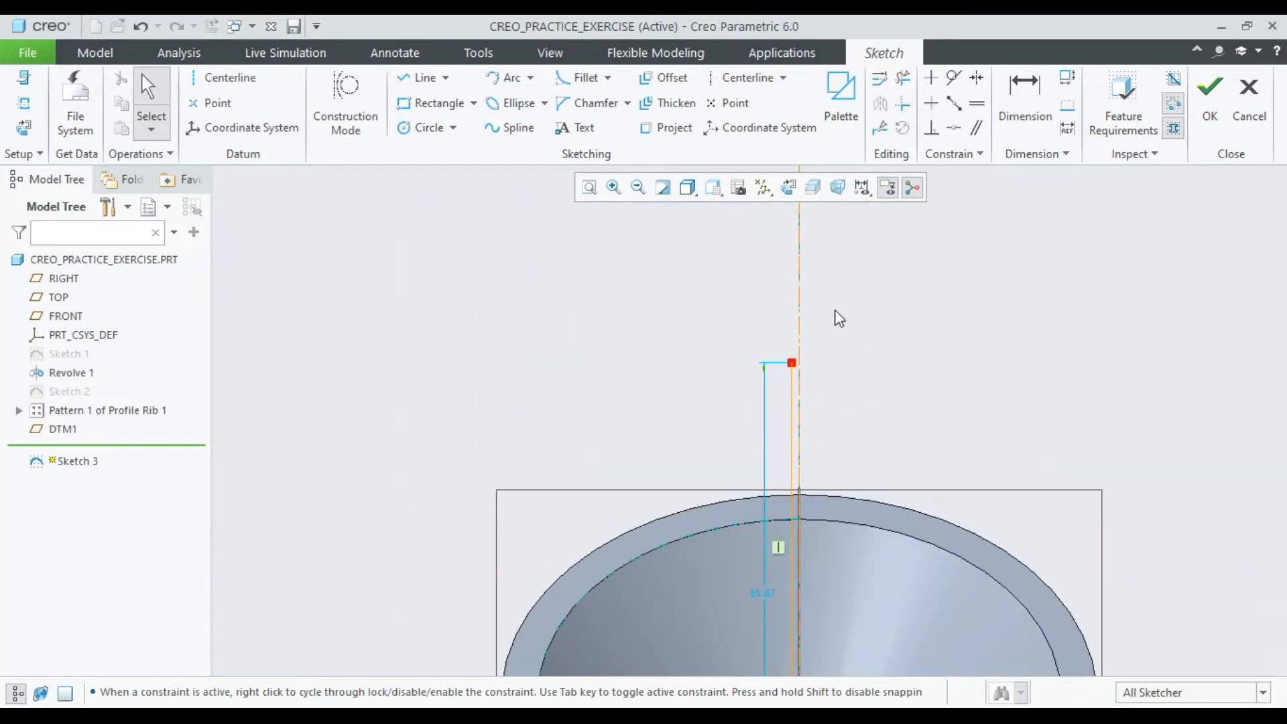
click(792, 414)
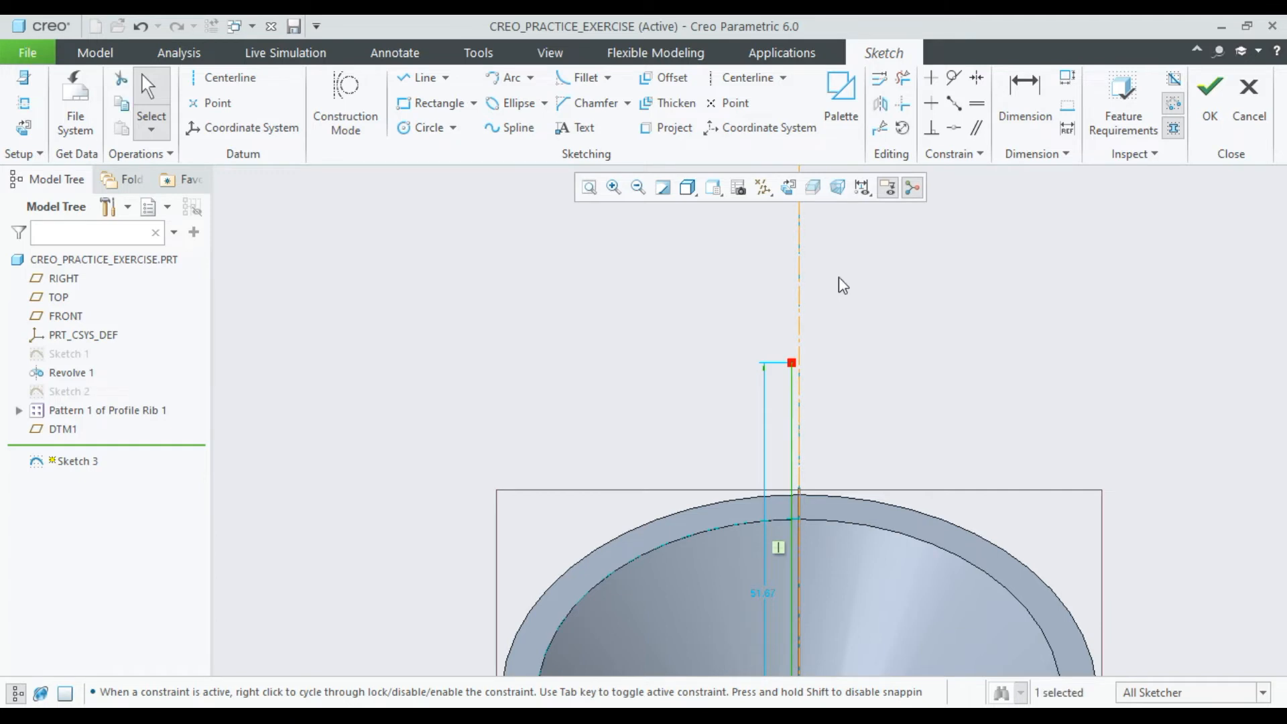
click(882, 104)
click(798, 254)
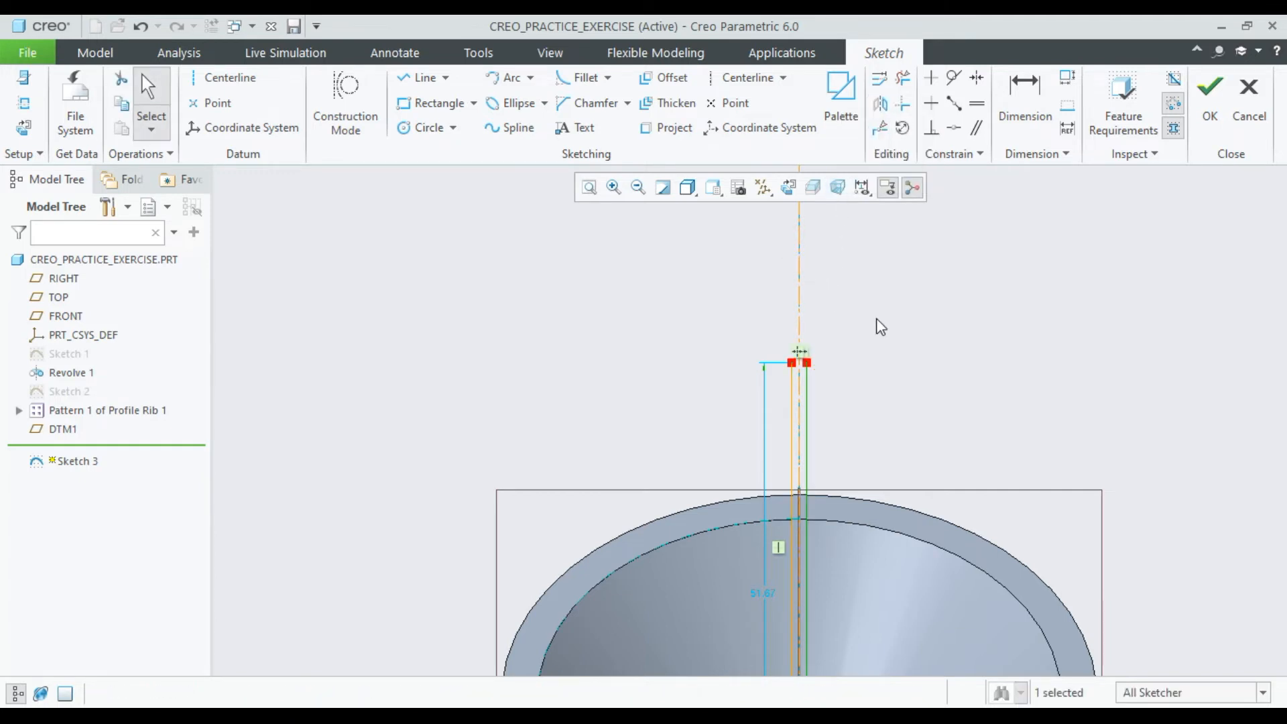
Step: Join the upper ends of the two vertical lines with a horizontal line
click(424, 77)
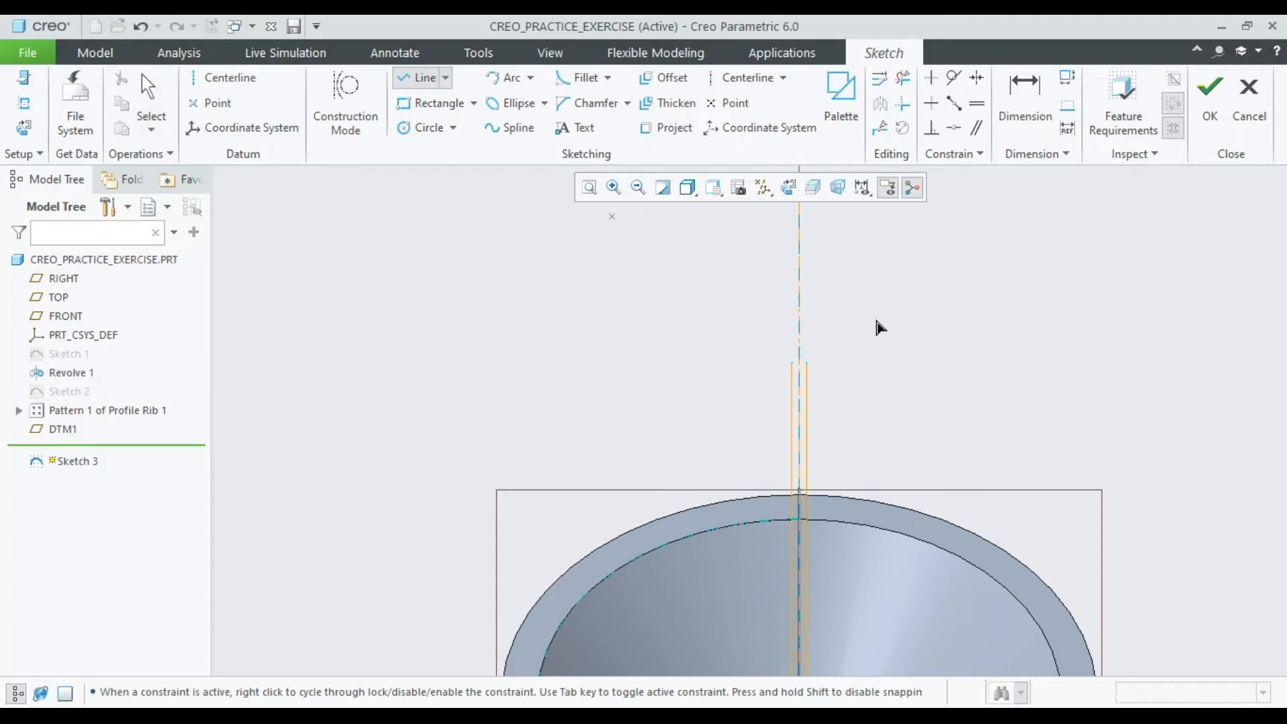
scroll(875, 316, up, 3)
click(702, 403)
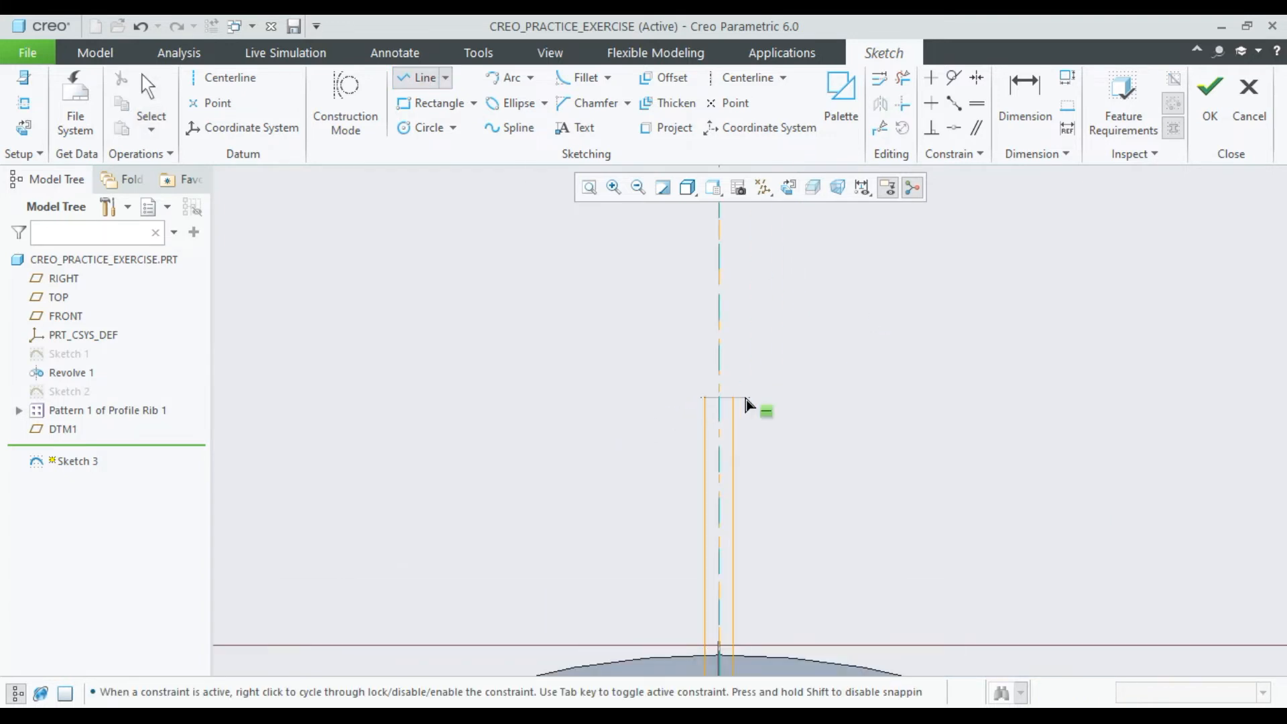
click(732, 402)
middle_click(953, 404)
middle_click(952, 411)
Step: Trim away the part of the circle lying between the two vertical lines to leave one closed keyhole profile
scroll(956, 429, down, 3)
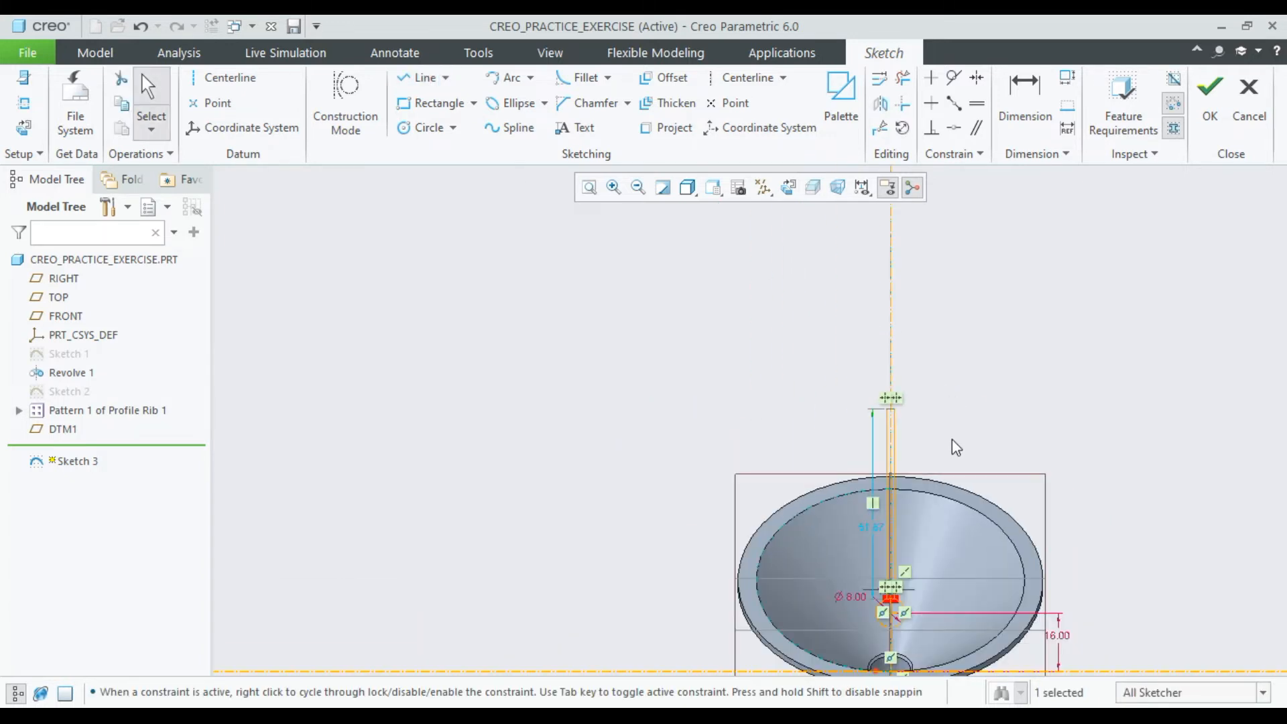
scroll(878, 624, down, 3)
scroll(883, 637, up, 4)
scroll(883, 640, down, 5)
scroll(818, 641, up, 5)
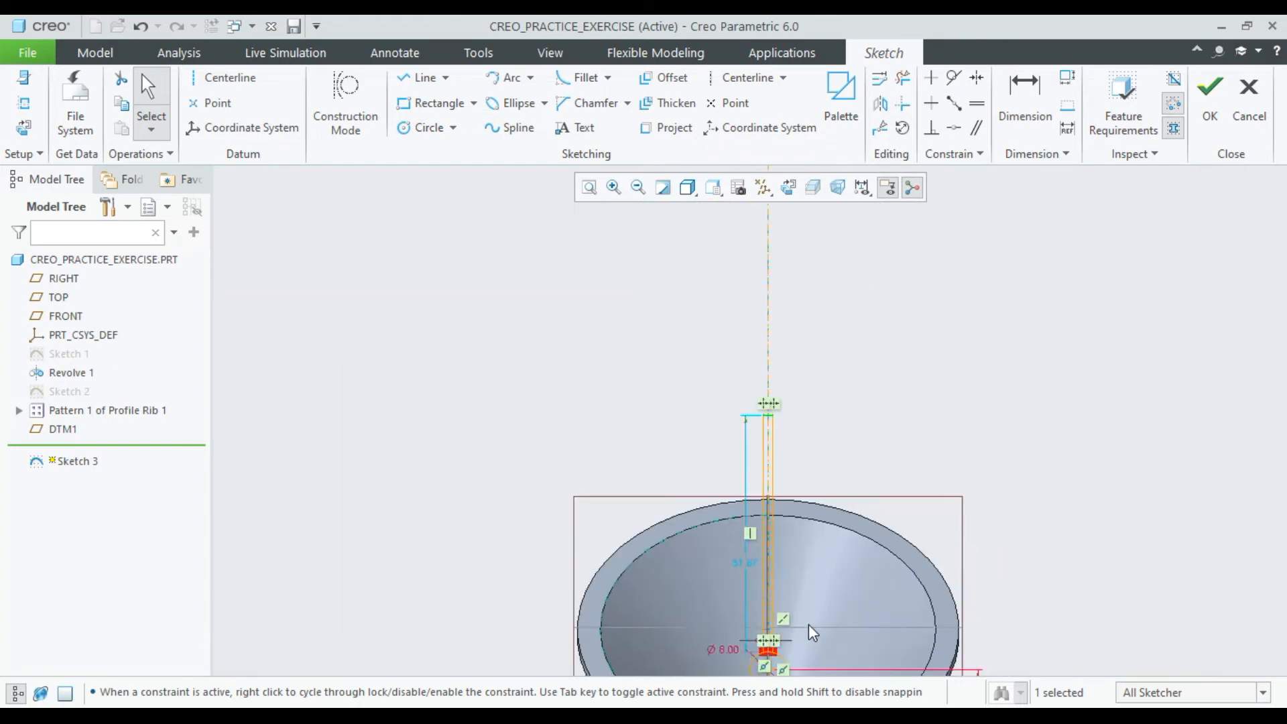
click(593, 190)
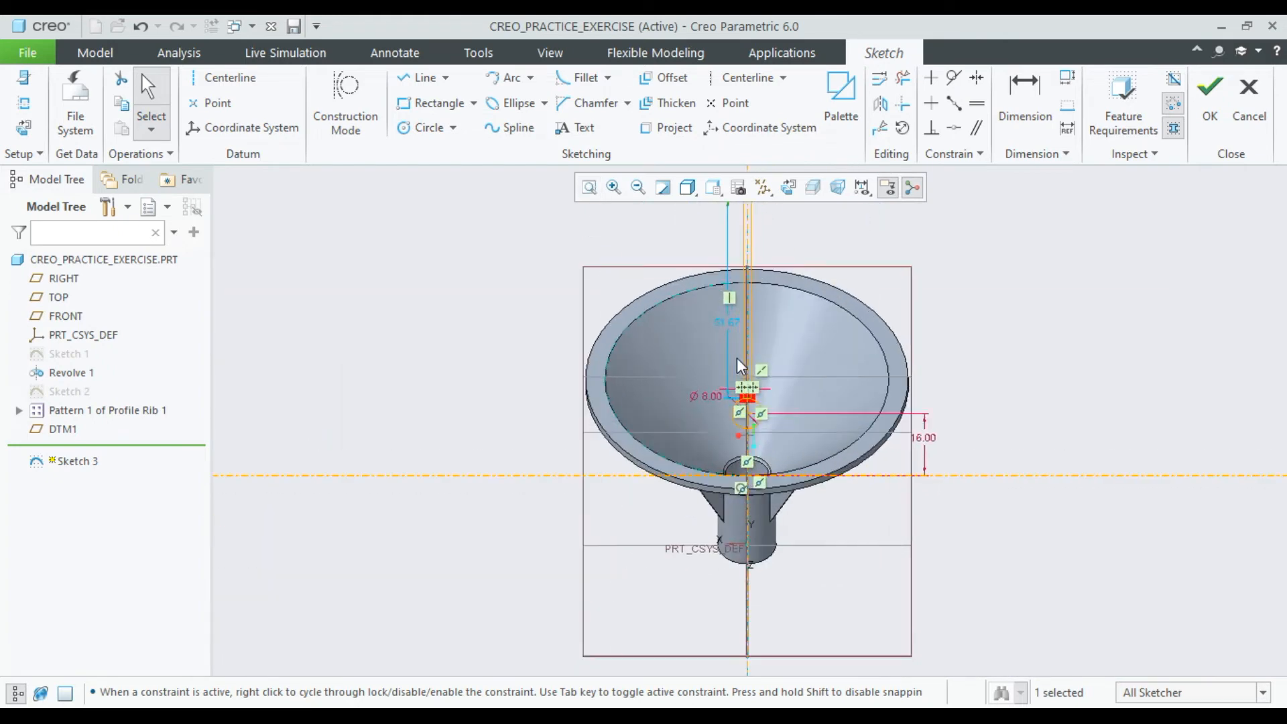
scroll(756, 525, down, 8)
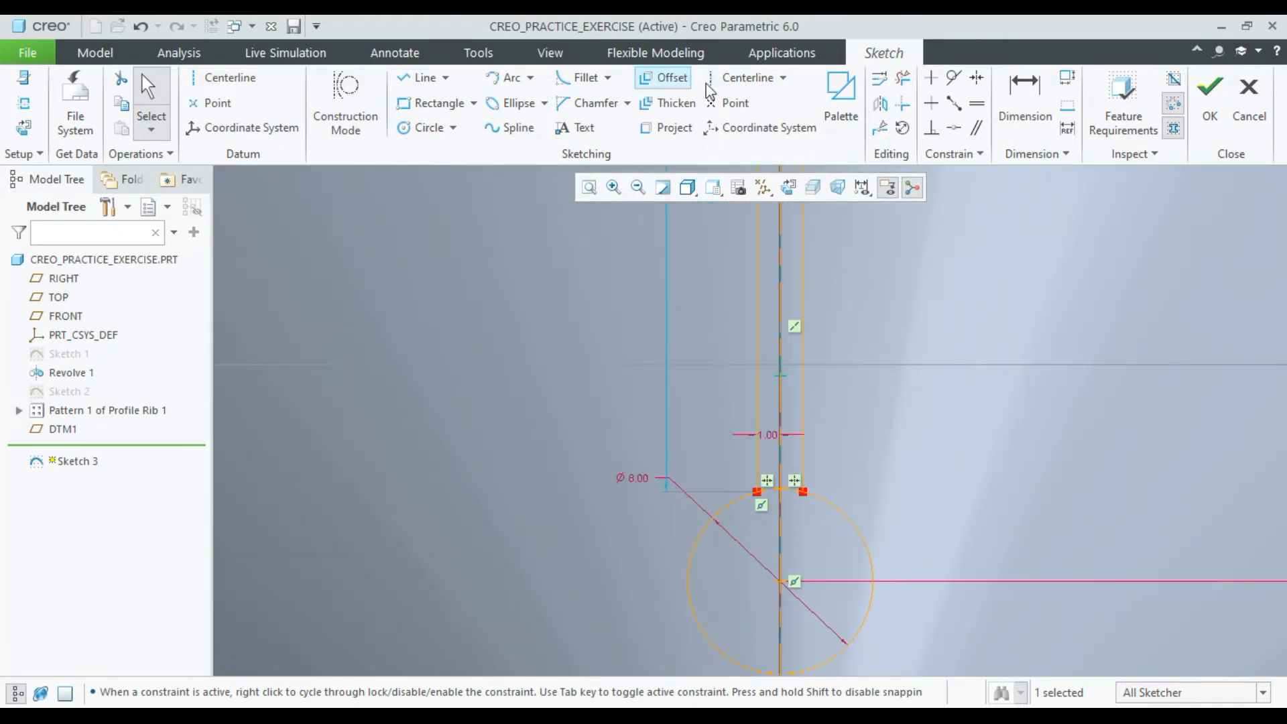
click(903, 77)
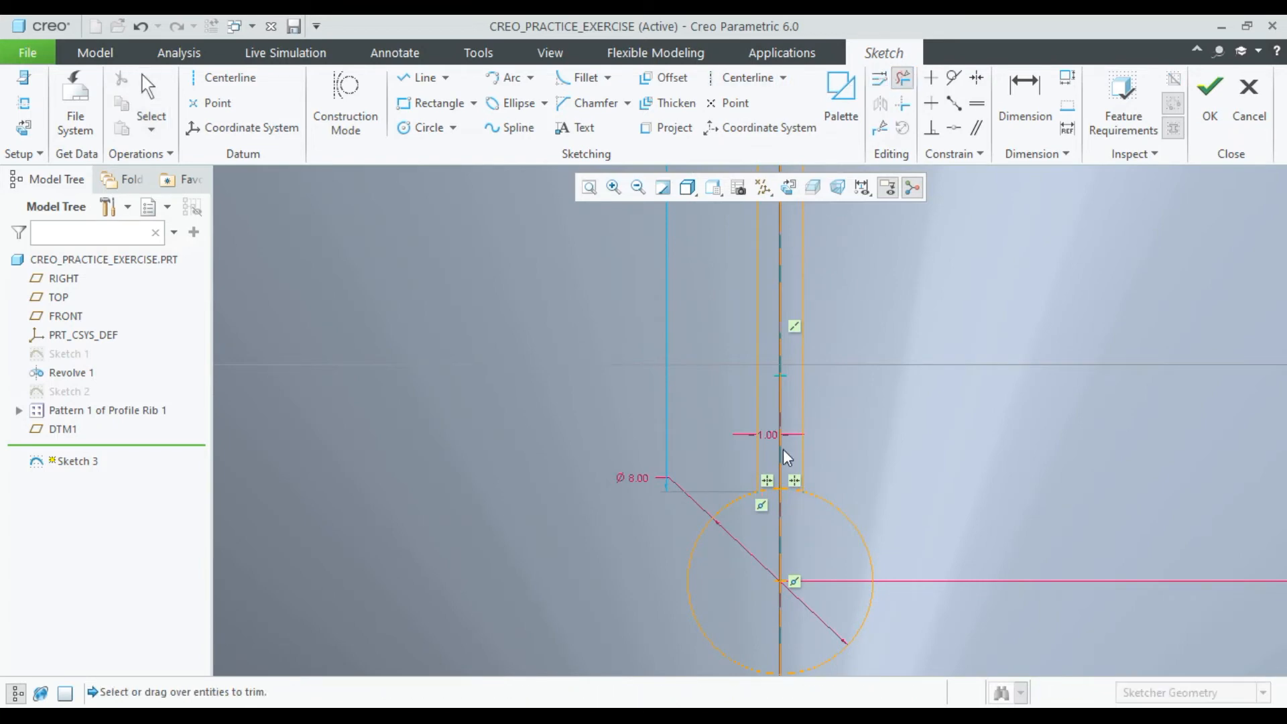
click(772, 476)
click(792, 491)
middle_click(875, 435)
scroll(873, 425, up, 5)
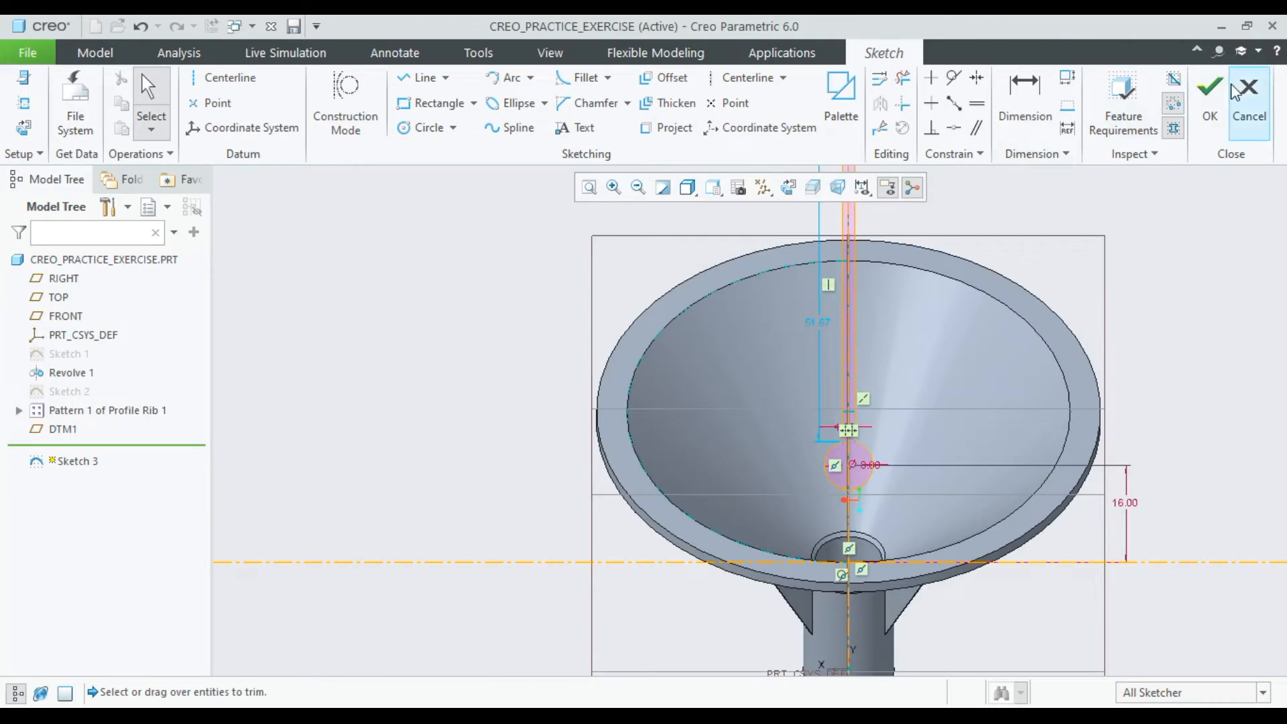
Step: Finish the keyhole sketch and start an extrude from it that removes material
click(1210, 91)
middle_drag(971, 312, 899, 295)
click(510, 100)
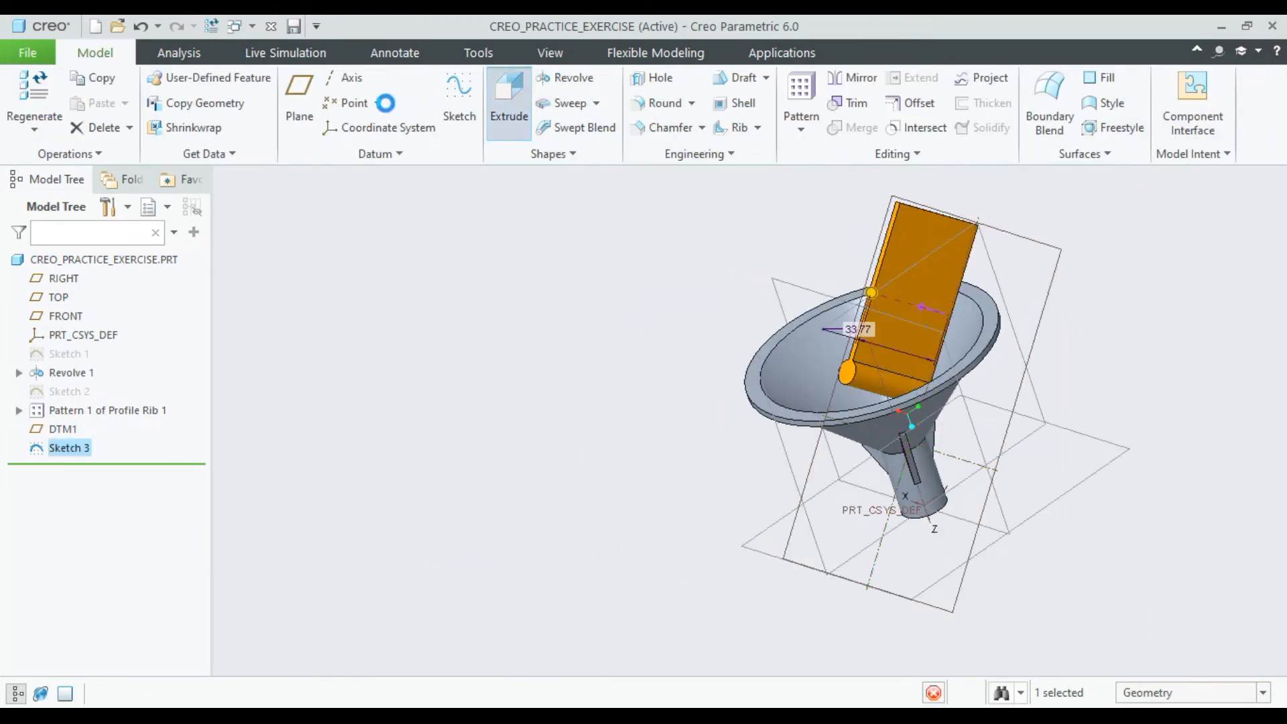
click(366, 107)
middle_drag(647, 345, 721, 392)
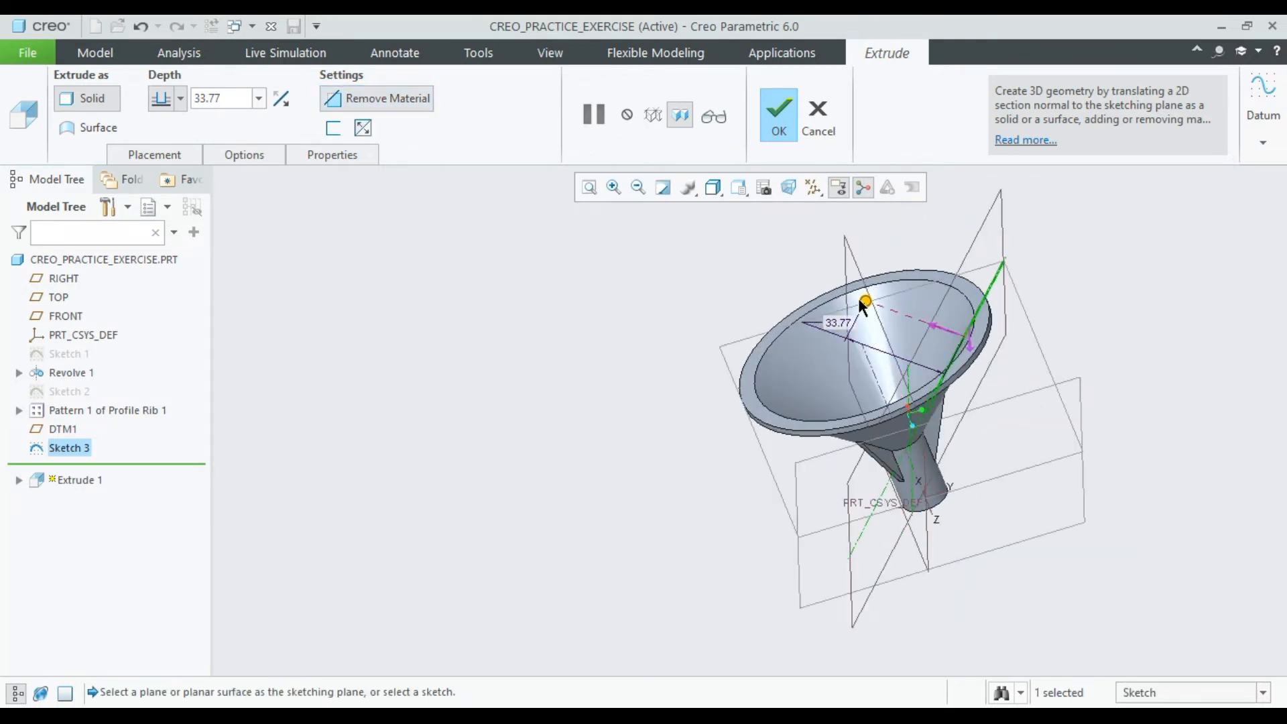
Step: Pull the cut's depth to about 45 toward the other side of the sketch plane
drag(864, 301, 1106, 356)
middle_drag(943, 401, 992, 423)
scroll(1020, 376, up, 6)
scroll(1001, 358, up, 2)
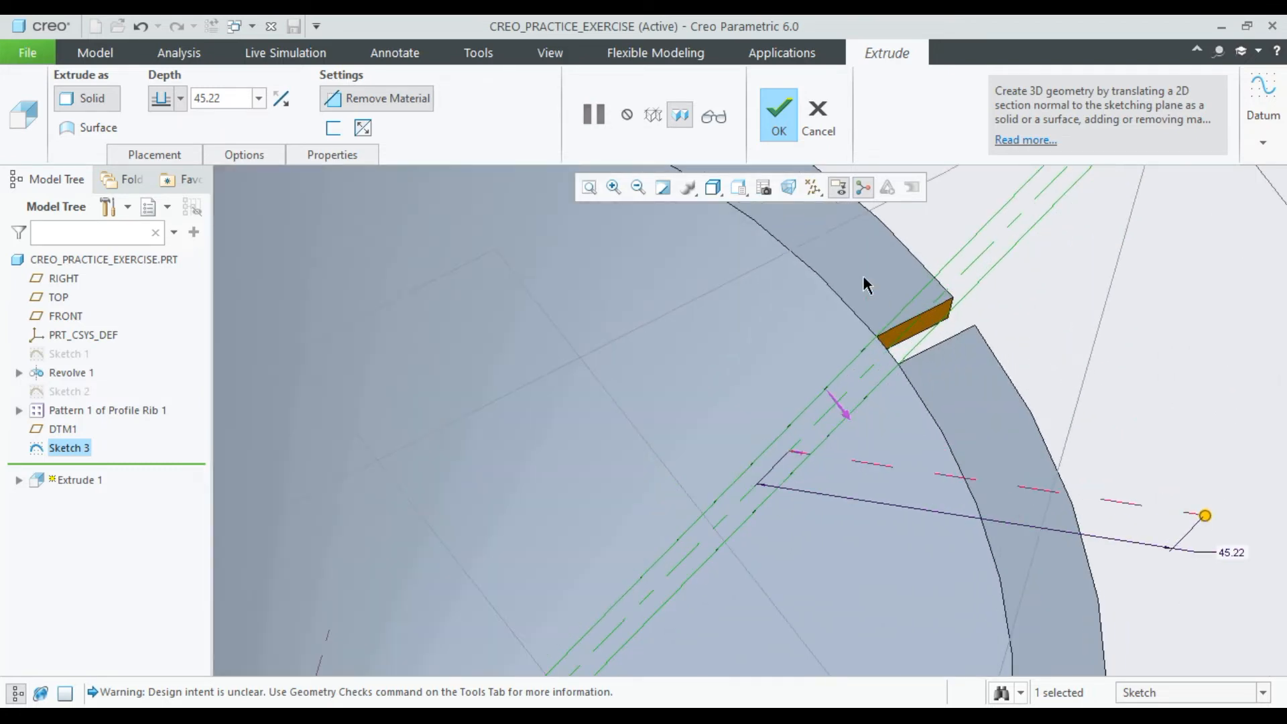
middle_drag(904, 358, 843, 341)
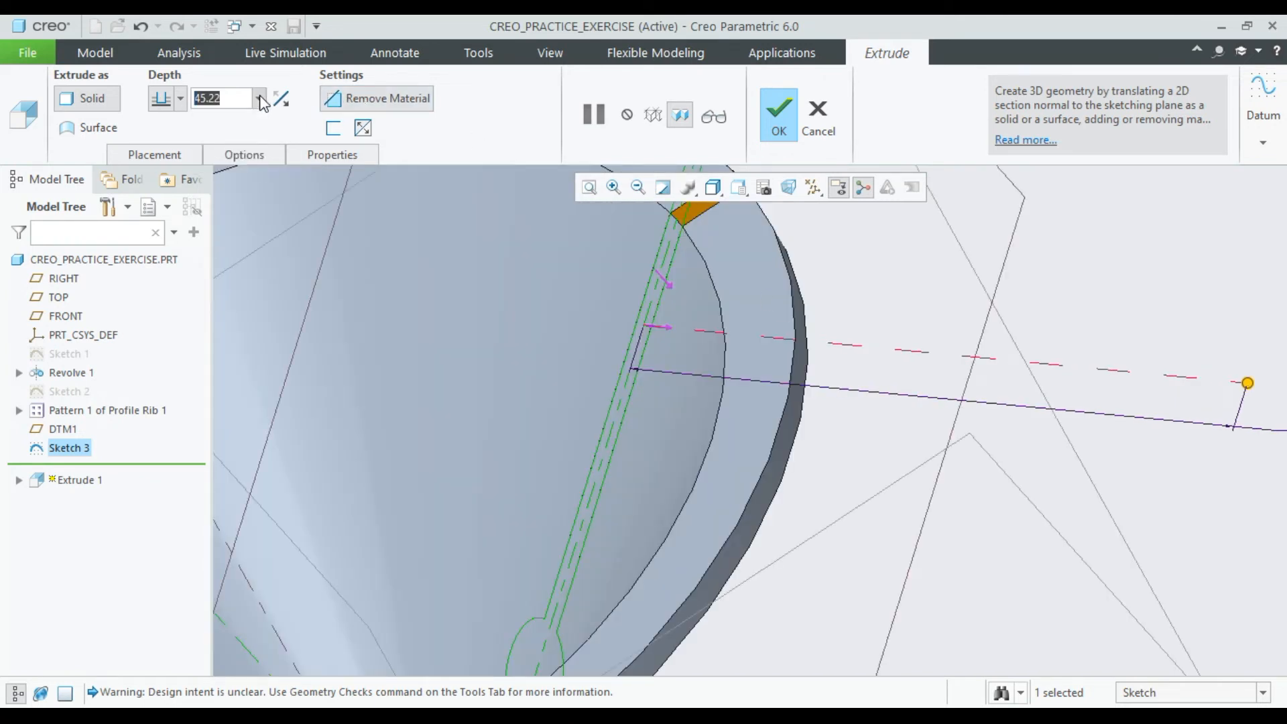
Step: Make the cut's depth symmetric about the sketch plane and create the keyhole slot through the cone wall
click(180, 98)
click(161, 155)
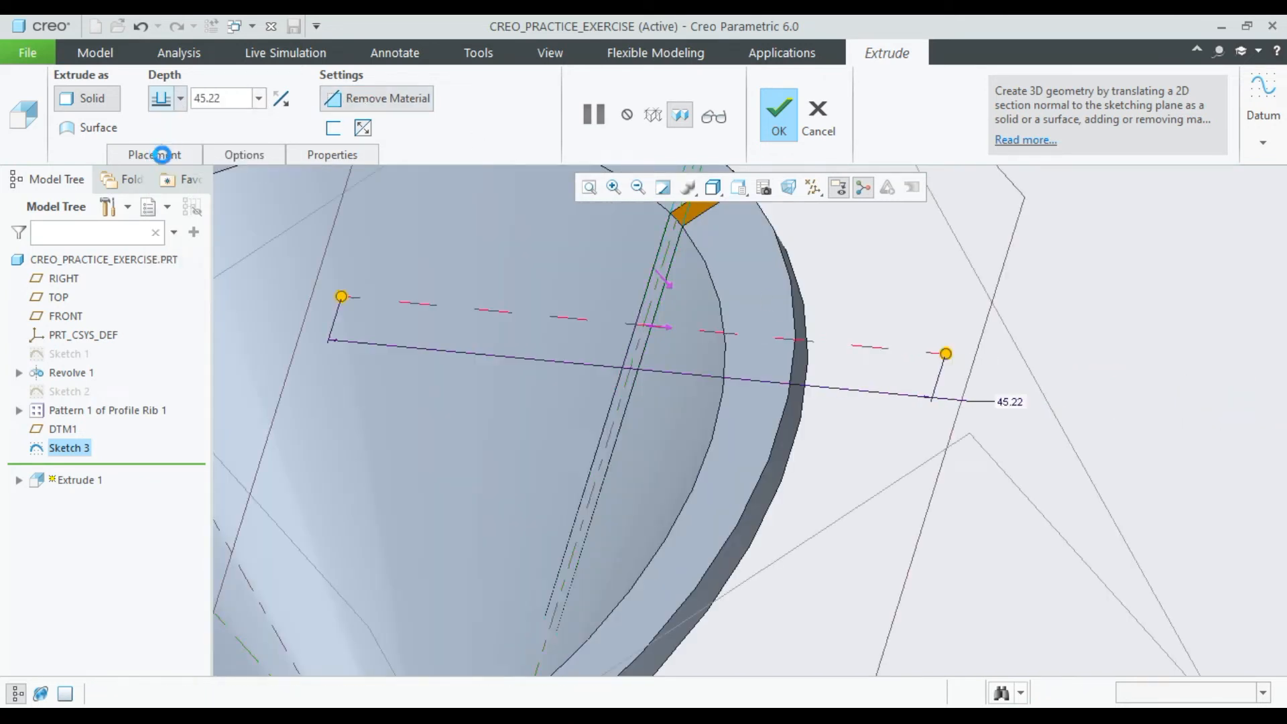
middle_drag(572, 315, 617, 319)
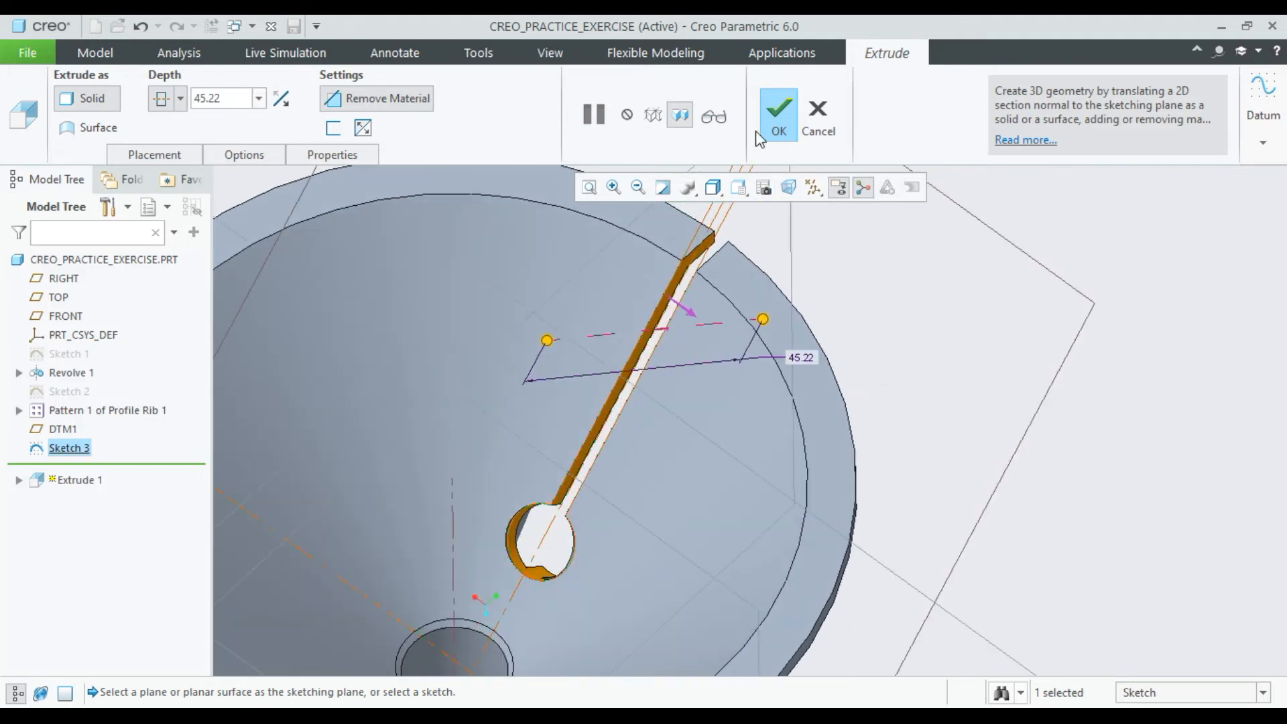
click(778, 114)
Step: Start an axis pattern of the keyhole cut around the funnel's central axis
key(ctrl+d)
middle_drag(788, 391, 530, 517)
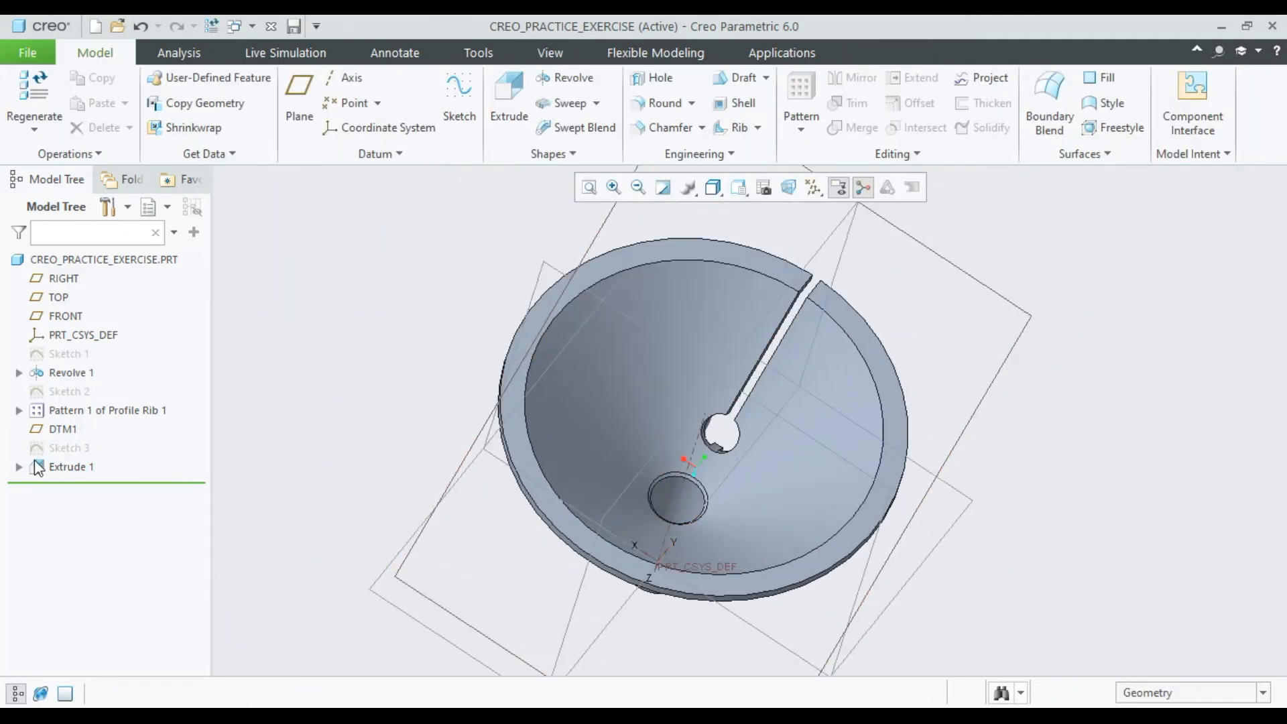
click(65, 467)
click(798, 128)
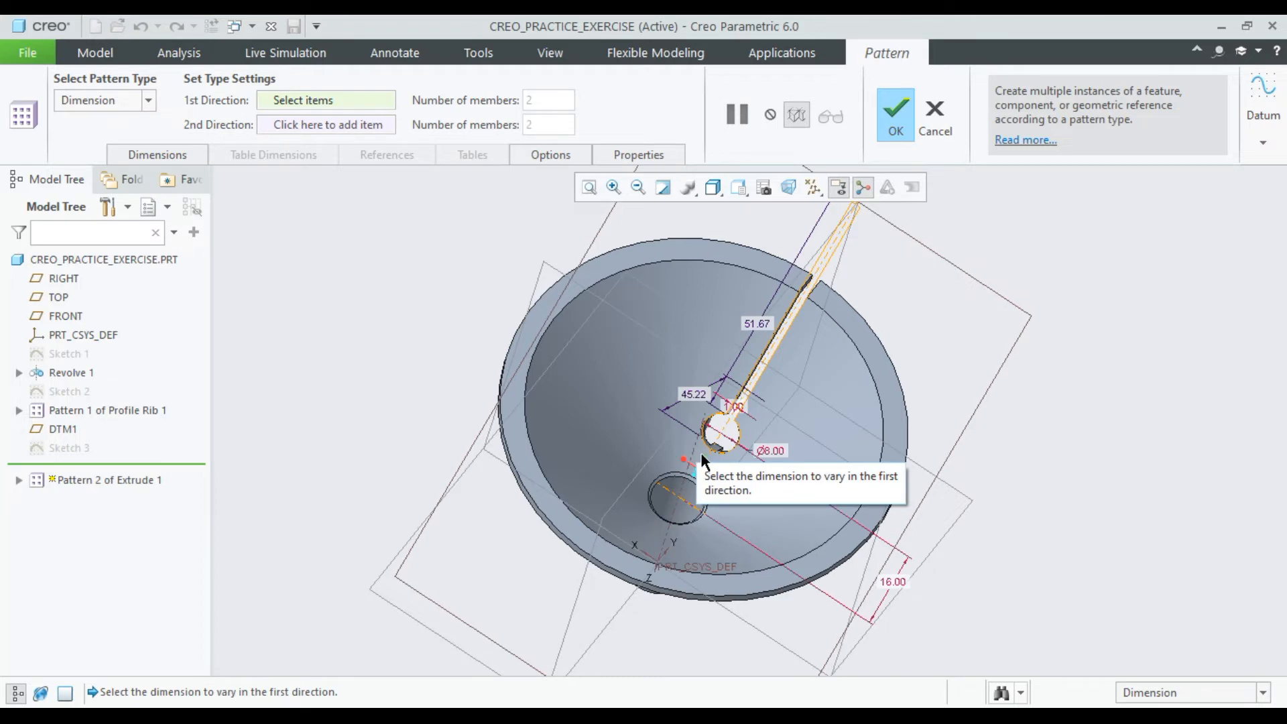
middle_drag(693, 446, 685, 409)
scroll(682, 403, up, 5)
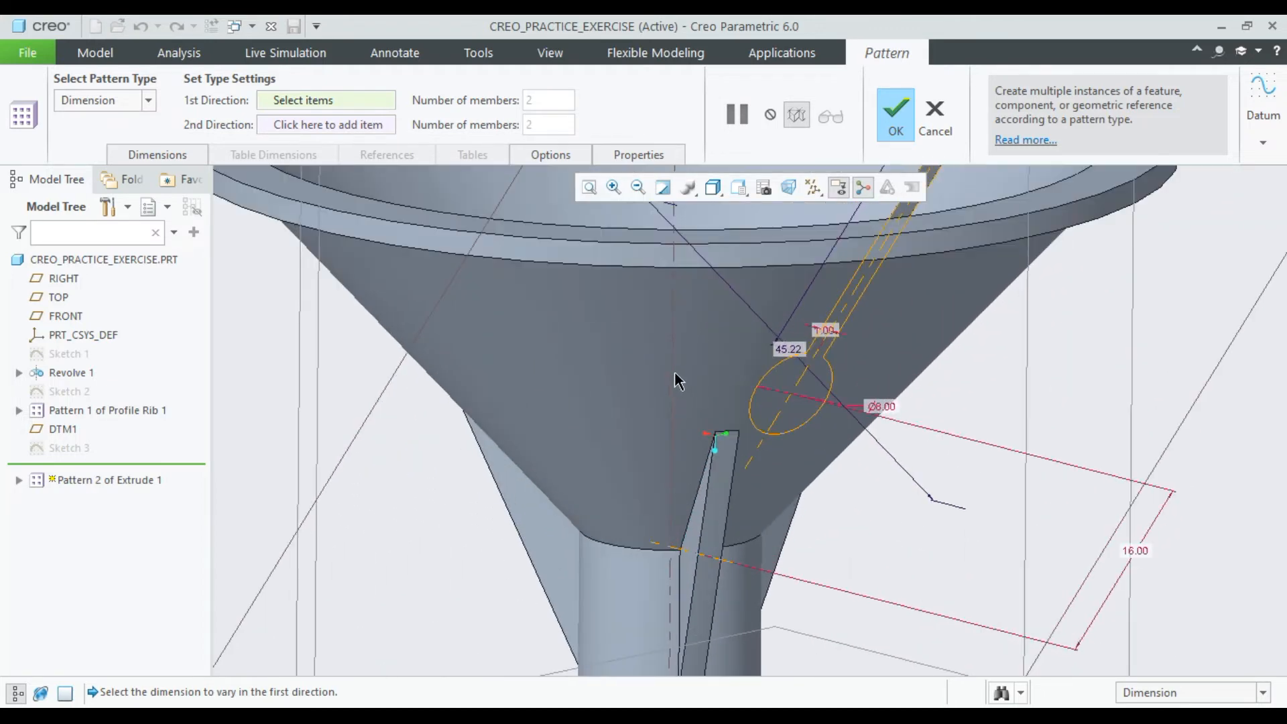
click(127, 108)
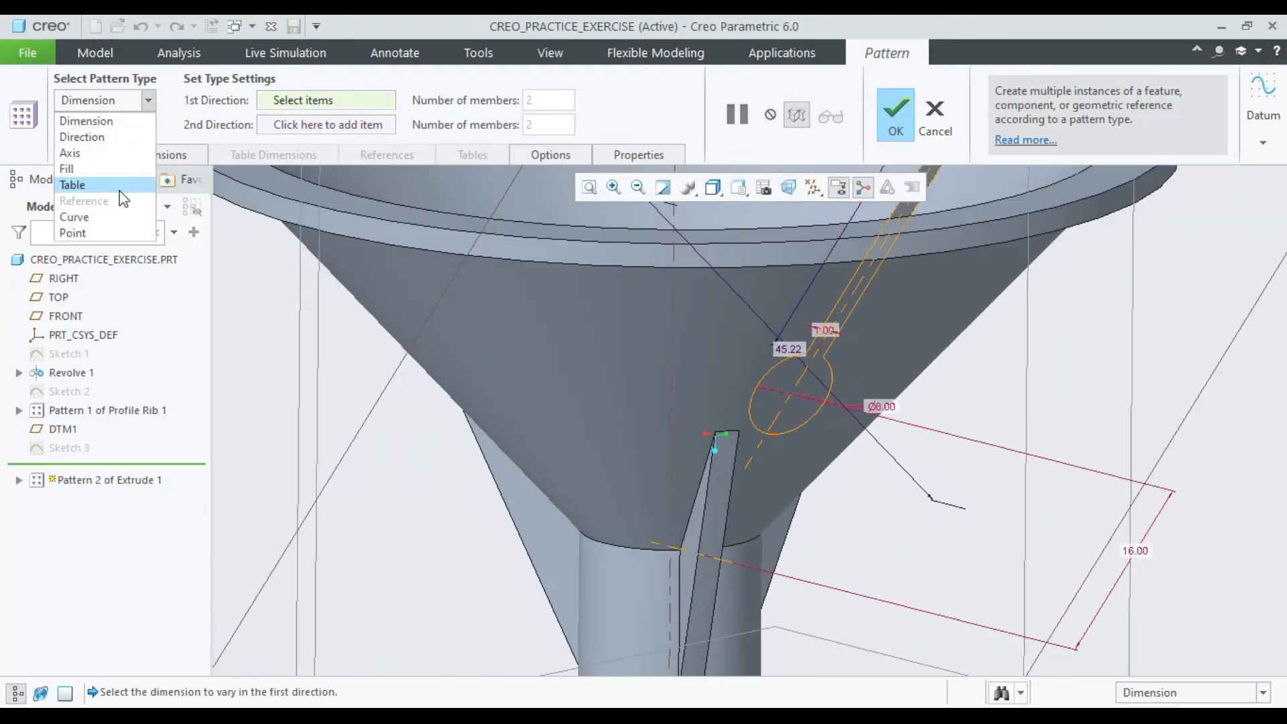
click(113, 155)
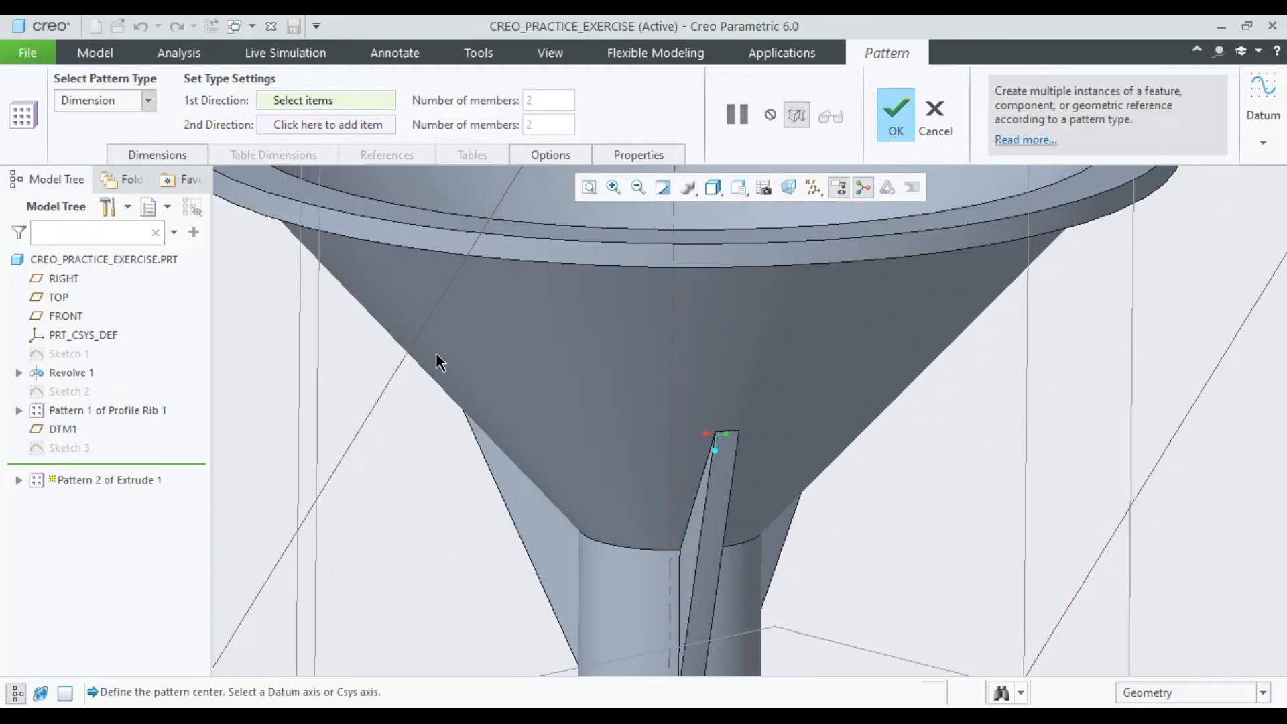
click(671, 383)
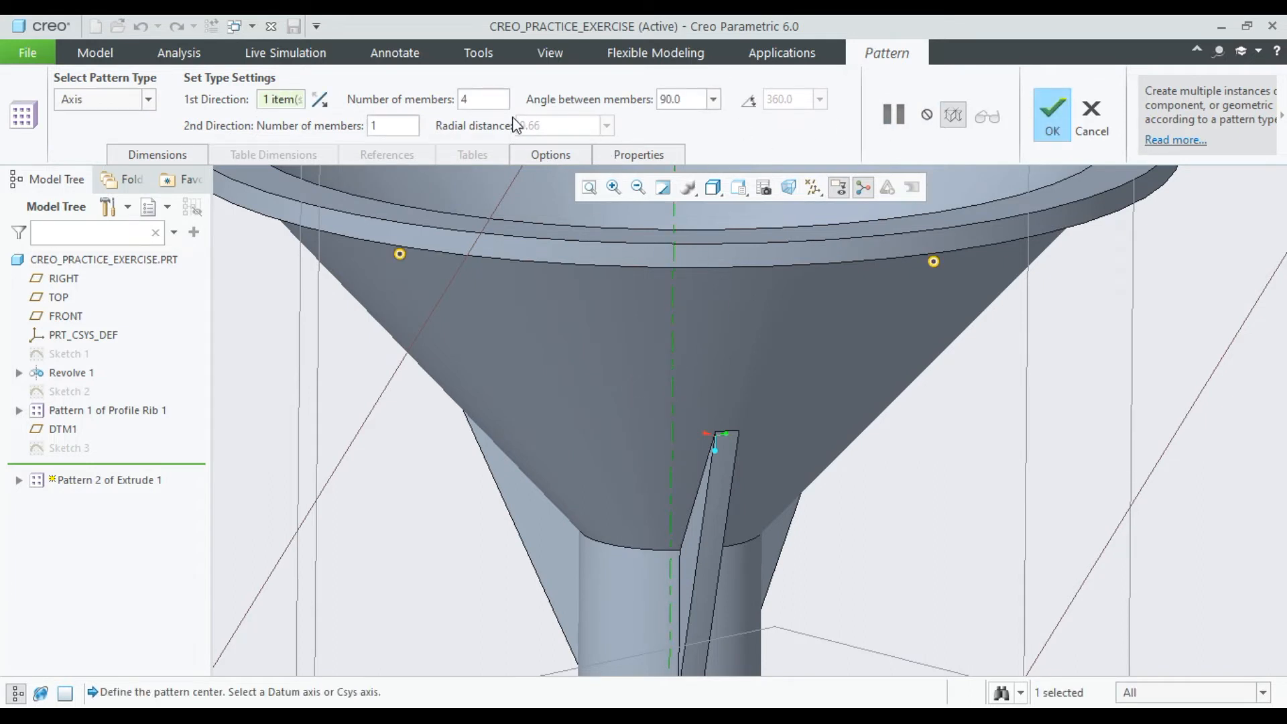
Step: Set the keyhole cut's pattern to 3 members at 120° between members and create it
text(3)
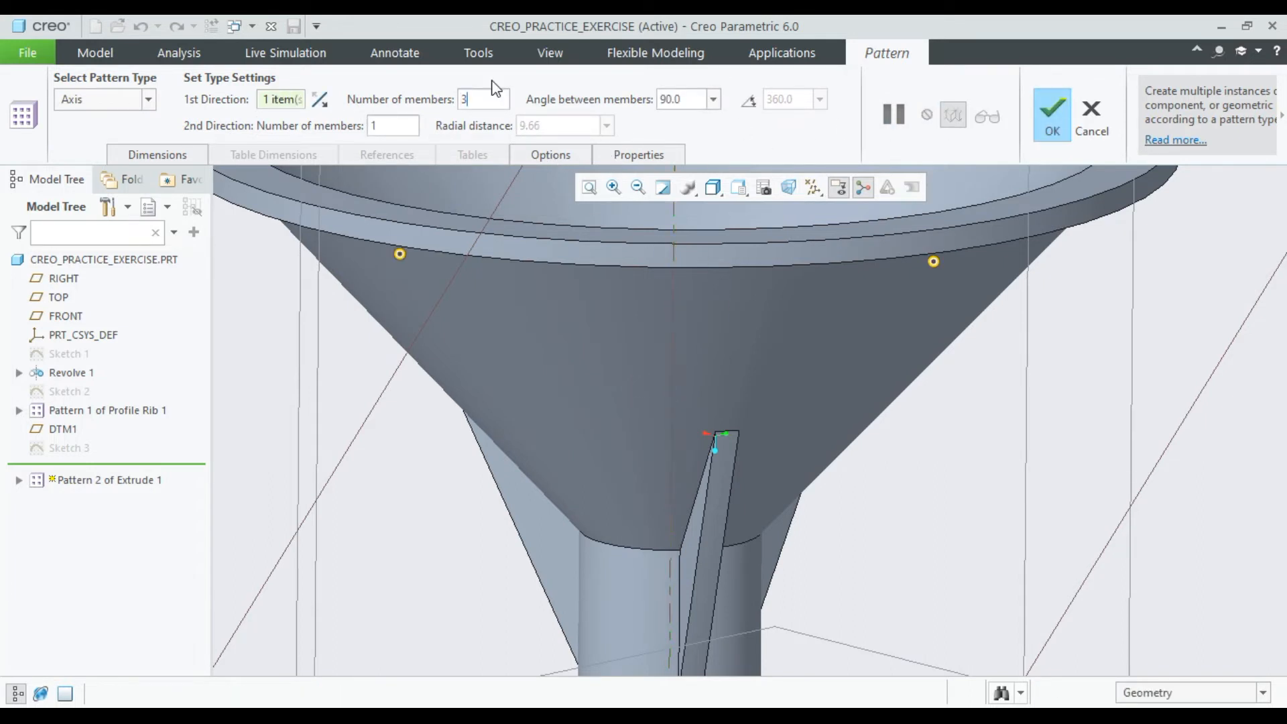
double_click(694, 102)
text(120)
key(Return)
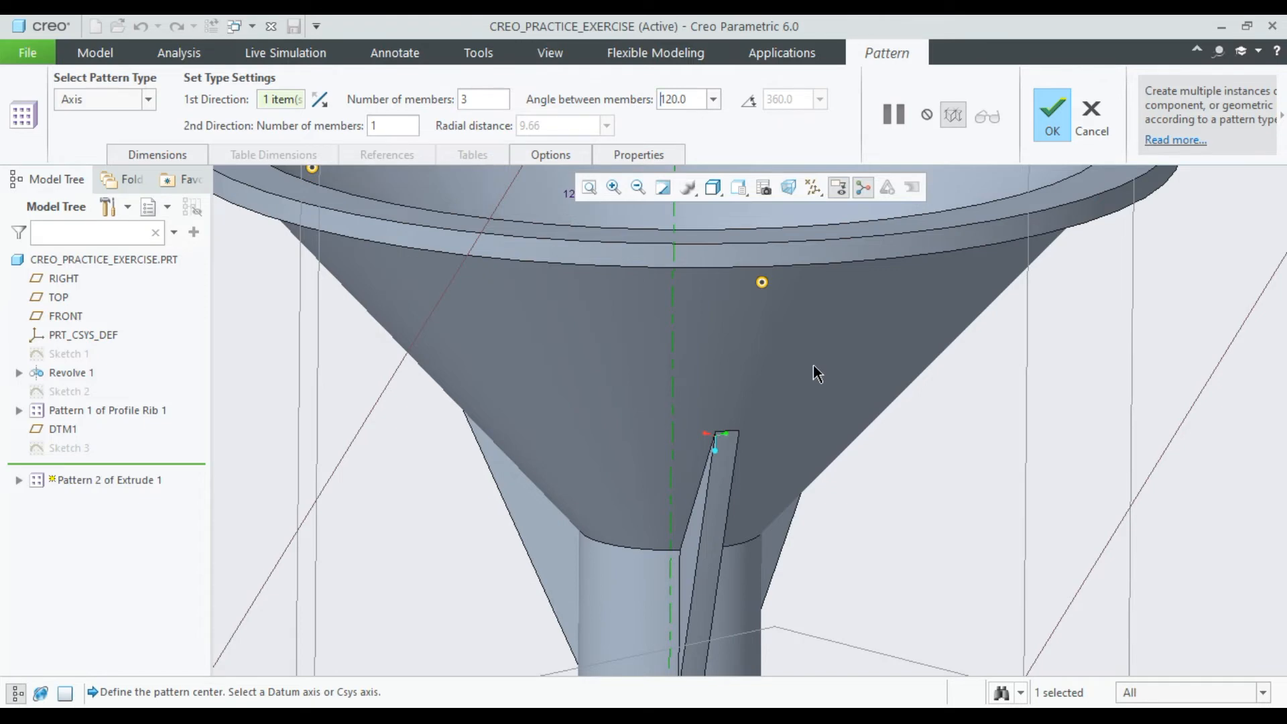
scroll(814, 365, up, 5)
middle_drag(821, 380, 822, 428)
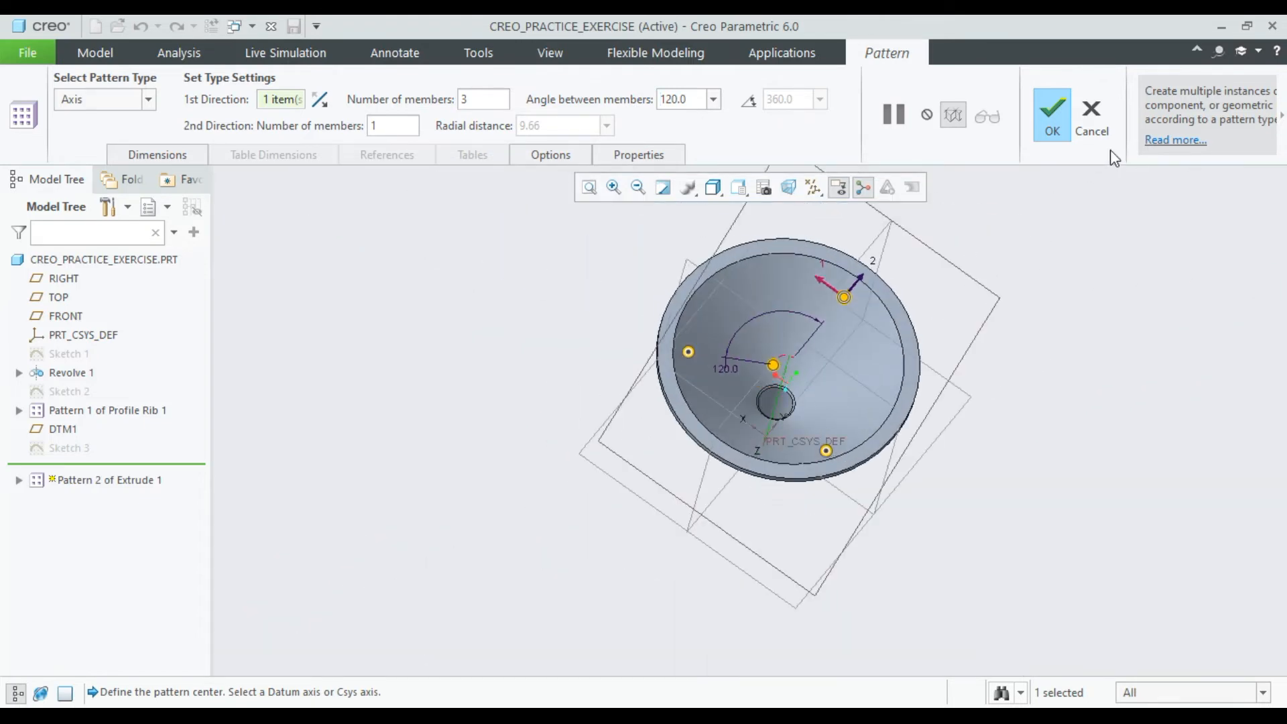
click(1053, 121)
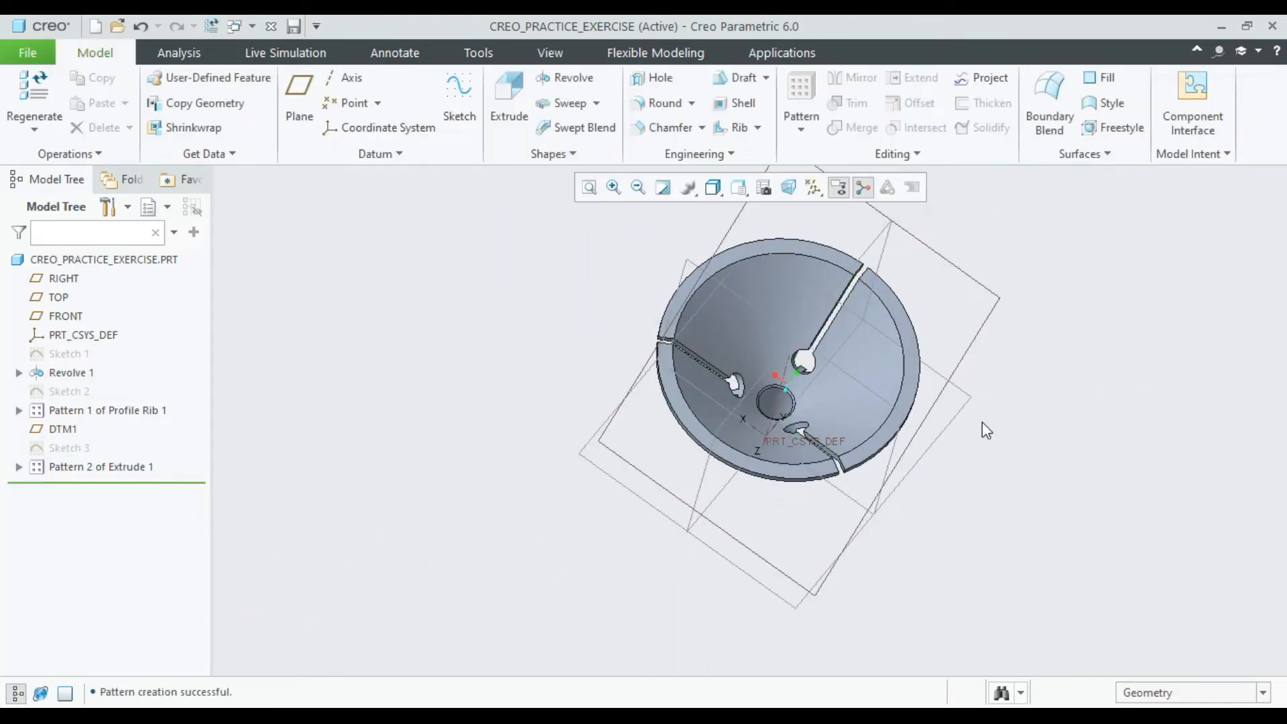
Step: Reopen the keyhole slot pattern's definition and review its angle and pattern type options without changing them
middle_drag(983, 421, 724, 231)
middle_drag(762, 288, 787, 523)
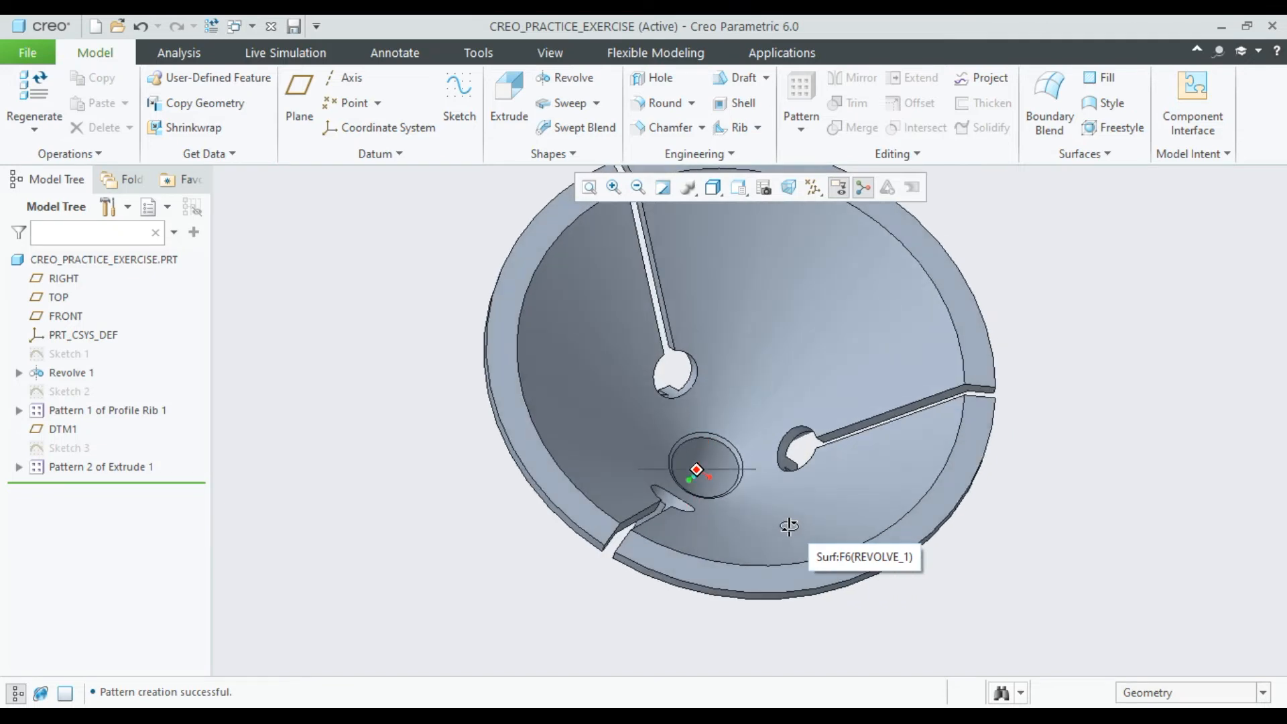
click(102, 467)
click(132, 351)
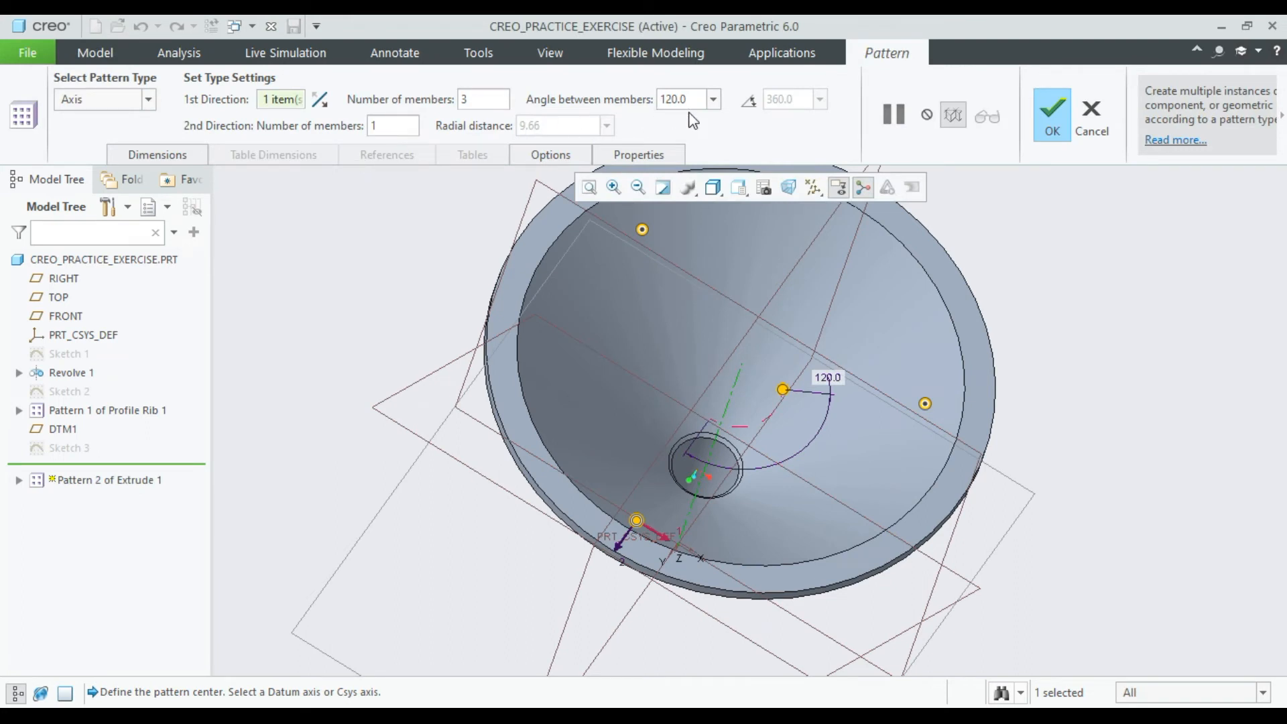
click(714, 100)
click(714, 100)
click(149, 102)
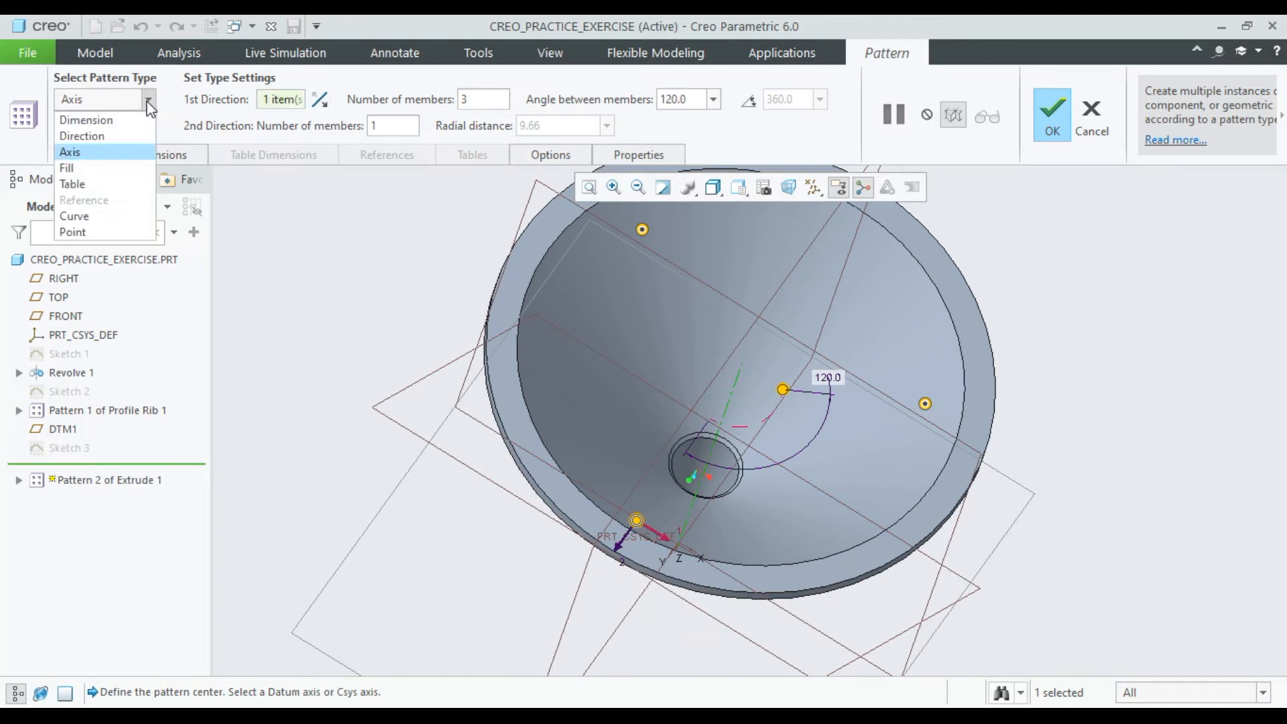
click(149, 102)
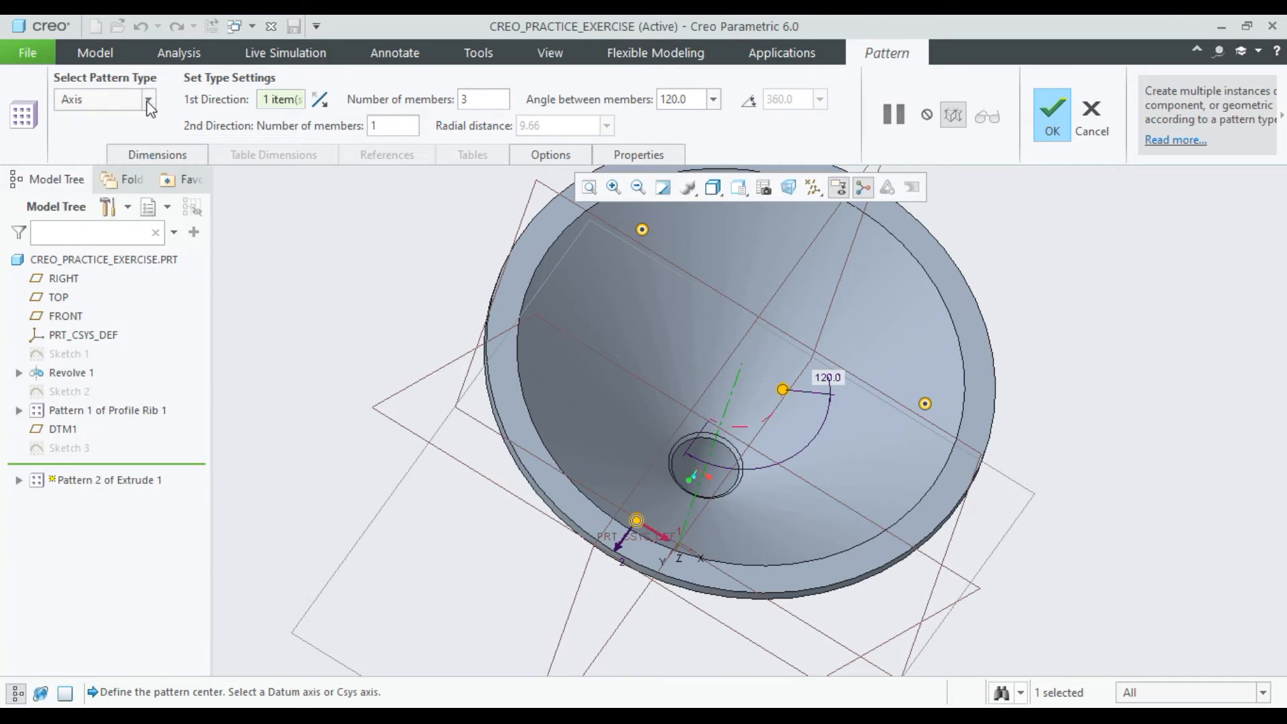
click(1076, 107)
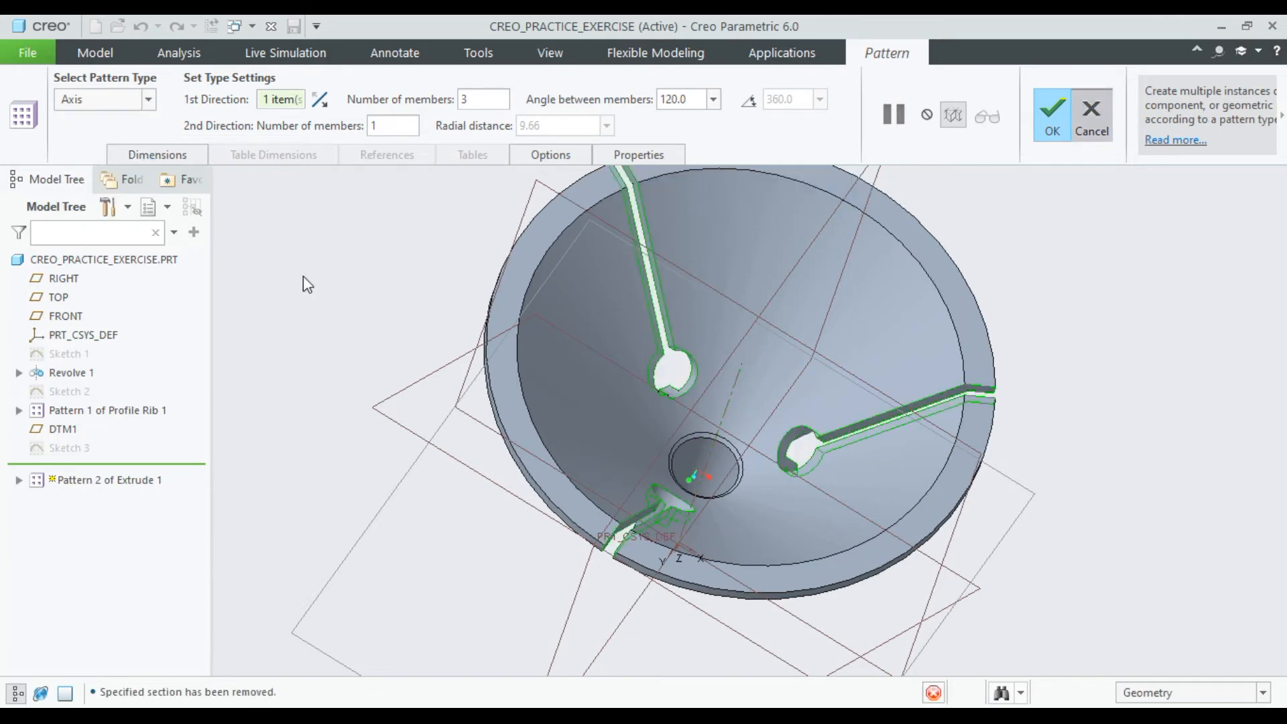
Step: Reopen the rib pattern's definition and examine how its members are placed around the funnel's central axis
middle_drag(305, 279, 420, 336)
scroll(420, 335, down, 2)
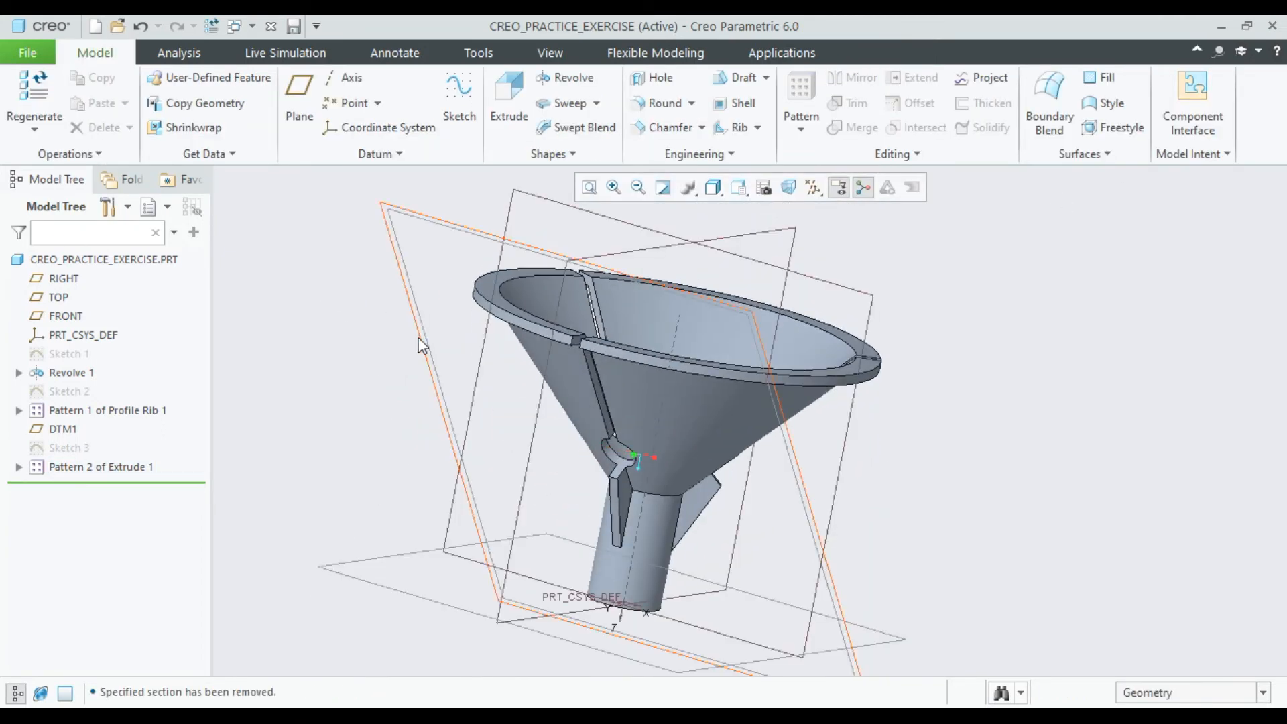
click(65, 414)
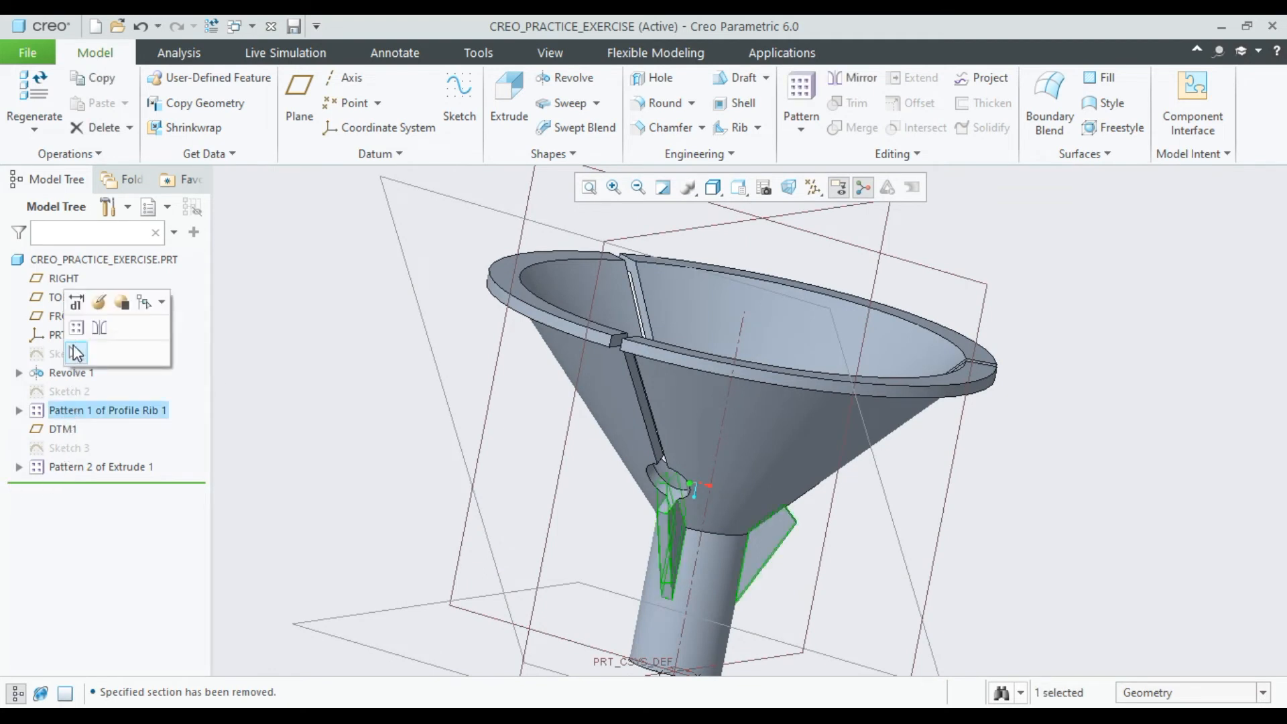
click(99, 302)
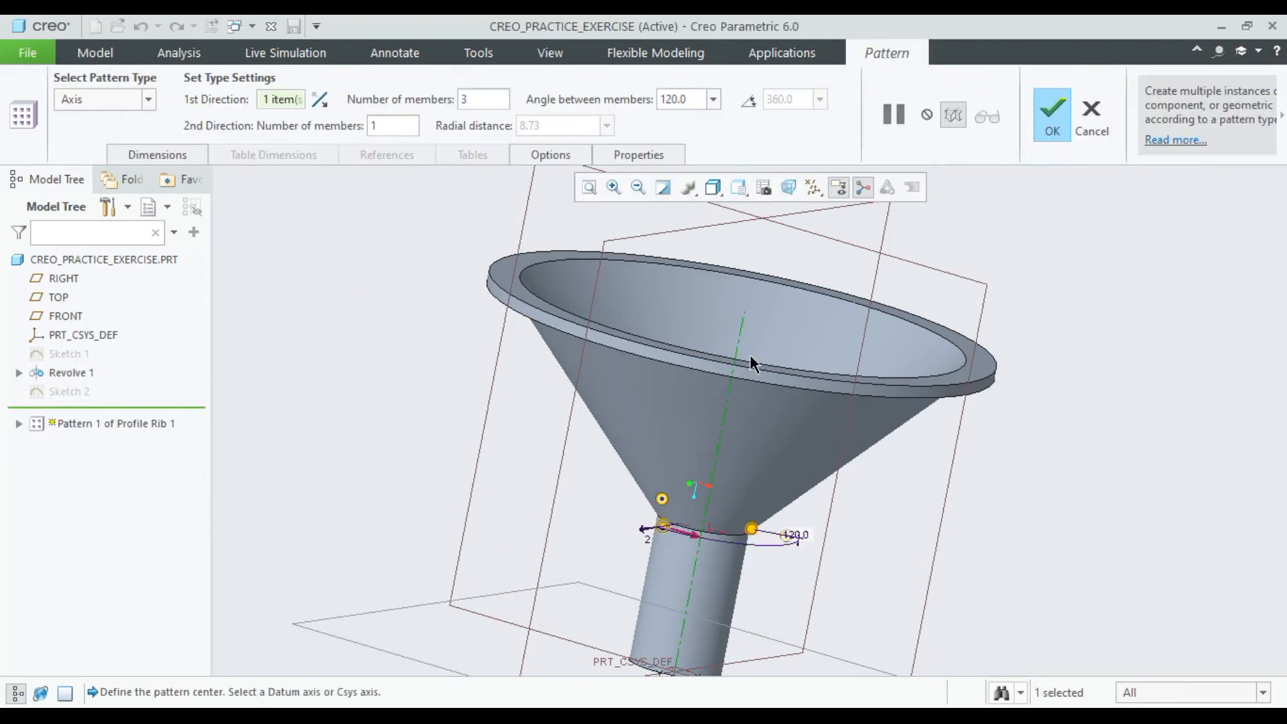
middle_drag(740, 366, 714, 380)
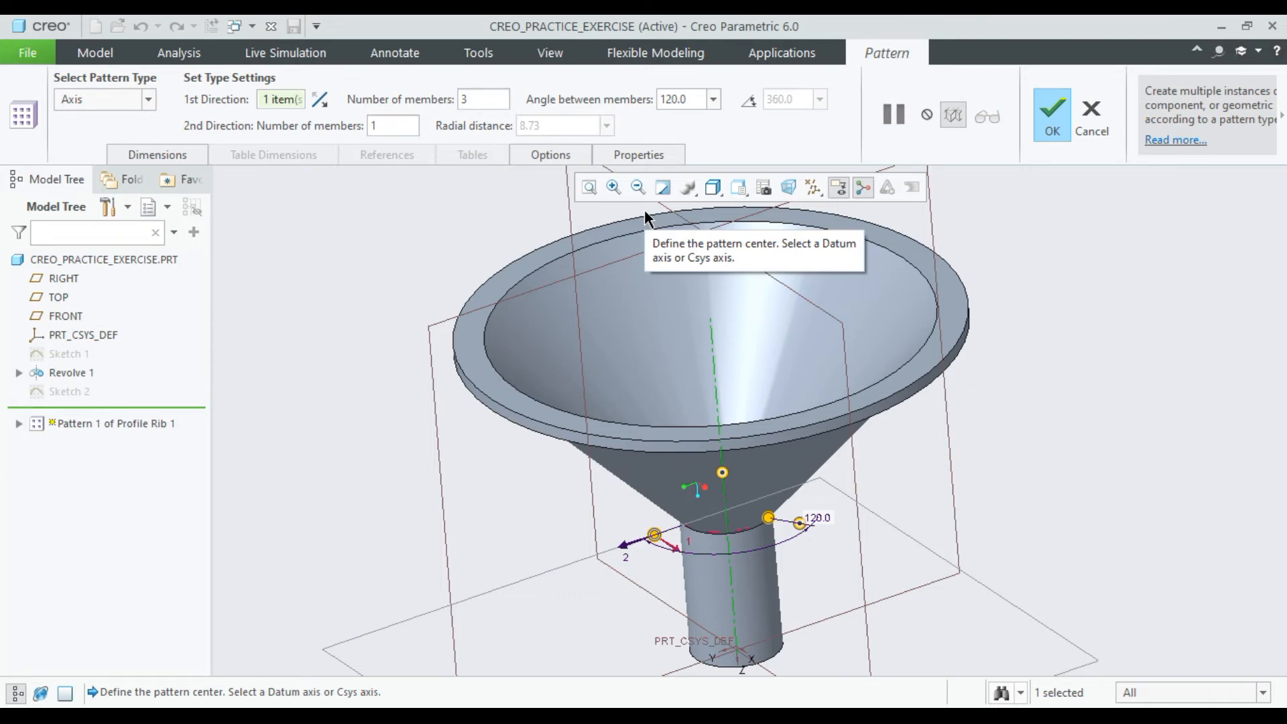
mouse_move(875, 307)
middle_down()
mouse_move(908, 307)
mouse_move(887, 289)
middle_up()
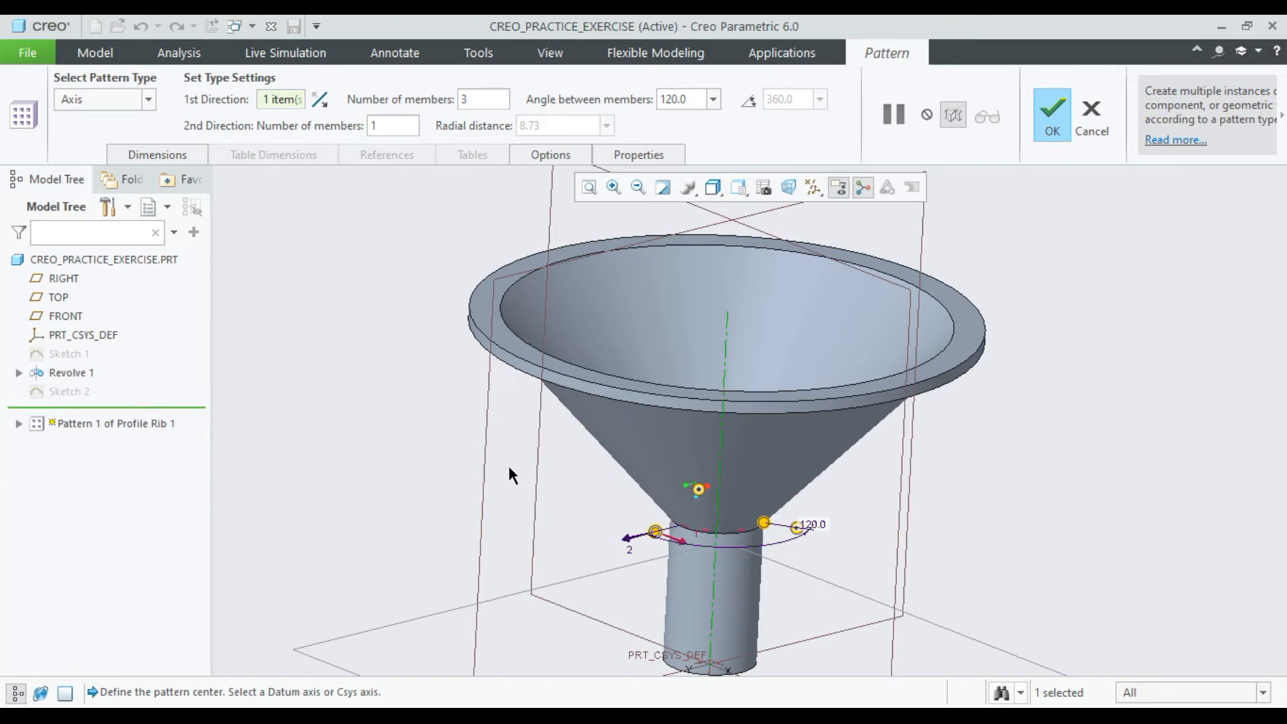
scroll(511, 469, down, 3)
mouse_move(514, 476)
middle_down()
mouse_move(578, 514)
mouse_move(578, 530)
mouse_move(523, 468)
mouse_move(505, 489)
middle_up()
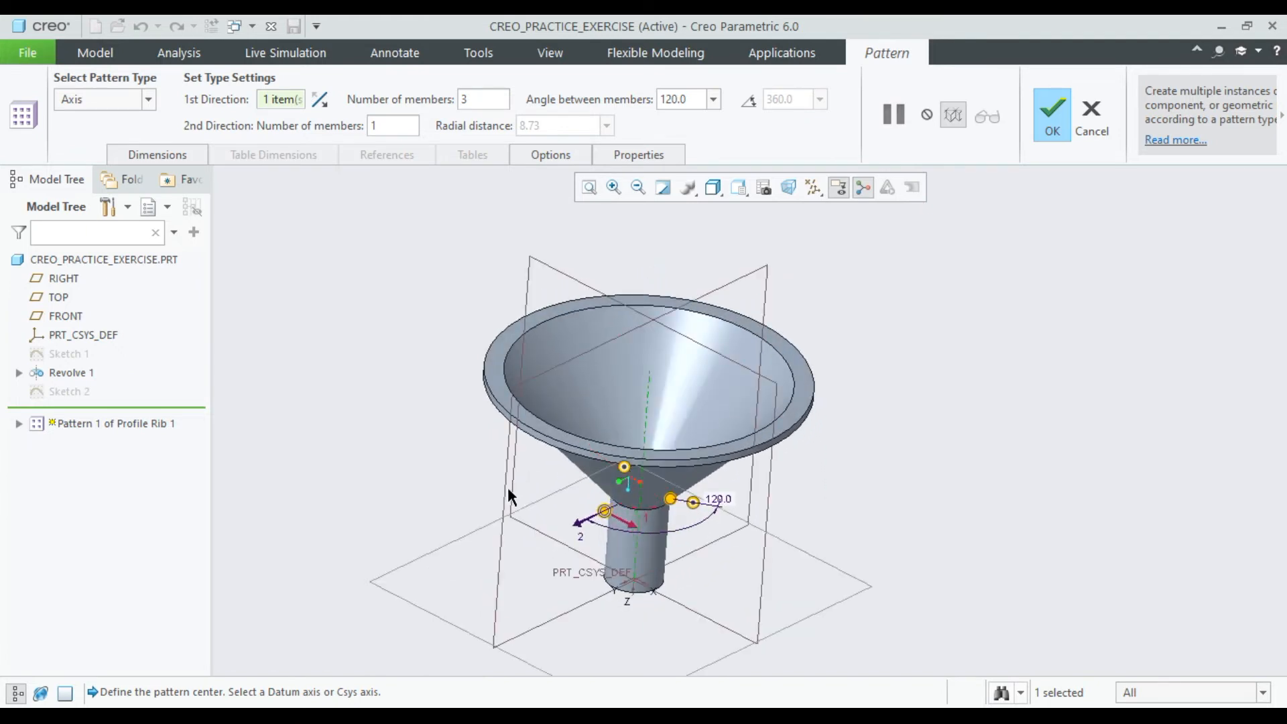
scroll(512, 492, down, 2)
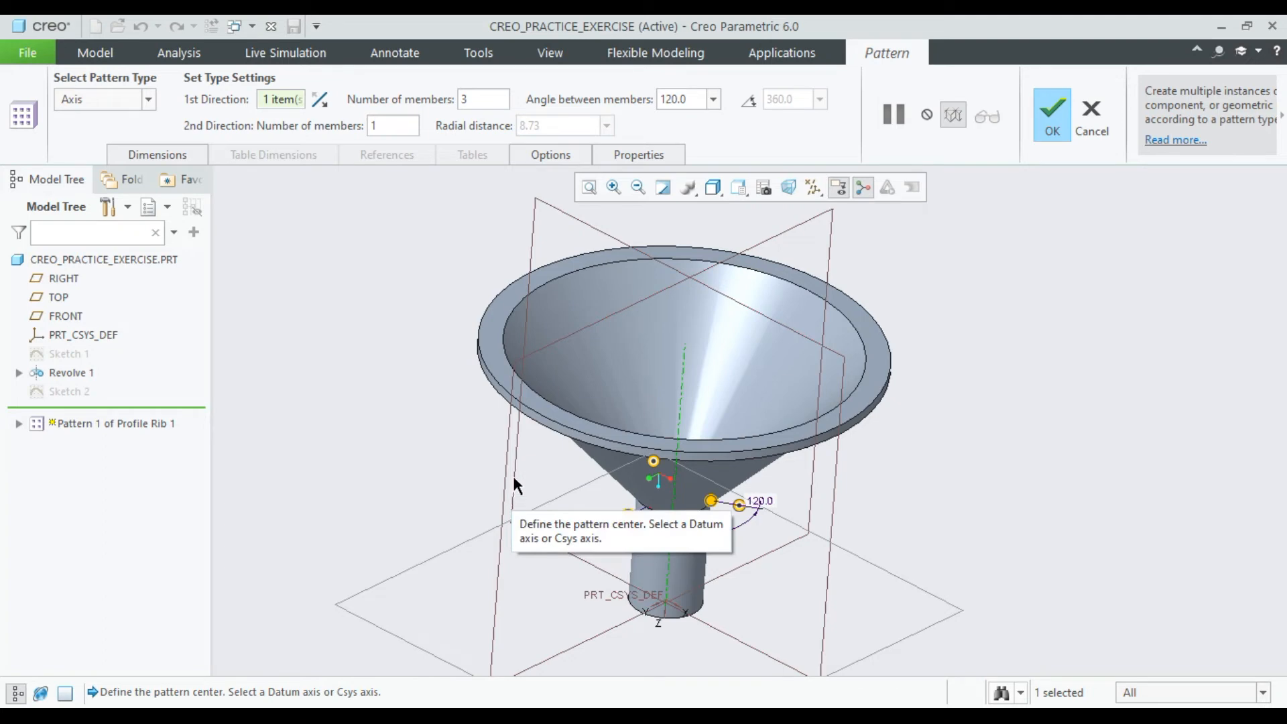
scroll(558, 490, down, 1)
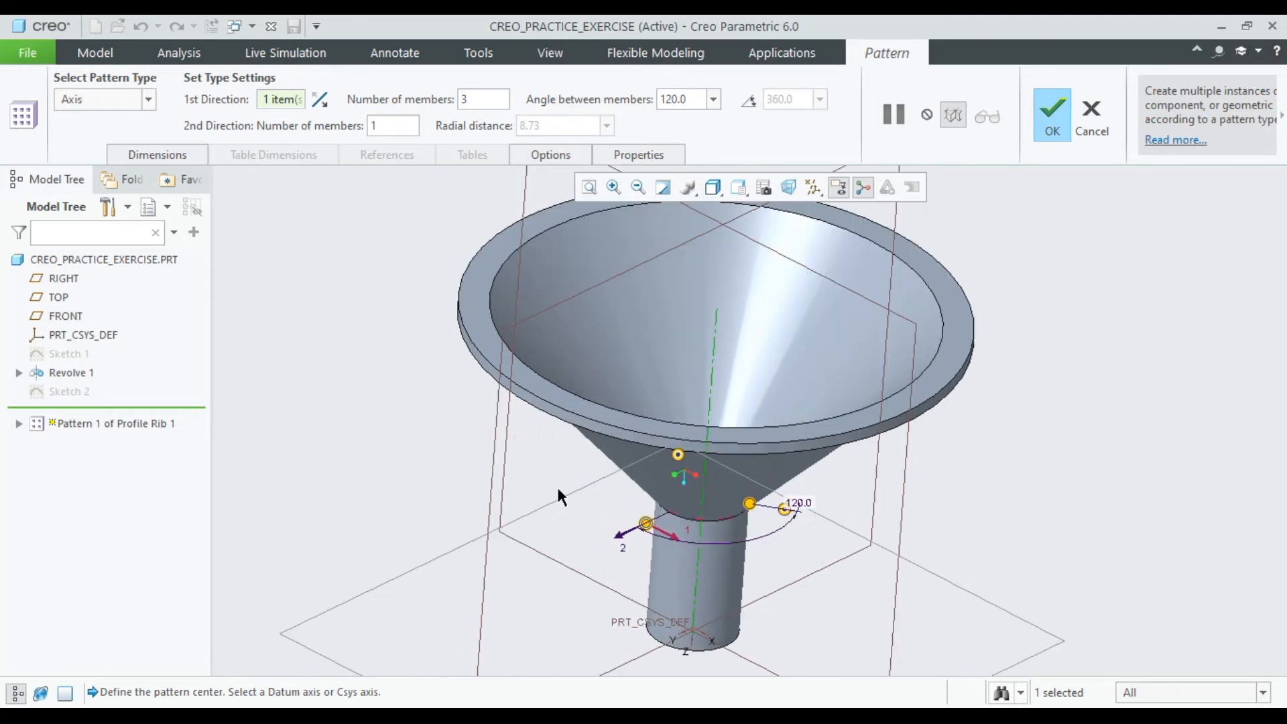
scroll(558, 490, down, 1)
scroll(737, 524, down, 1)
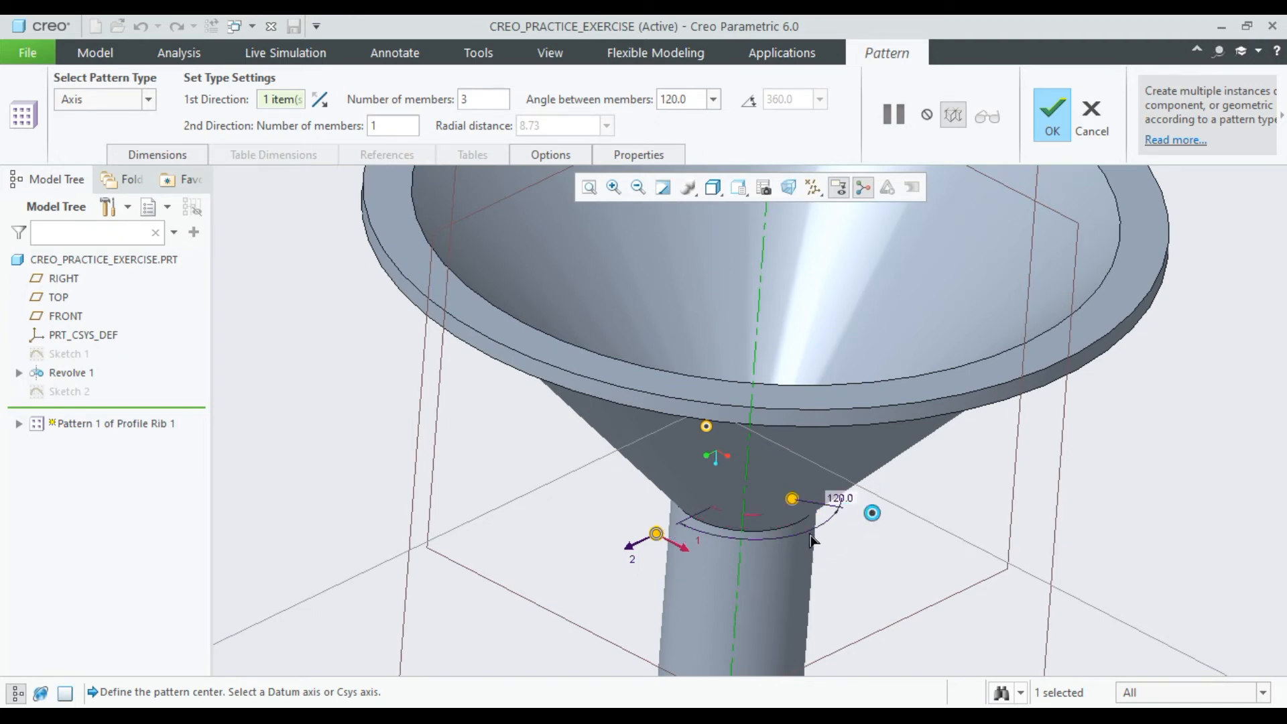
Step: Try an angle of 92° between the rib pattern's members and discard the pattern edit
drag(794, 498, 785, 515)
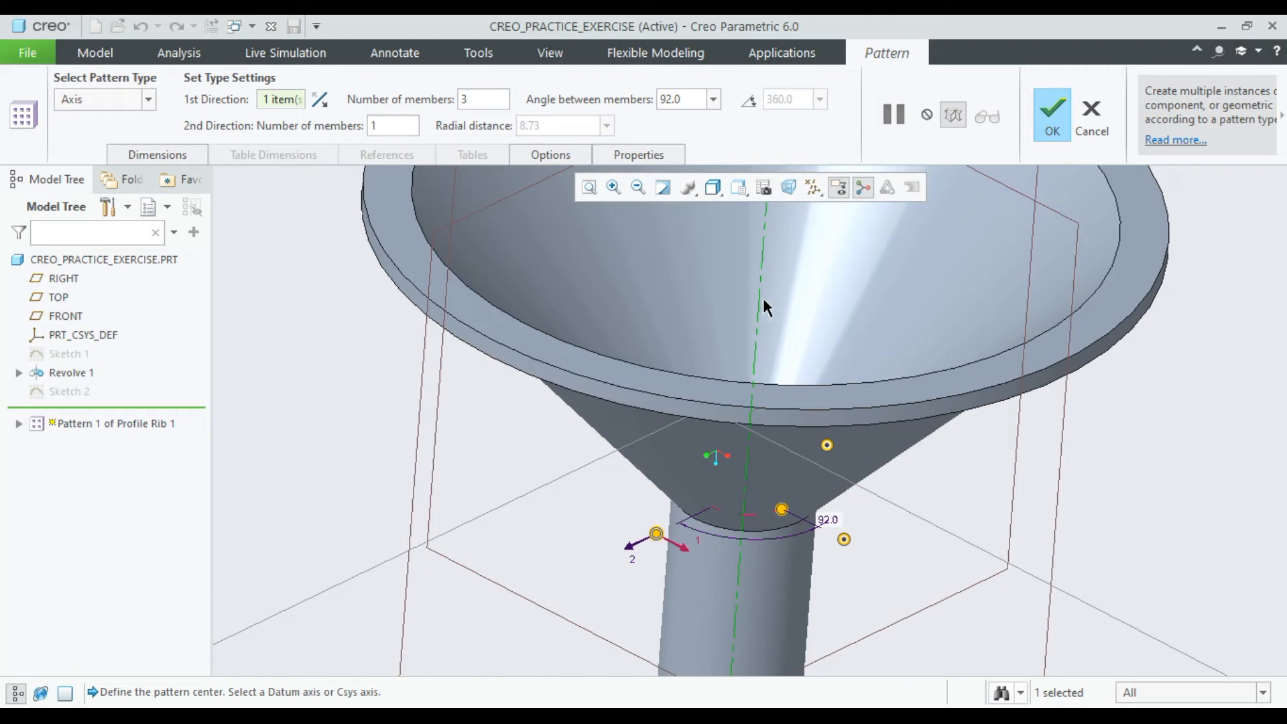
middle_drag(762, 383, 783, 275)
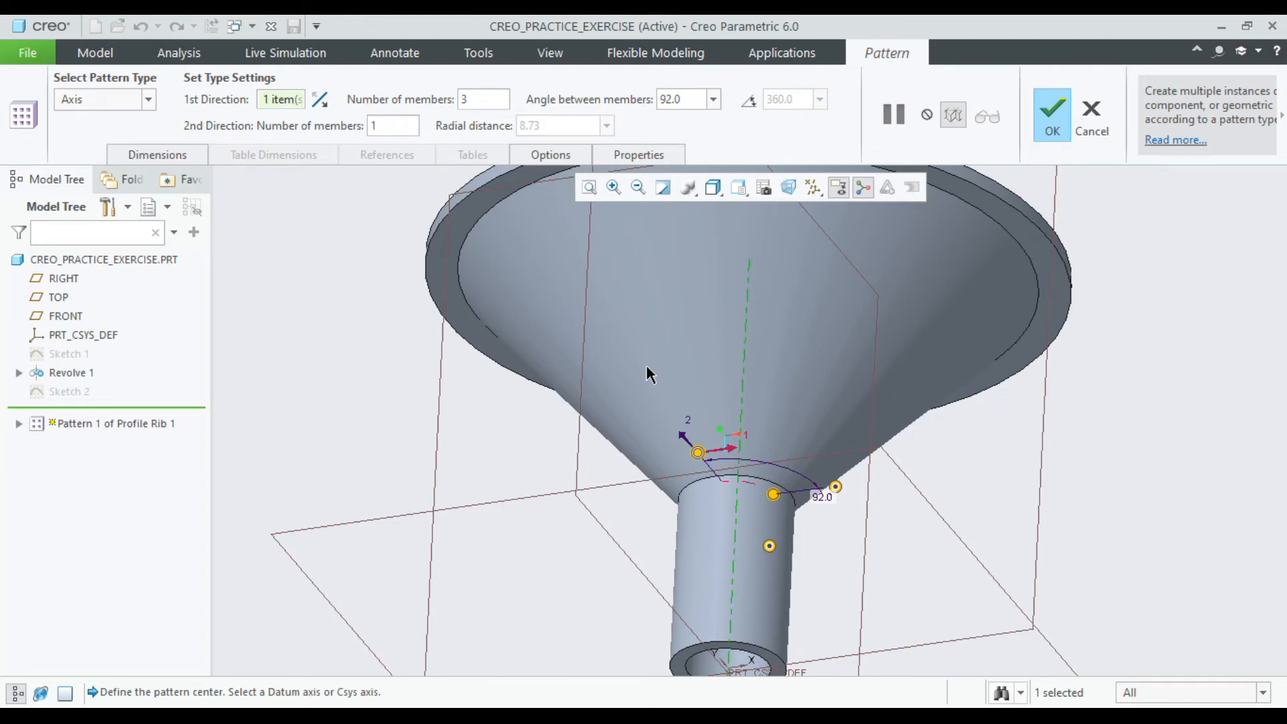
scroll(650, 368, up, 3)
mouse_move(651, 370)
middle_down()
mouse_move(618, 411)
mouse_move(630, 380)
middle_up()
scroll(658, 339, down, 2)
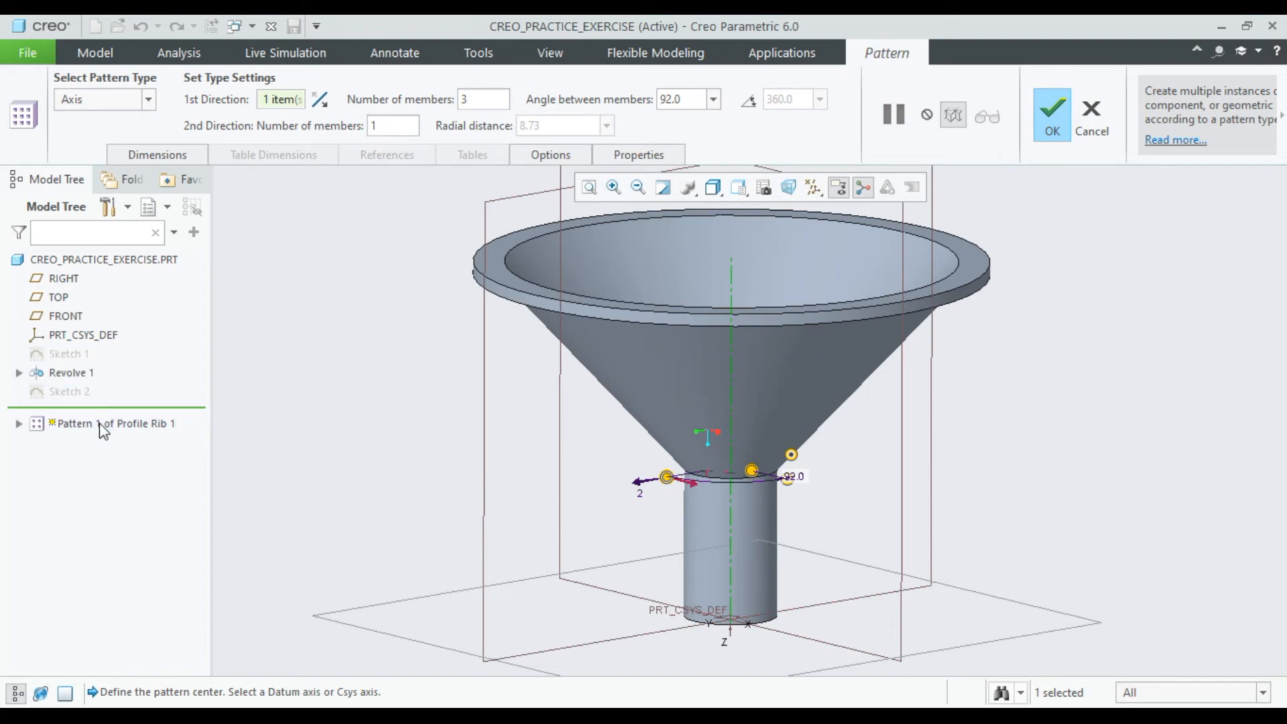
click(1091, 117)
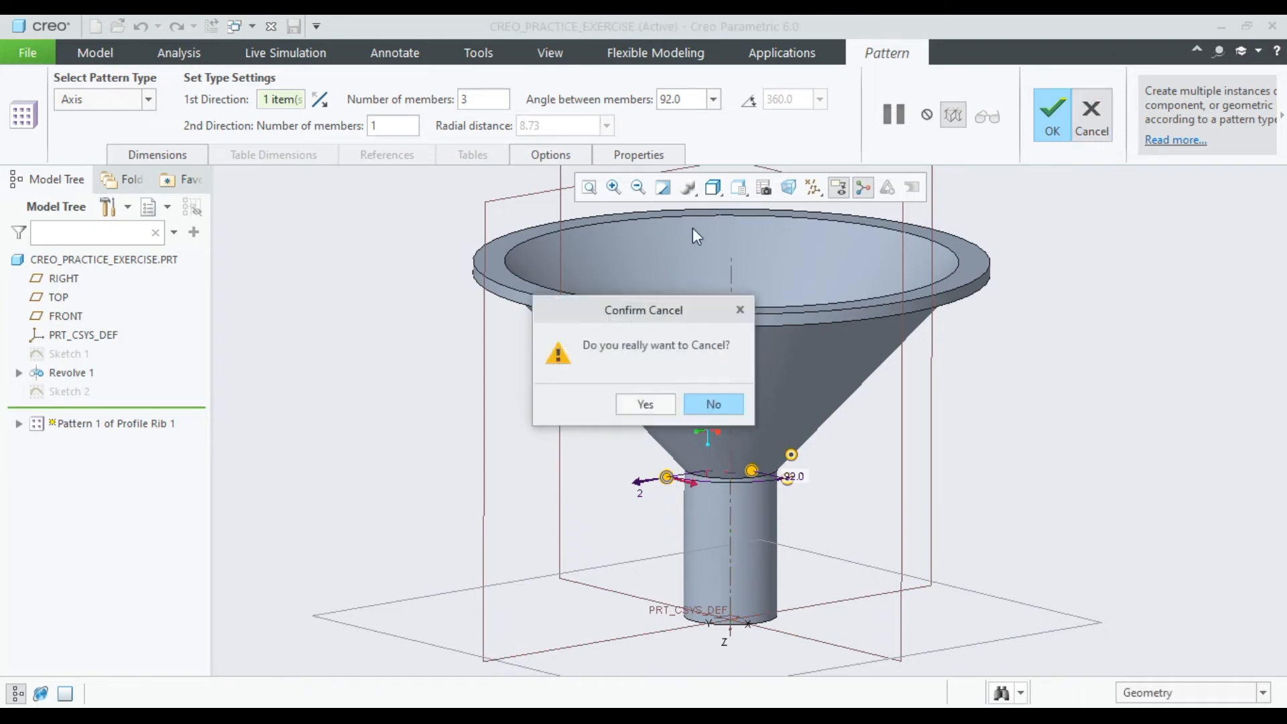
click(646, 404)
Step: Delete the profile rib pattern together with its ribs
scroll(469, 367, down, 3)
middle_drag(502, 382, 553, 381)
click(231, 421)
scroll(241, 409, up, 2)
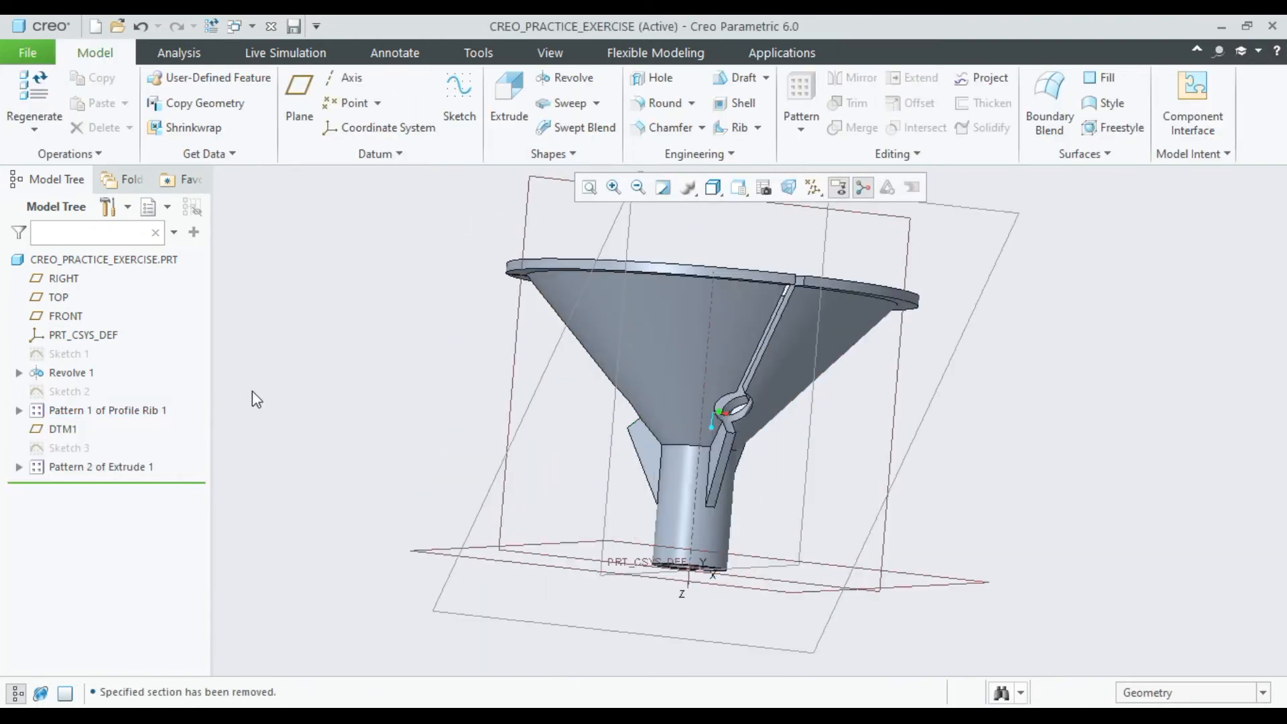
right_click(80, 407)
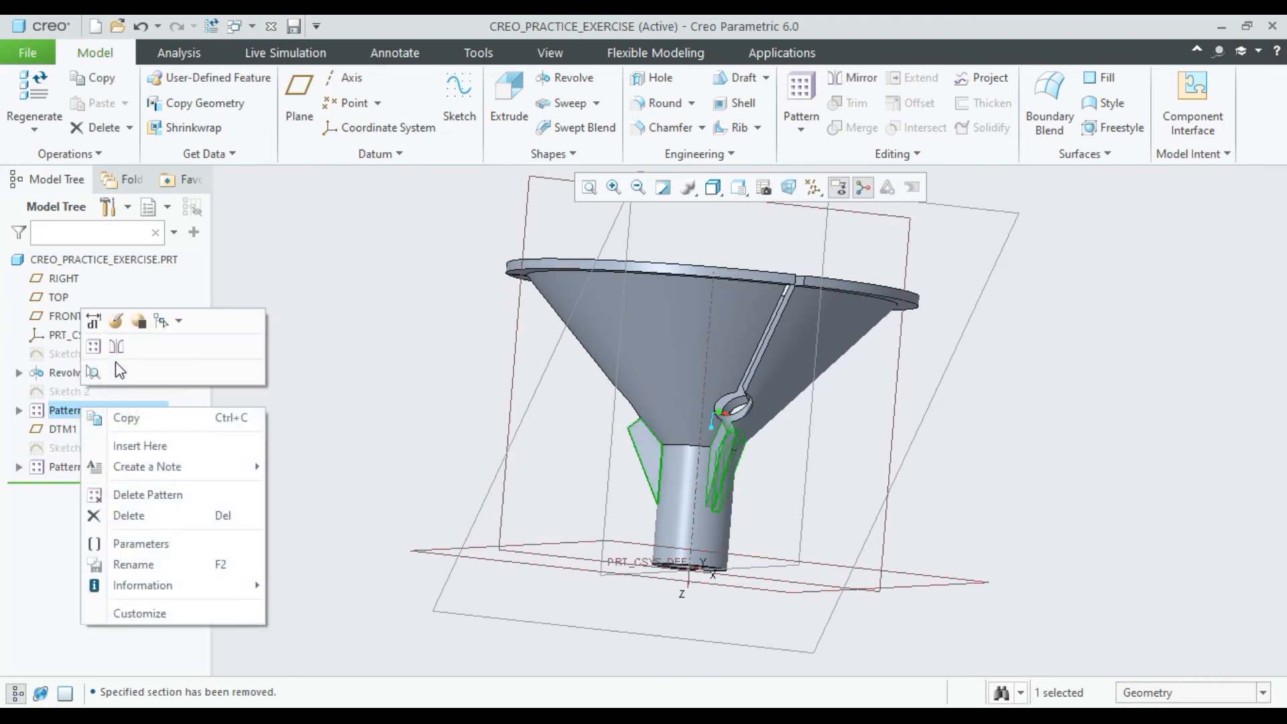
click(131, 515)
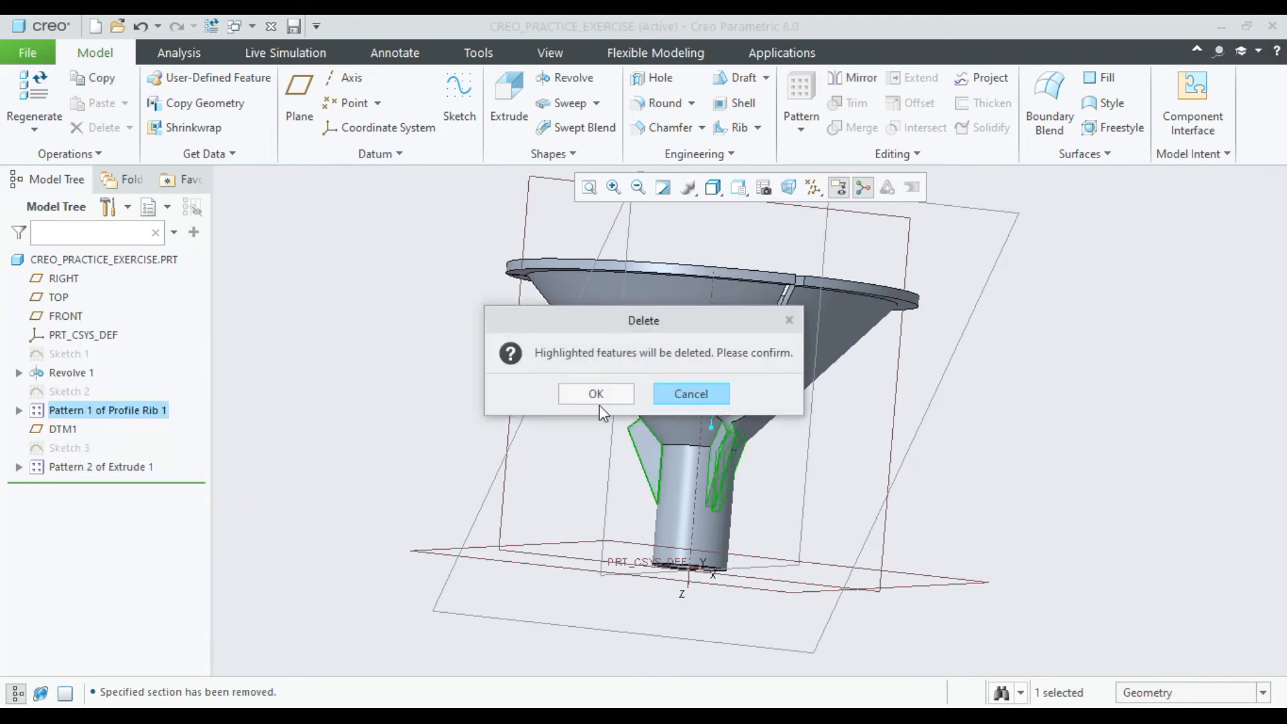
click(596, 394)
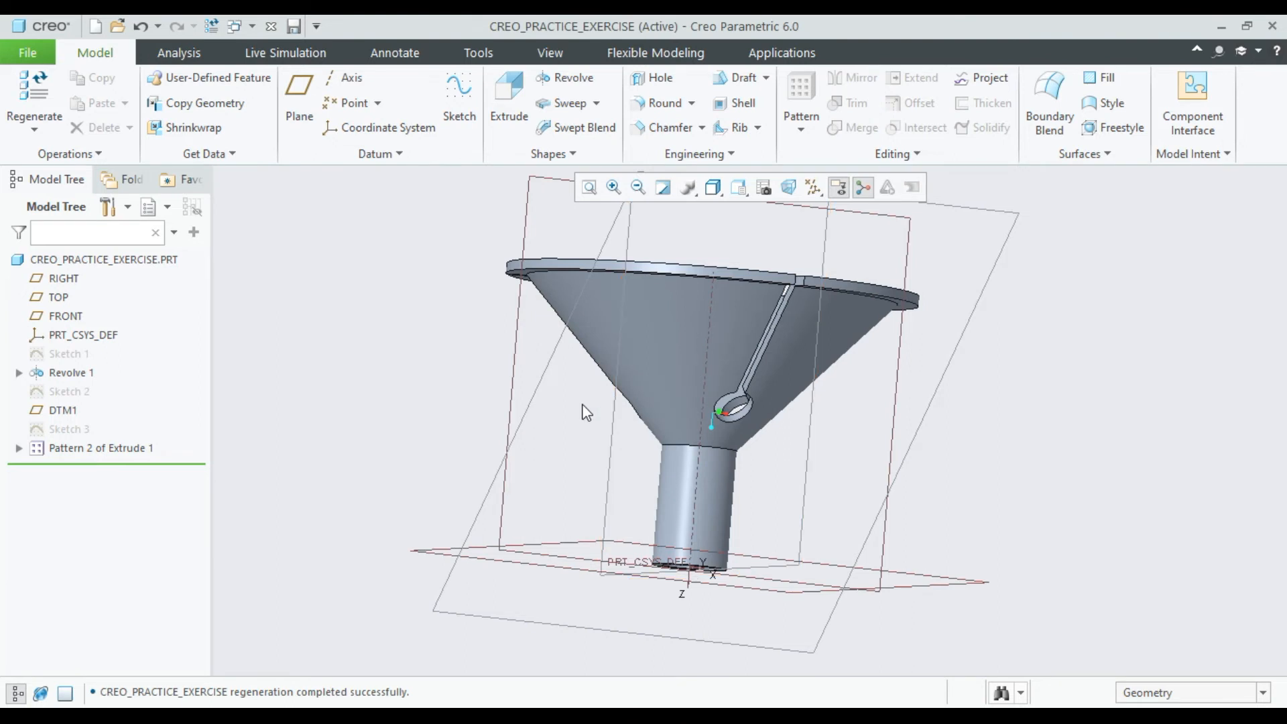
Step: Examine where Sketch 2, the rib's profile, lies relative to the keyhole slots in the cone
middle_drag(583, 405, 554, 425)
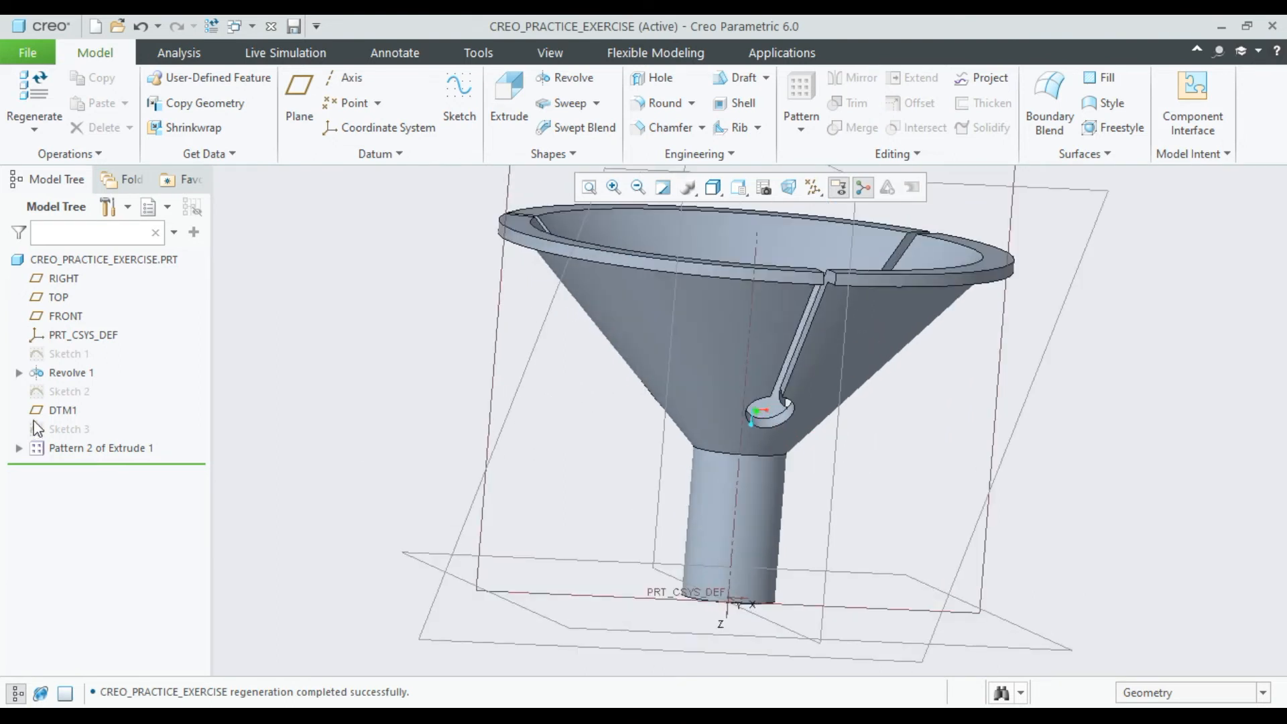
click(71, 393)
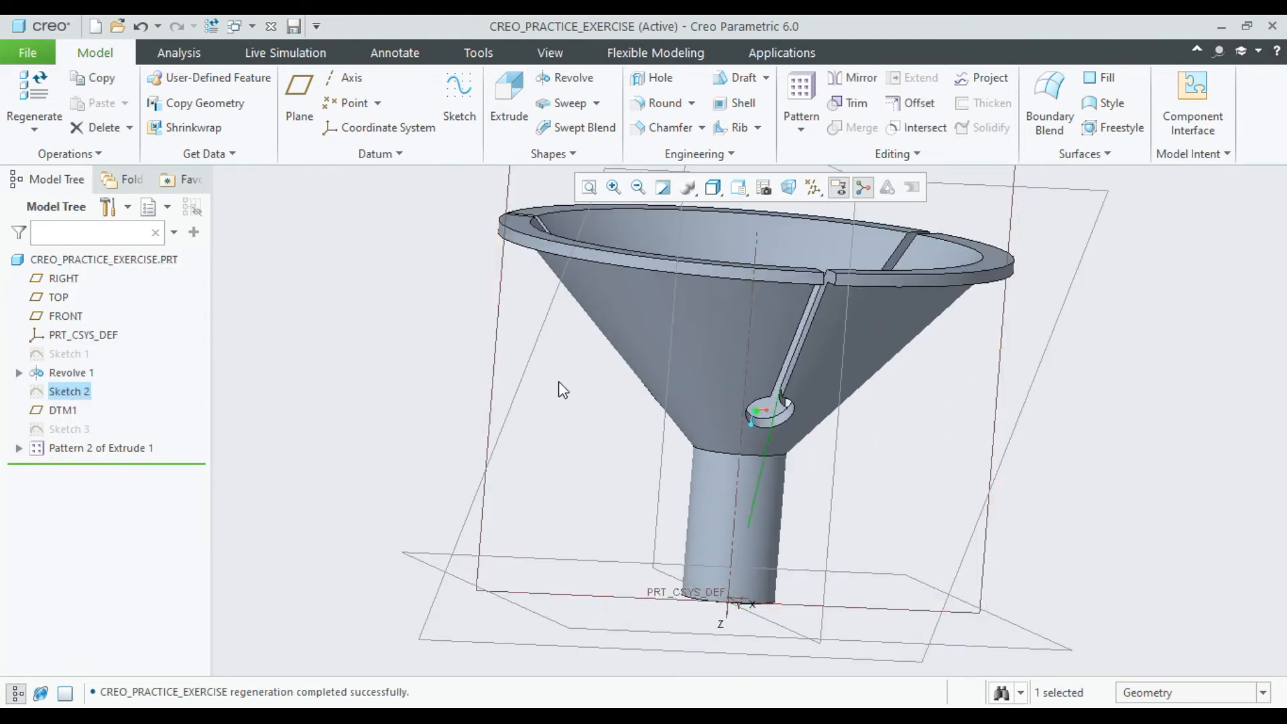
click(375, 365)
mouse_move(375, 366)
middle_down()
mouse_move(362, 420)
mouse_move(509, 362)
mouse_move(552, 380)
mouse_move(646, 355)
mouse_move(604, 333)
mouse_move(615, 373)
mouse_move(598, 437)
middle_up()
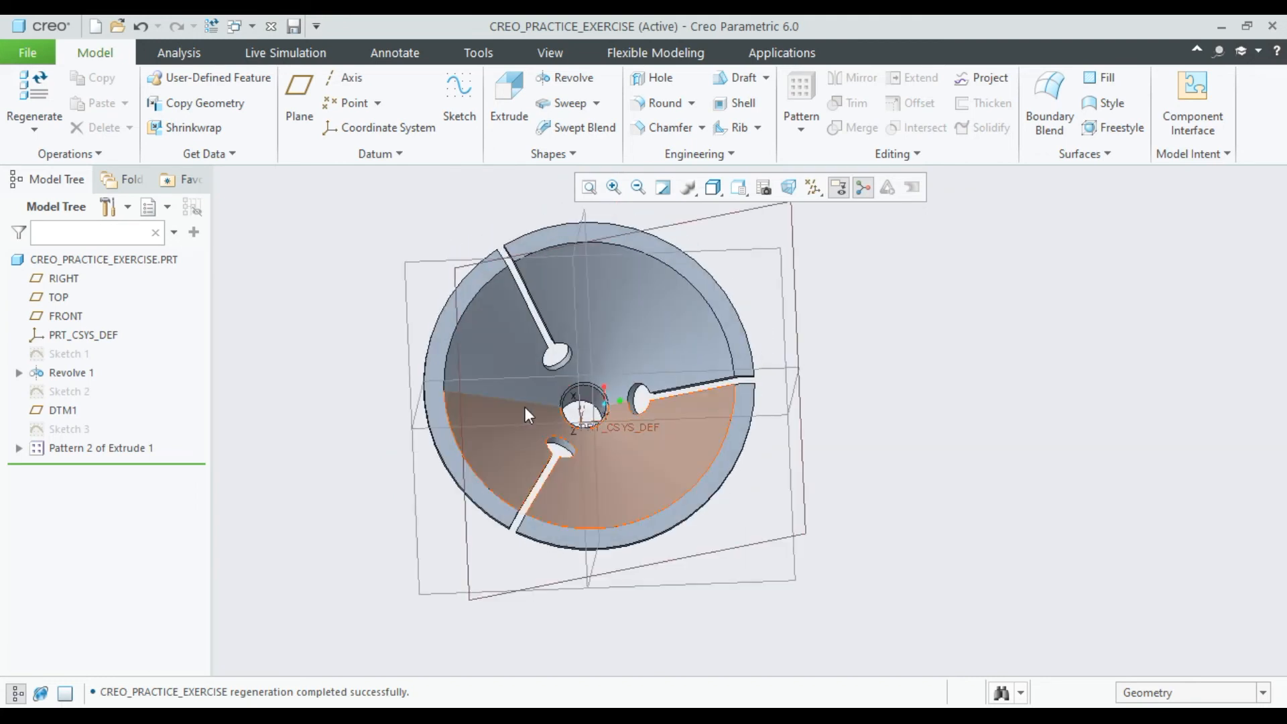
Step: Start a new sketch on the RIGHT datum plane
click(435, 429)
middle_drag(592, 448, 610, 284)
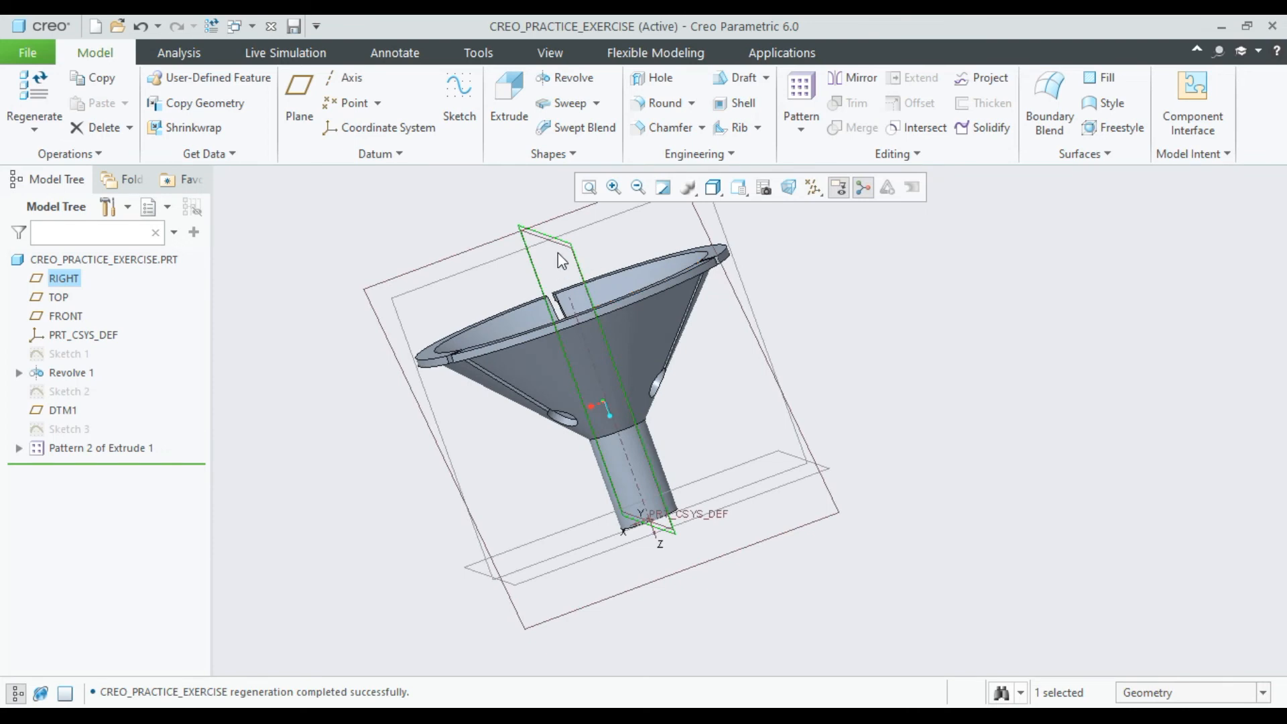
middle_drag(558, 252, 644, 248)
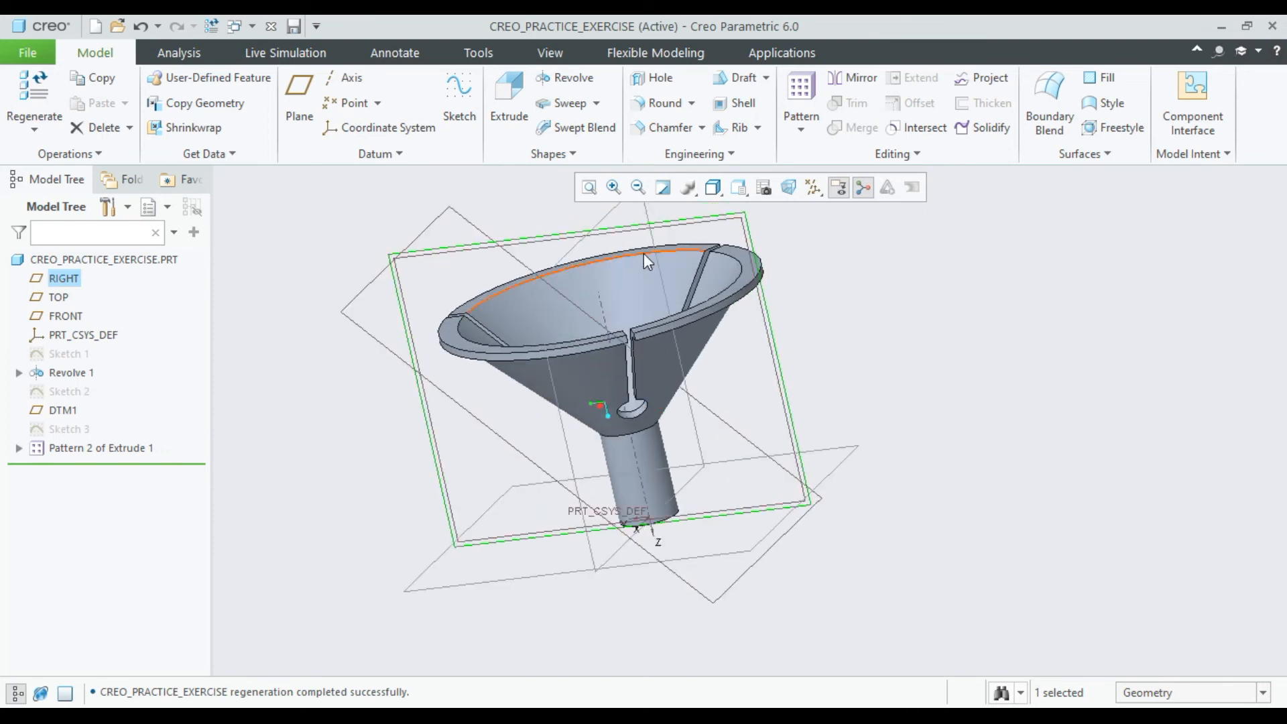
click(667, 230)
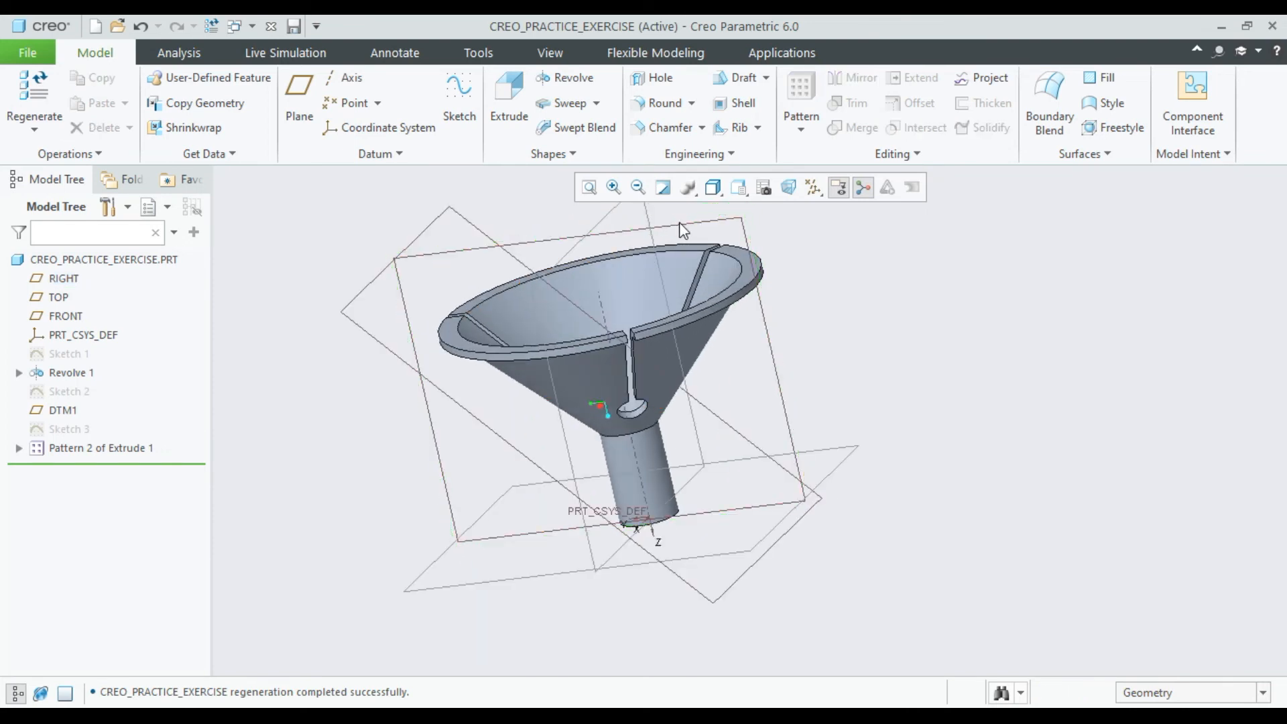
click(699, 222)
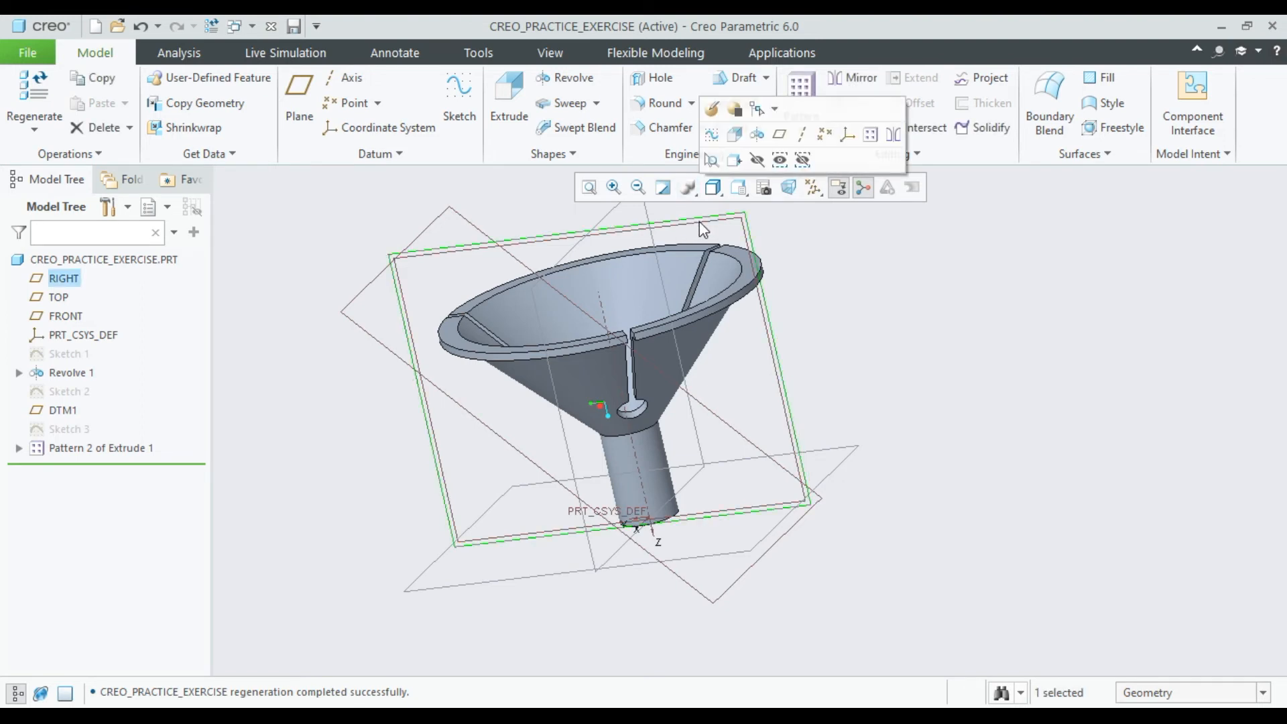
click(718, 140)
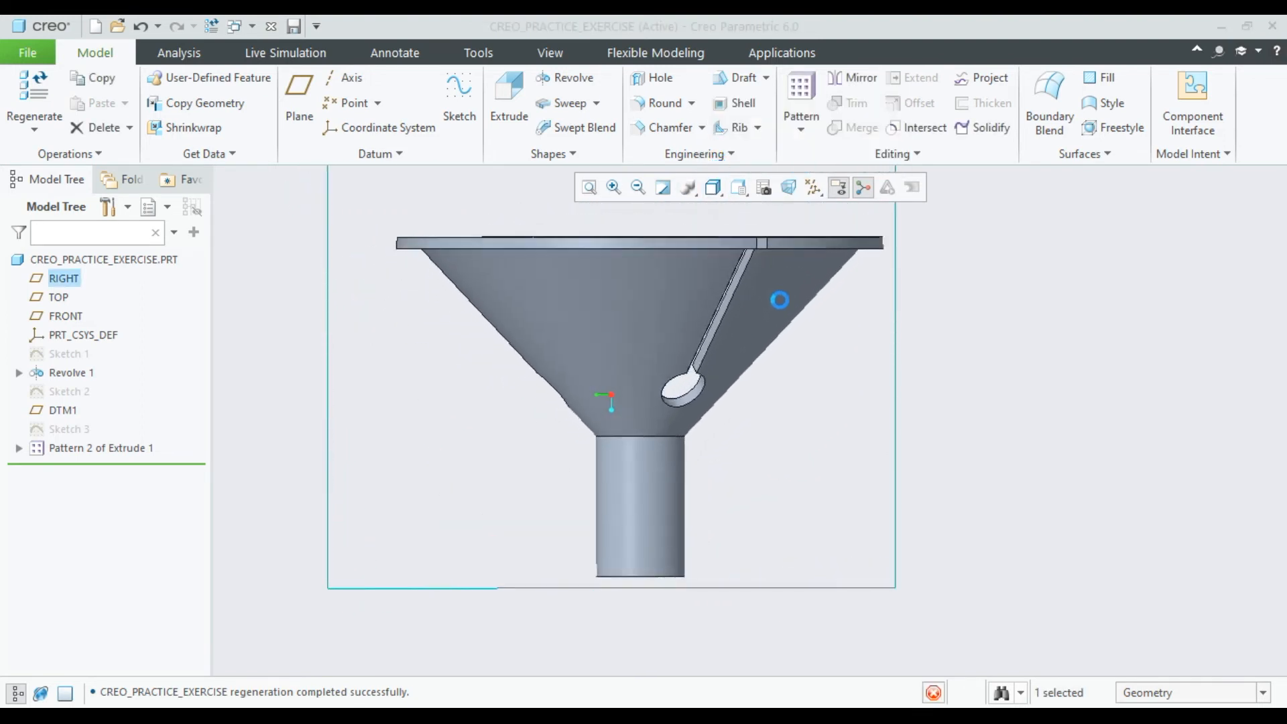
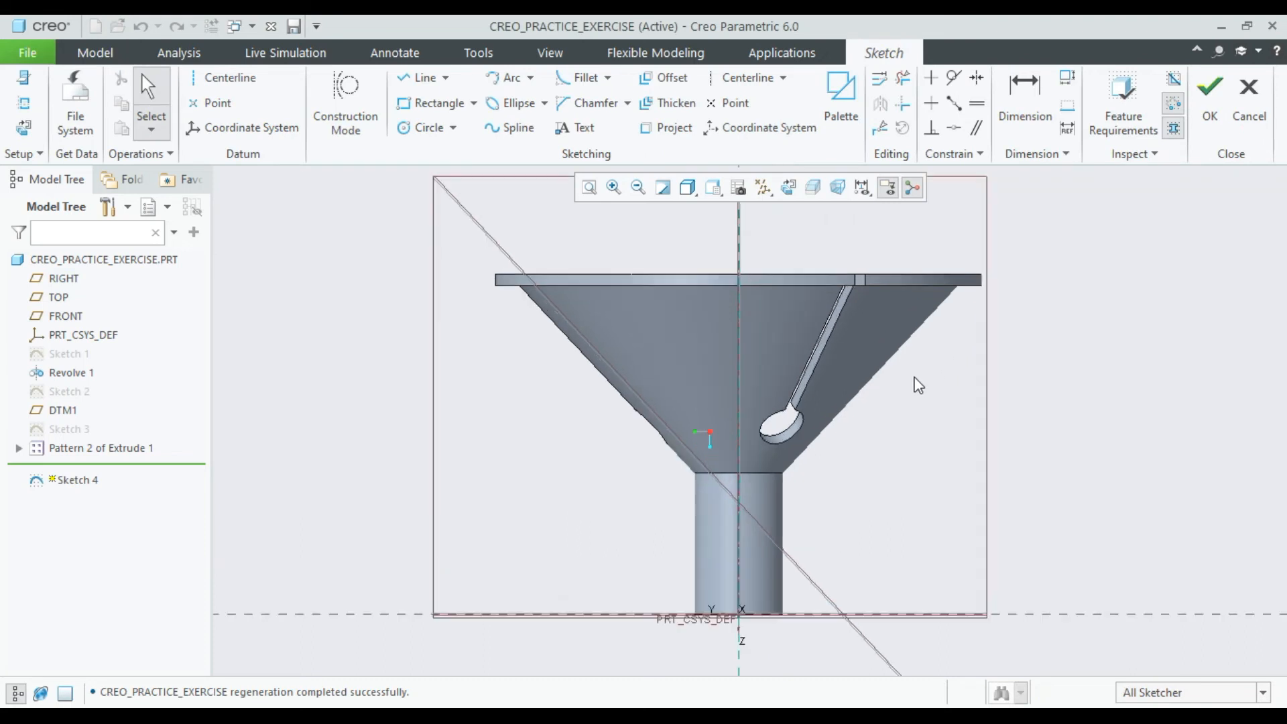
Step: Sketch a slanted line from the cone's outer edge down to the neck's outer edge as the rib profile
click(410, 77)
scroll(901, 480, up, 3)
click(832, 350)
click(717, 570)
middle_click(860, 544)
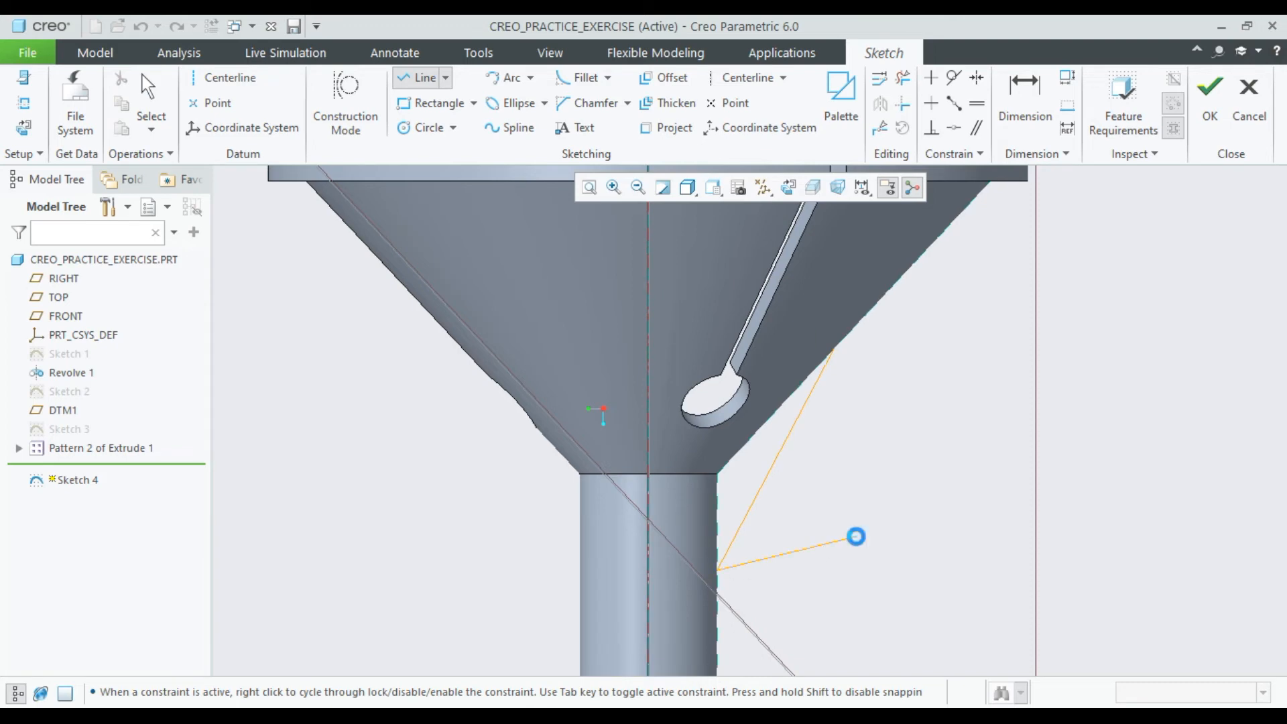
middle_click(856, 534)
scroll(739, 590, down, 3)
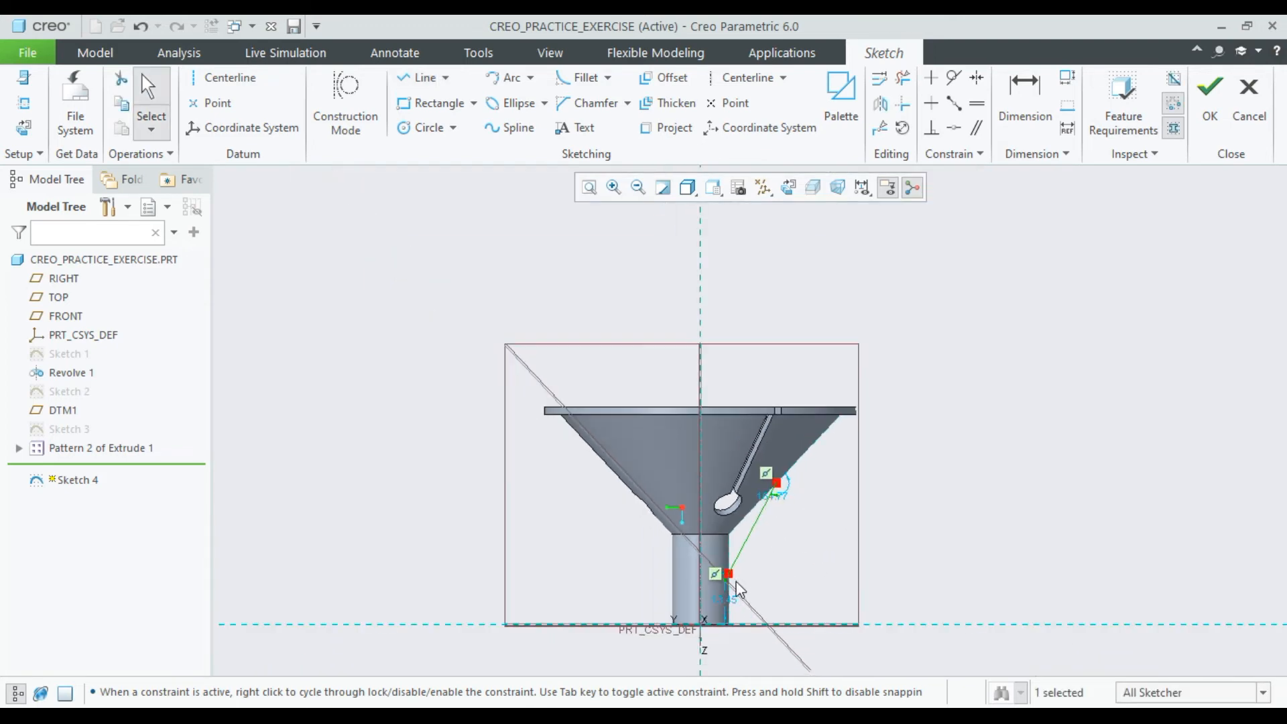
scroll(740, 590, up, 3)
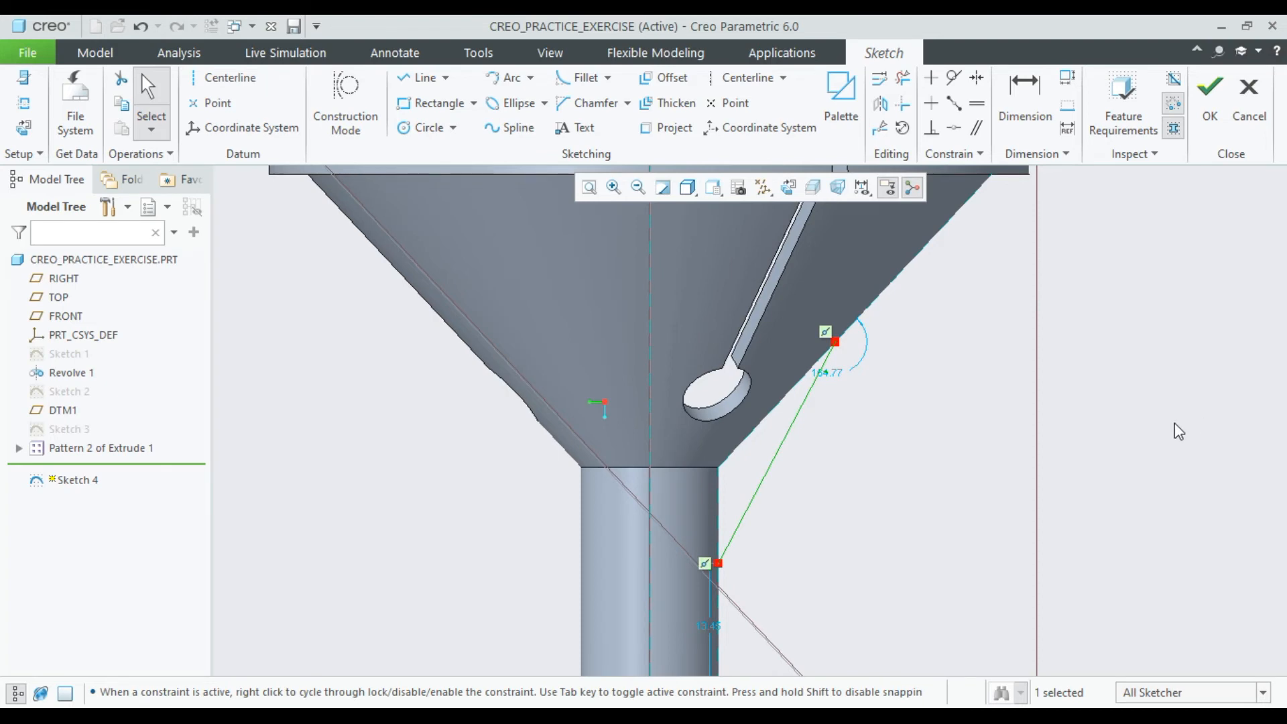
Step: Dimension the horizontal distance from the neck's outer edge to the line's upper endpoint as 12
click(1024, 98)
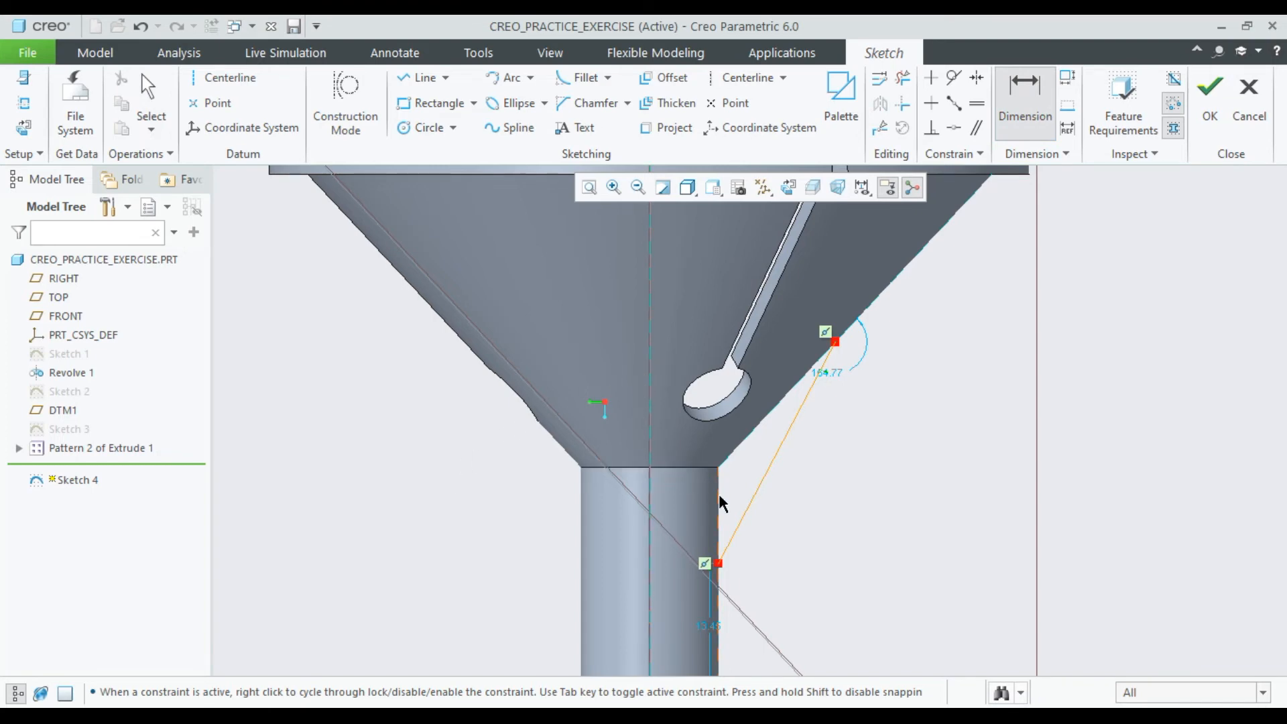
click(835, 350)
middle_click(774, 346)
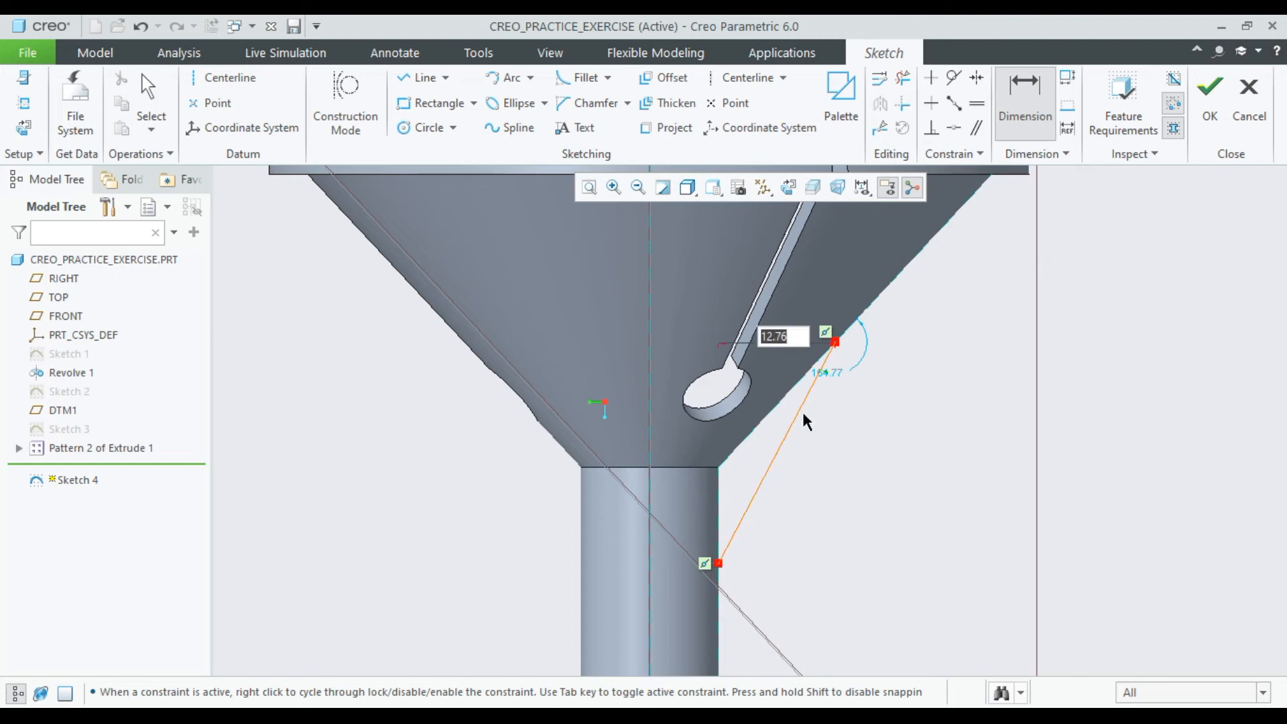
text(12)
key(Return)
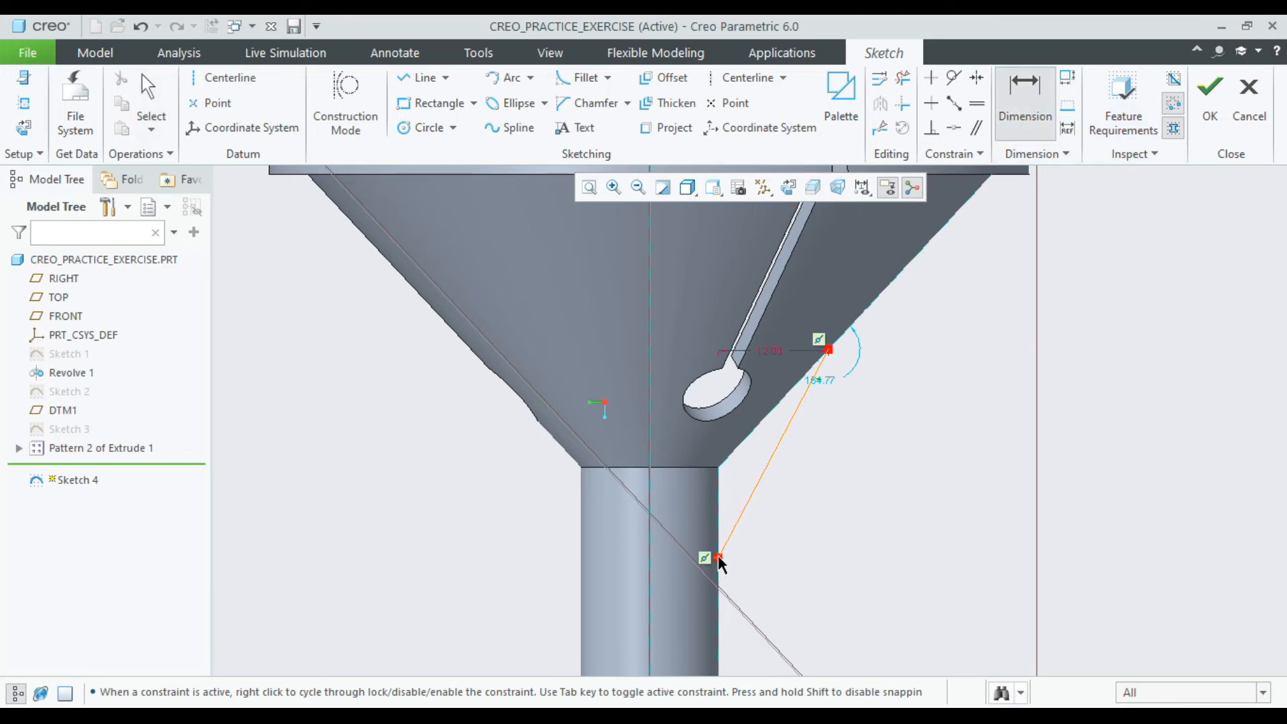
Step: Dimension the vertical distance between the slanted line's two endpoints as 25
click(829, 351)
middle_click(848, 488)
middle_click(1109, 406)
double_click(849, 492)
text(25.00)
key(Return)
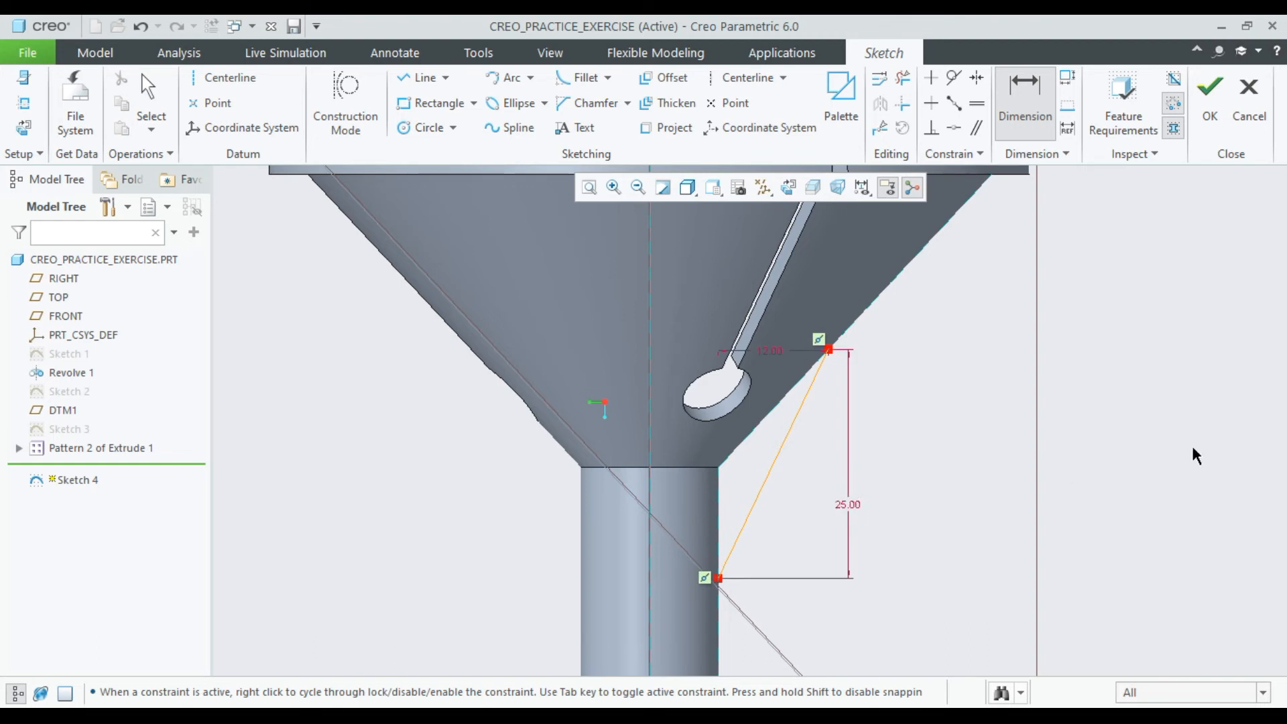
scroll(1211, 447, down, 4)
scroll(1180, 446, up, 4)
middle_click(1105, 454)
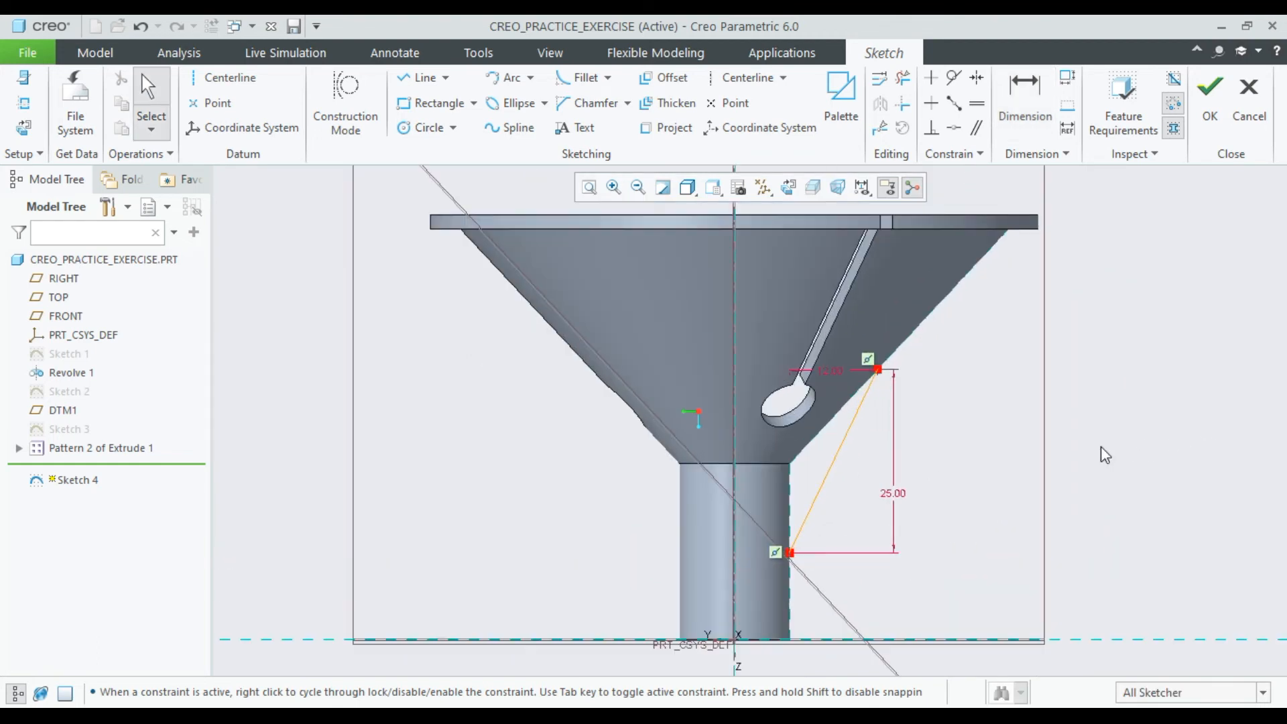
Step: Delete the vertical dimension between the slanted line's endpoints
scroll(1127, 444, down, 1)
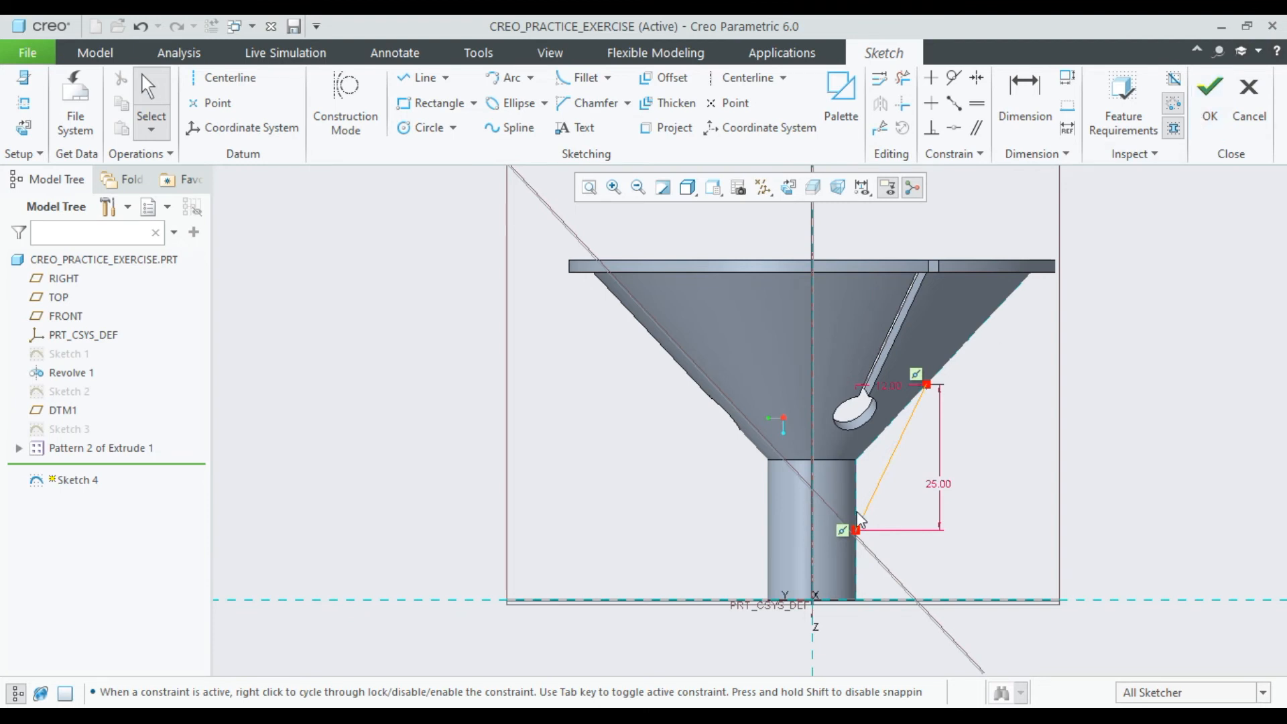
scroll(899, 513, up, 1)
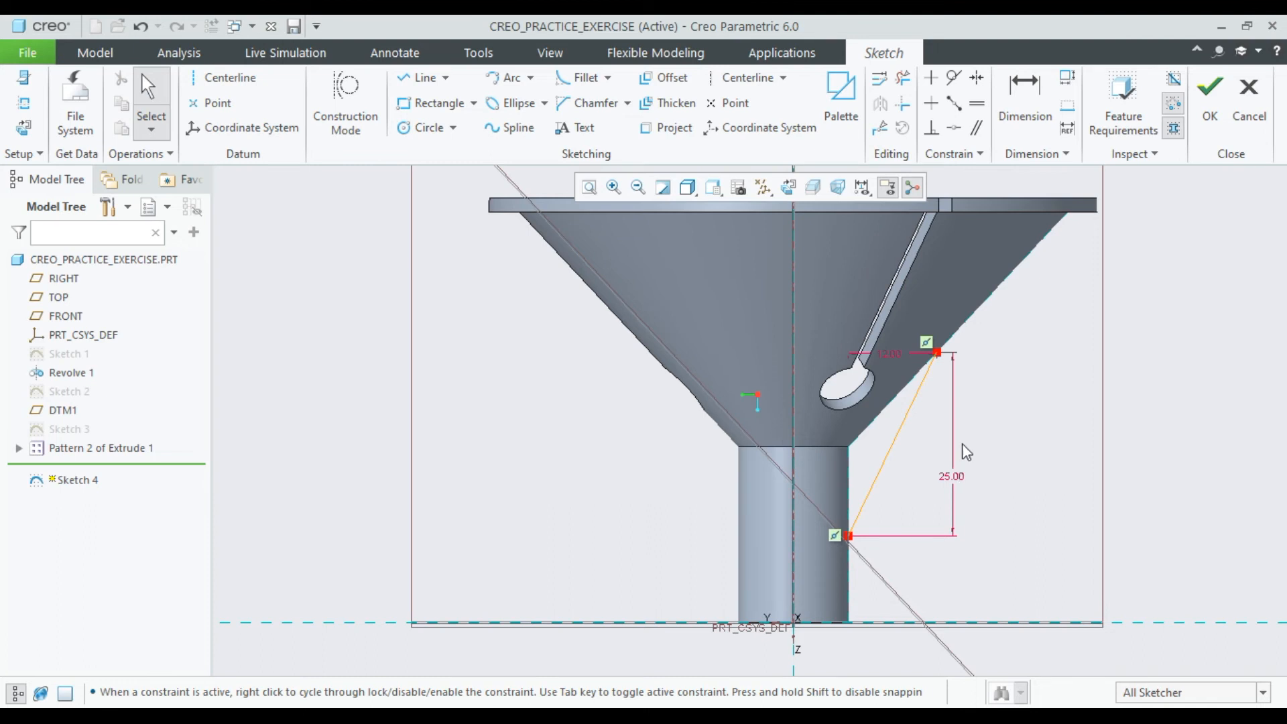
click(956, 487)
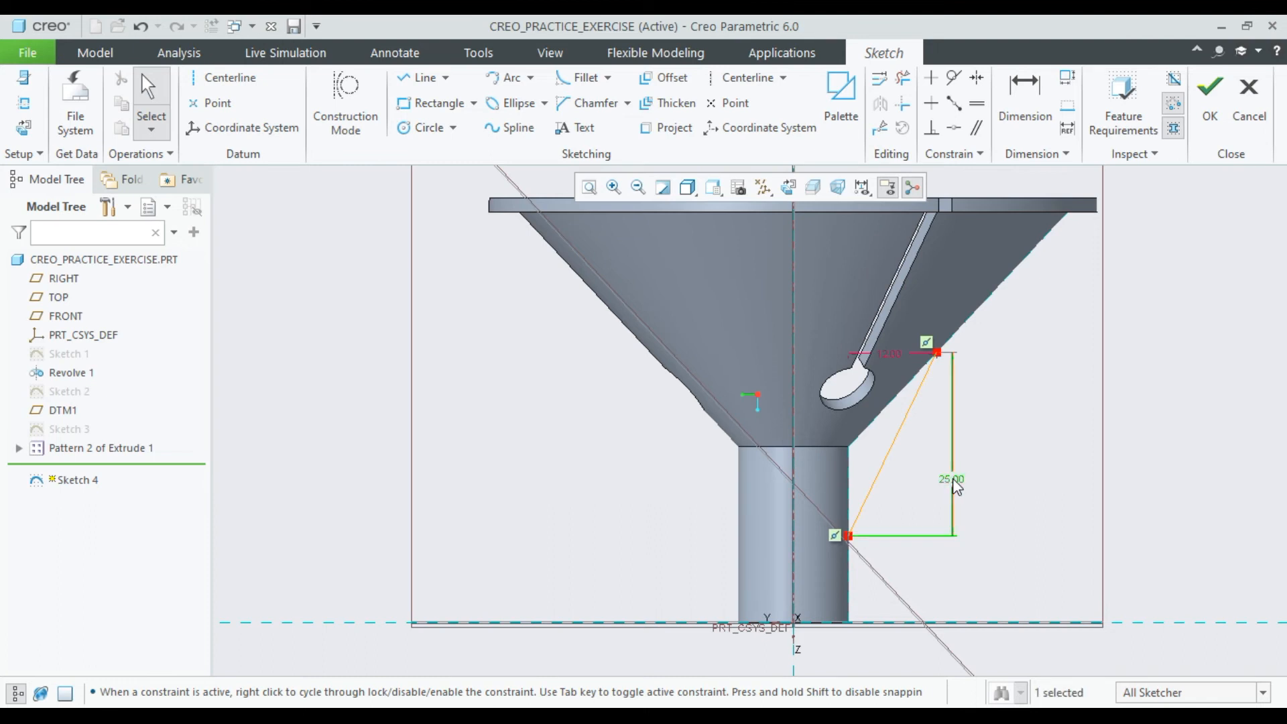
key(Delete)
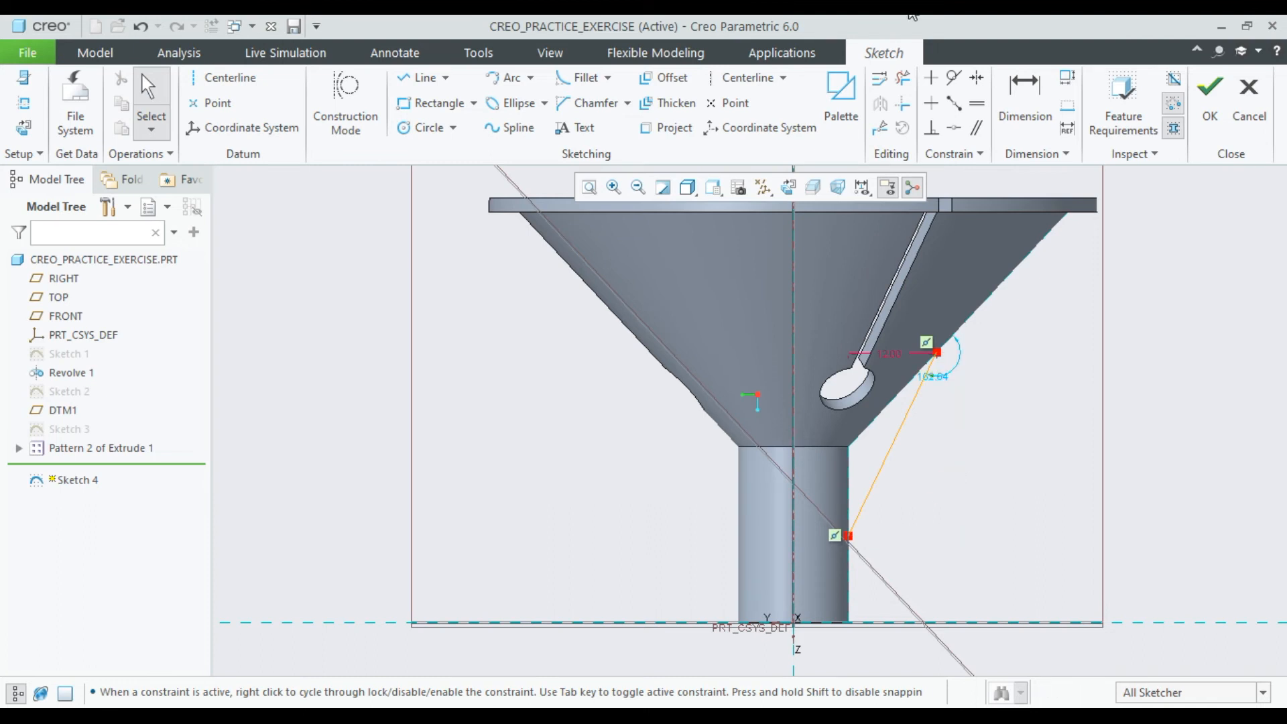
Step: Dimension the line's lower endpoint 12 above the neck's bottom edge and finish the sketch
click(1024, 101)
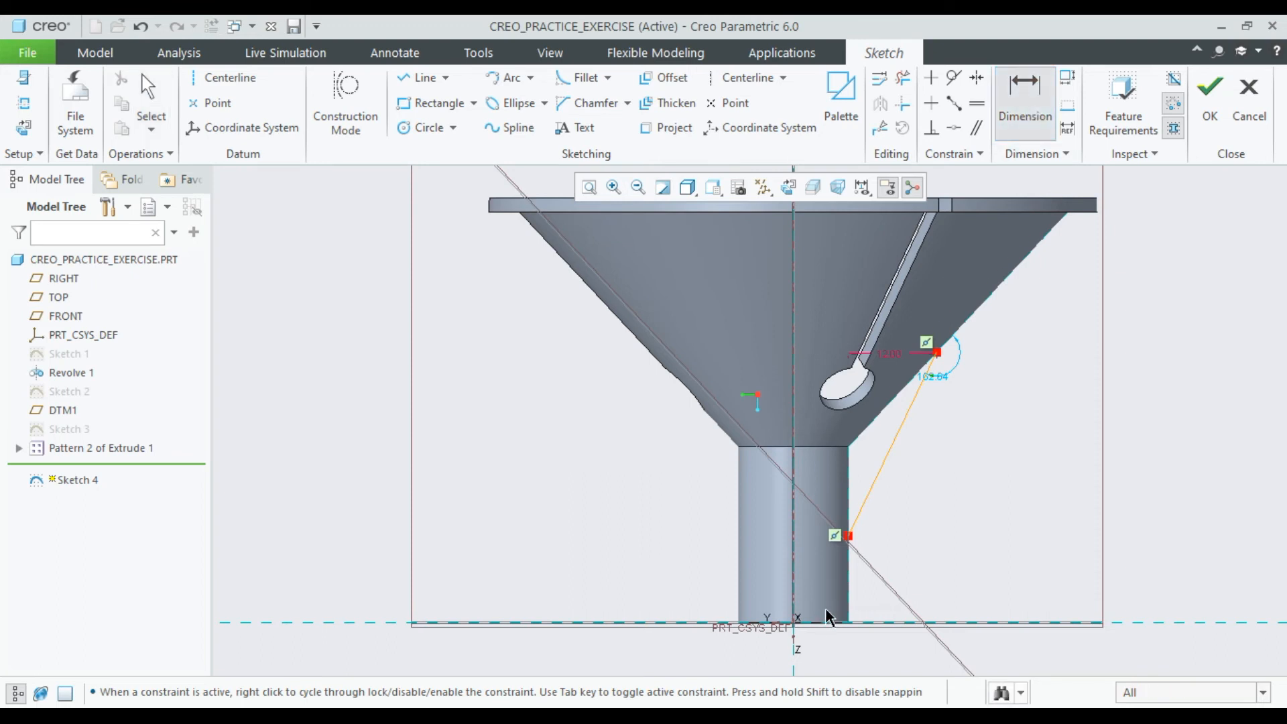
scroll(830, 617, up, 2)
scroll(846, 594, down, 1)
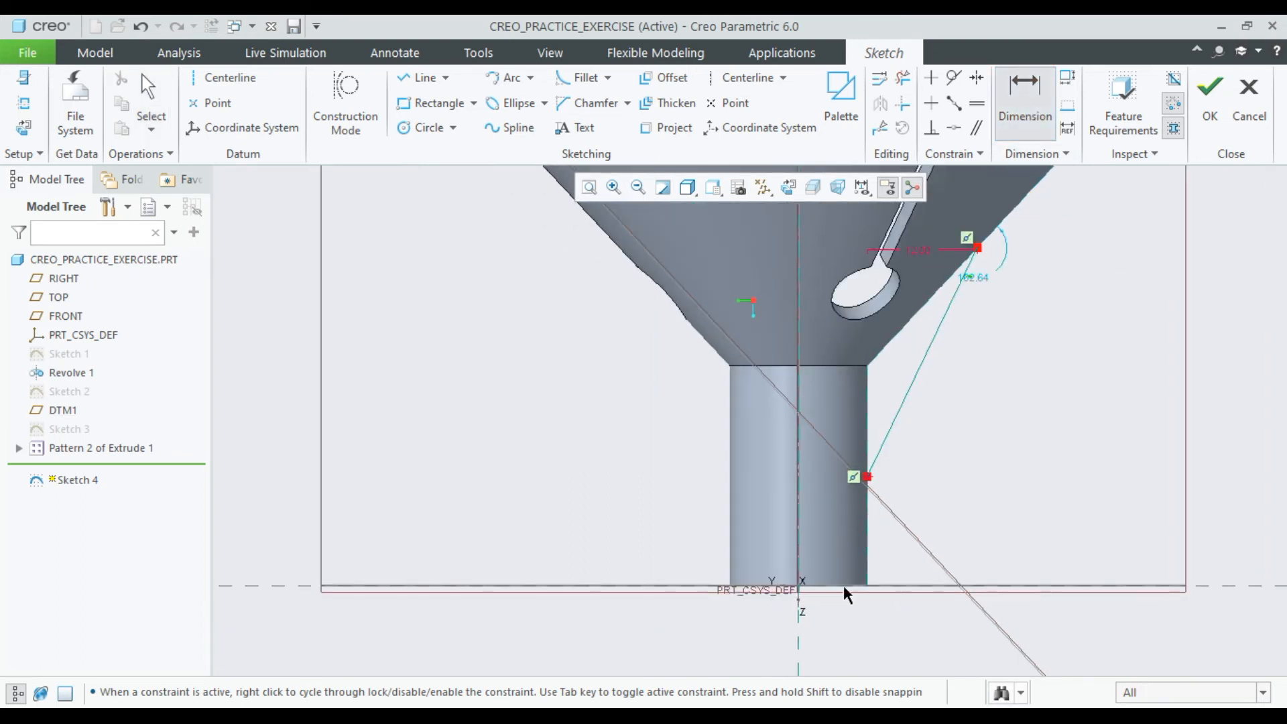
click(837, 587)
middle_click(1003, 466)
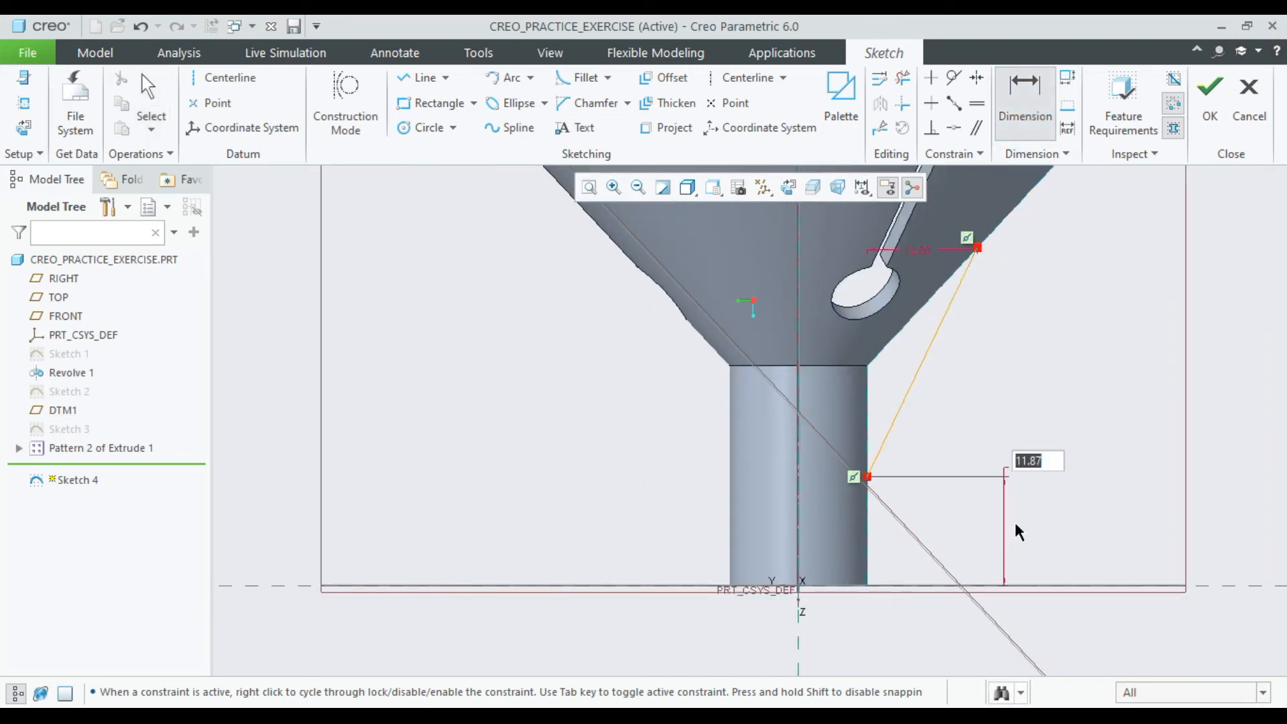
text(12)
key(Return)
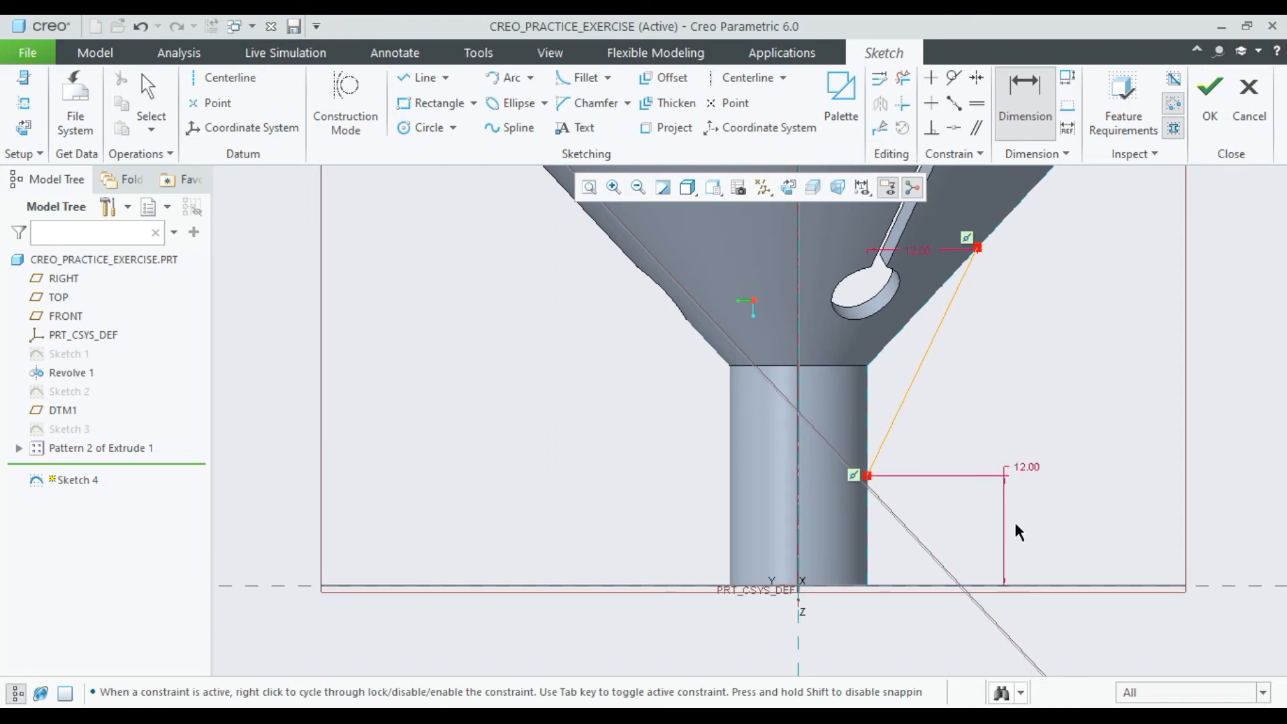
scroll(1245, 258, down, 3)
scroll(1189, 253, up, 2)
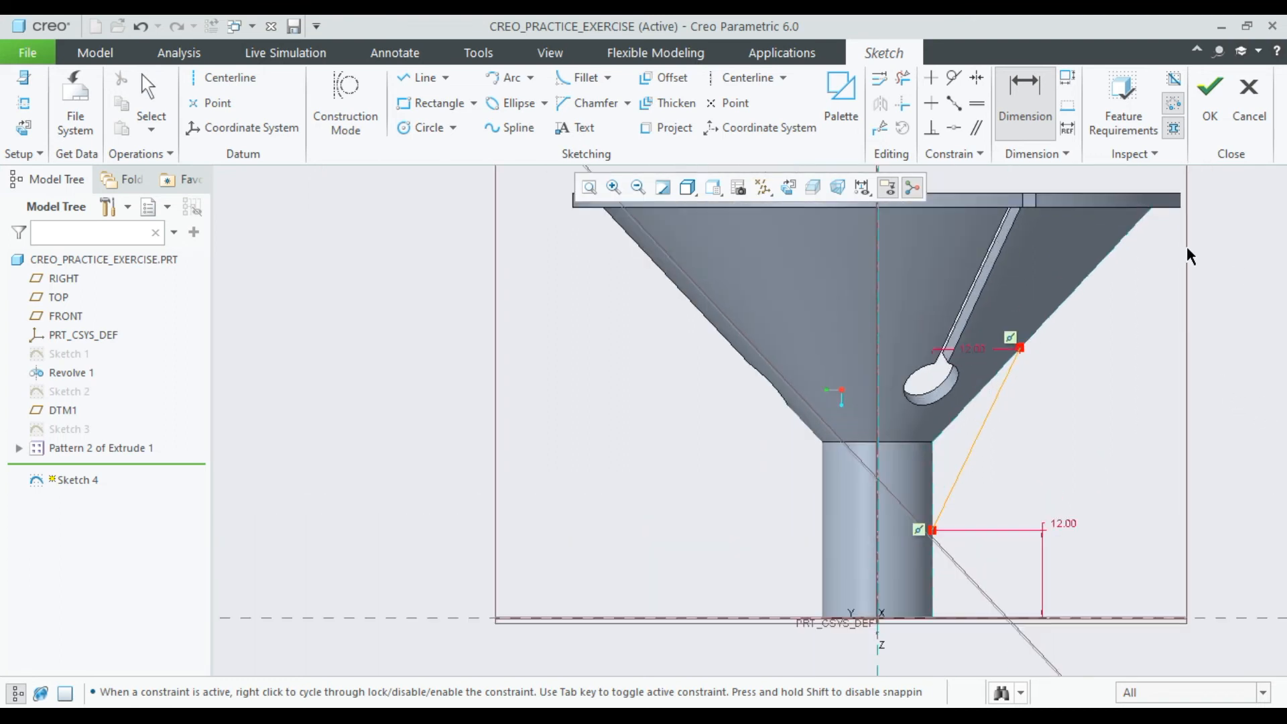
click(1214, 107)
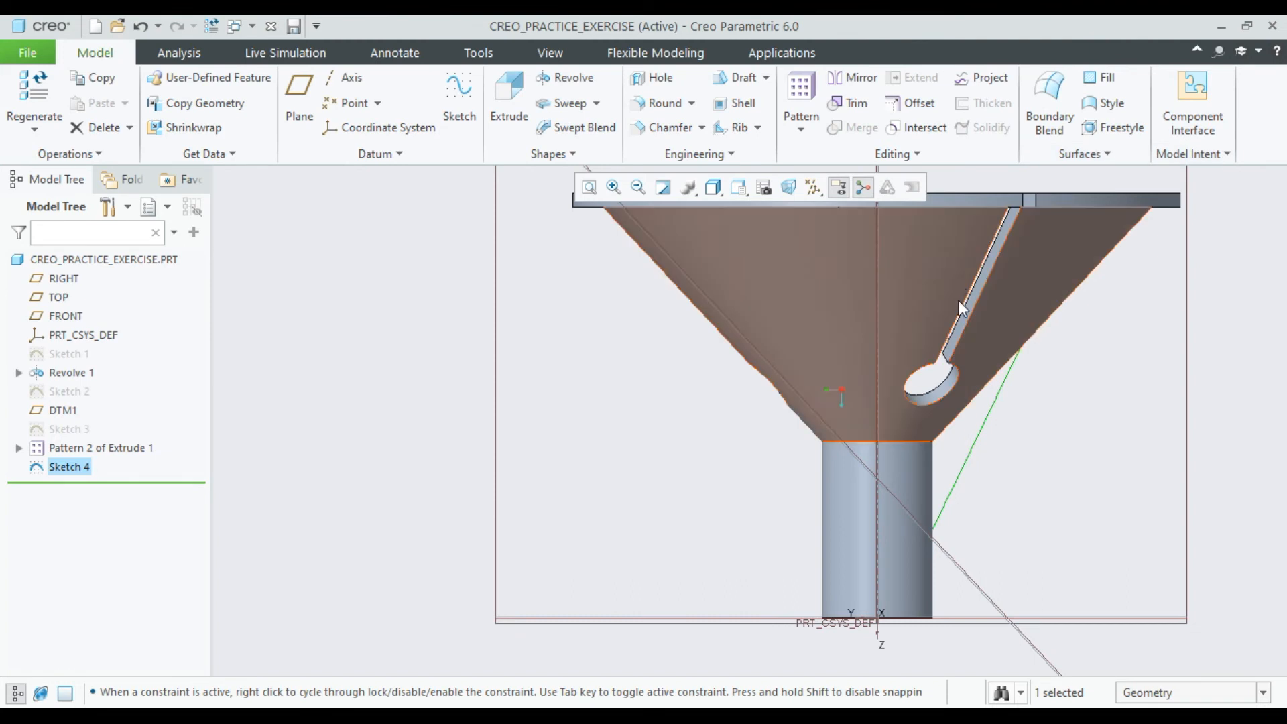
Step: Try to create a profile rib from Sketch 4 with a thickness of 2, returning to the rib definition instead of accepting a failed feature
scroll(1113, 201, down, 2)
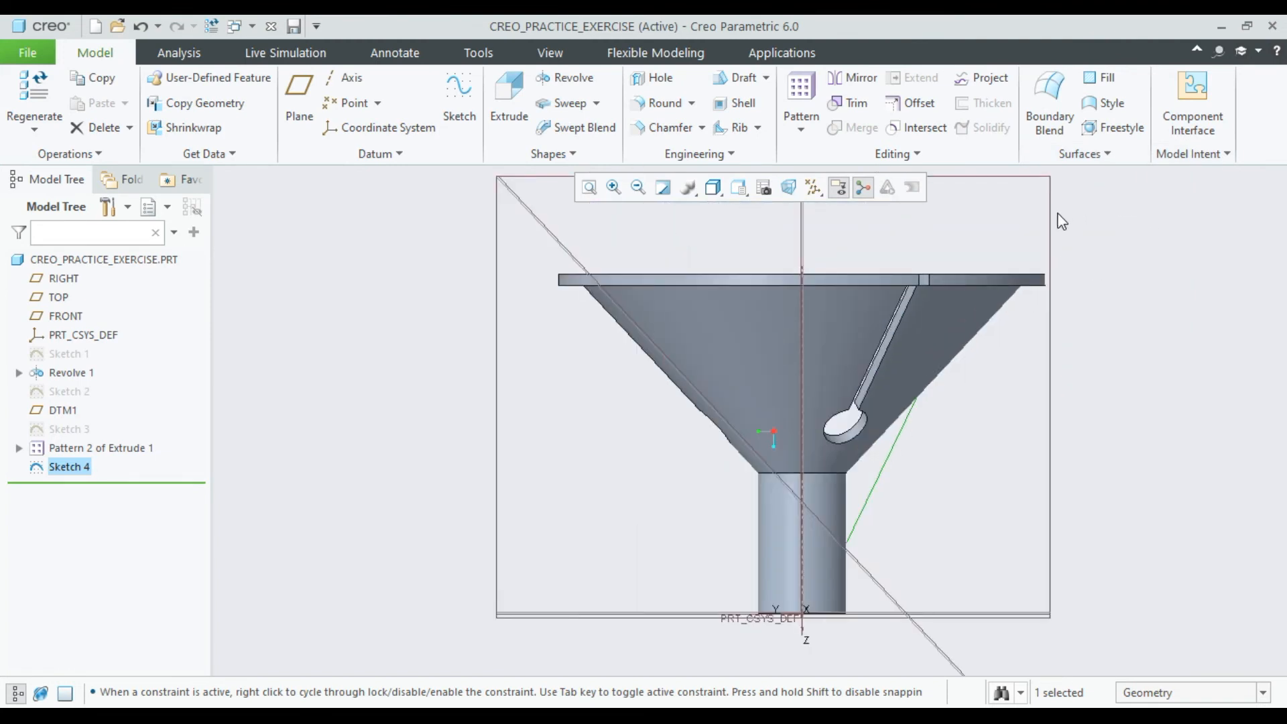
middle_drag(1021, 283, 928, 247)
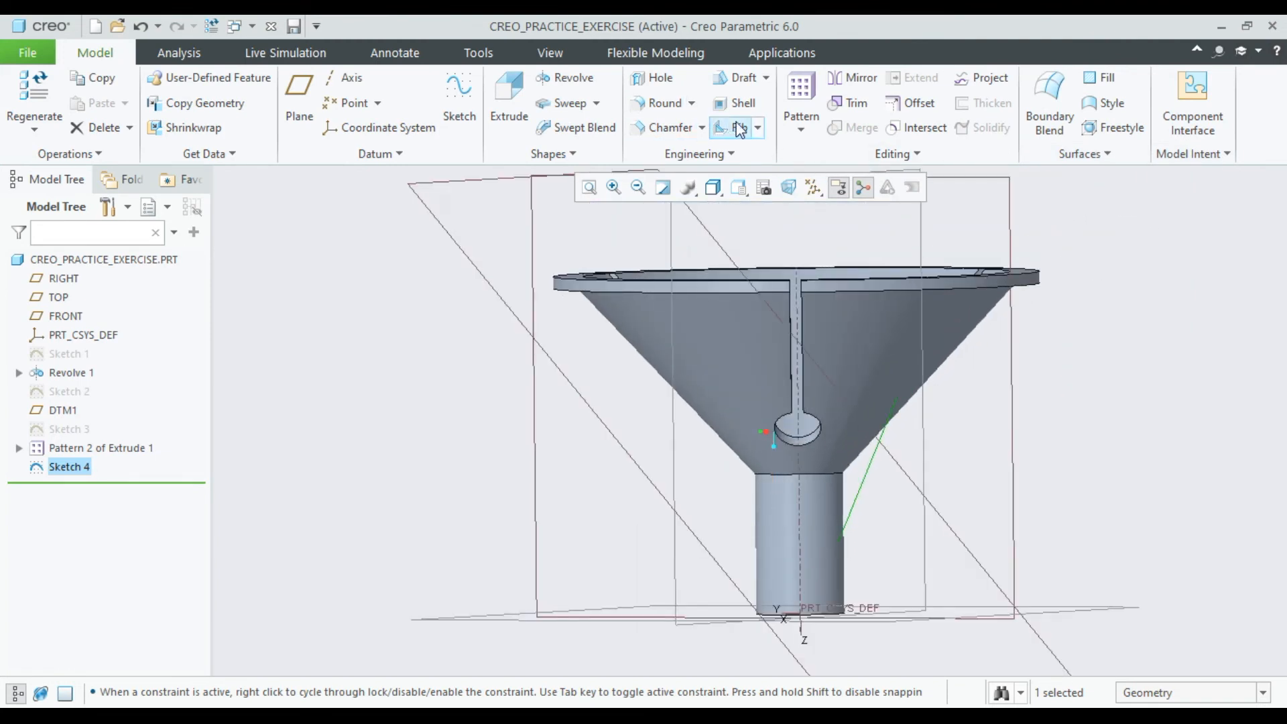
click(757, 131)
click(755, 167)
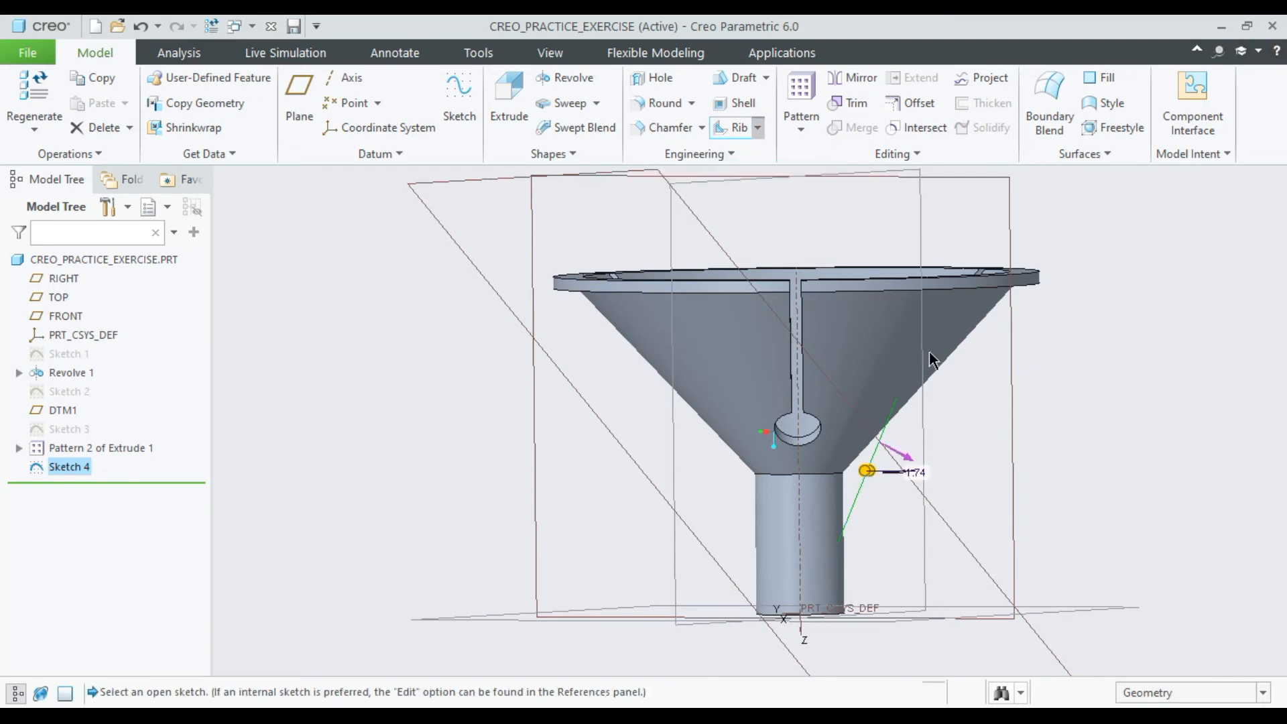
mouse_move(849, 405)
middle_down()
mouse_move(793, 393)
mouse_move(873, 420)
middle_up()
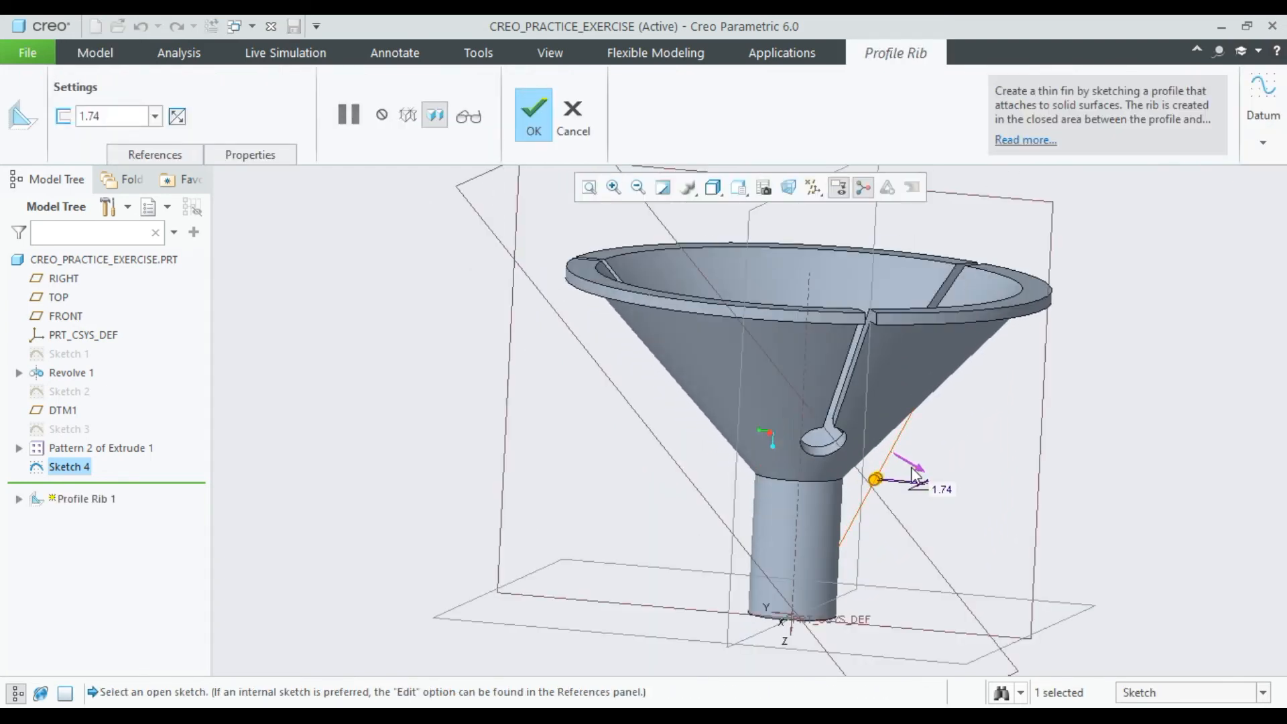
scroll(889, 471, down, 4)
mouse_move(841, 499)
middle_down()
mouse_move(807, 478)
mouse_move(791, 498)
middle_up()
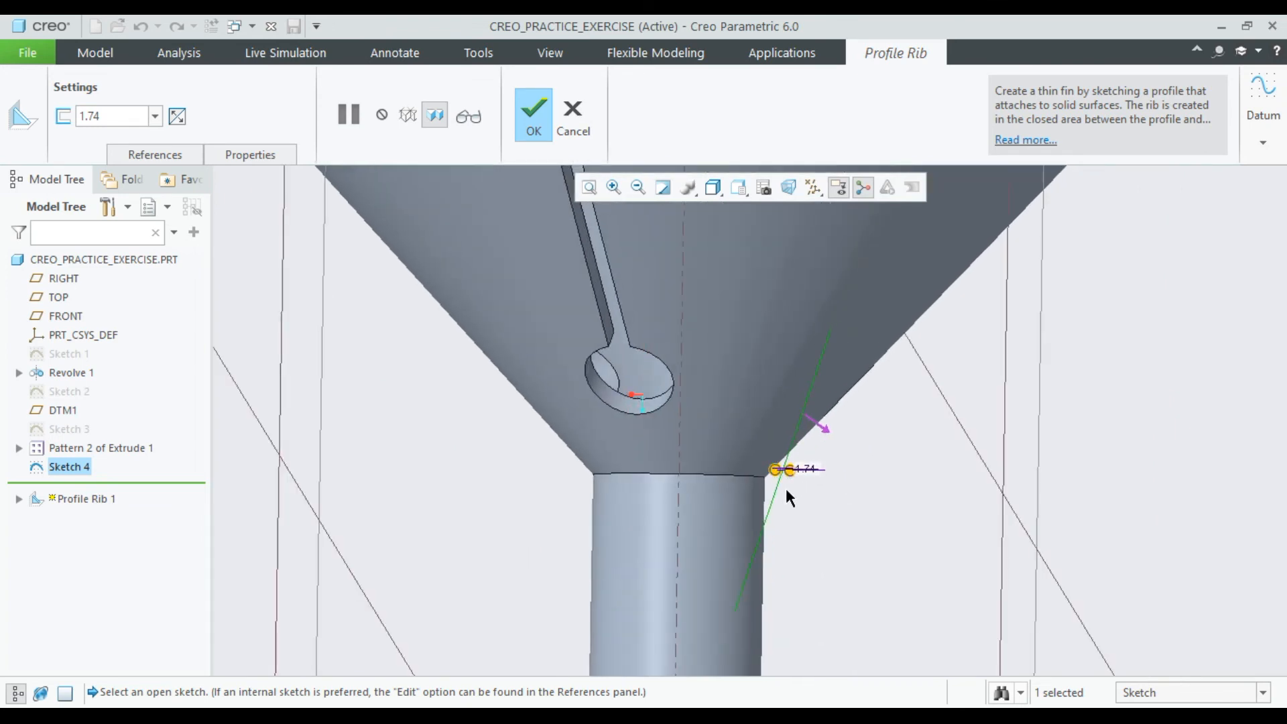
double_click(124, 117)
text(2)
key(Return)
click(539, 107)
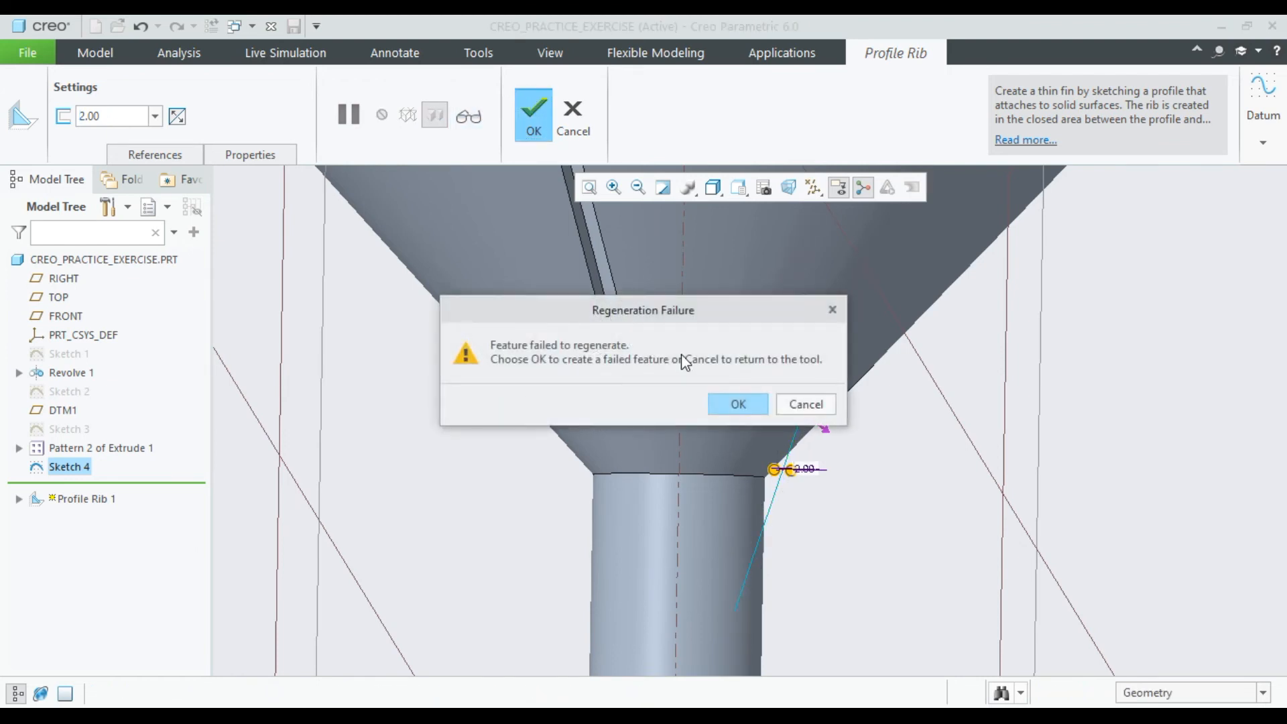
click(804, 404)
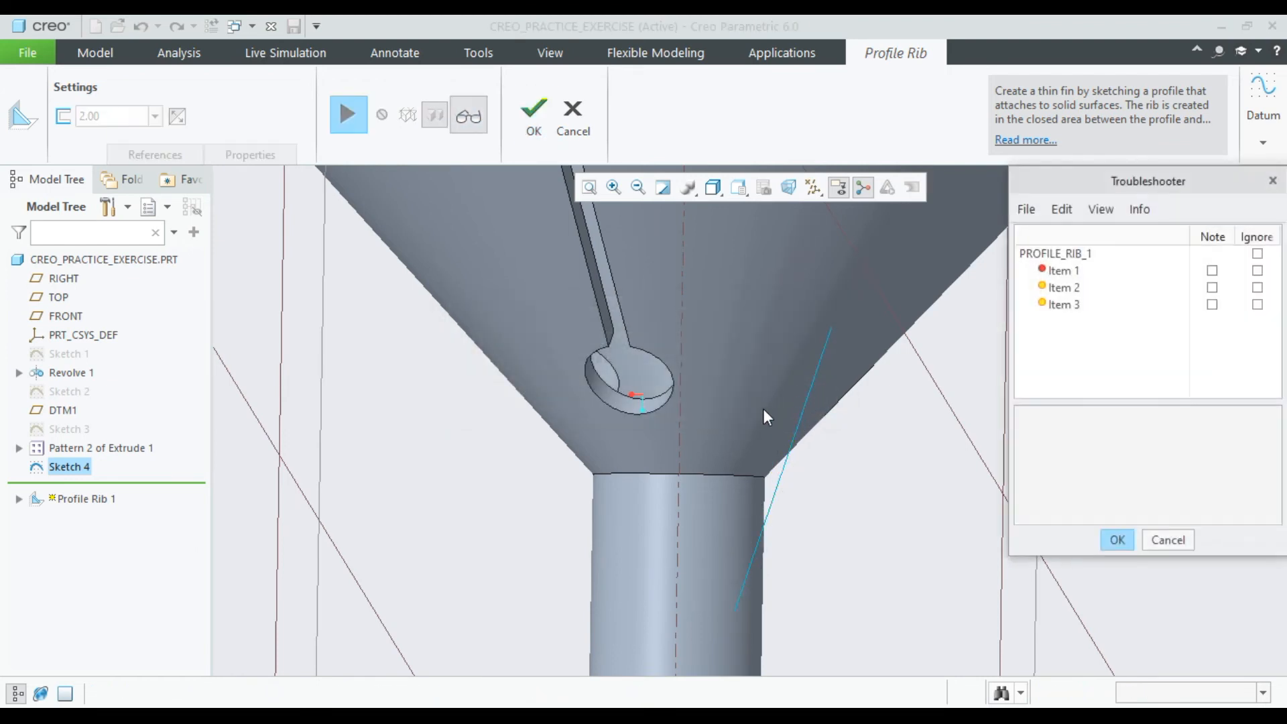
Step: Examine the failed profile rib's three Troubleshooter items and their highlighted geometry, and close the Troubleshooter
click(1063, 288)
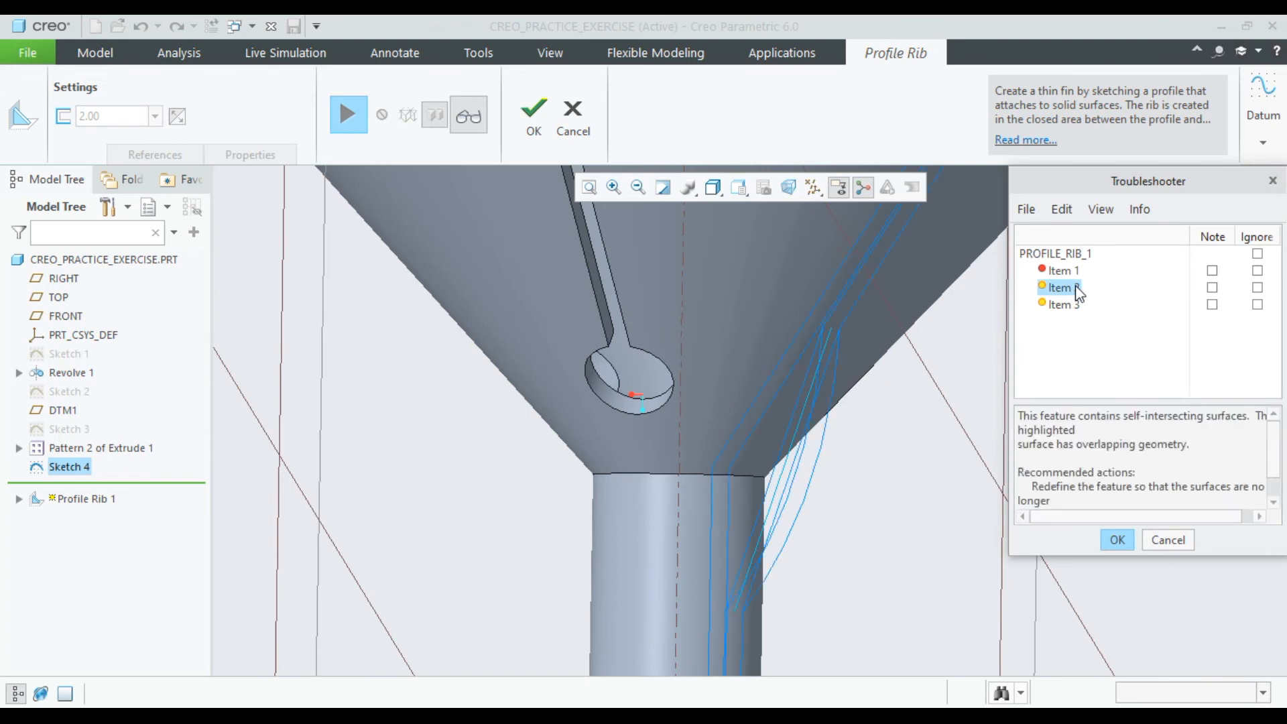
scroll(778, 410, up, 2)
middle_drag(778, 410, 753, 417)
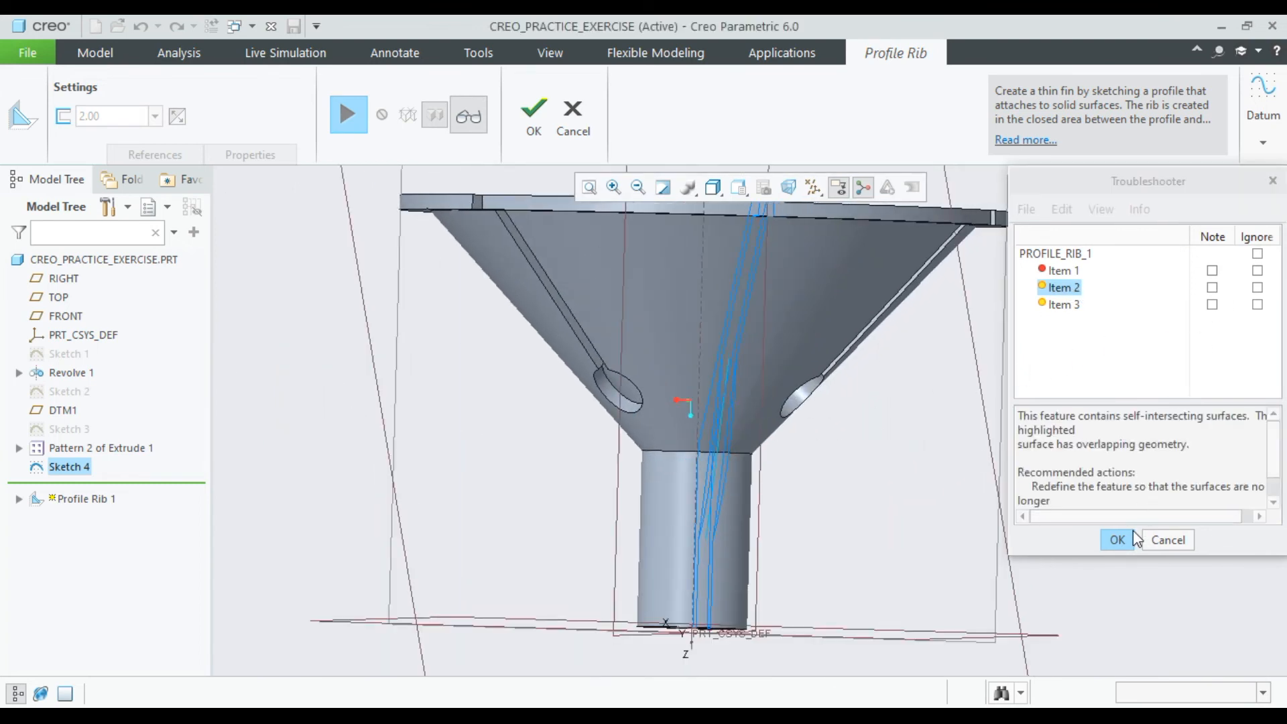
click(1212, 288)
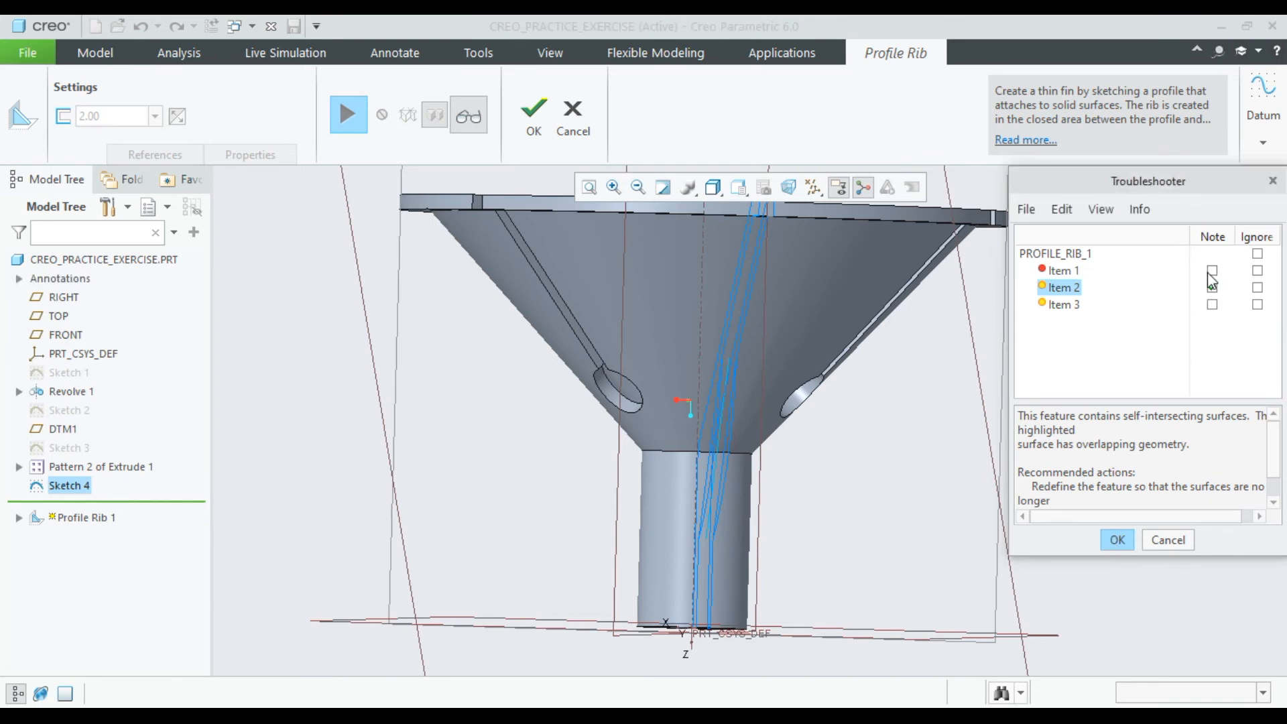
click(1211, 271)
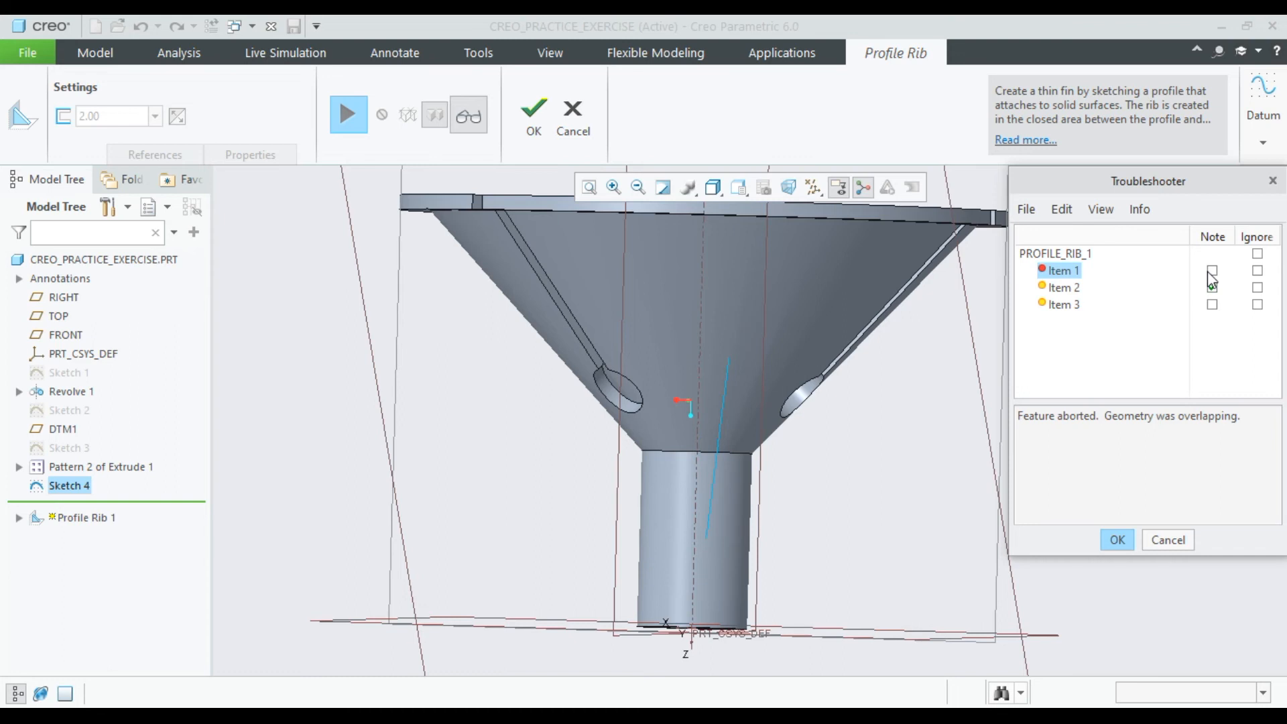
click(1213, 305)
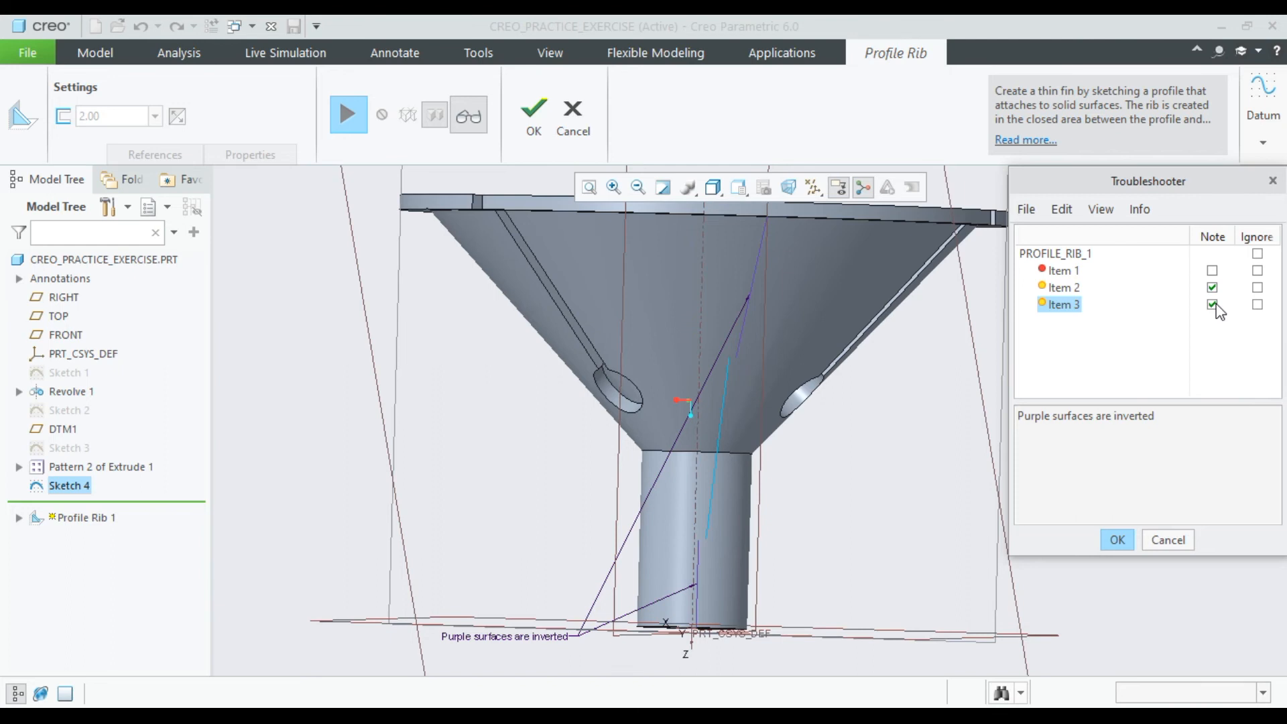
click(1213, 306)
click(1122, 534)
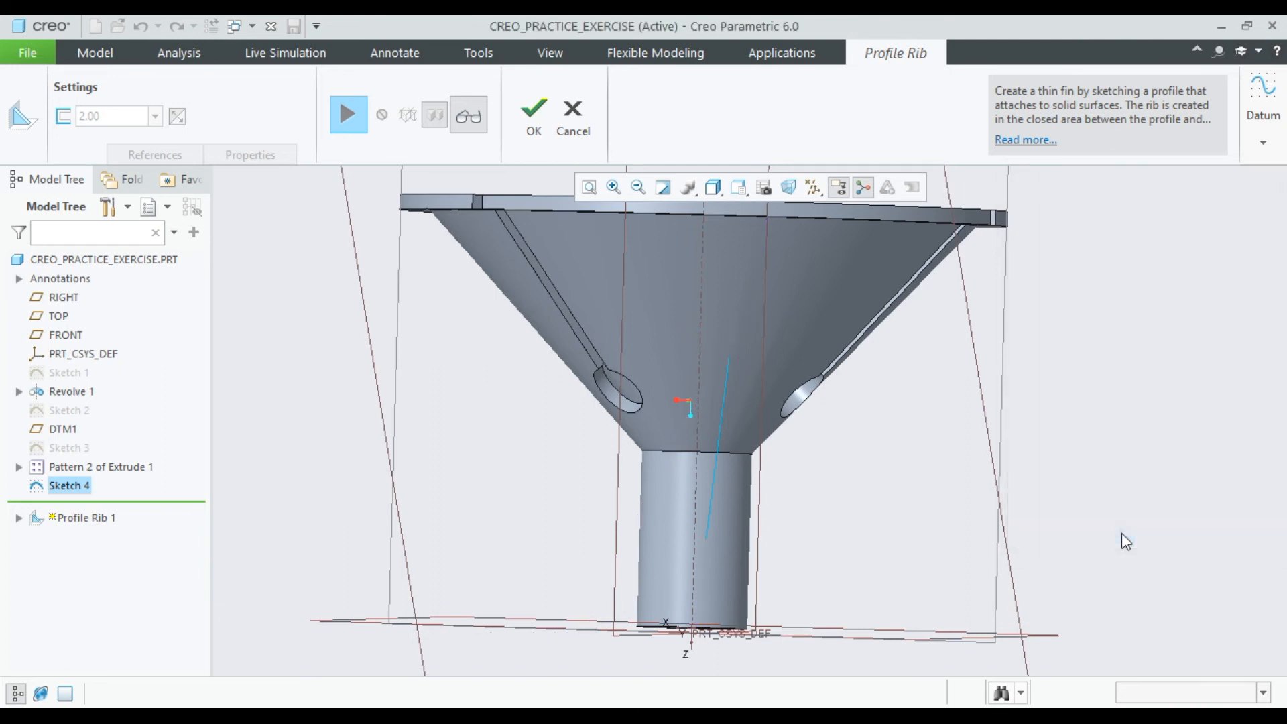
Step: Retry the profile rib with a thickness of 2, decline creating a failed feature and cancel the rib
middle_drag(677, 462, 725, 459)
click(350, 115)
click(531, 129)
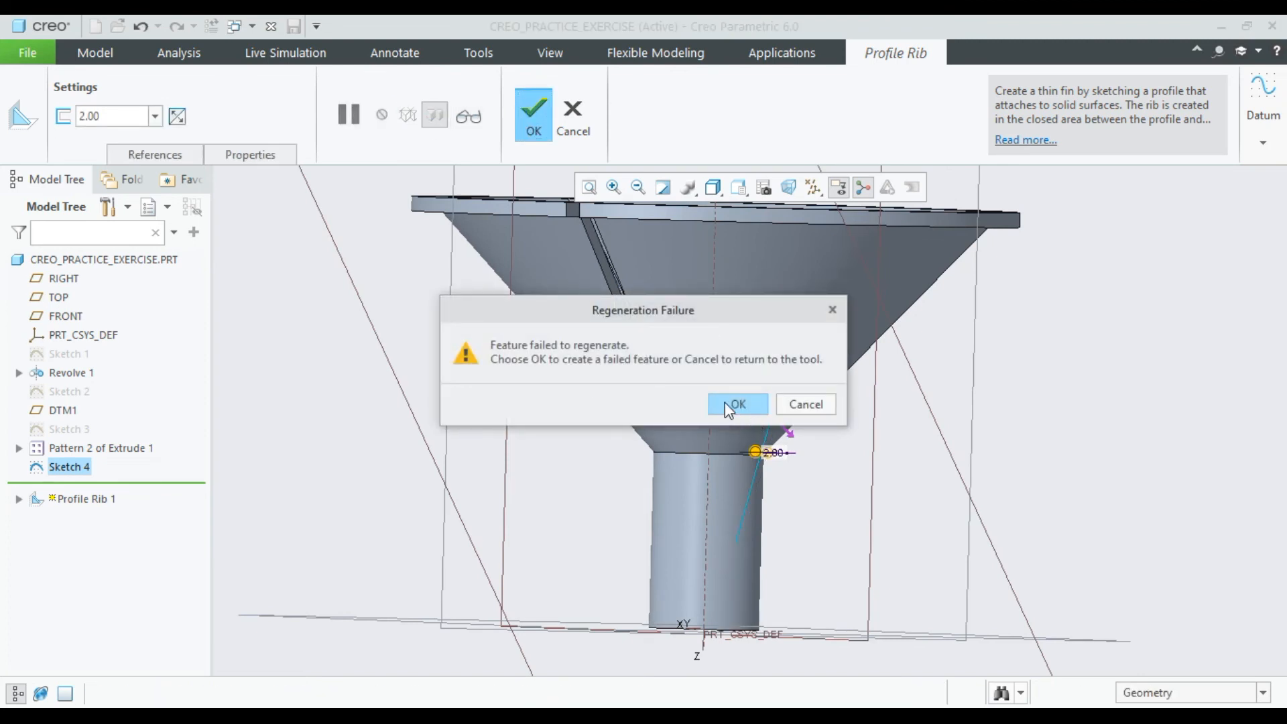
click(805, 407)
click(586, 139)
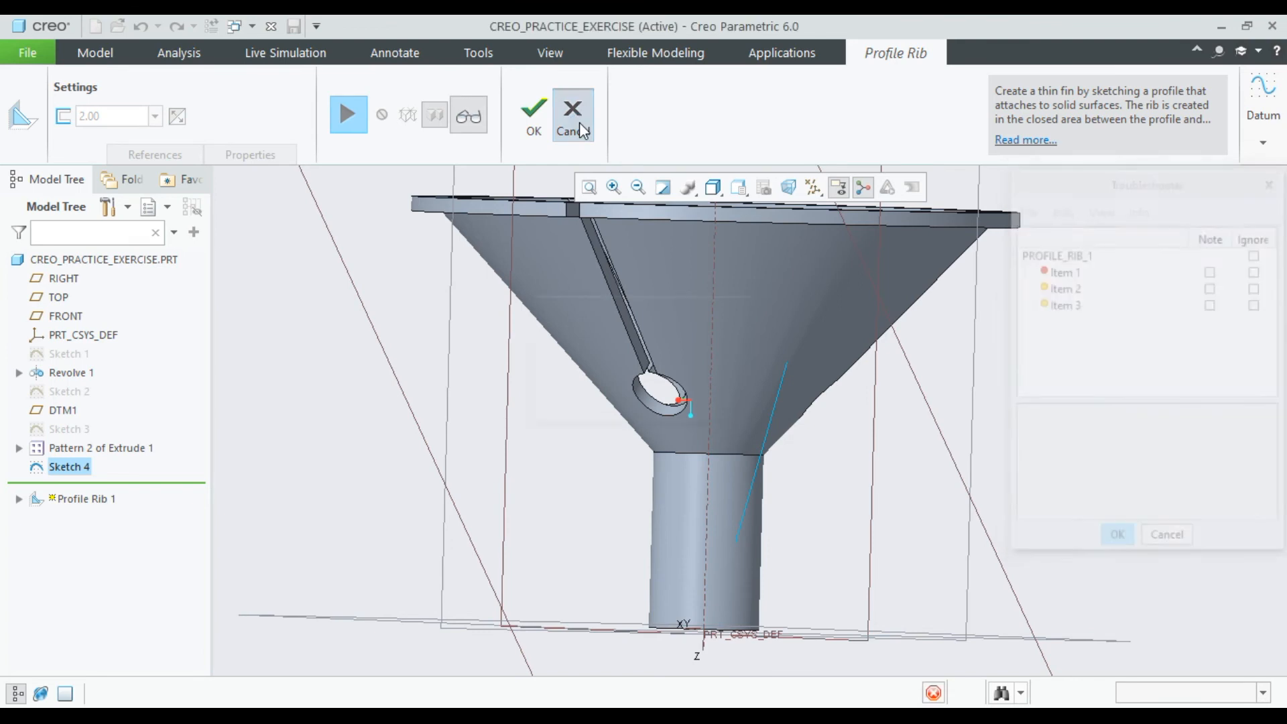
Step: Delete the hidden Sketch 2 from the model and confirm the deletion
click(643, 405)
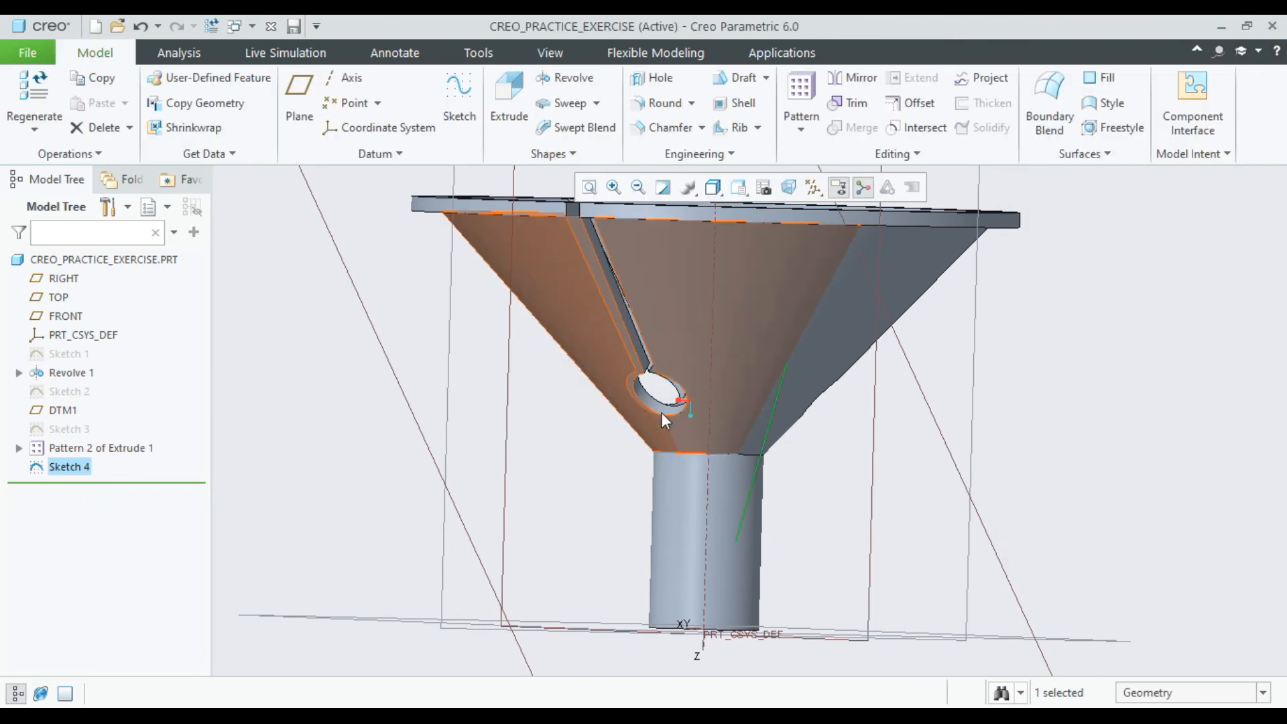
click(761, 430)
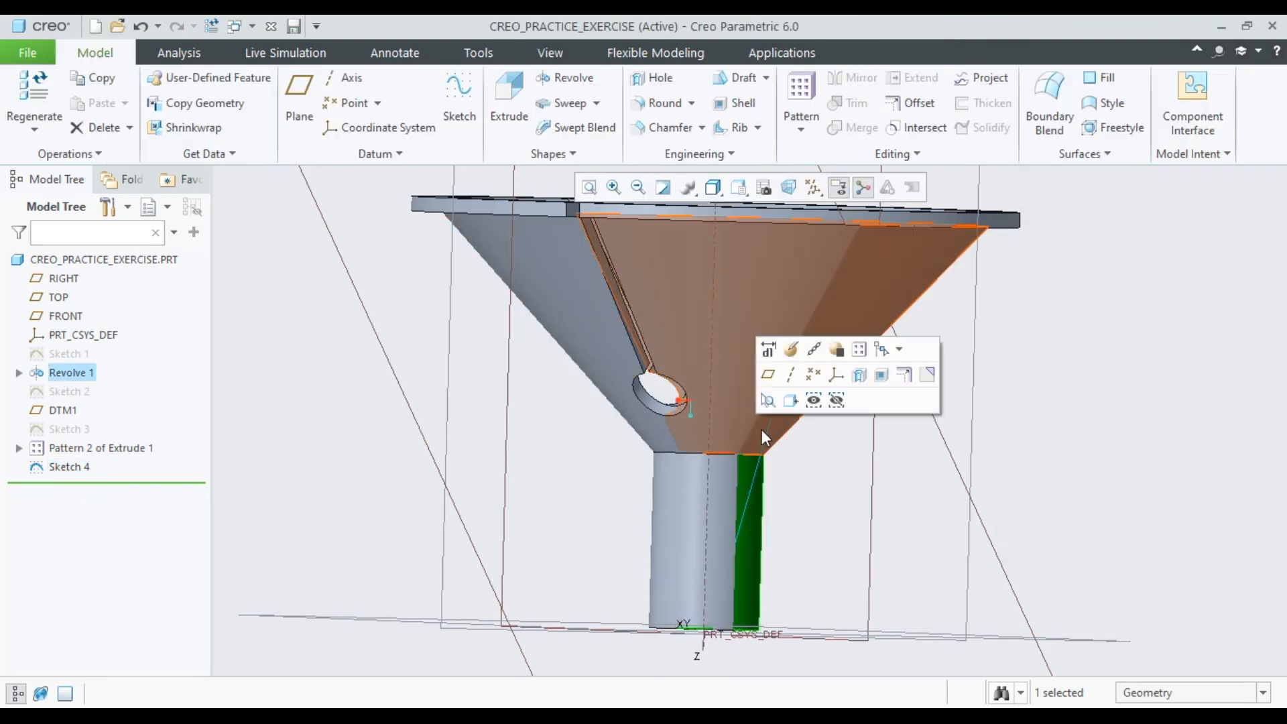
click(290, 451)
click(63, 470)
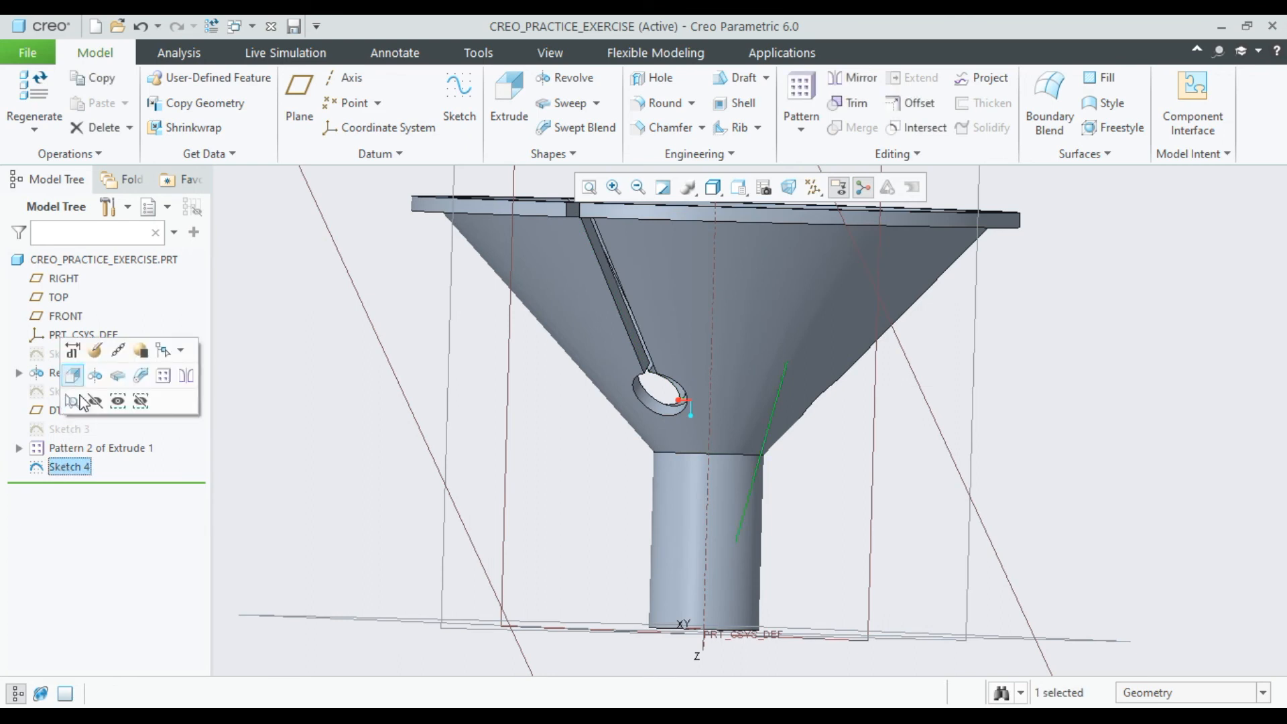
click(241, 437)
click(85, 393)
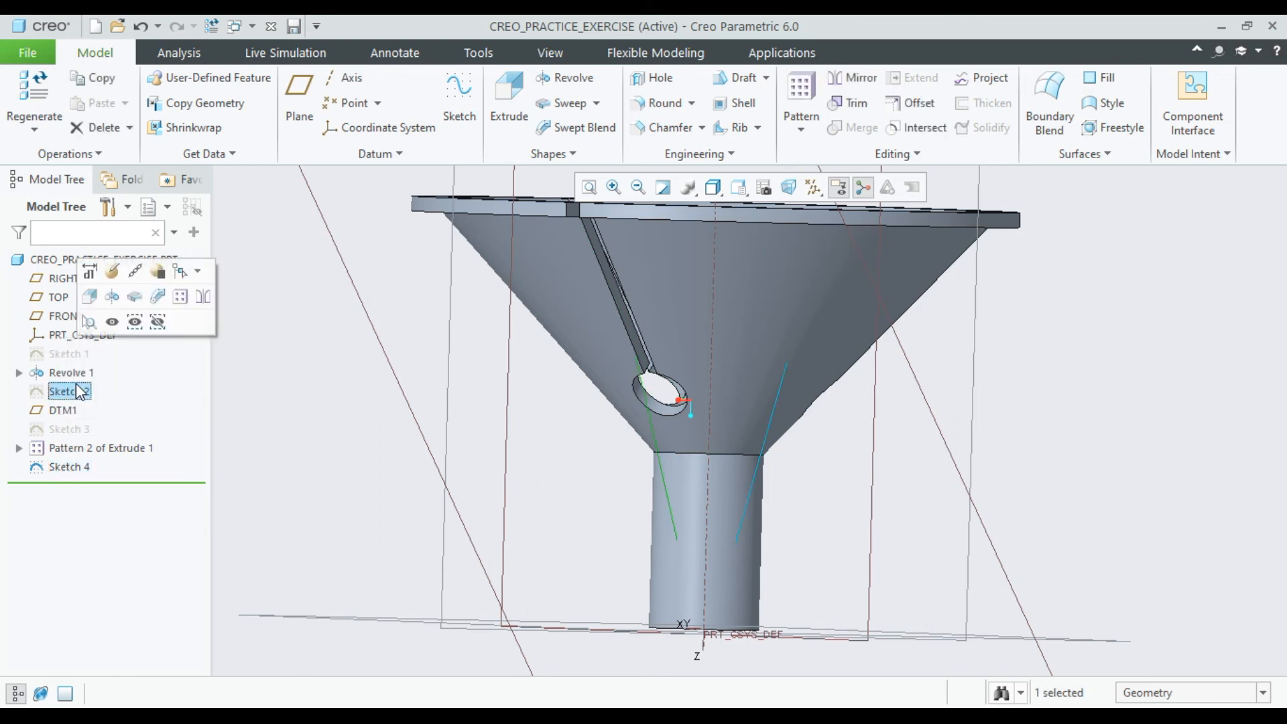
right_click(77, 389)
click(108, 502)
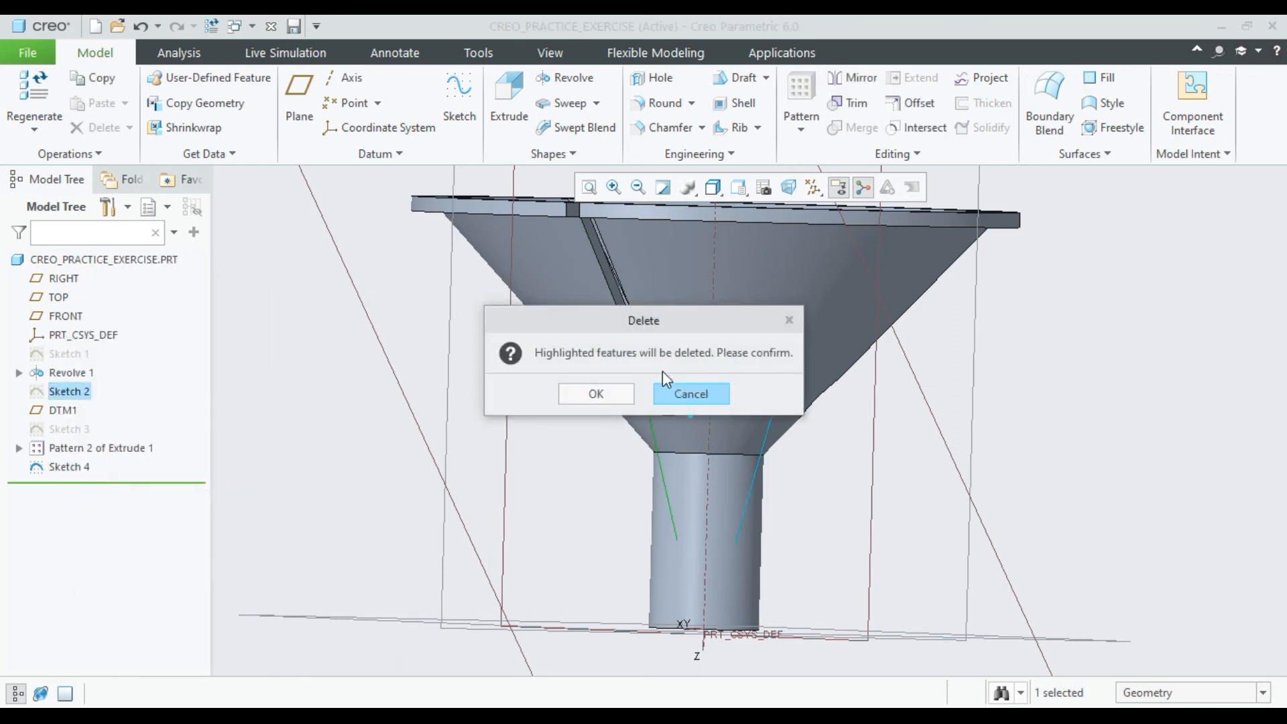
click(620, 392)
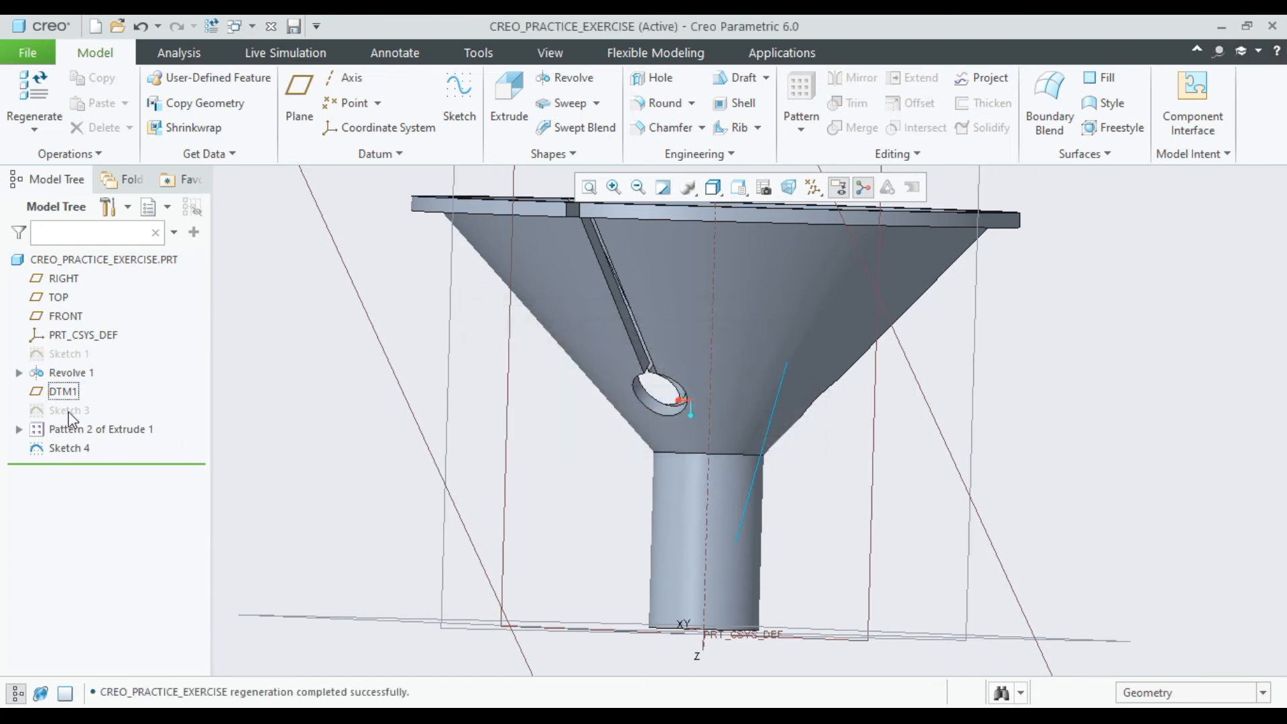
Step: Reopen Sketch 4 to inspect how the slanted line's endpoints meet the cone and neck edges, and close the sketch
click(69, 411)
click(70, 448)
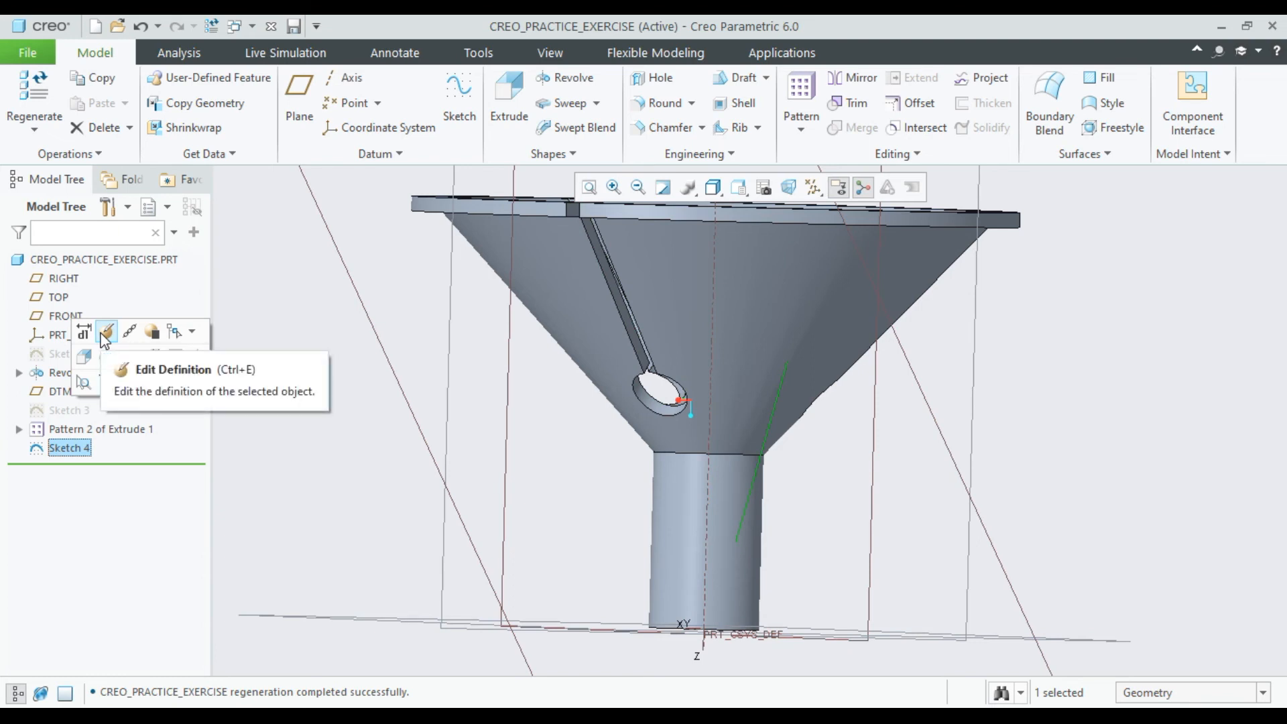
click(106, 340)
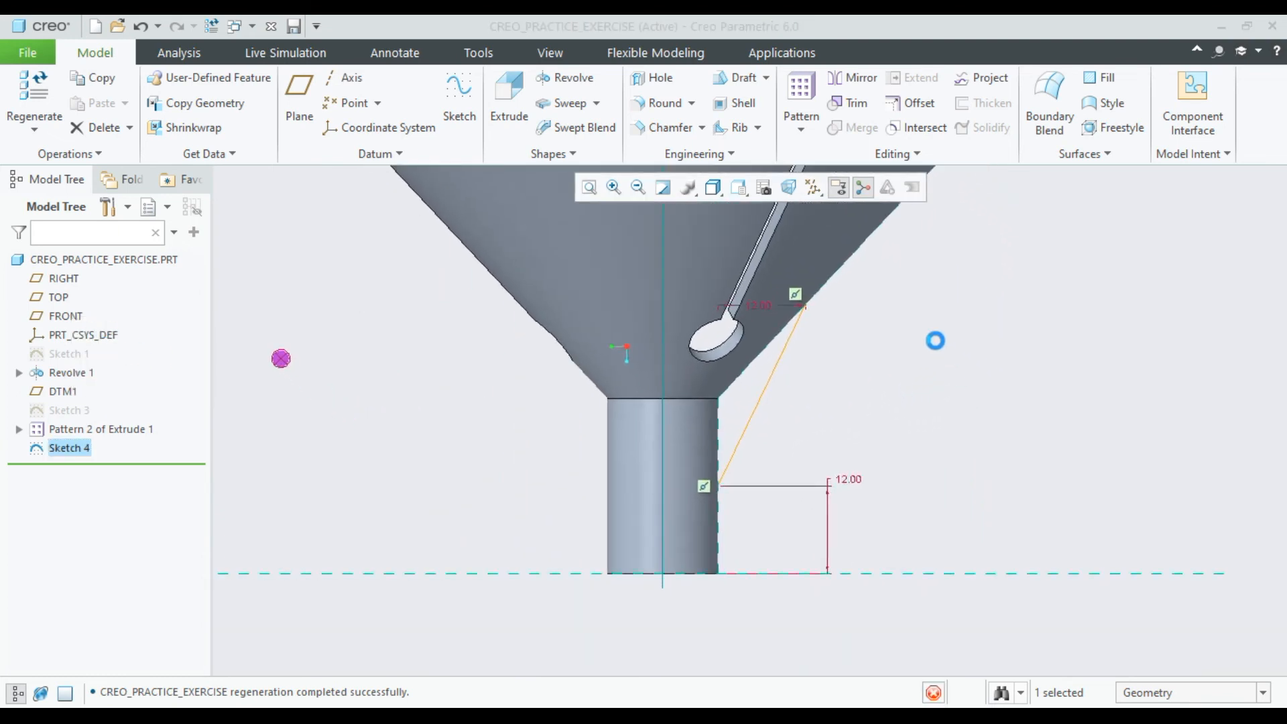
scroll(845, 278, down, 1)
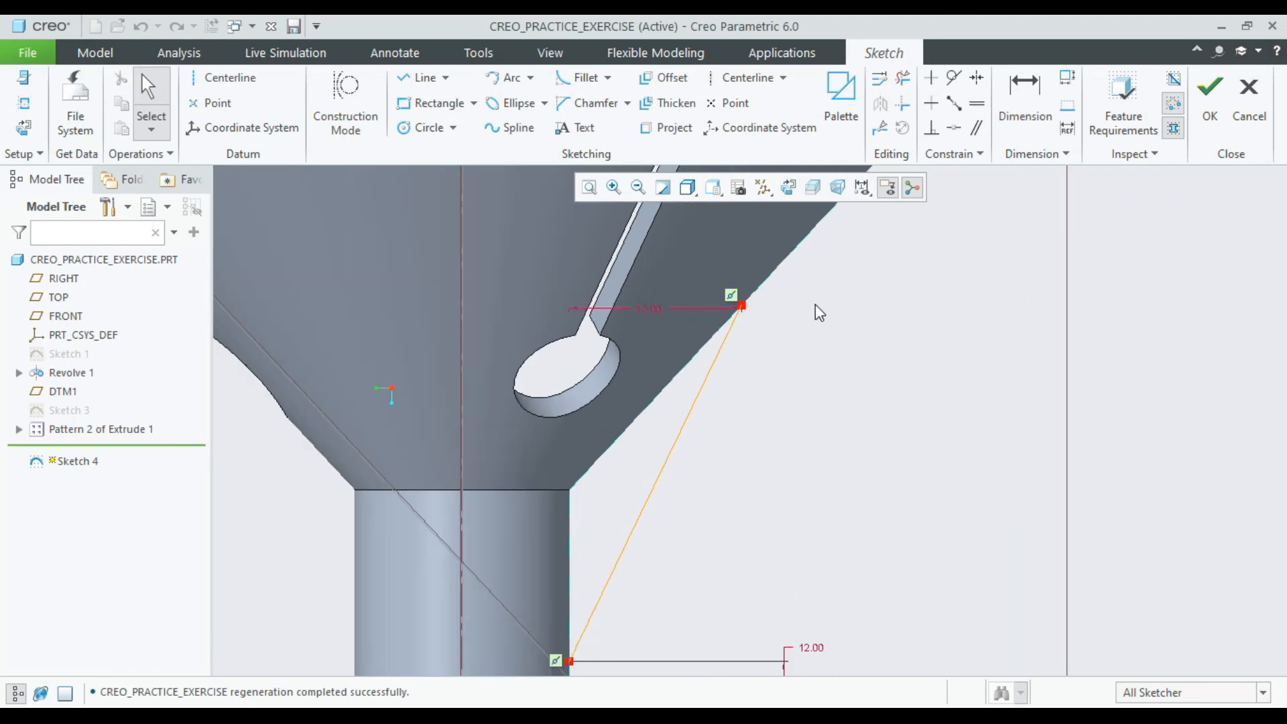
scroll(812, 320, up, 1)
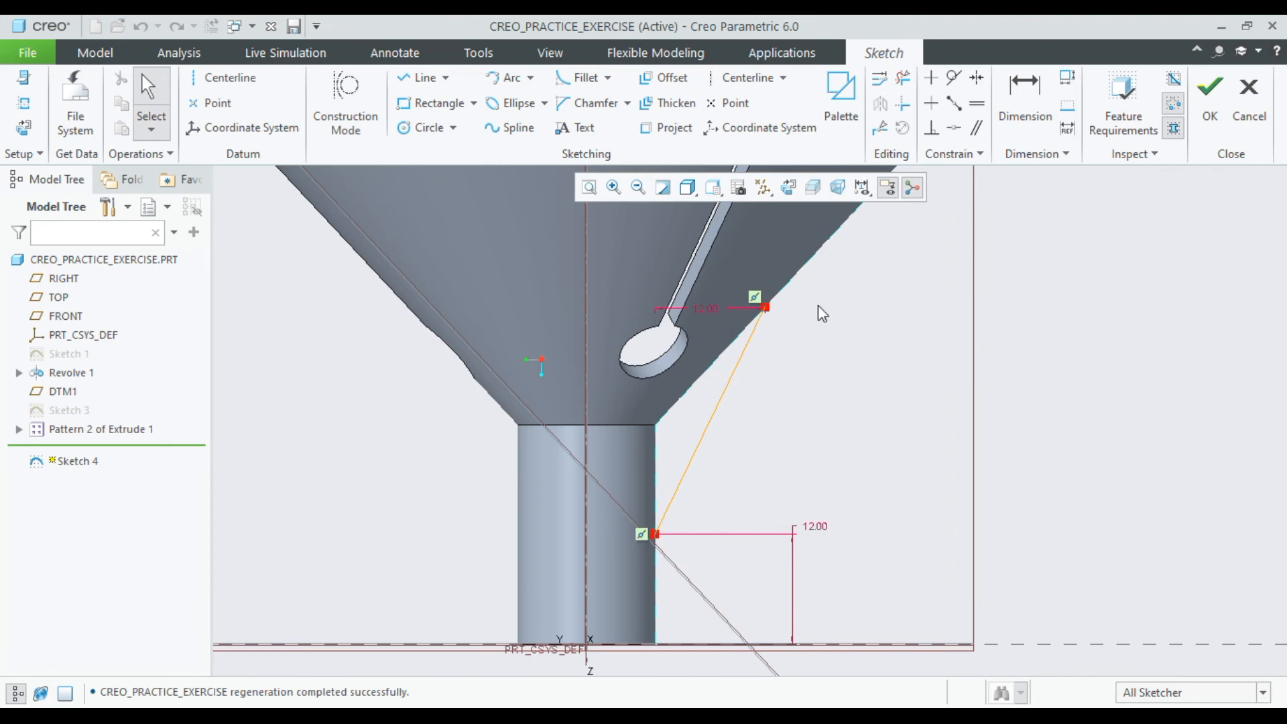
click(421, 78)
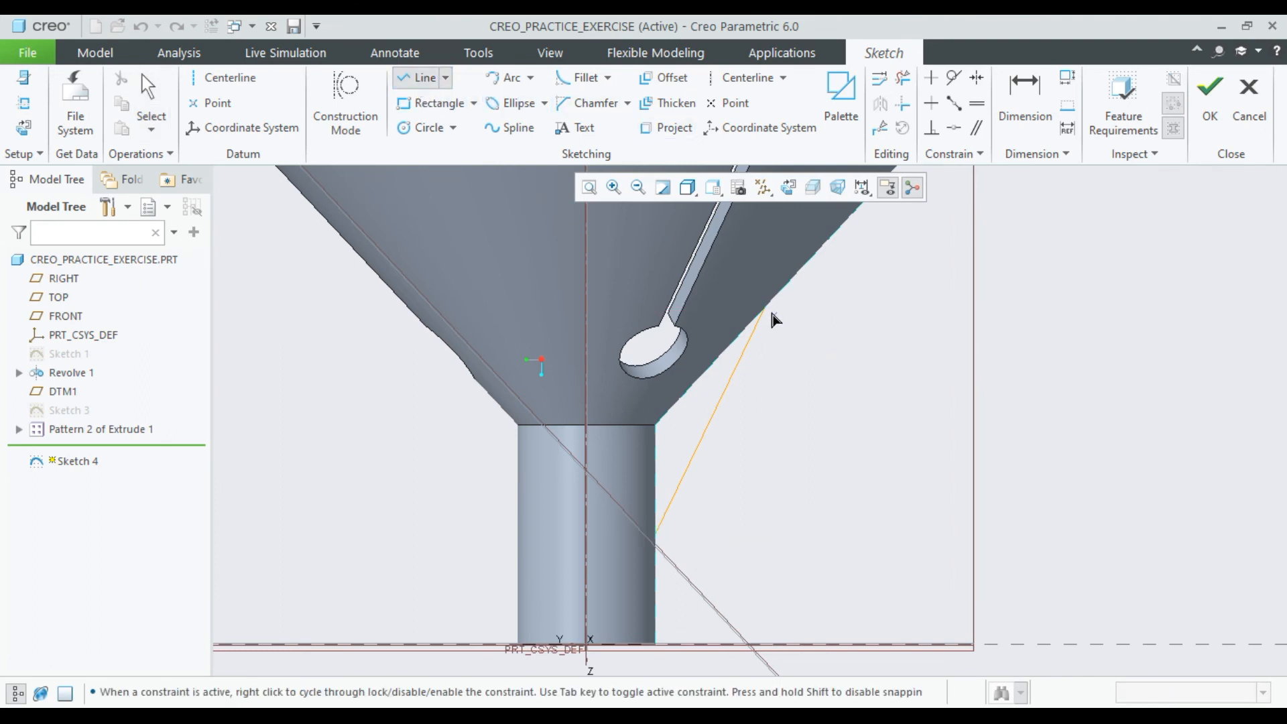
middle_click(1041, 354)
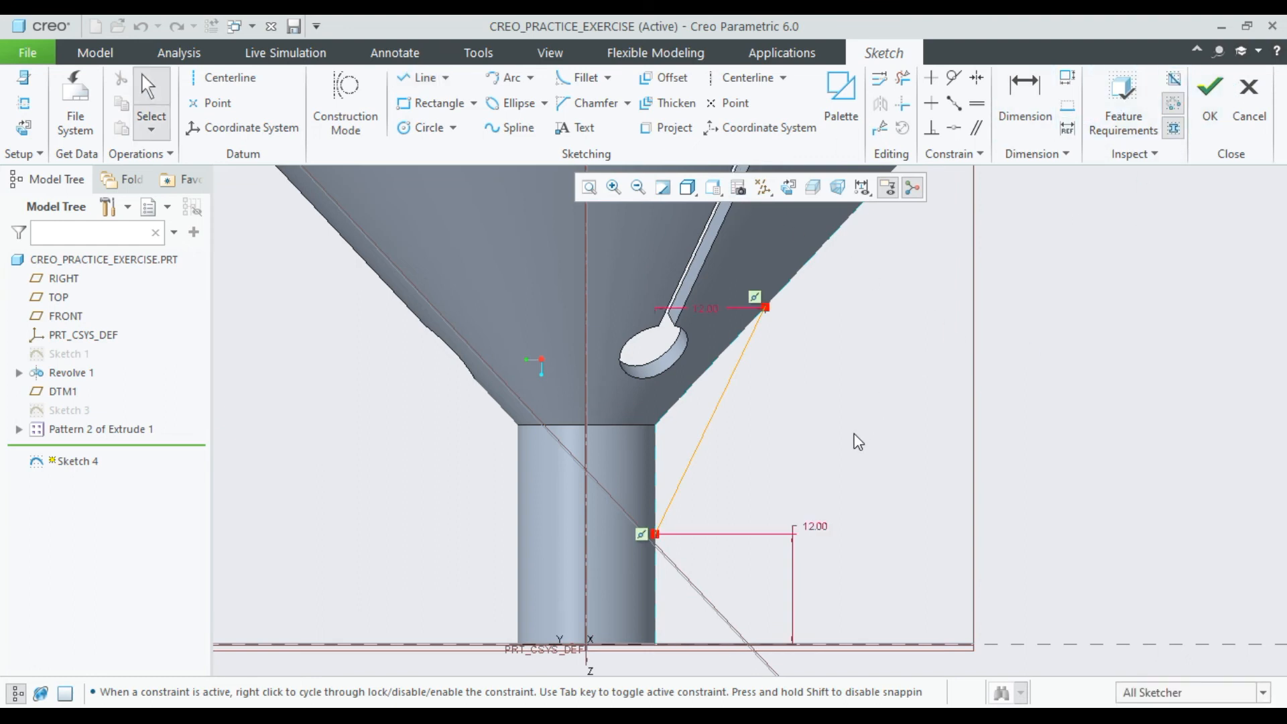
scroll(656, 570, down, 2)
scroll(655, 570, down, 3)
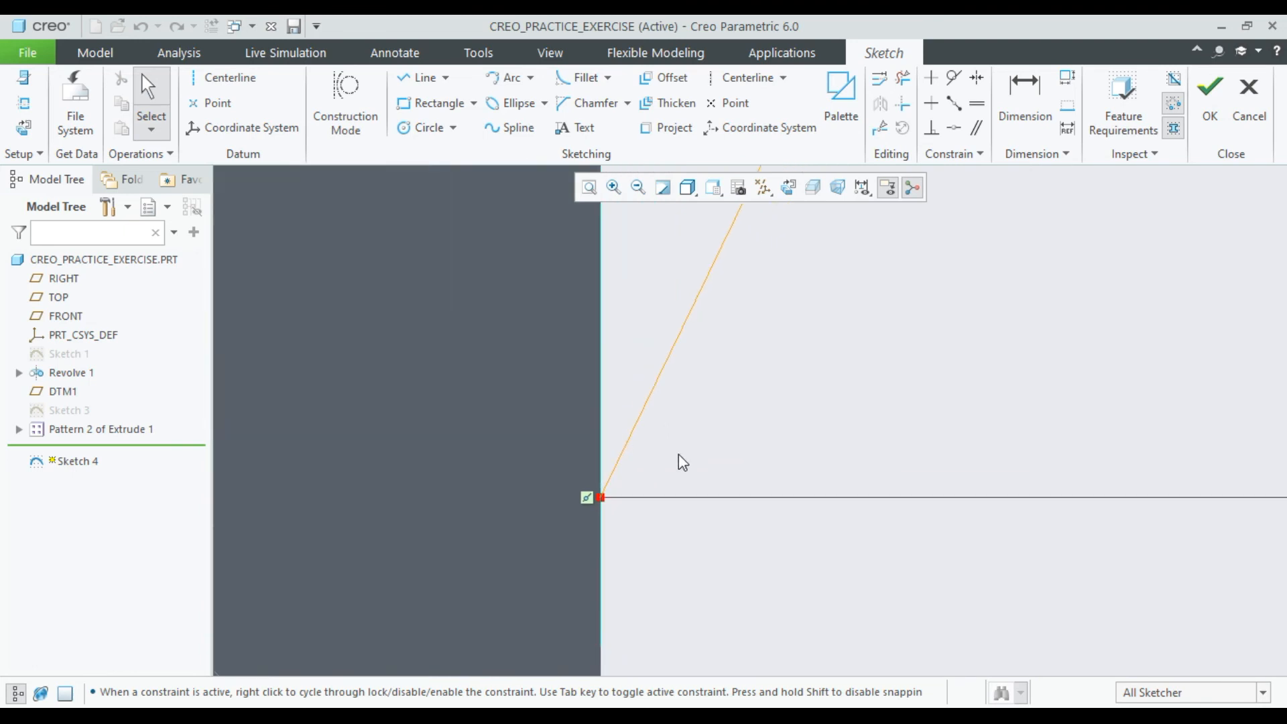
click(590, 187)
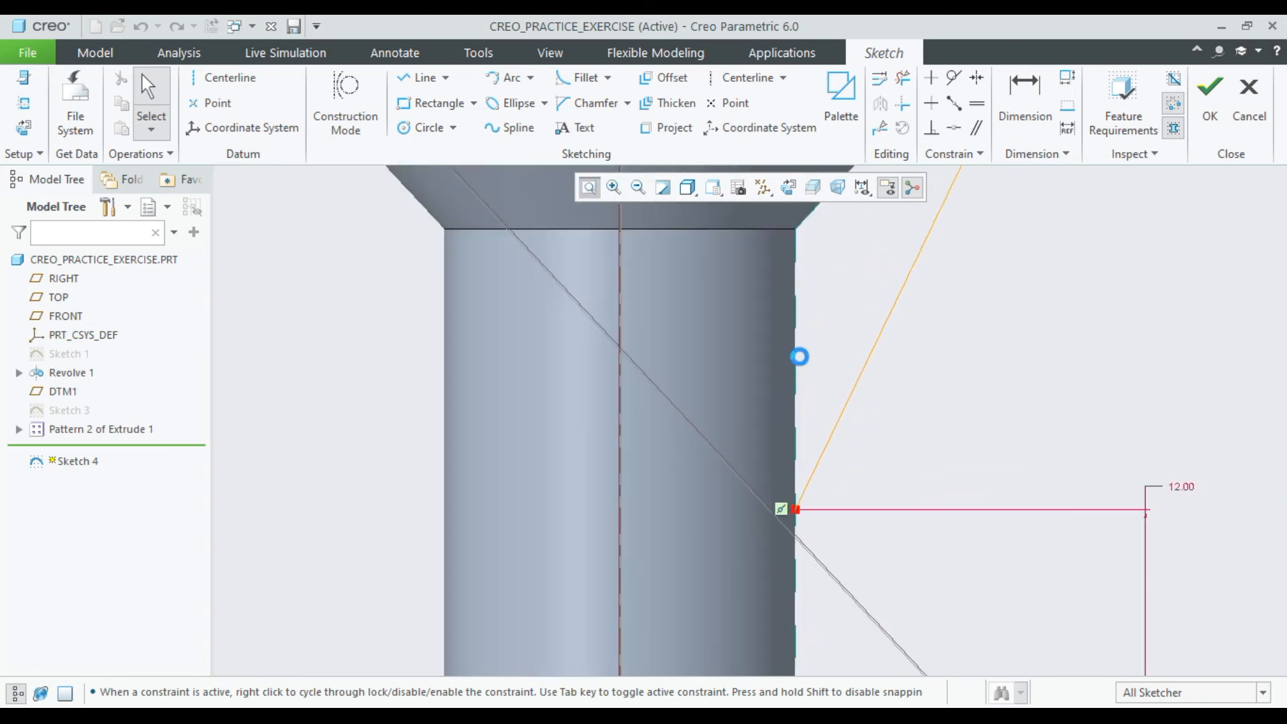
scroll(1006, 349, down, 1)
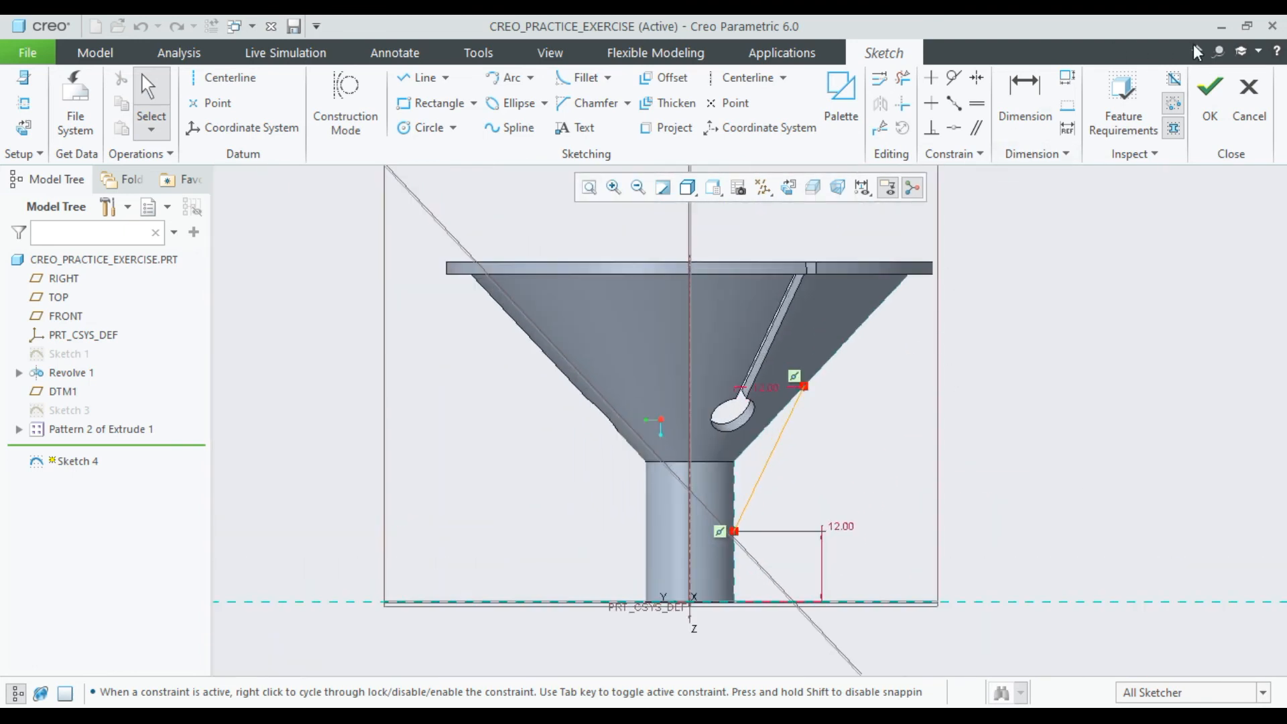
click(1205, 110)
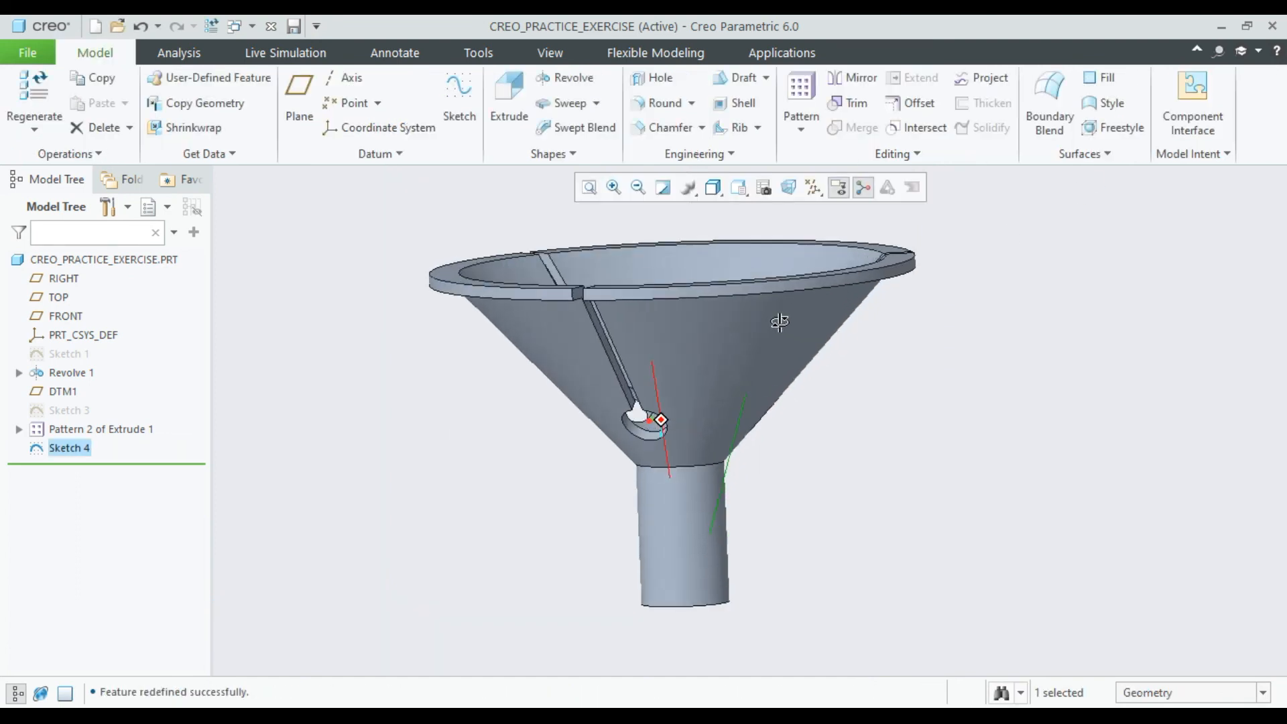
Step: Try to create a profile rib from Sketch 4 with a thickness of 2, returning to the rib definition and closing the Troubleshooter
click(758, 130)
click(751, 173)
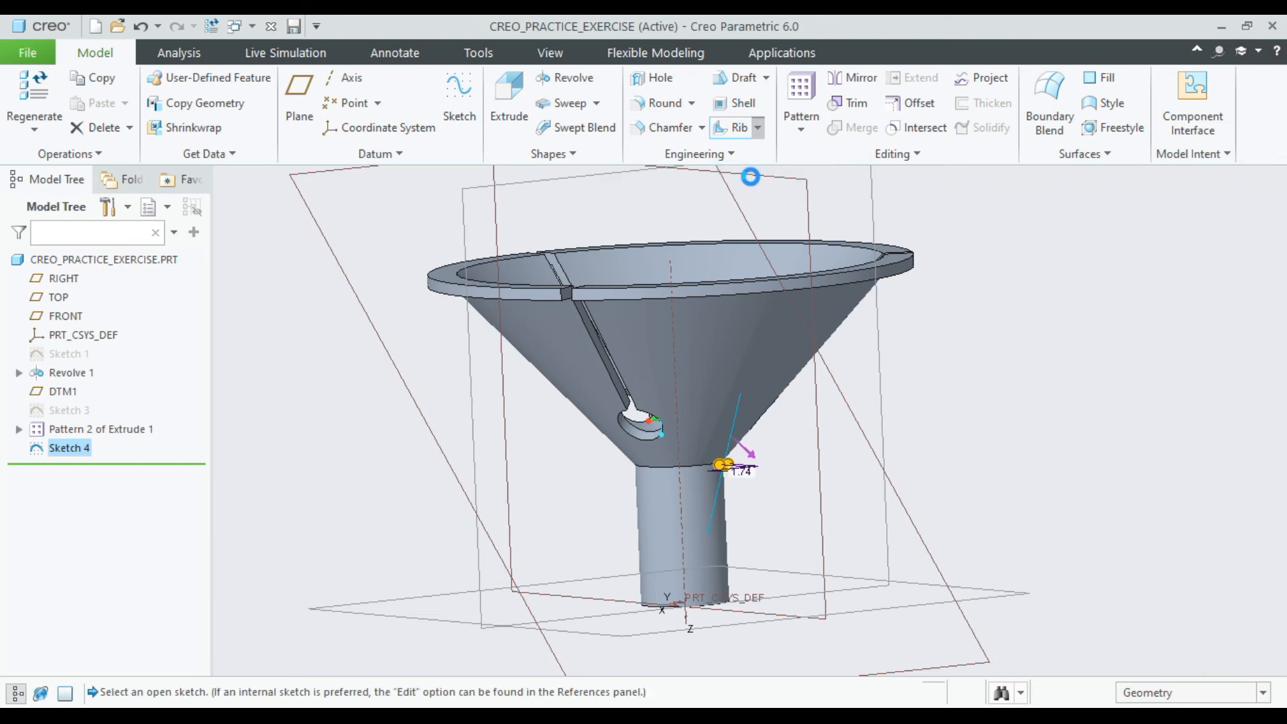
scroll(756, 424, up, 2)
middle_drag(718, 597, 682, 567)
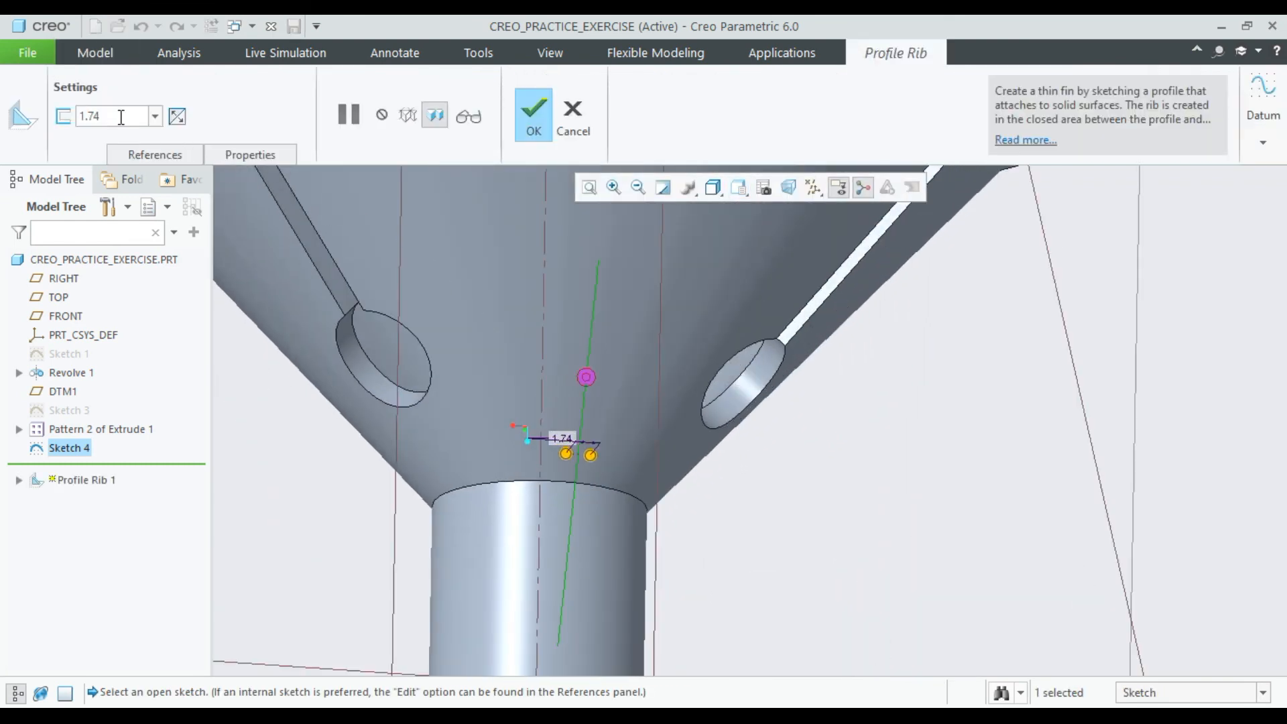
text(2)
key(Return)
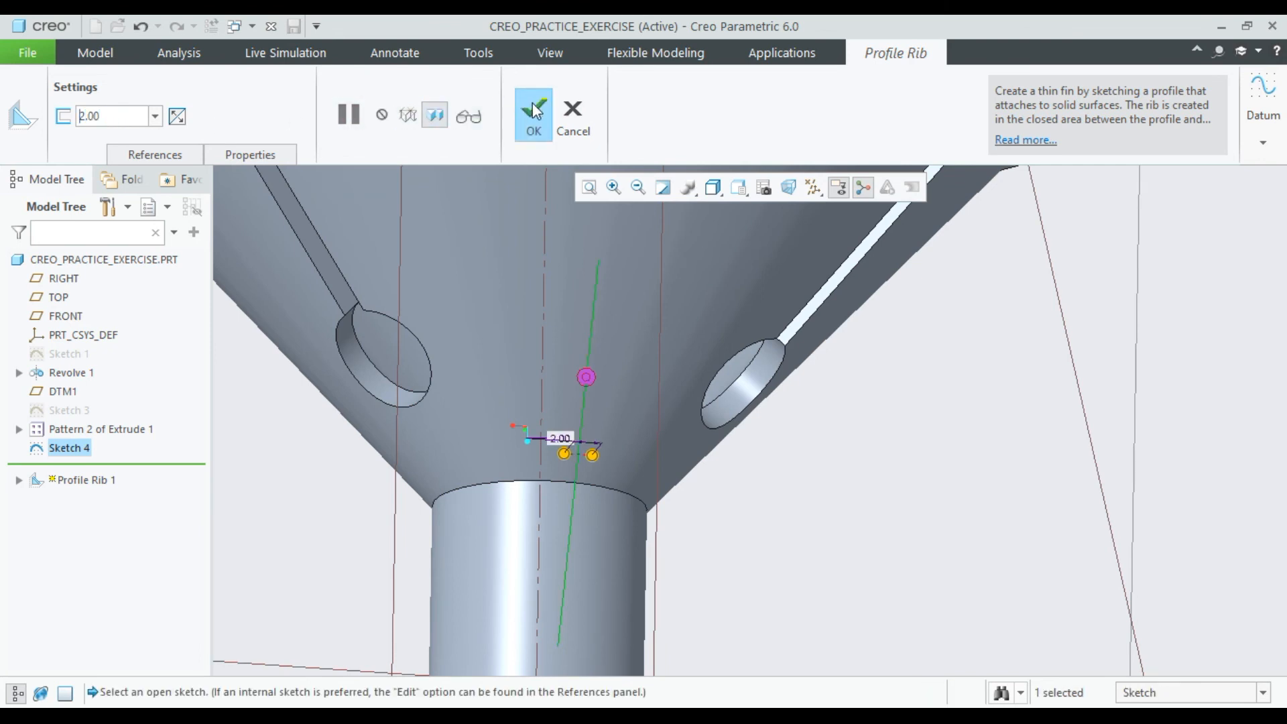
click(535, 116)
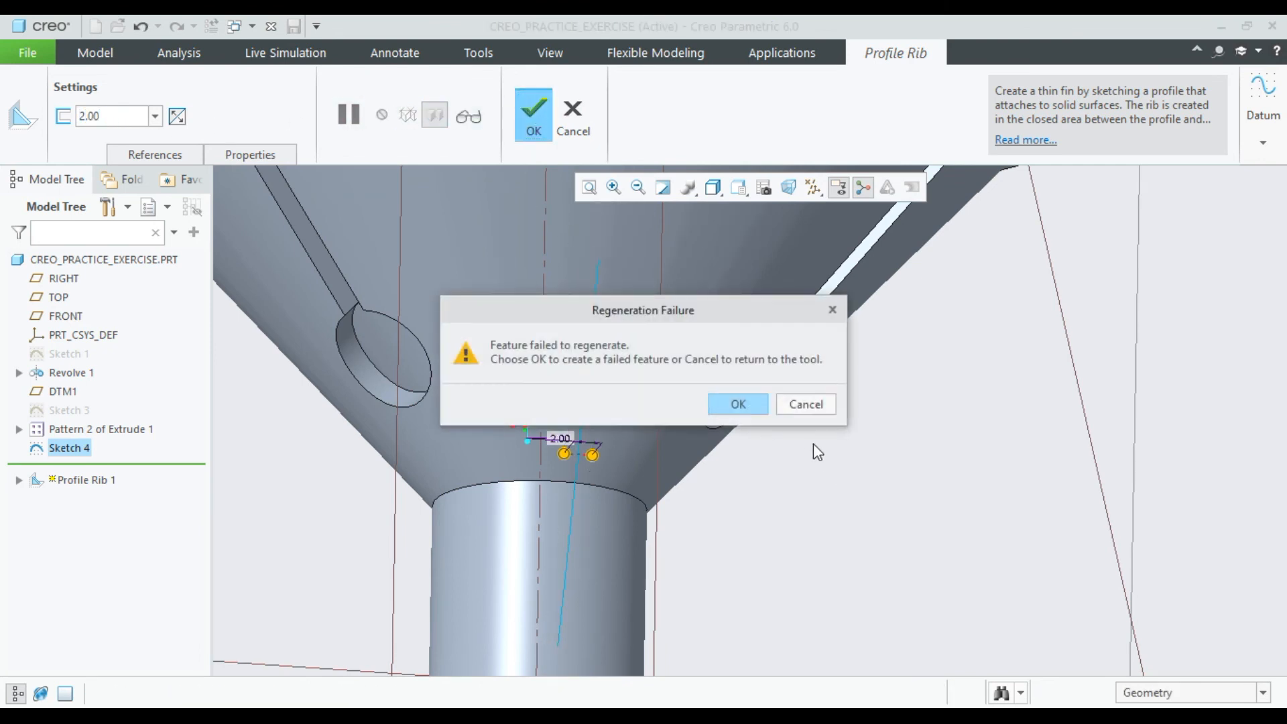
click(807, 404)
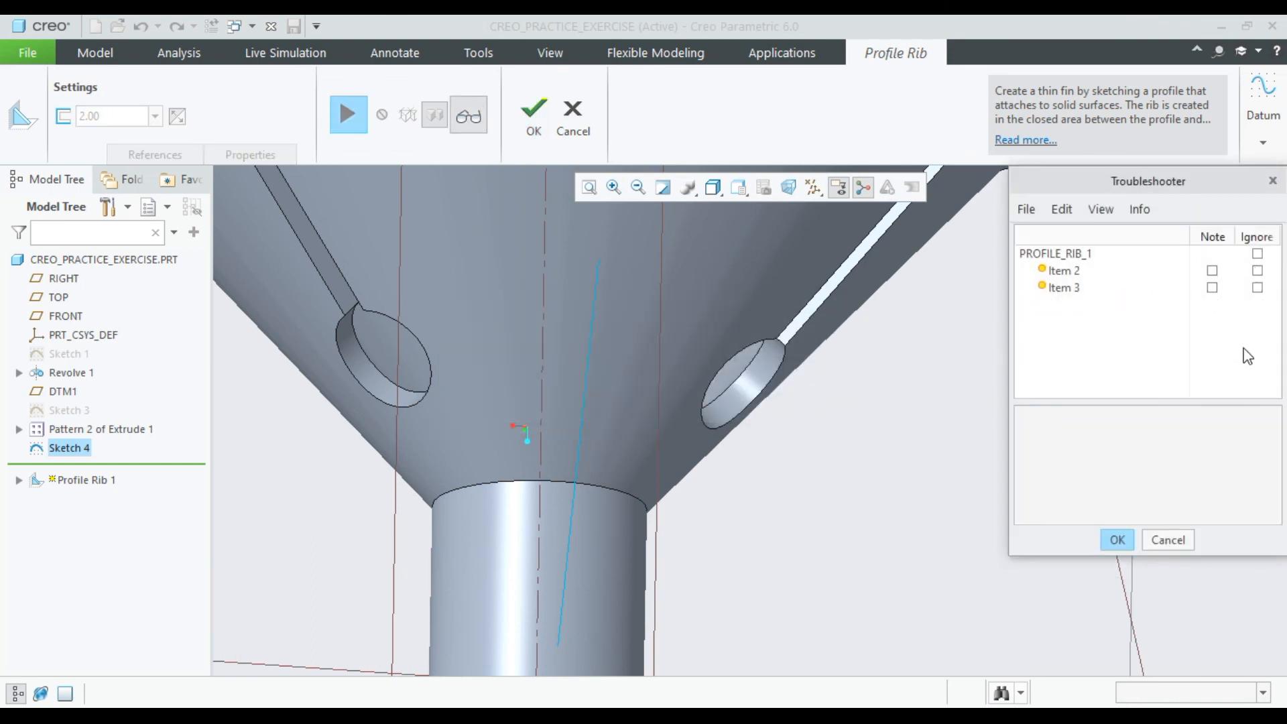
click(1117, 540)
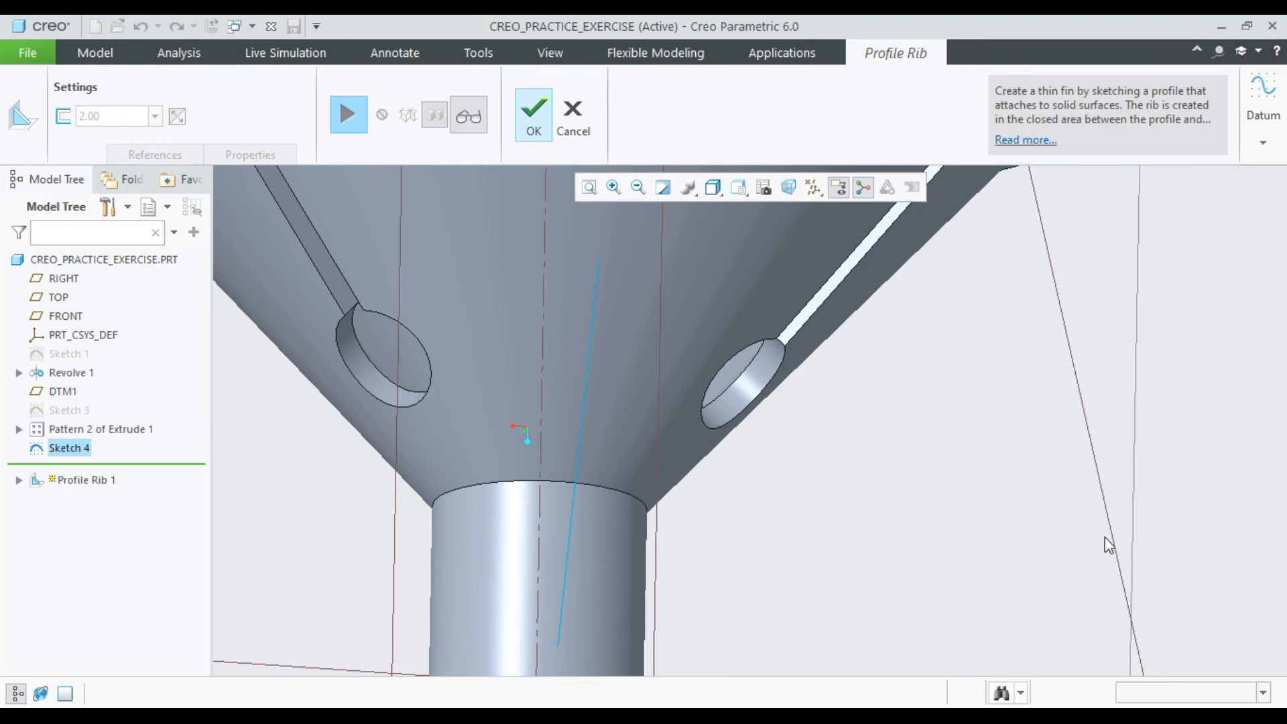
Step: Retry completing the rib, return to its definition, and ignore all Troubleshooter issues for PROFILE_RIB_1
click(348, 114)
middle_drag(604, 451, 611, 473)
click(532, 120)
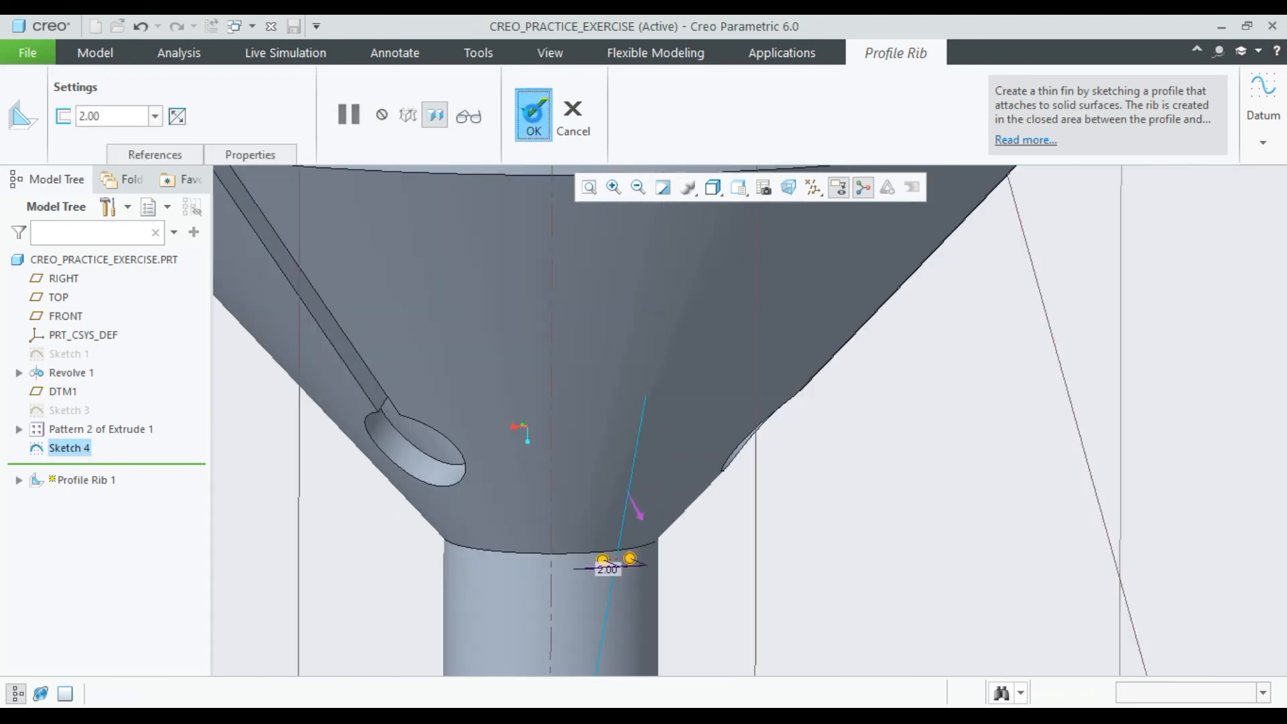
click(789, 401)
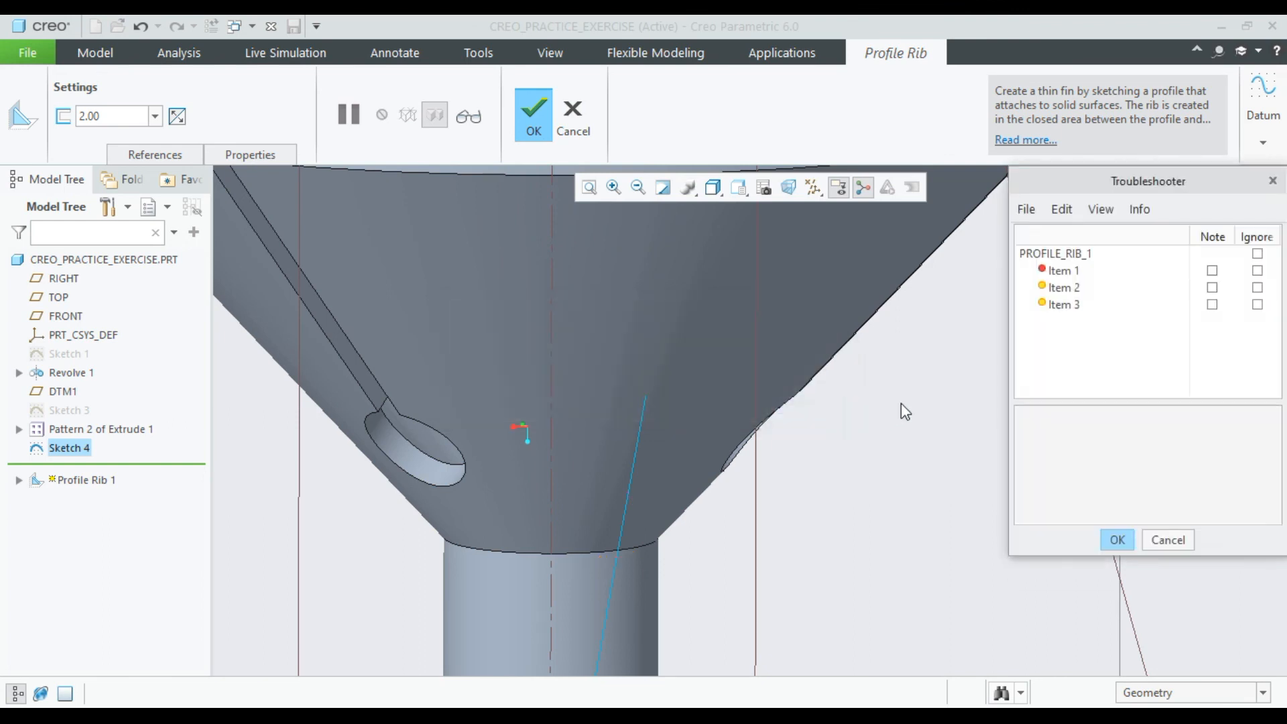
click(1257, 271)
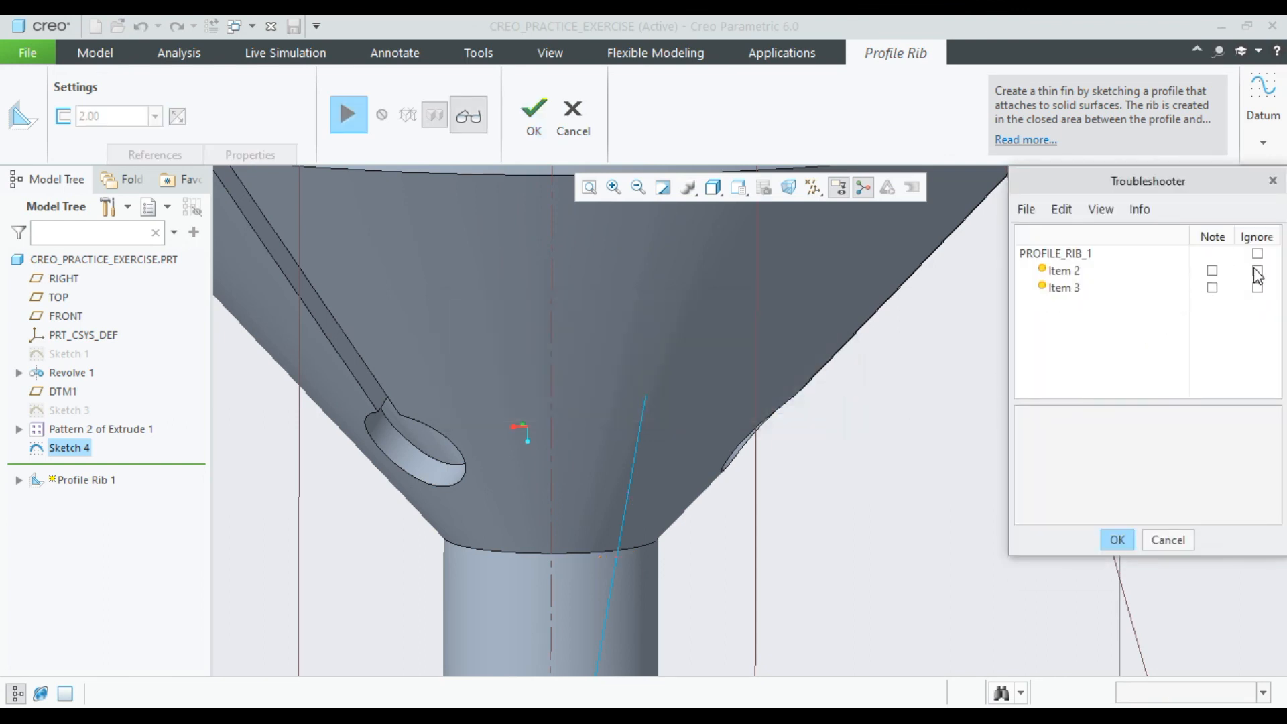
click(1258, 256)
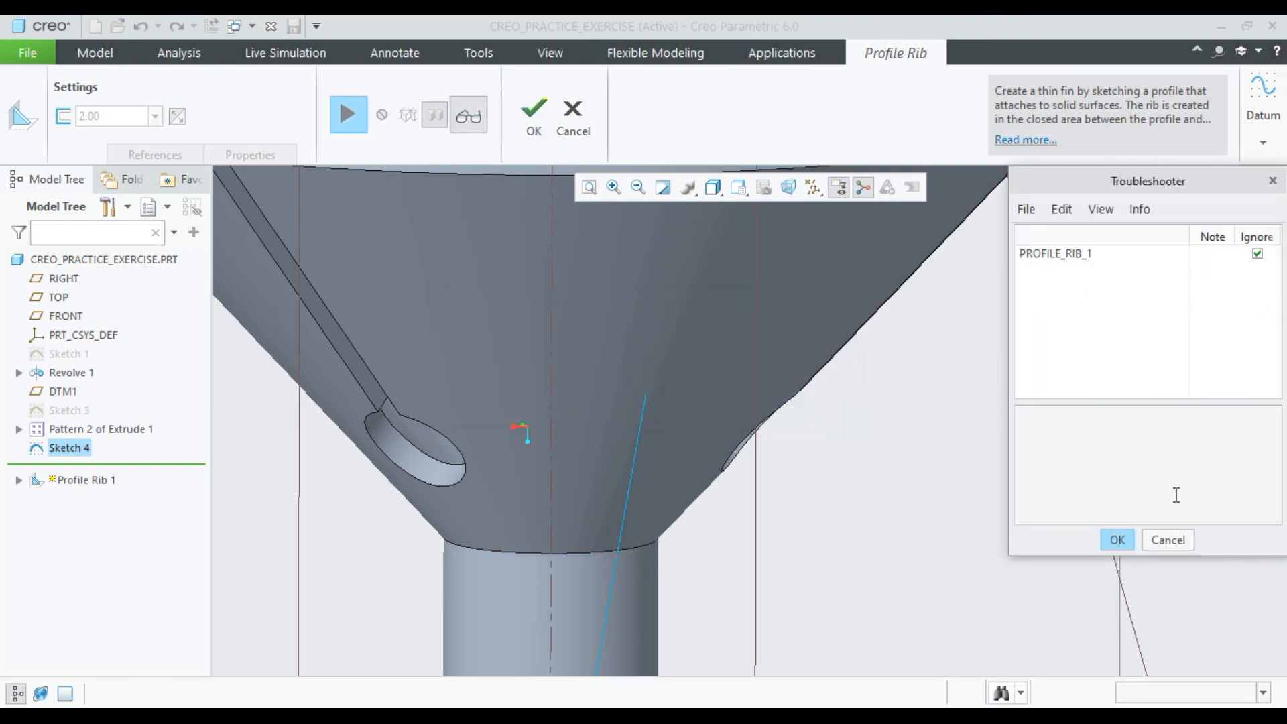
click(1117, 540)
scroll(743, 450, up, 2)
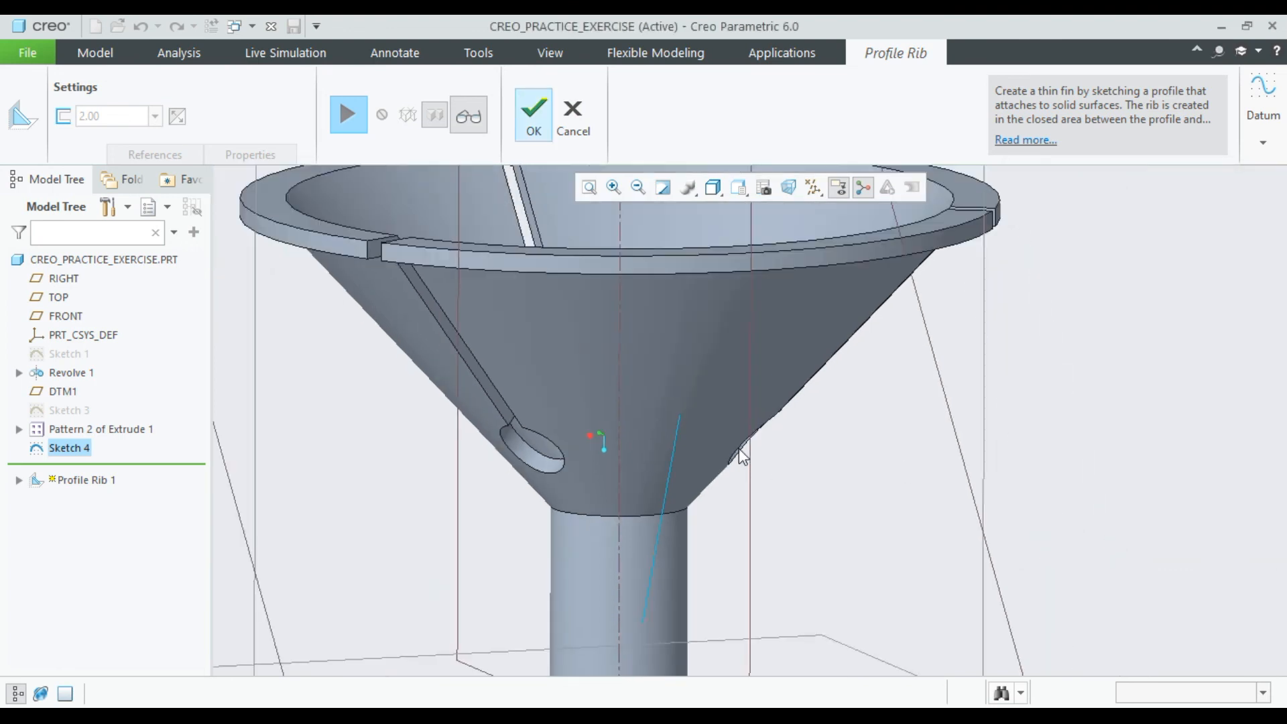
Step: Retry completing the profile rib from Sketch 4 and discard the rib feature
click(348, 101)
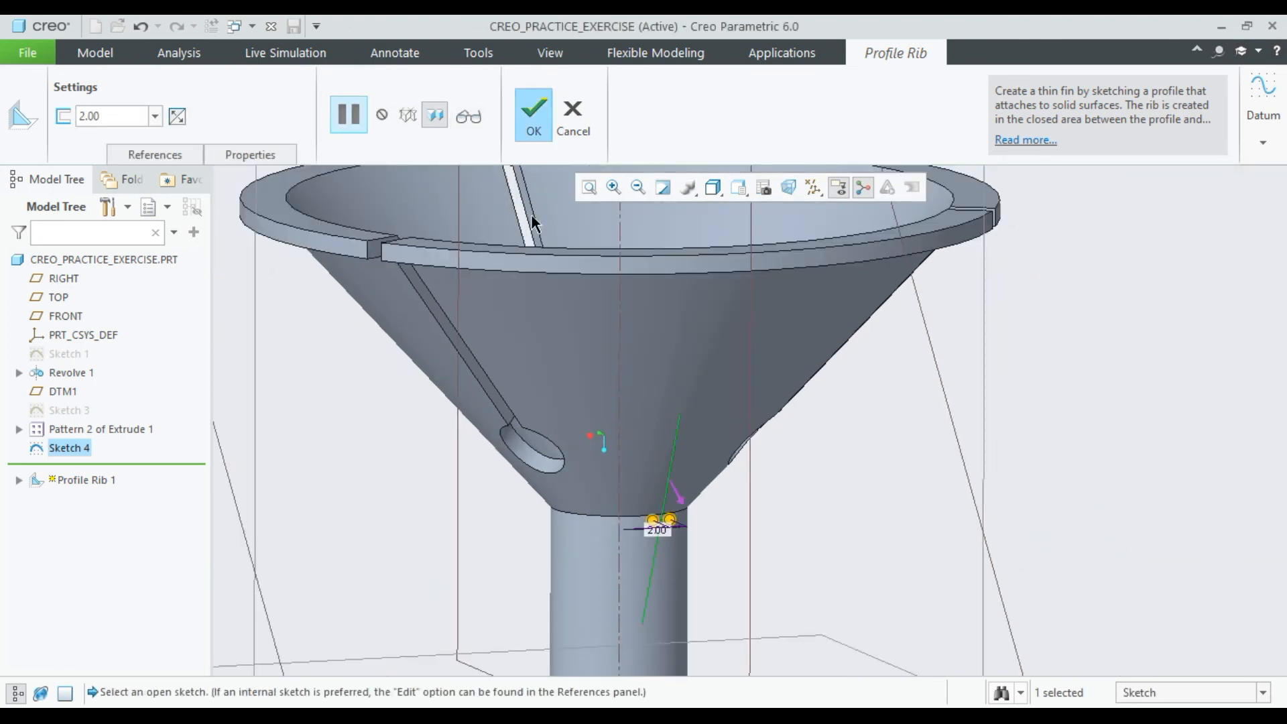
click(530, 108)
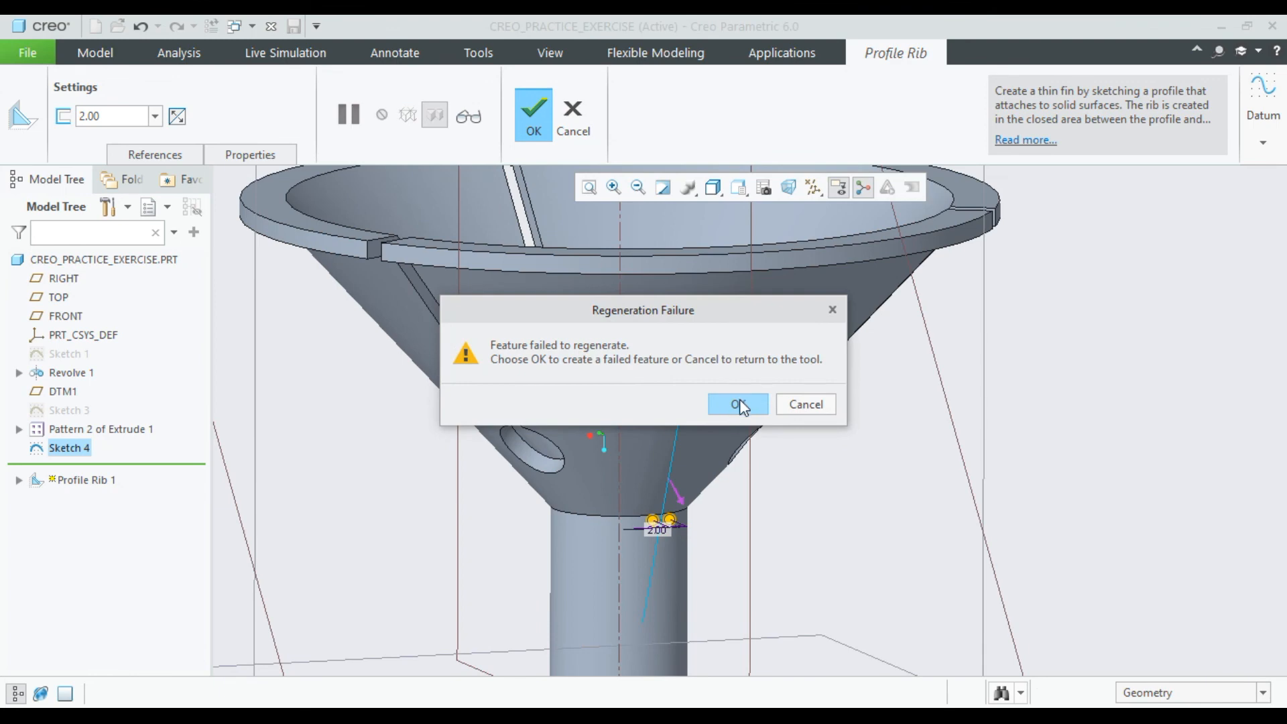
click(806, 405)
click(573, 120)
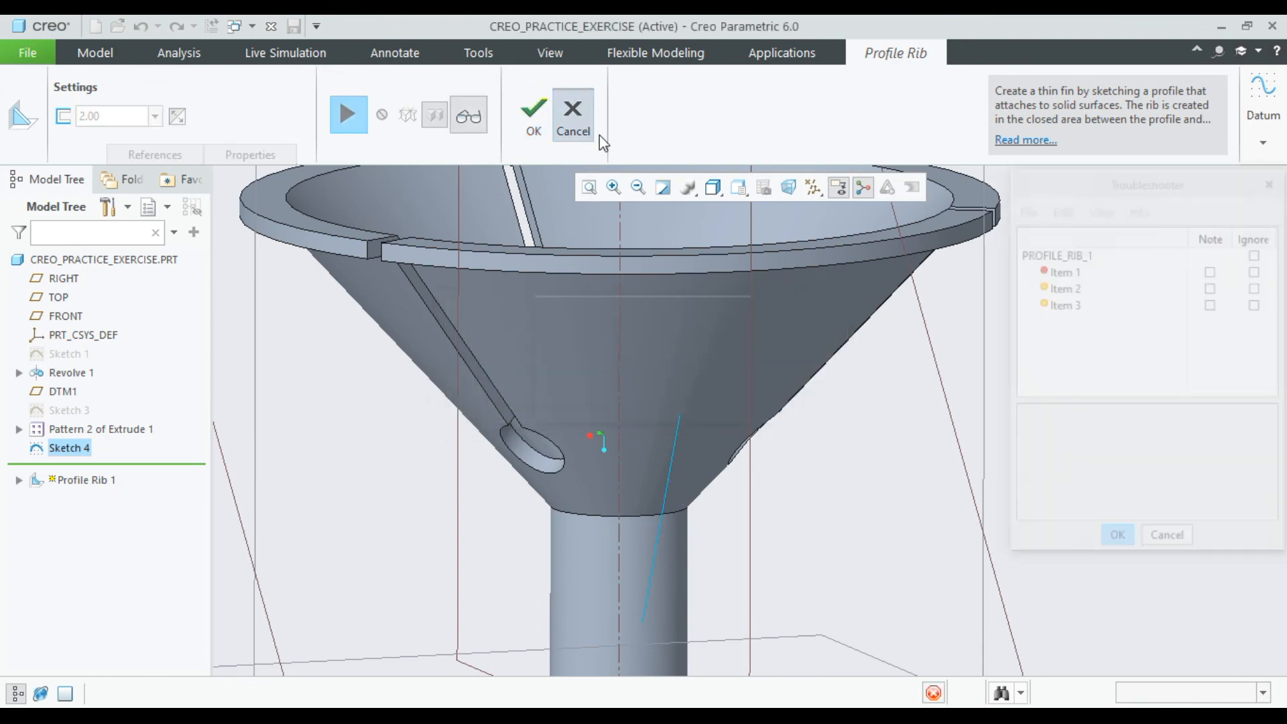
click(644, 403)
Step: Edit Sketch 4 to close the slanted line into a triangle with lines along the cone and neck edges, and accept the sketch
middle_drag(675, 445, 748, 505)
click(751, 517)
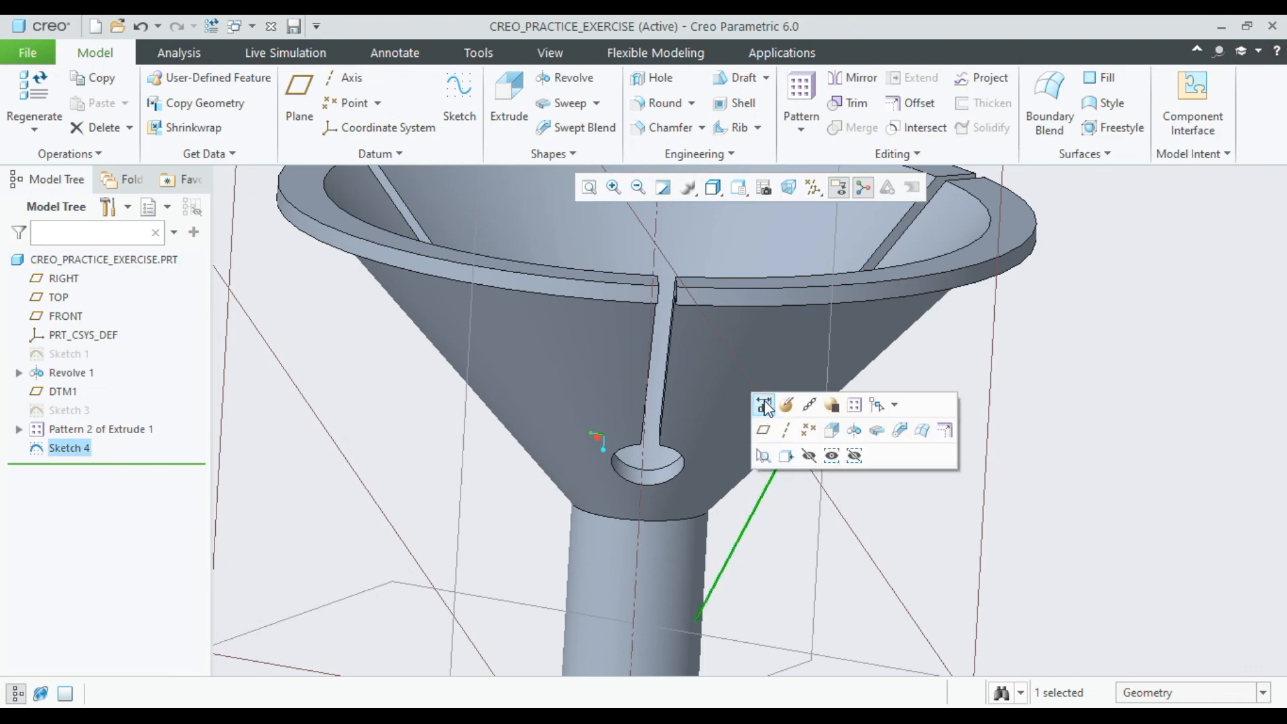
click(792, 427)
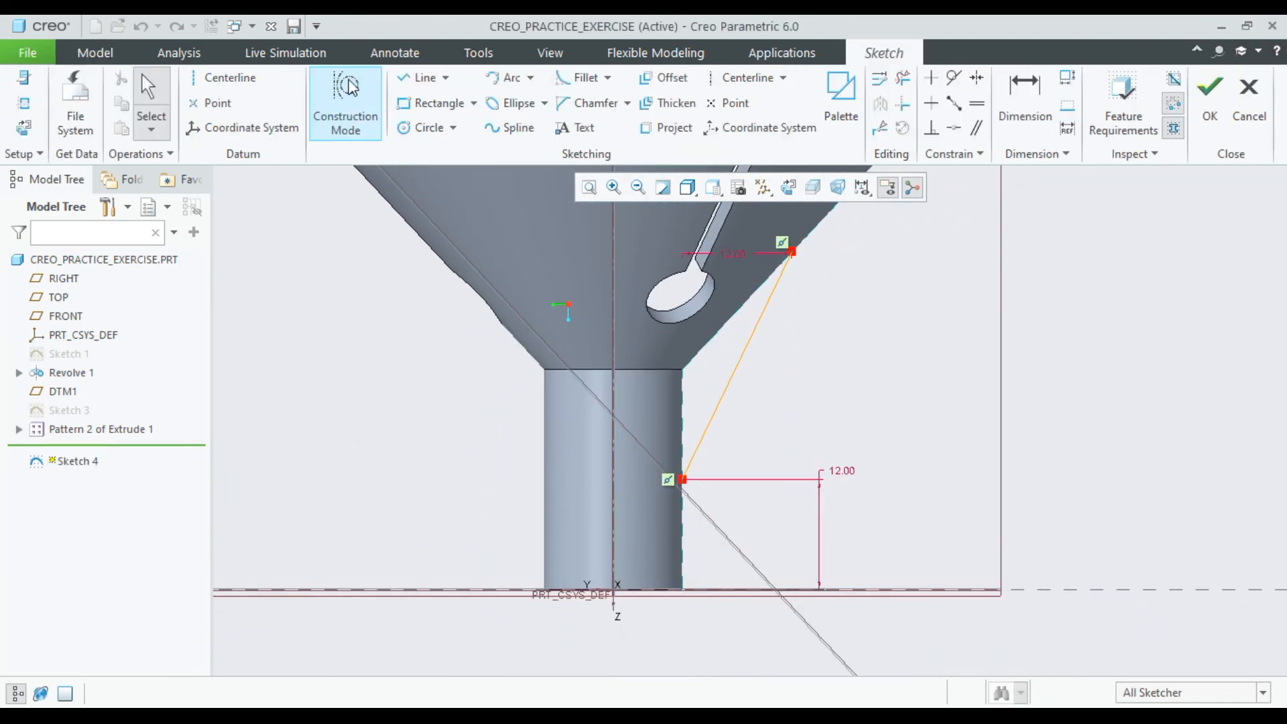
click(416, 78)
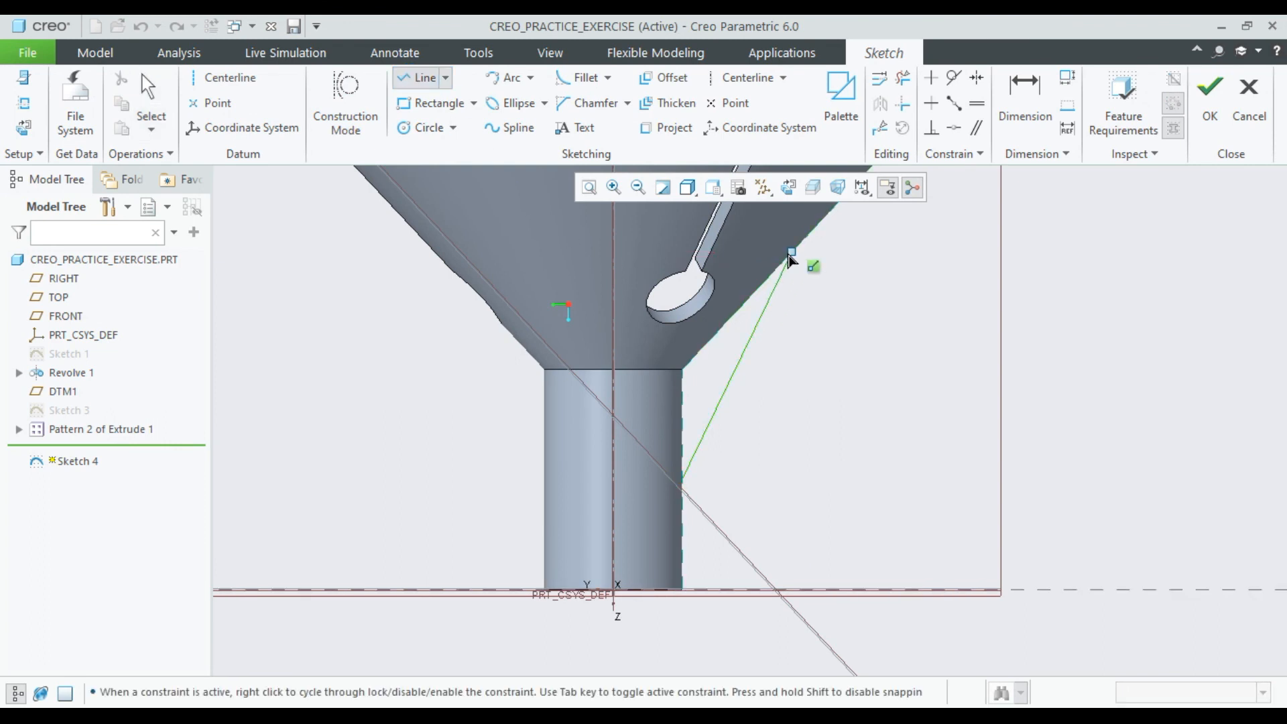
click(684, 479)
middle_click(1089, 429)
click(1210, 97)
Step: Extrude the closed triangular Sketch 4 profile as a solid to a depth of 2, symmetric about the sketch plane
middle_drag(765, 368, 550, 256)
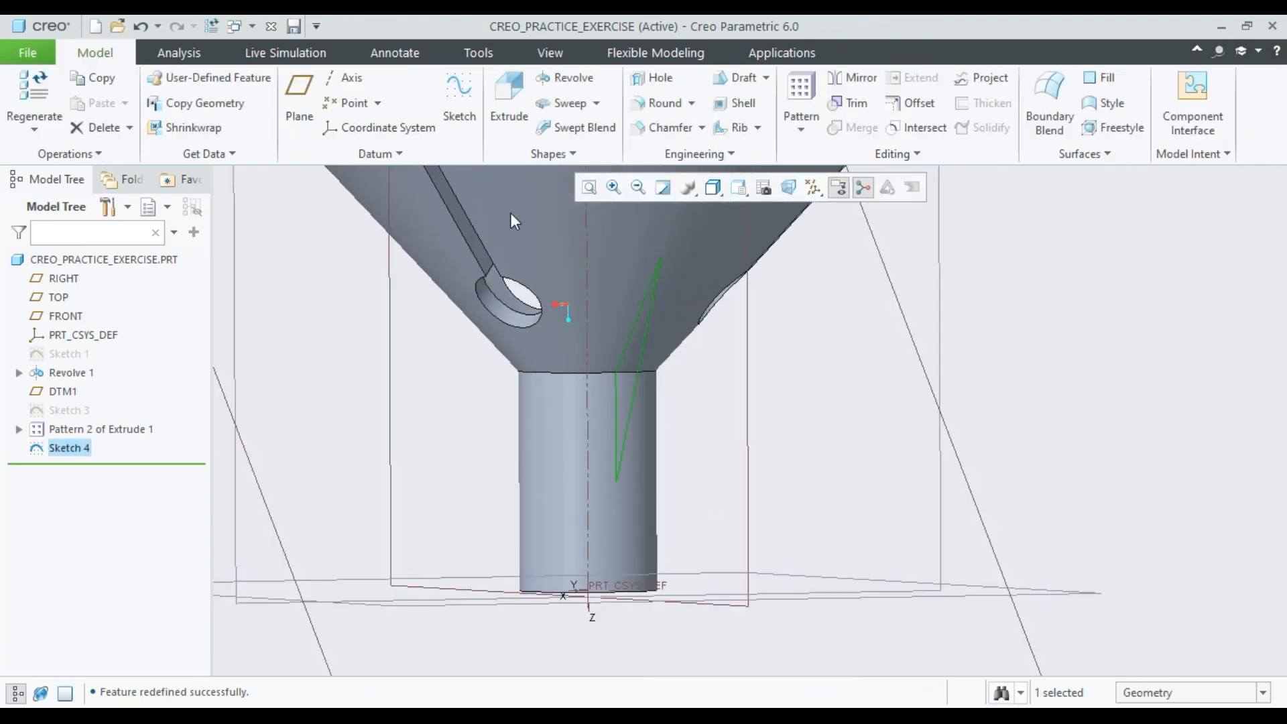
click(509, 108)
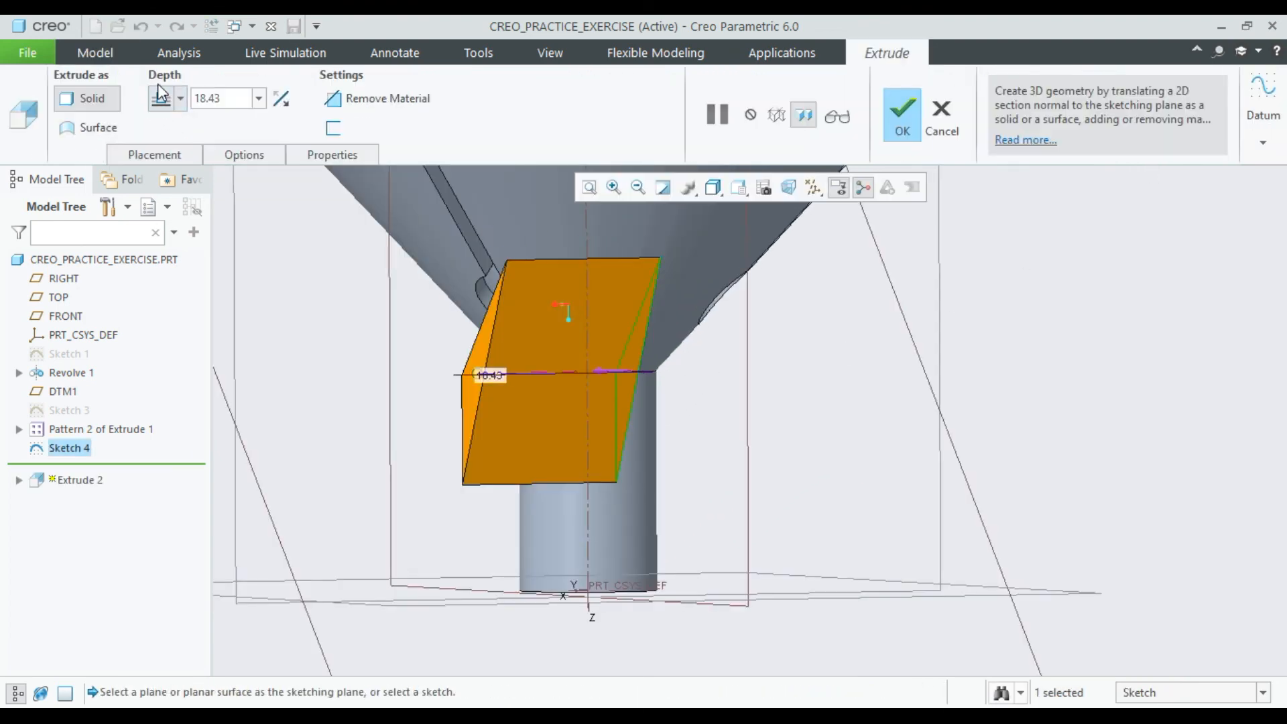
text(2)
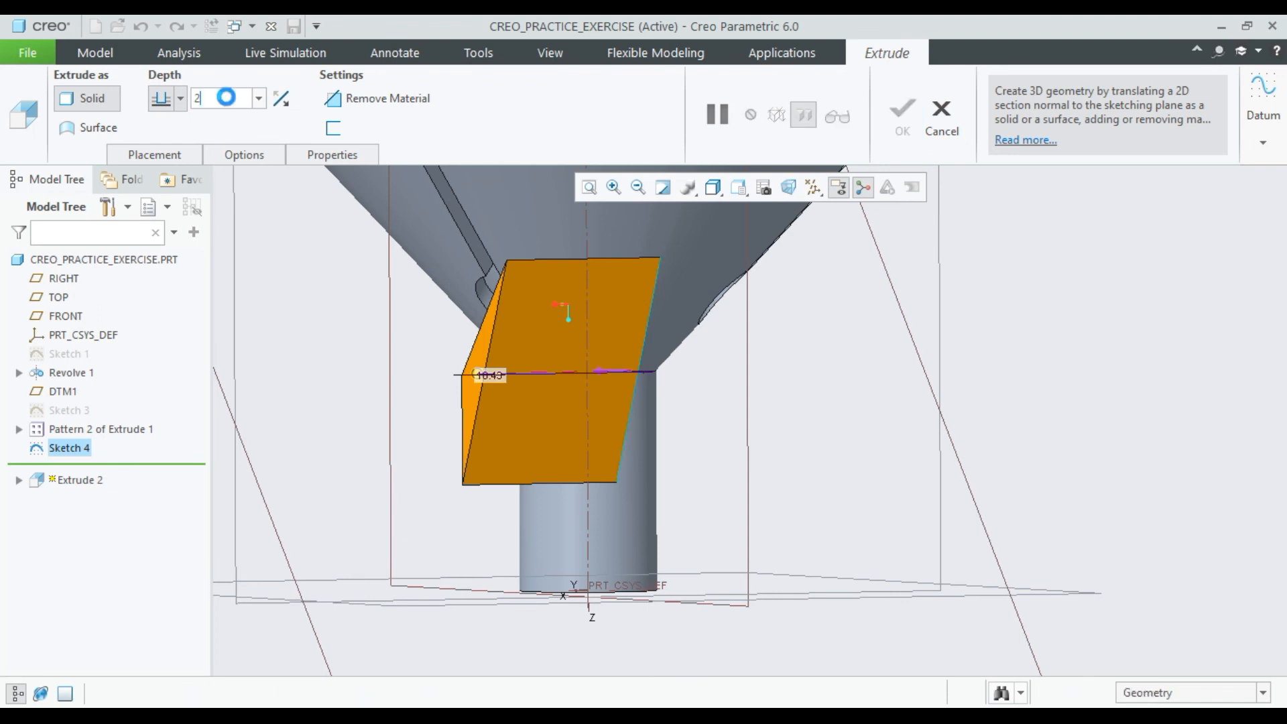
key(Return)
click(180, 98)
click(165, 152)
click(902, 113)
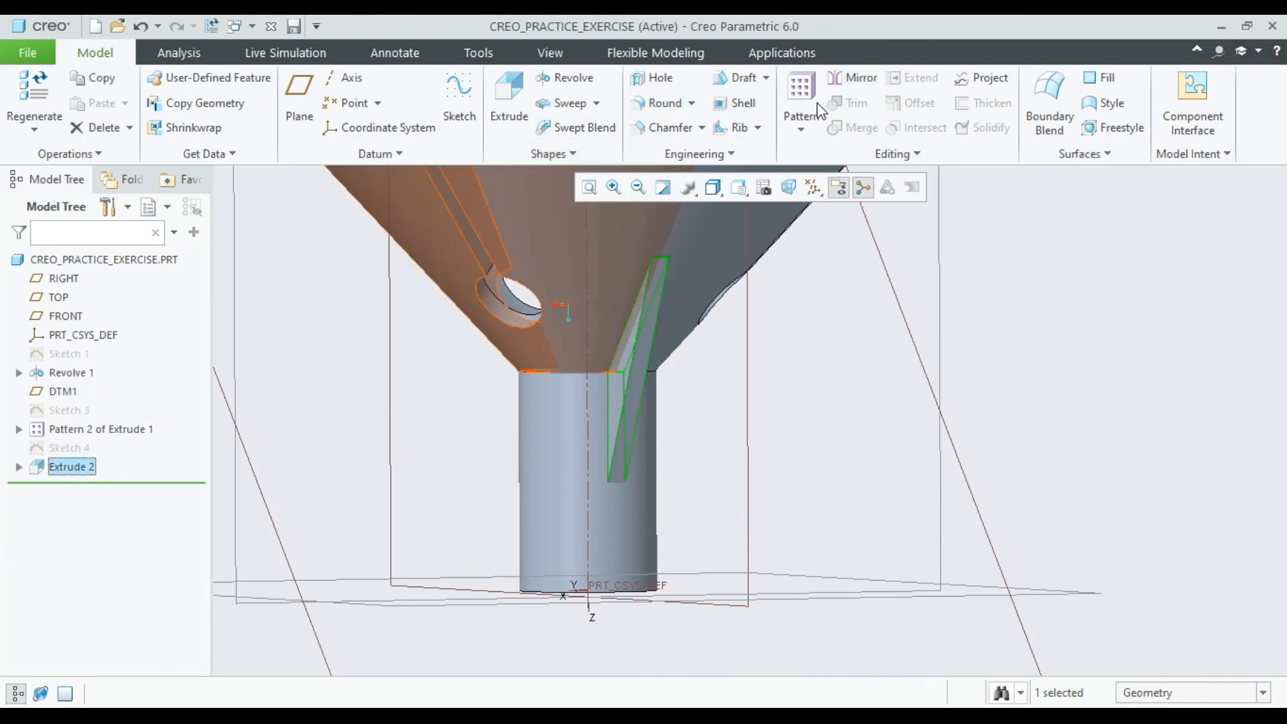
Step: Pattern the triangular rib extrusion around the funnel's central axis with 3 members at 120° between members
click(802, 97)
click(120, 101)
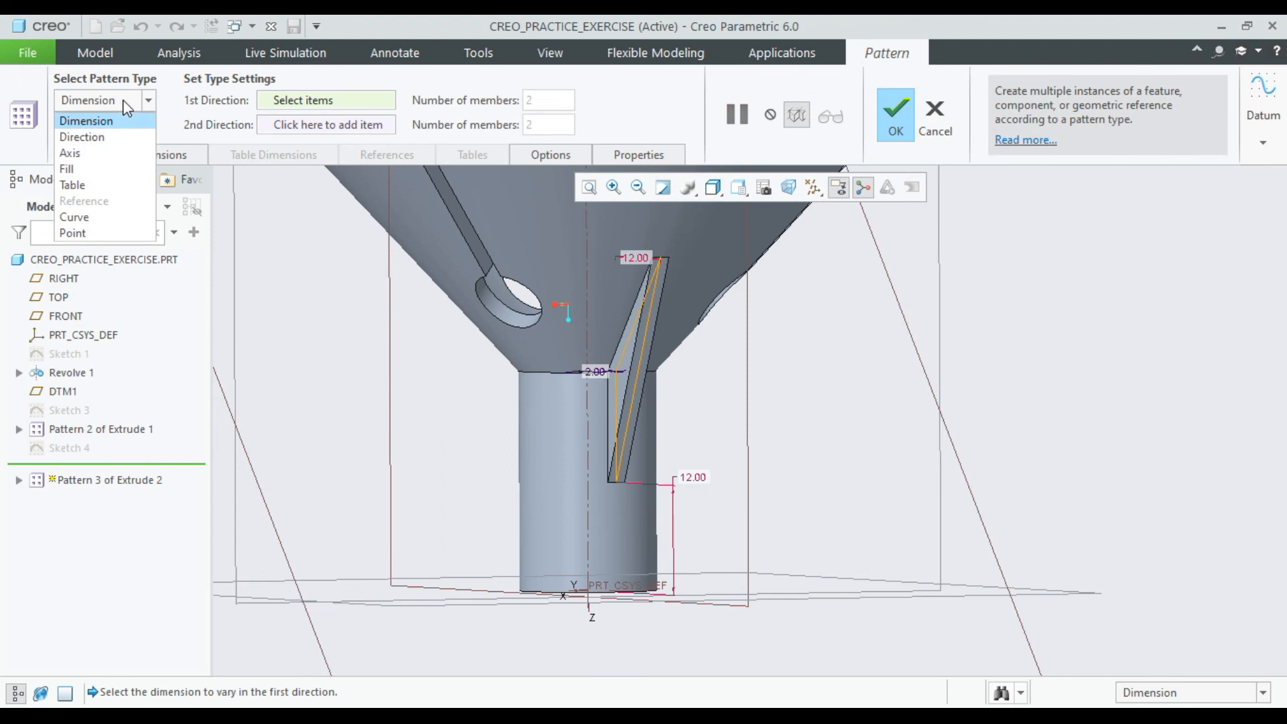
click(74, 152)
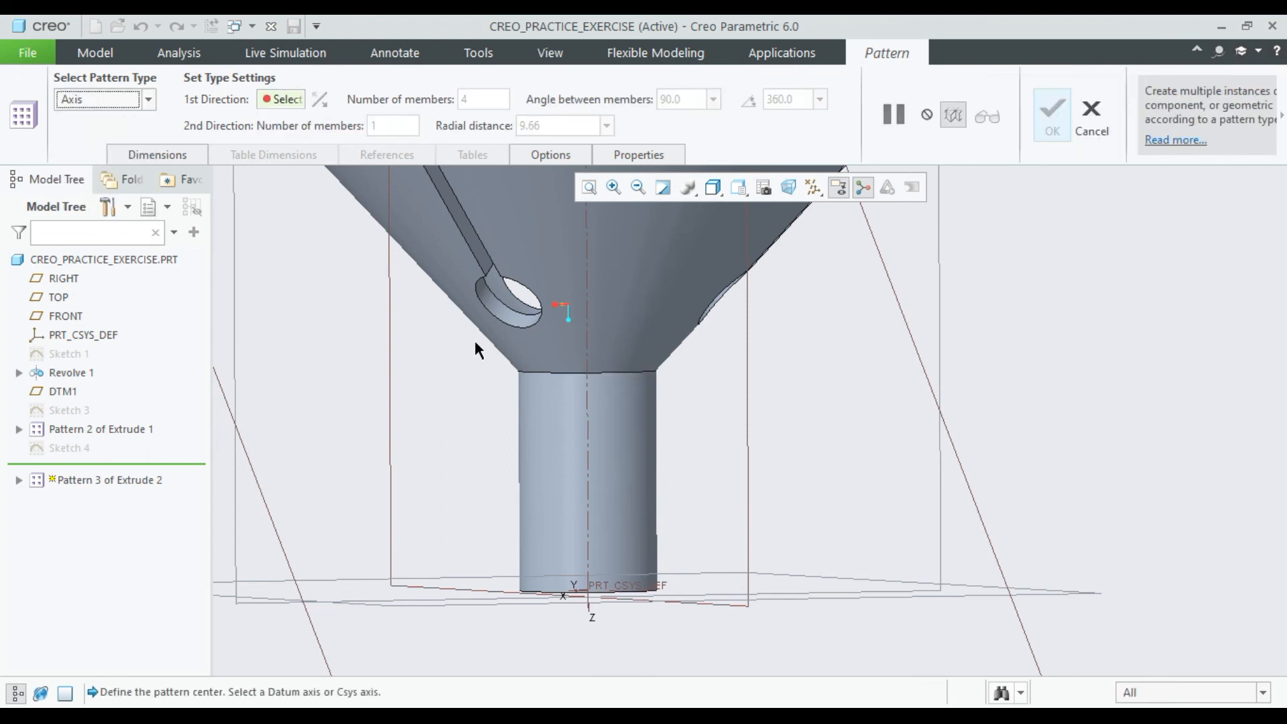
click(586, 282)
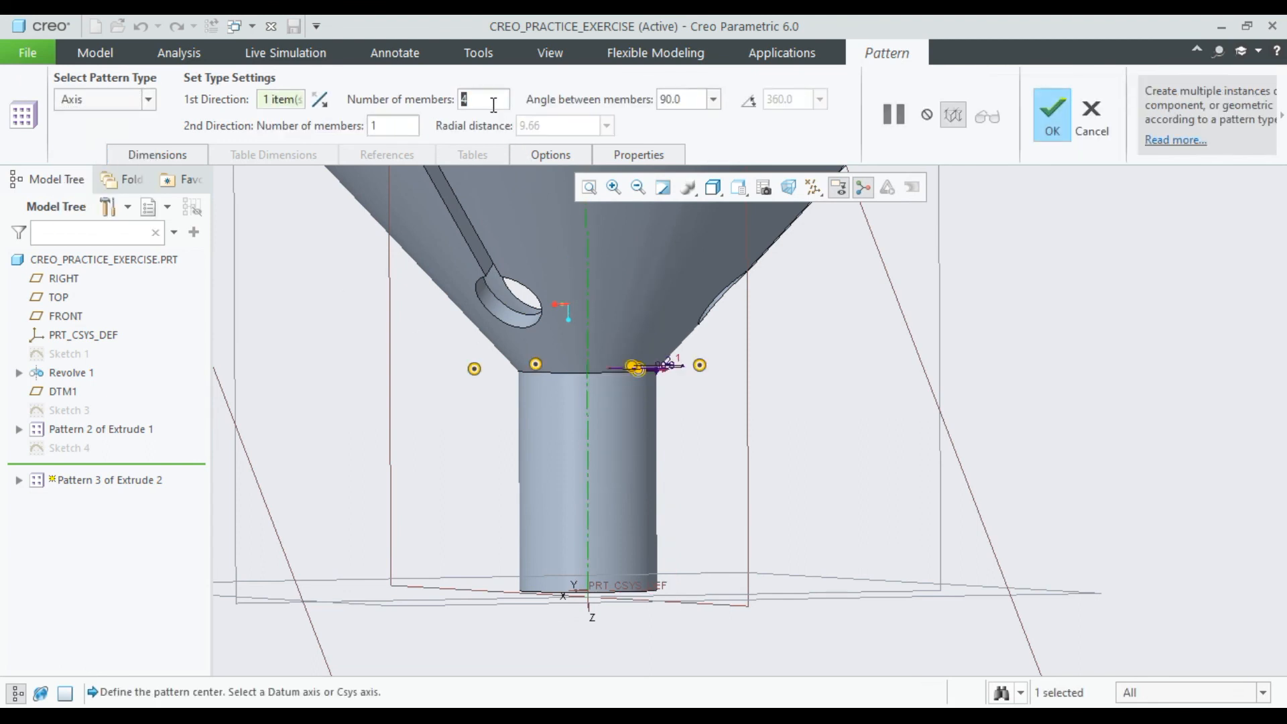
text(3)
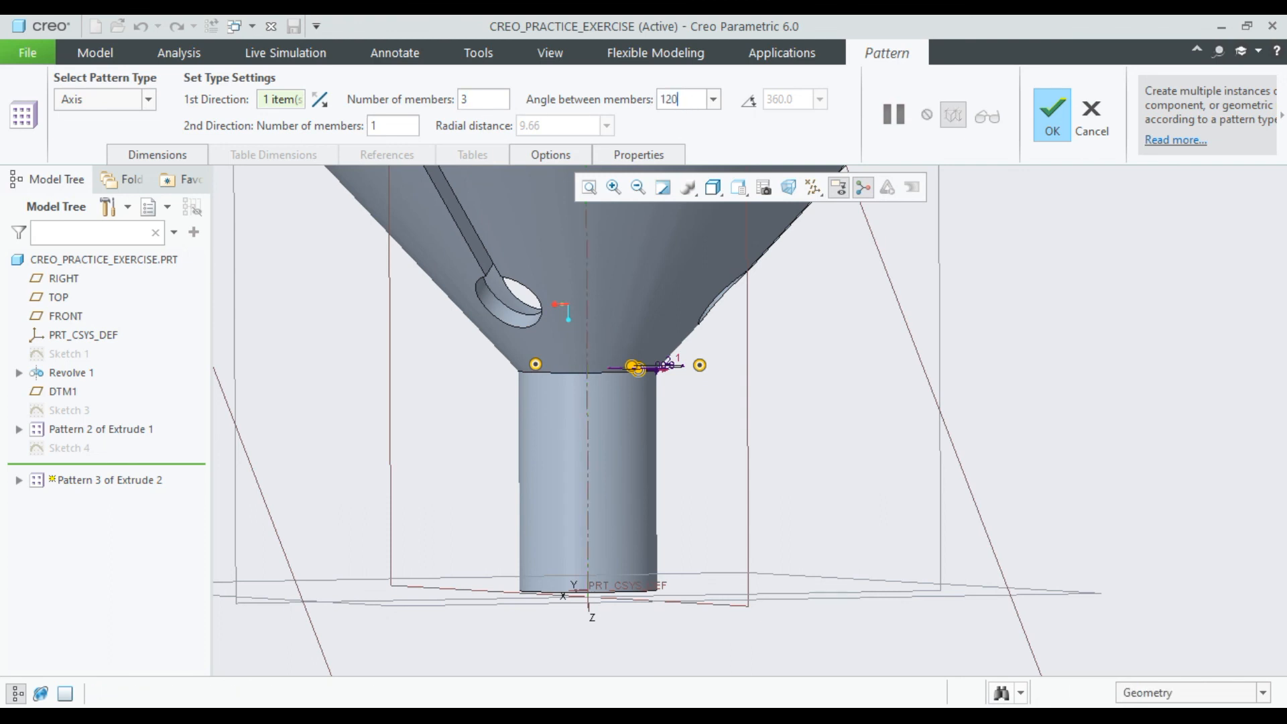
text(120)
key(Return)
middle_drag(711, 271, 737, 402)
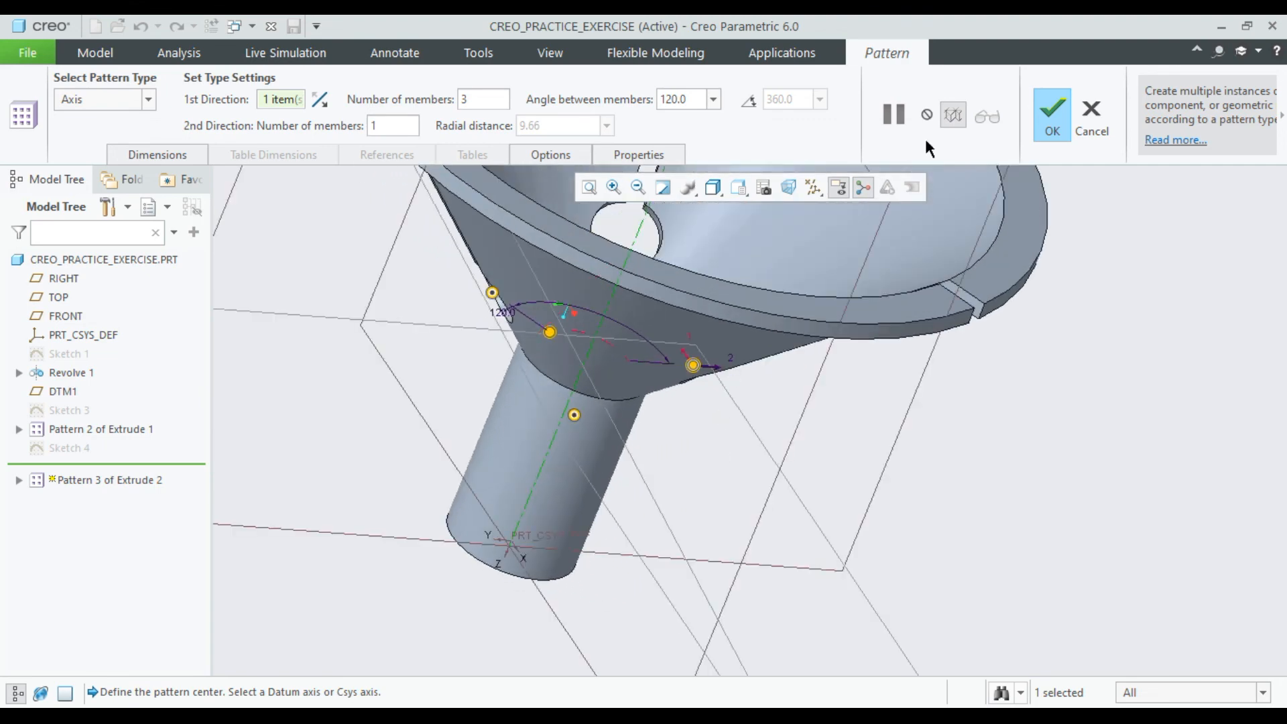
click(1049, 117)
Step: Apply a copper-coloured metal appearance from the std-metals library to the whole CREO_PRACTICE_EXERCISE part
middle_drag(825, 423, 523, 262)
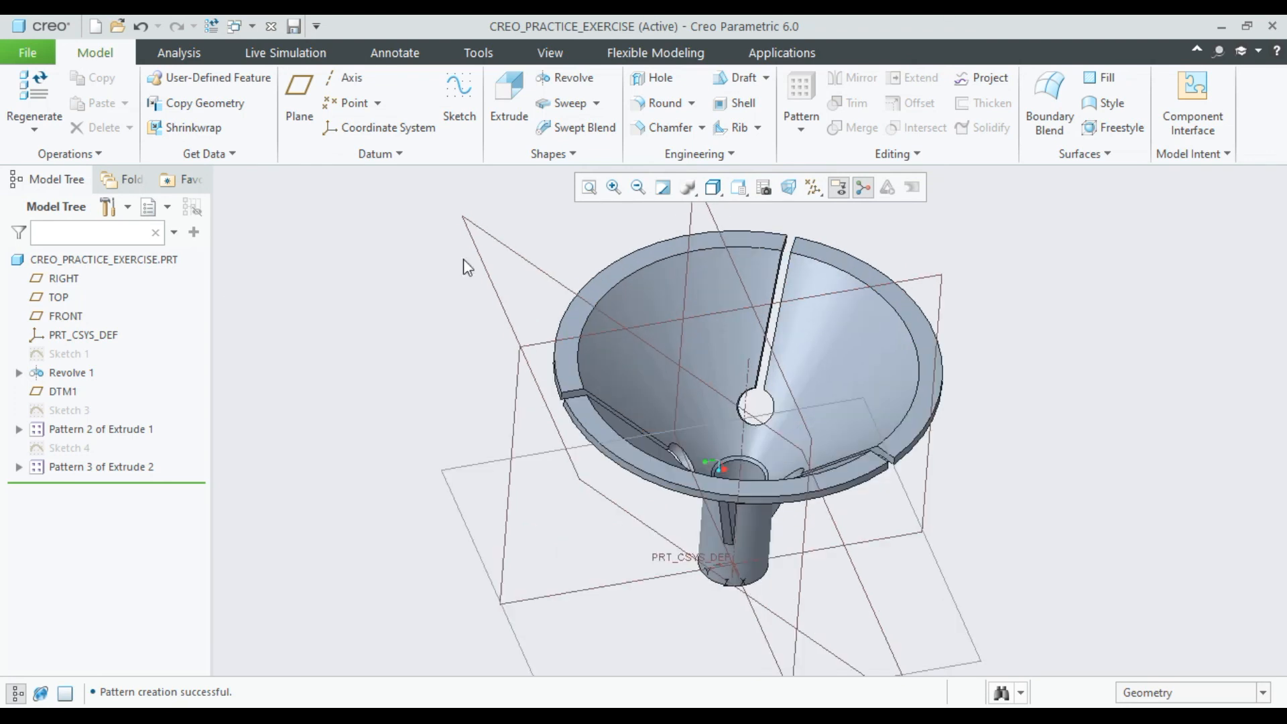
click(87, 259)
click(552, 53)
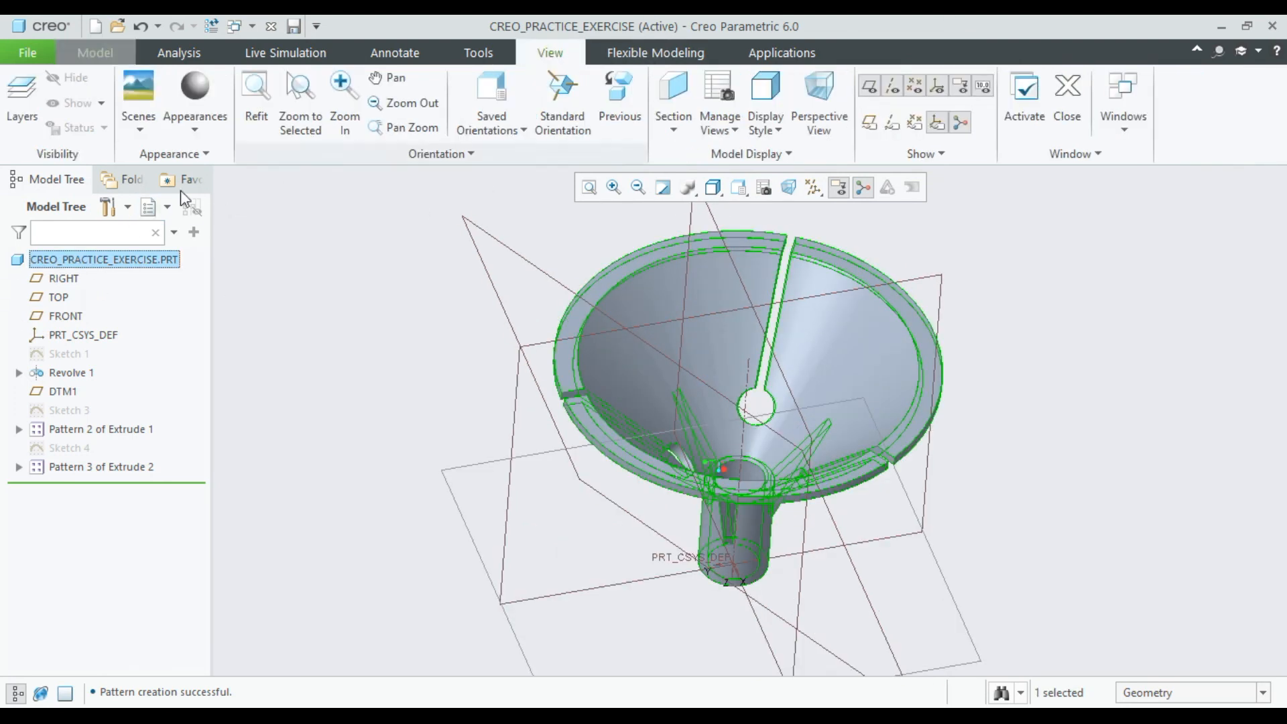
click(213, 132)
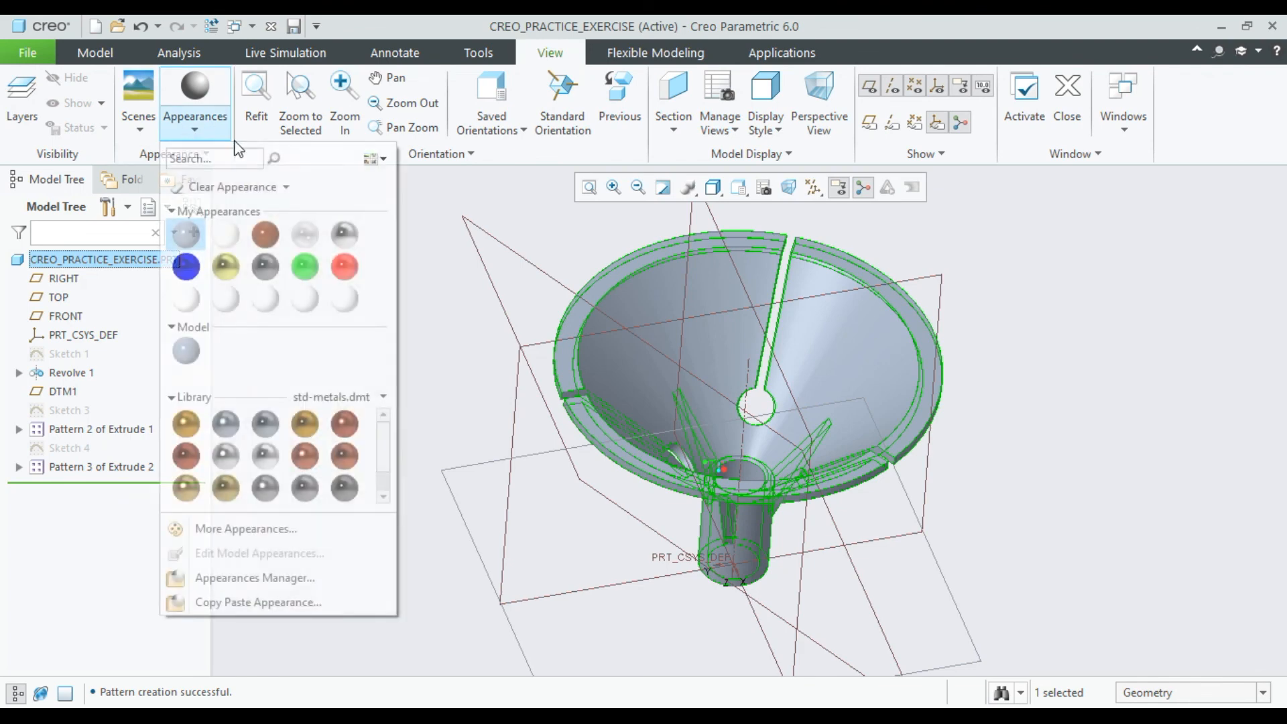
click(214, 132)
click(213, 132)
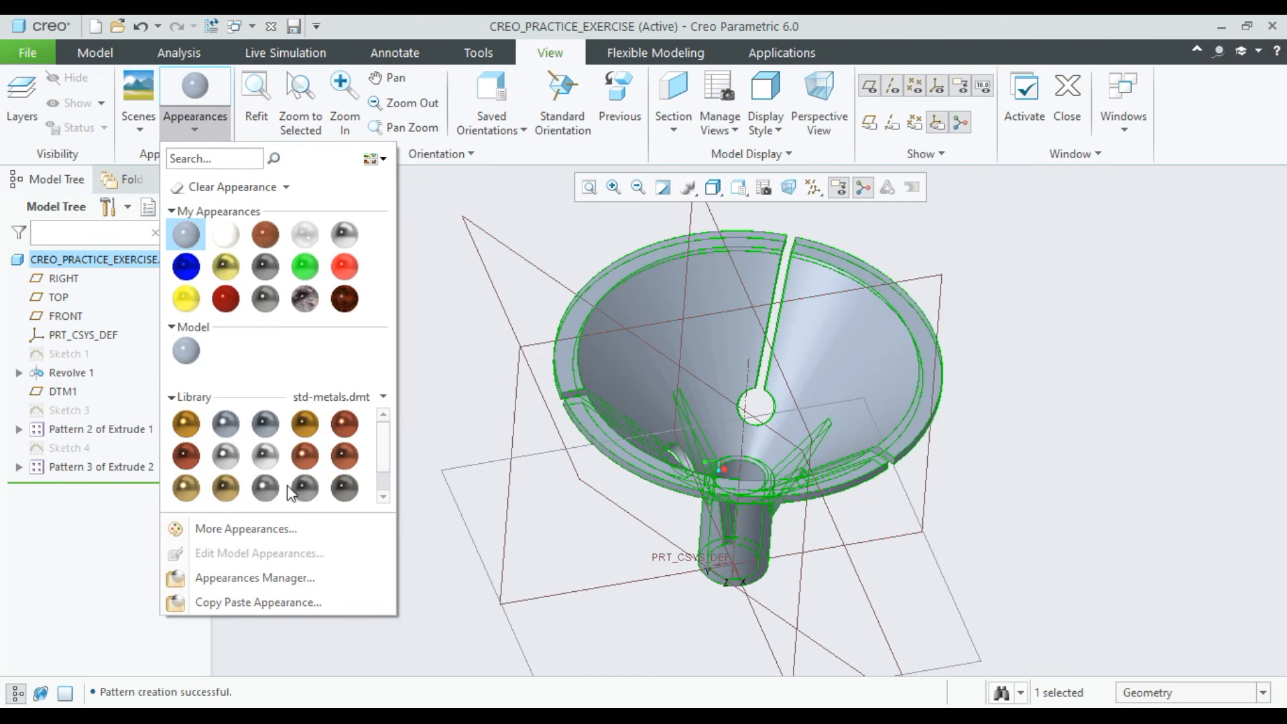
click(344, 456)
Step: Hide the spin center and turn off the display of all datum entities to show the finished funnel
scroll(985, 362, up, 2)
scroll(964, 435, down, 3)
middle_drag(964, 436, 839, 282)
scroll(871, 503, up, 3)
scroll(883, 398, down, 2)
click(861, 187)
click(813, 187)
click(848, 210)
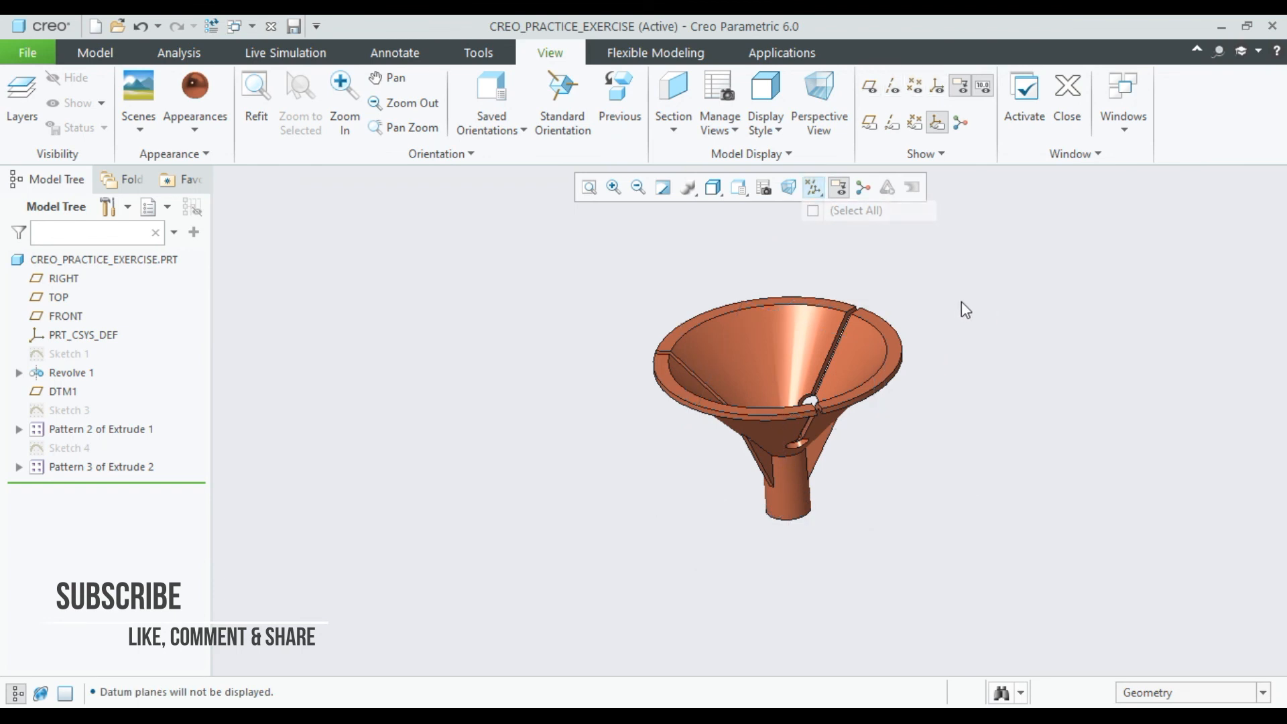
middle_drag(933, 360, 939, 496)
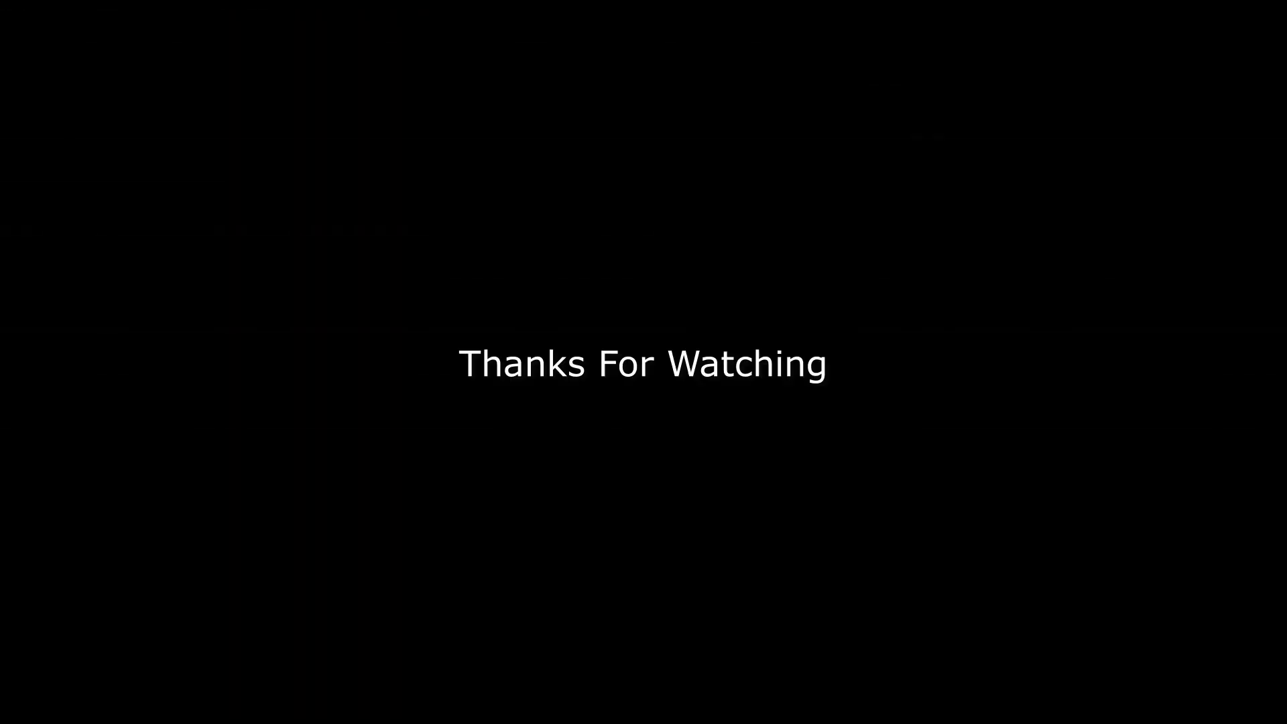